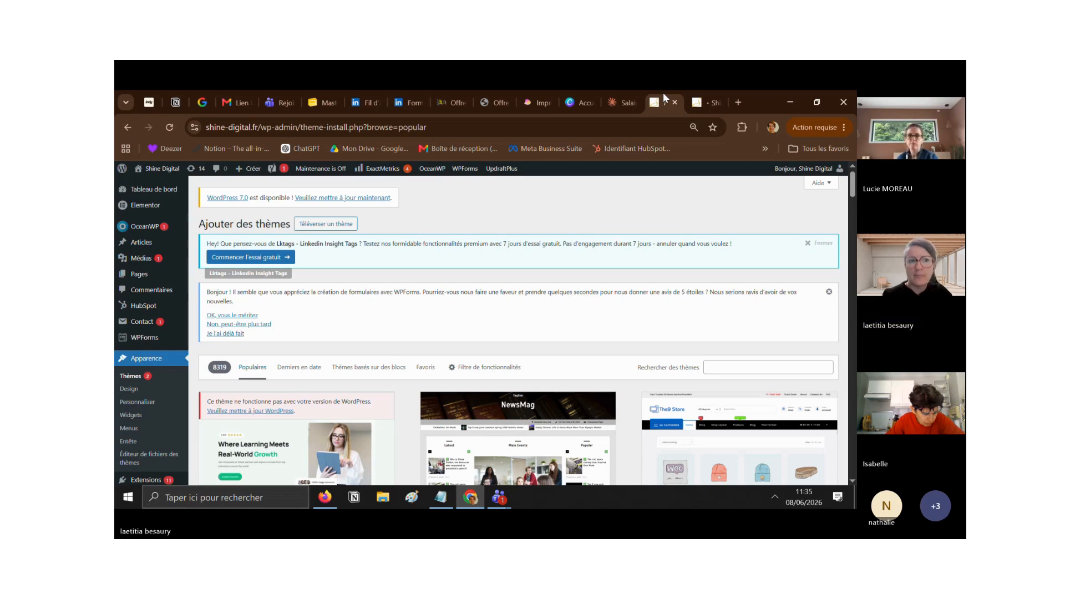
Step: Add a new page from the site's page list and title it "A propos"
click(142, 279)
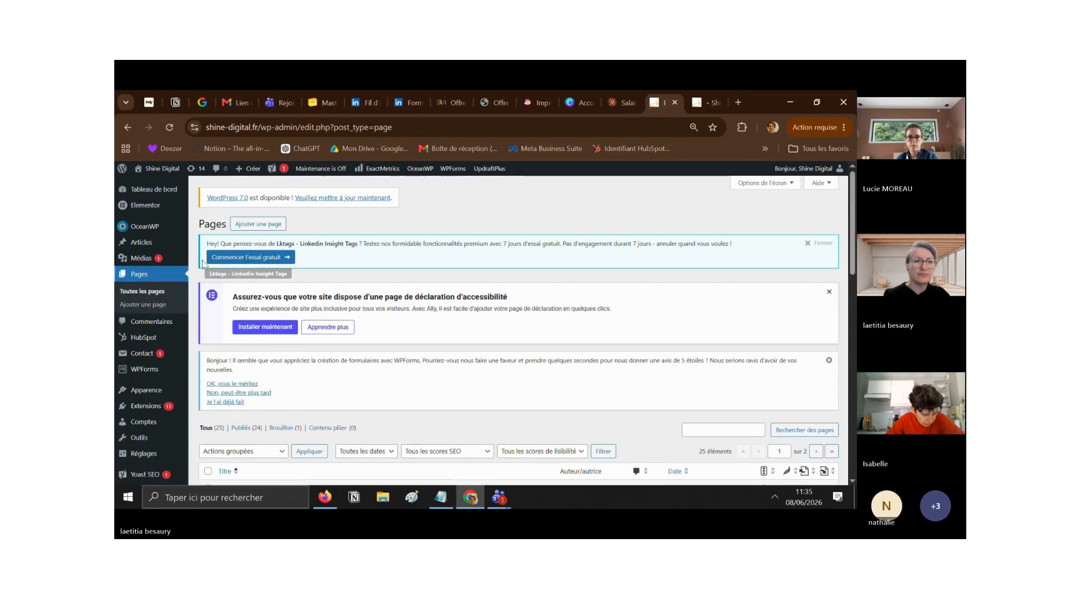
click(260, 224)
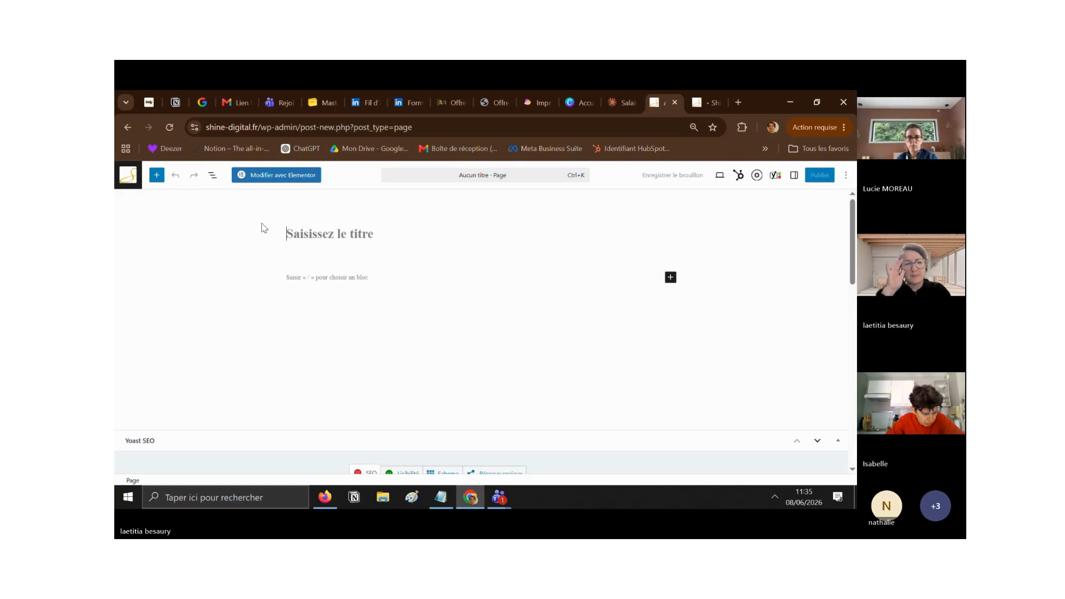
text(a)
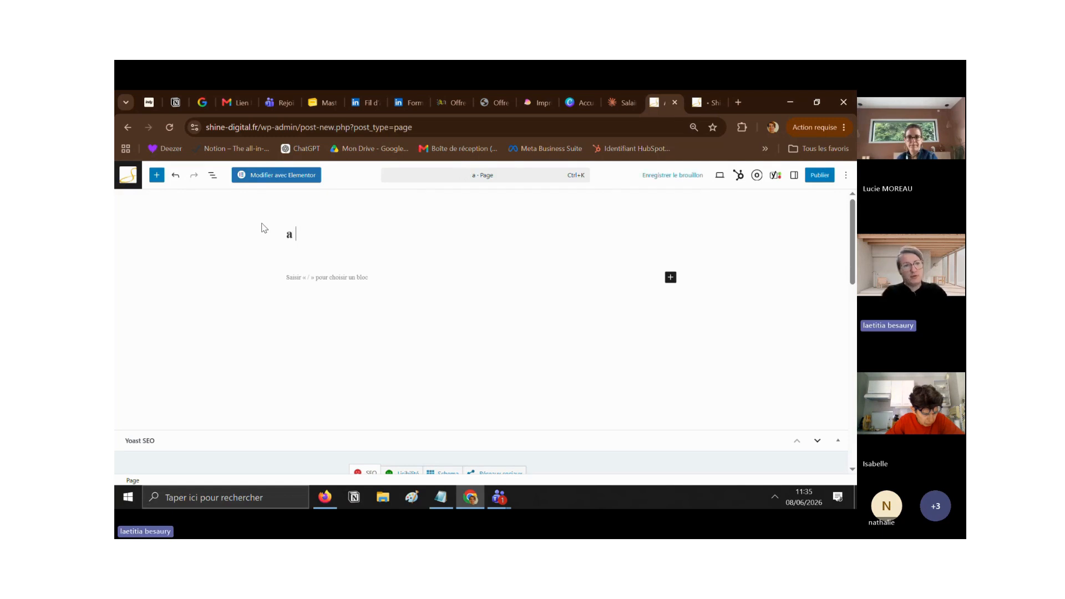
key(BackSpace)
text(A peo)
key(BackSpace)
key(BackSpace)
text(eop)
key(BackSpace)
key(BackSpace)
key(BackSpace)
text(ropos)
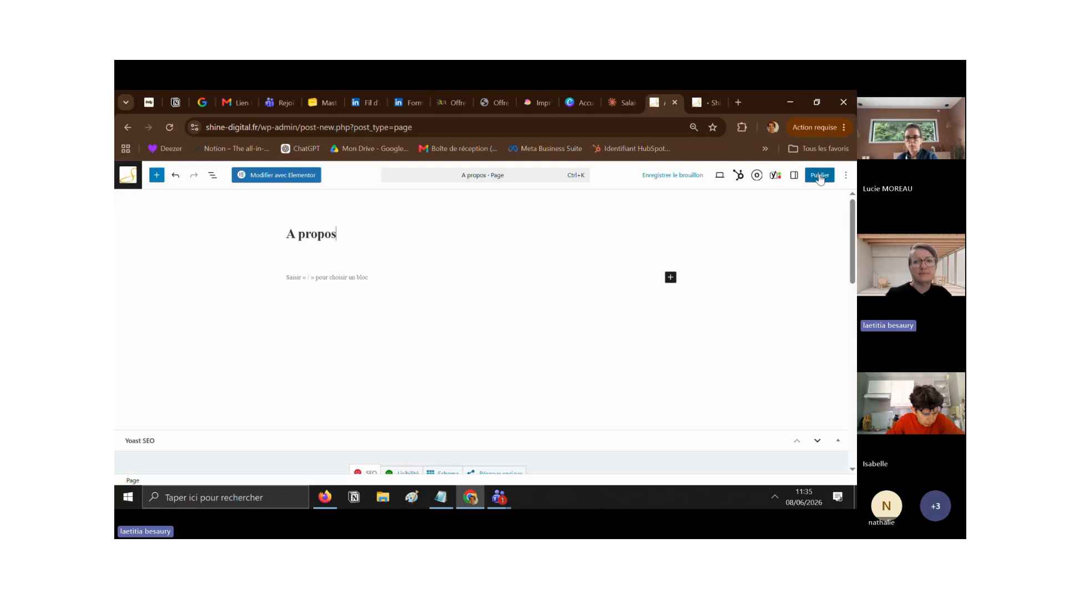
Step: Publish the "A propos" page, confirm the publication, and view the page on the site
click(820, 177)
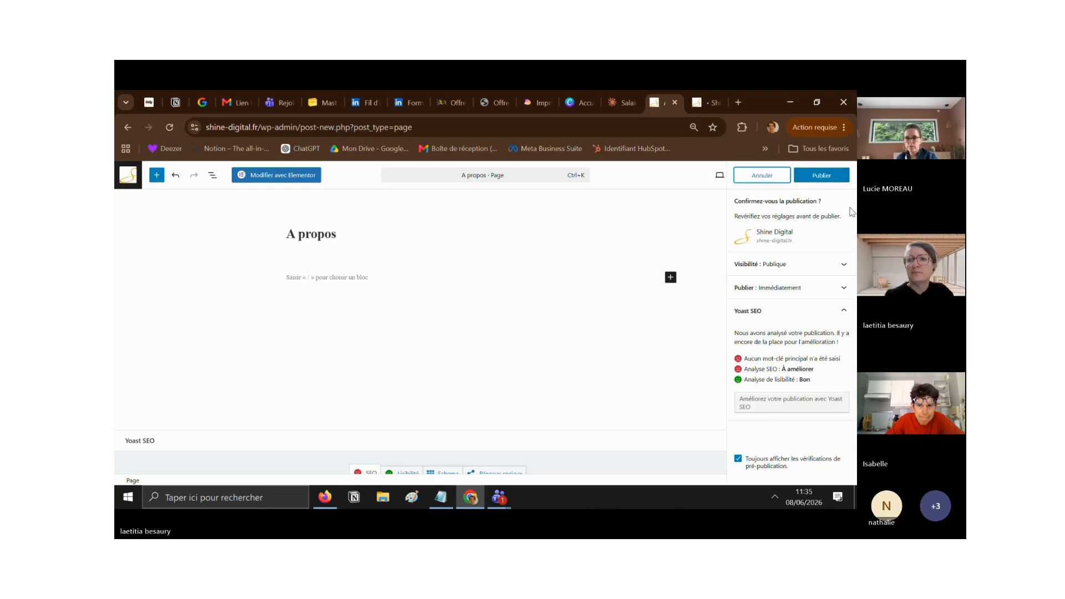
click(821, 179)
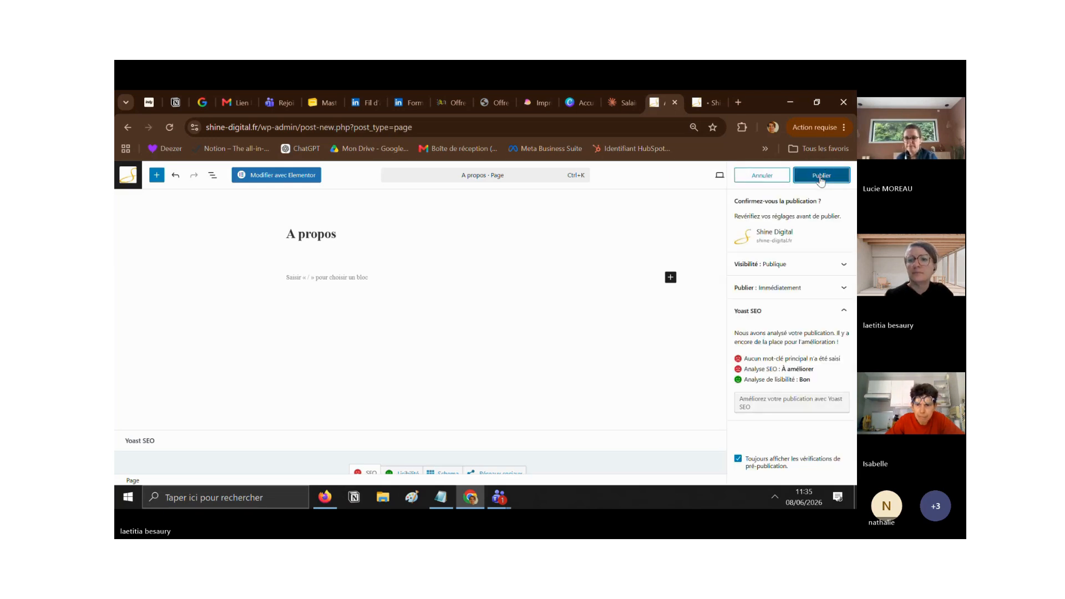
click(820, 177)
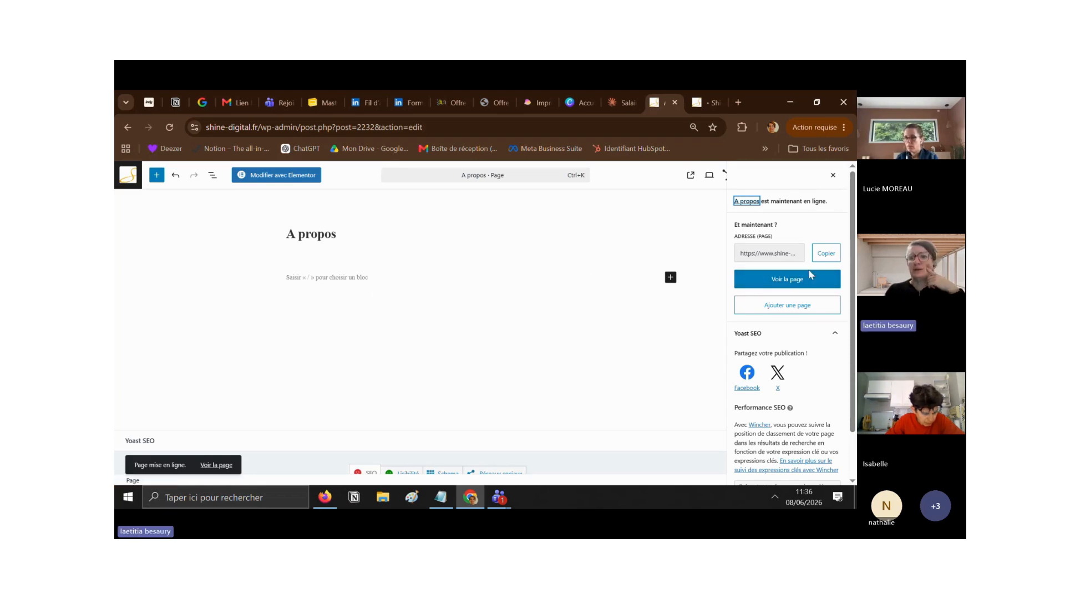
click(804, 283)
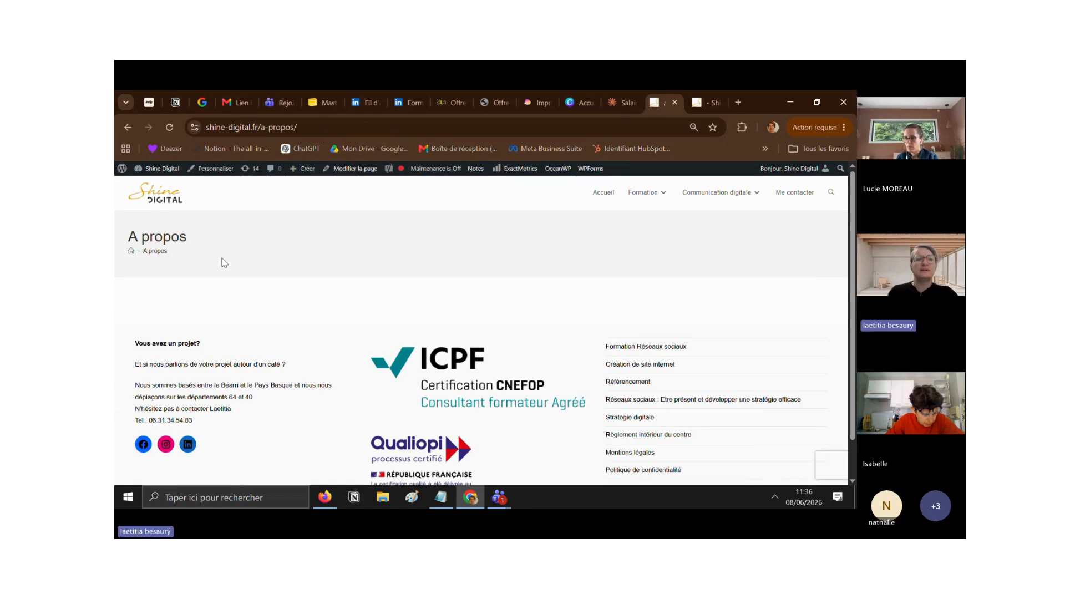
scroll(225, 263, down, 1)
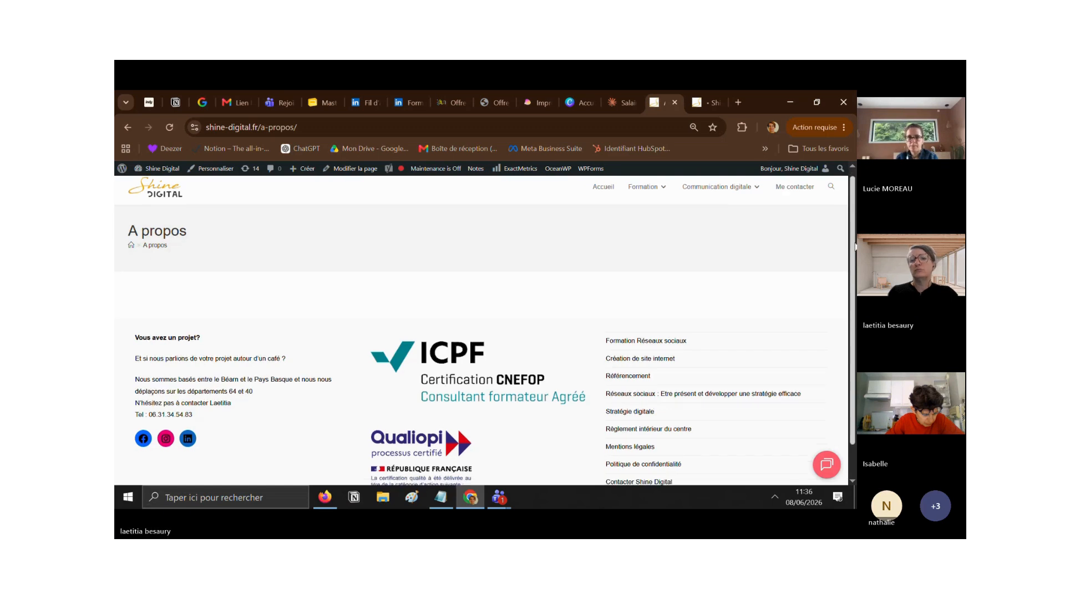
scroll(481, 333, up, 1)
mouse_move(830, 175)
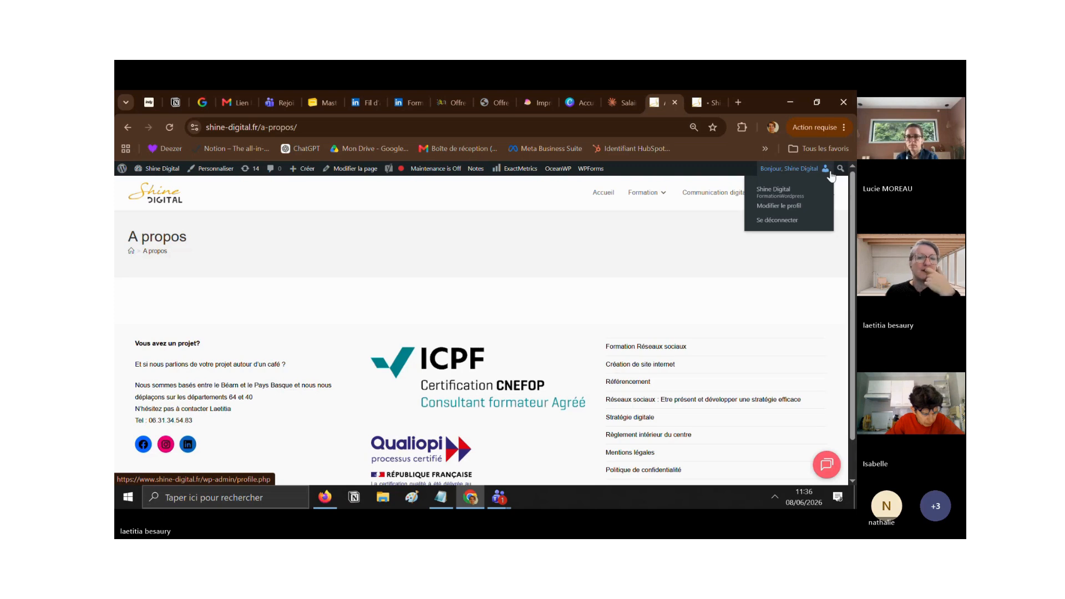
Step: Consult the "Création des pages de contenu" and "Modifier le contenu de la page" slides in Google Slides, and return to the "A propos" page
click(328, 94)
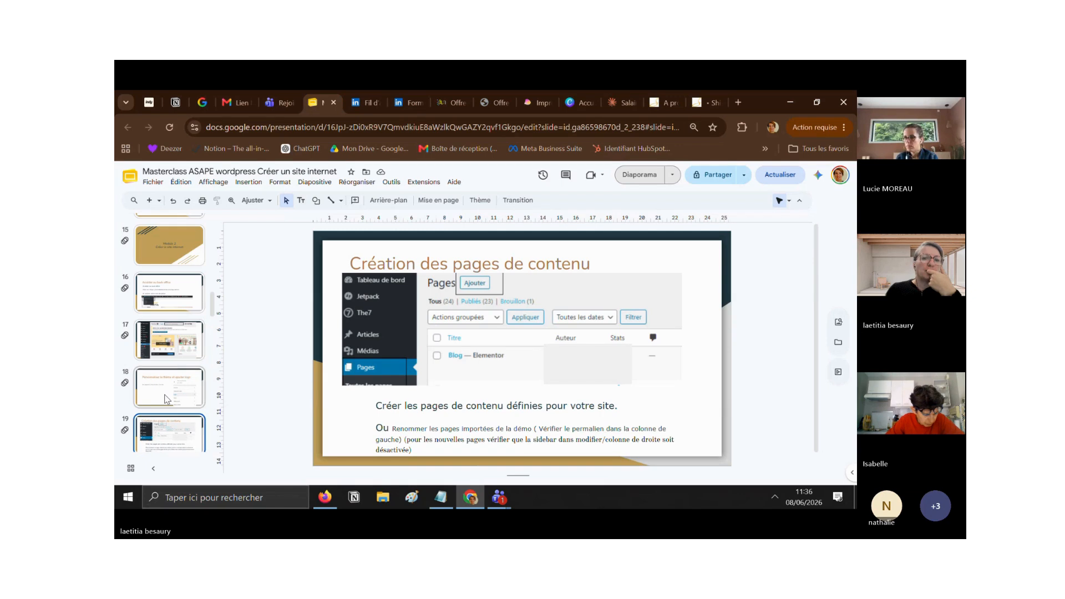
key(Down)
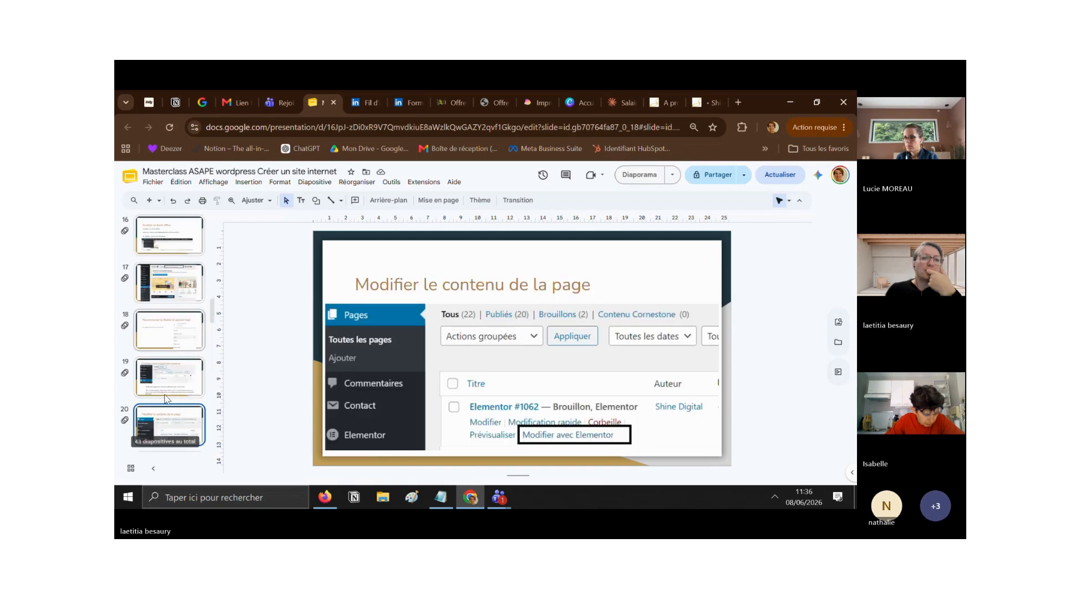
key(Down)
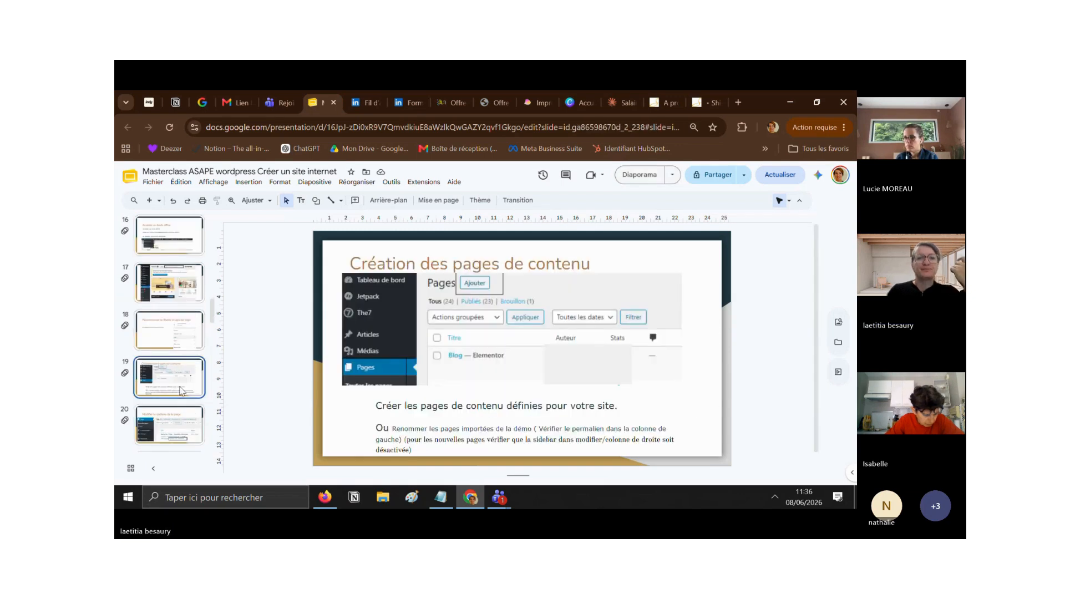
click(670, 94)
key(ctrl+Tab)
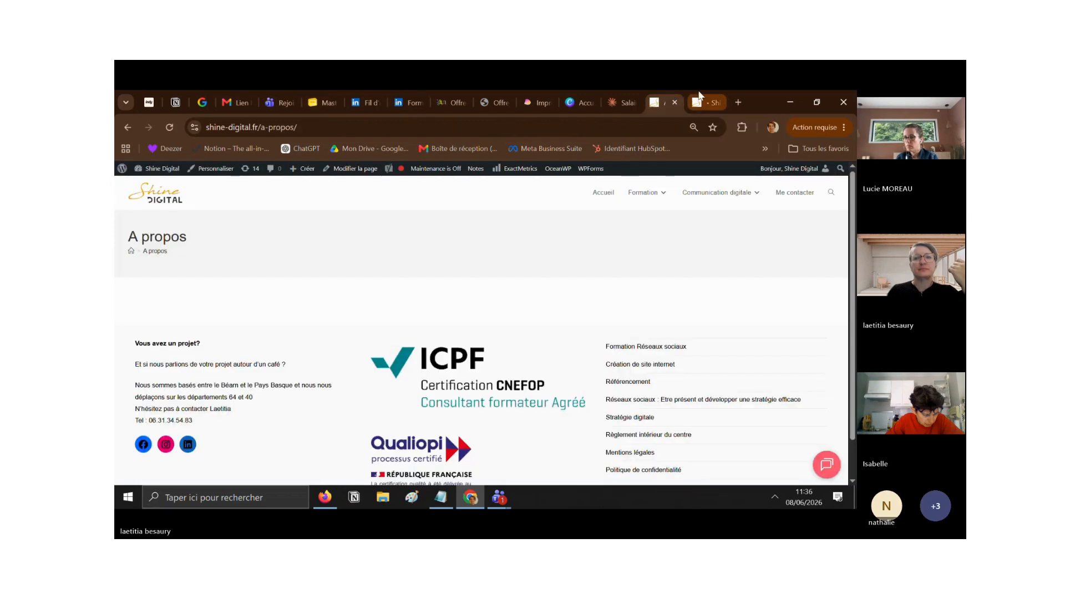
click(671, 99)
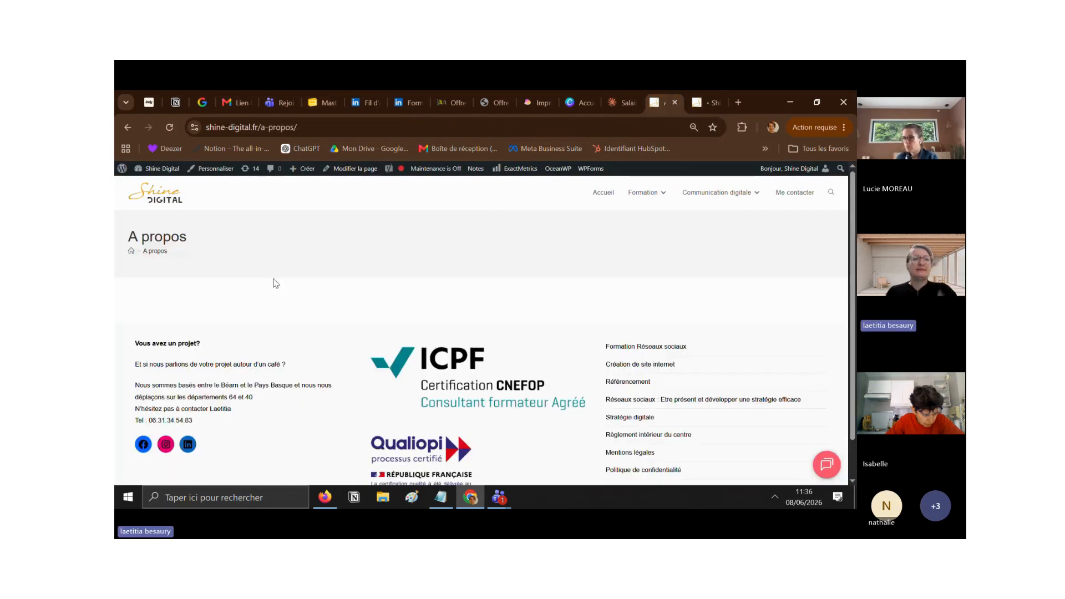
Step: Edit the "A propos" page and add a paragraph introducing the author by first name and saying "je fais une masterclass le 08 juin 2026"
right_click(353, 170)
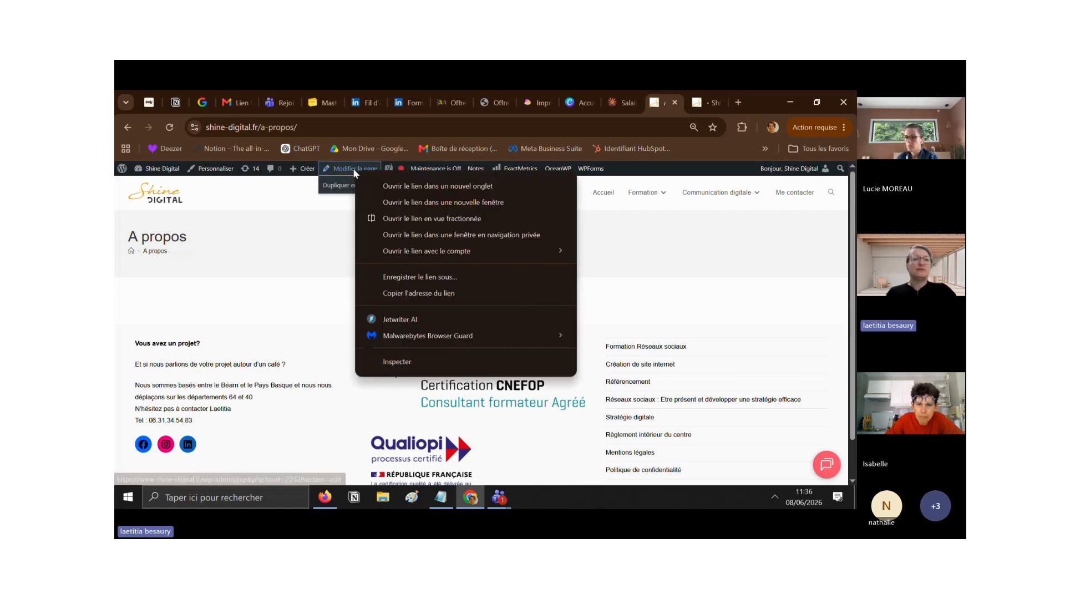
click(343, 170)
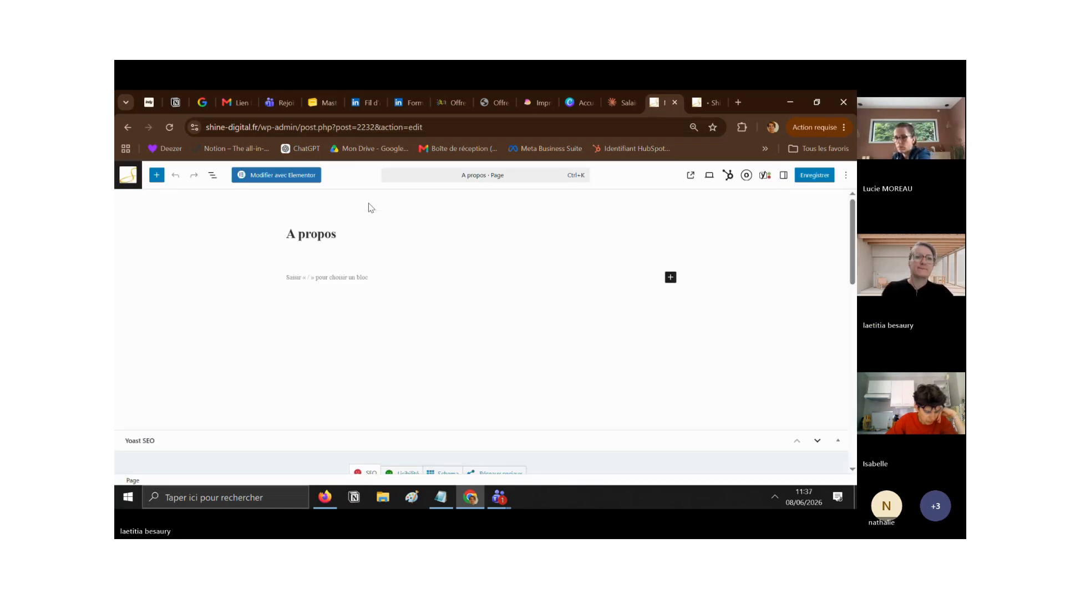
click(325, 277)
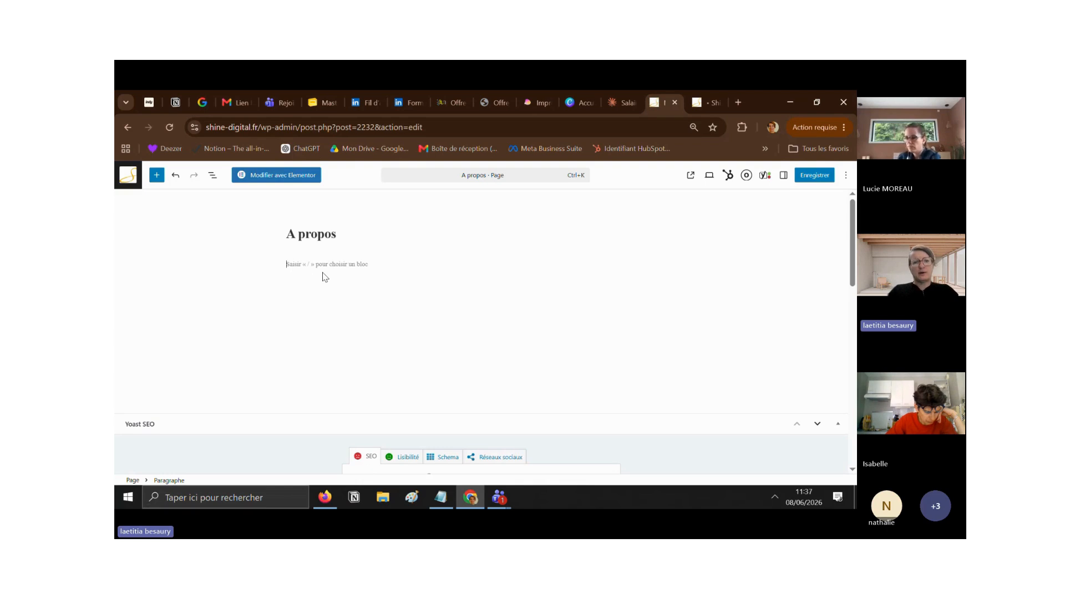
text(je suis laetitia et j)
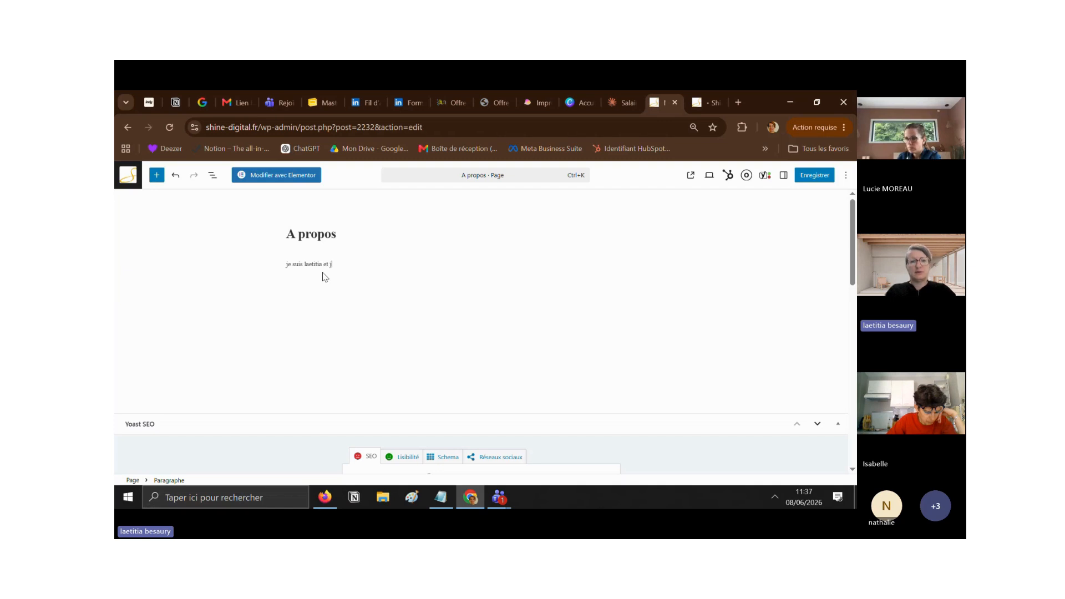
text(e fais une)
key(BackSpace)
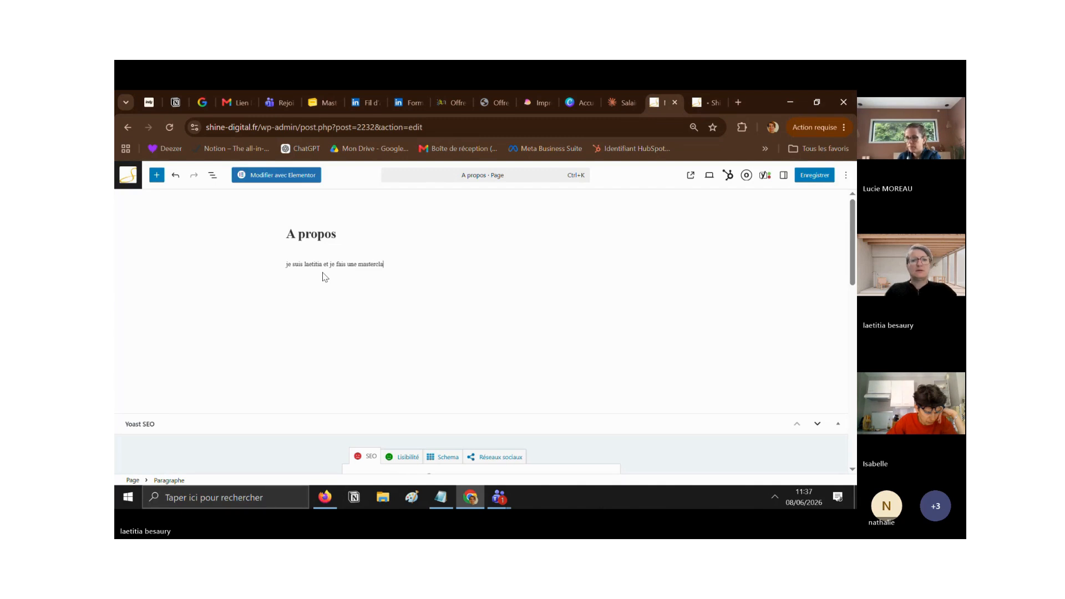
text(le)
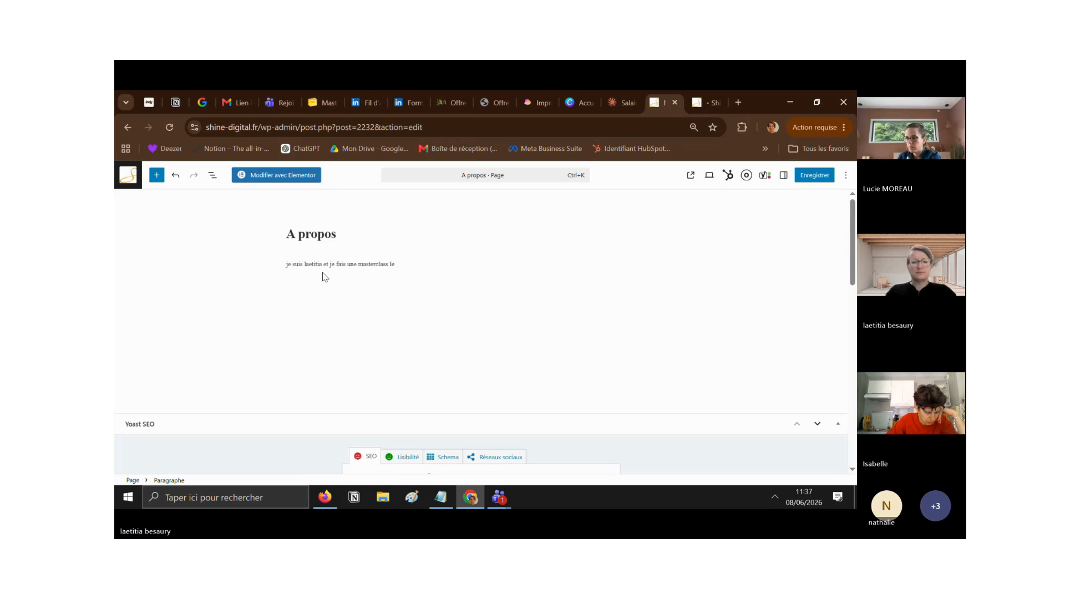
text( 08 juin 2026)
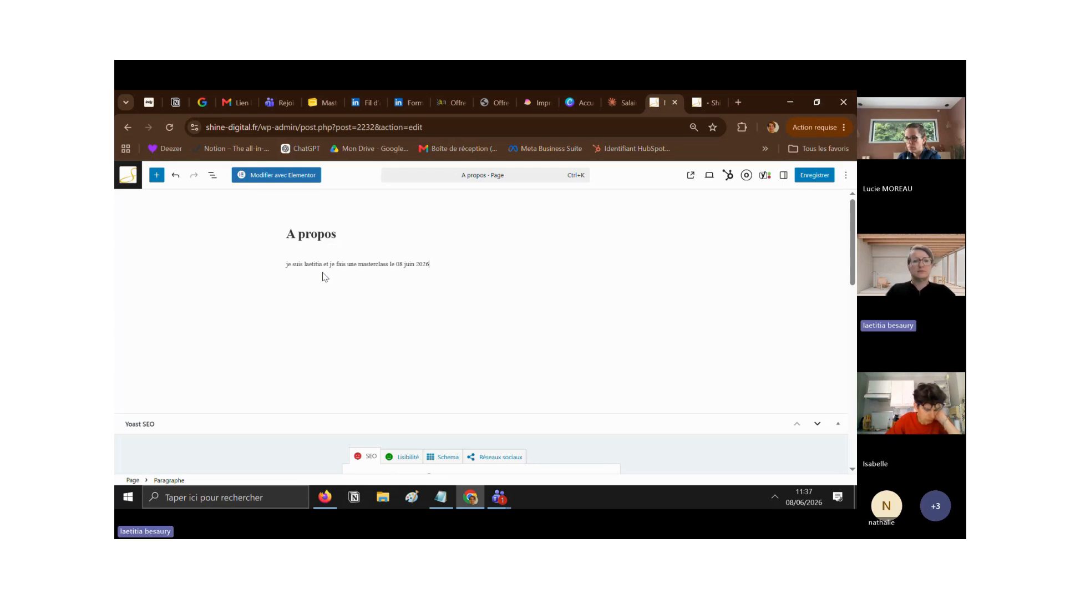
key(Return)
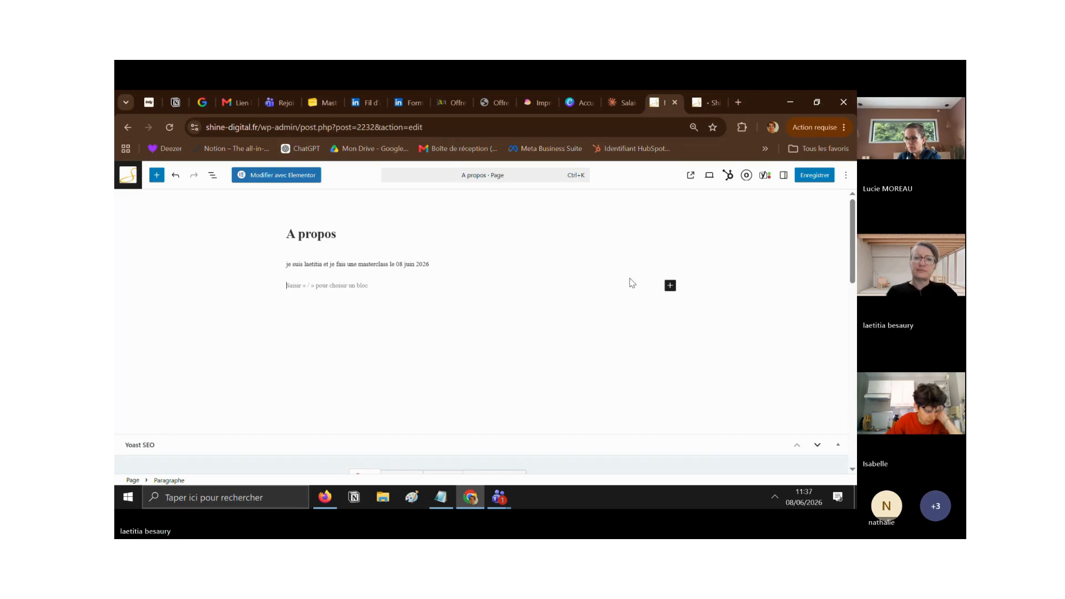
Step: Save the updated "A propos" page and display its page-level settings
click(820, 176)
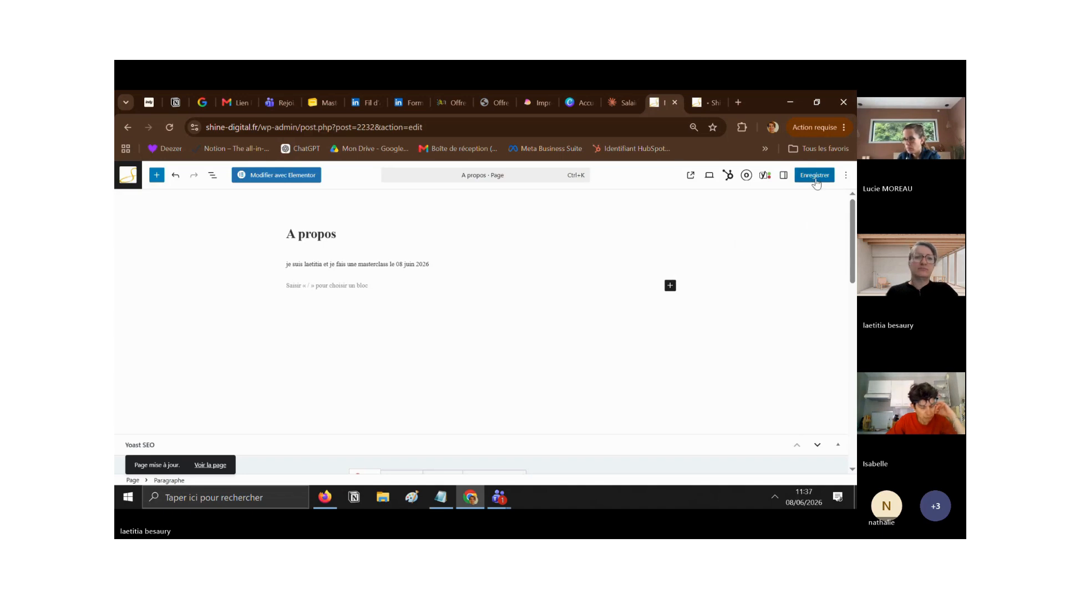
click(706, 102)
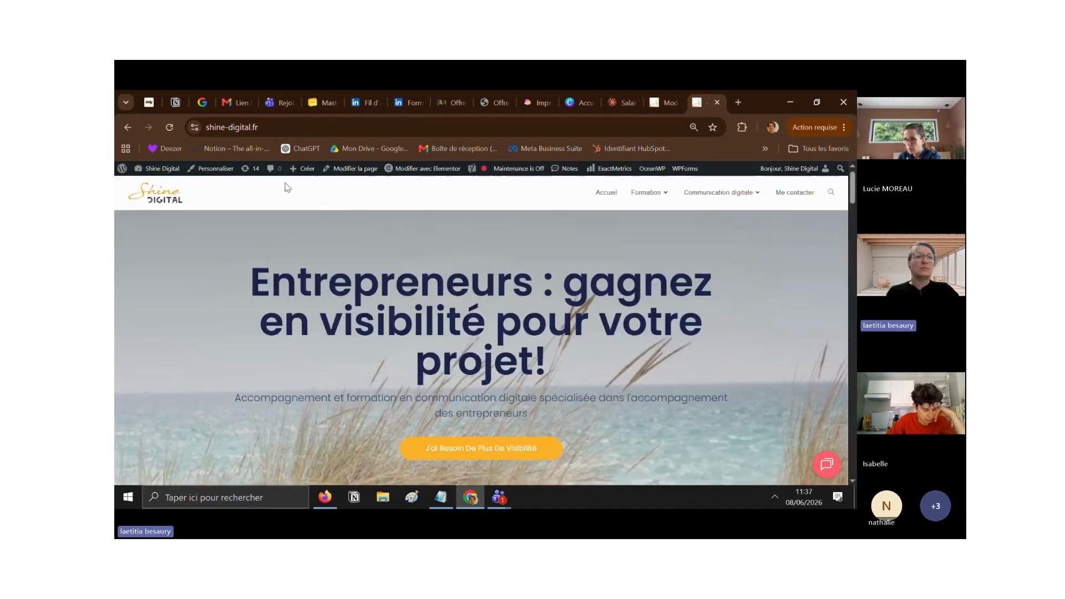
click(671, 98)
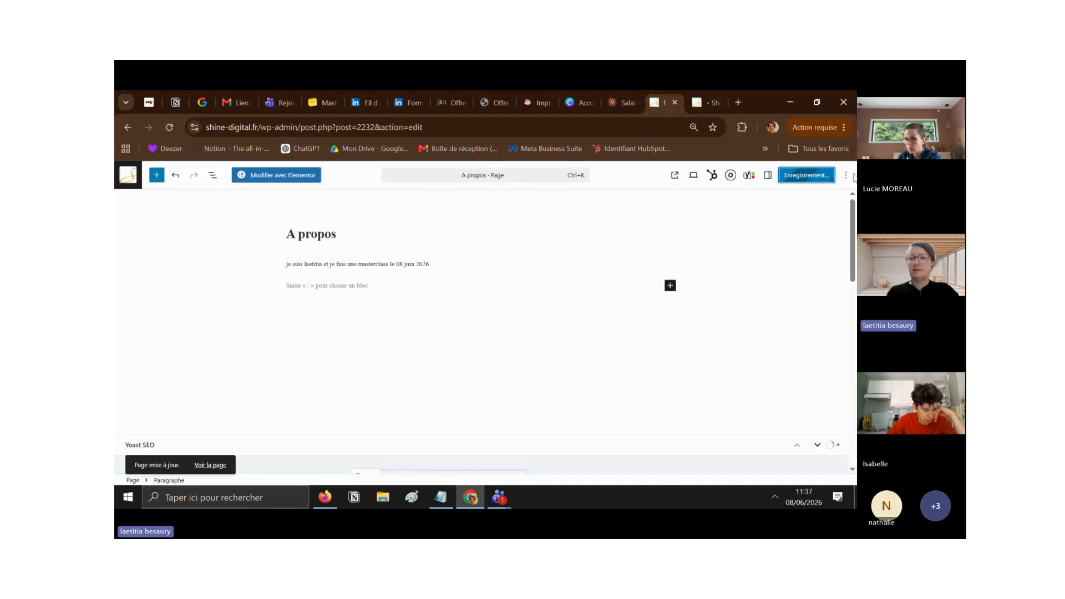
click(768, 175)
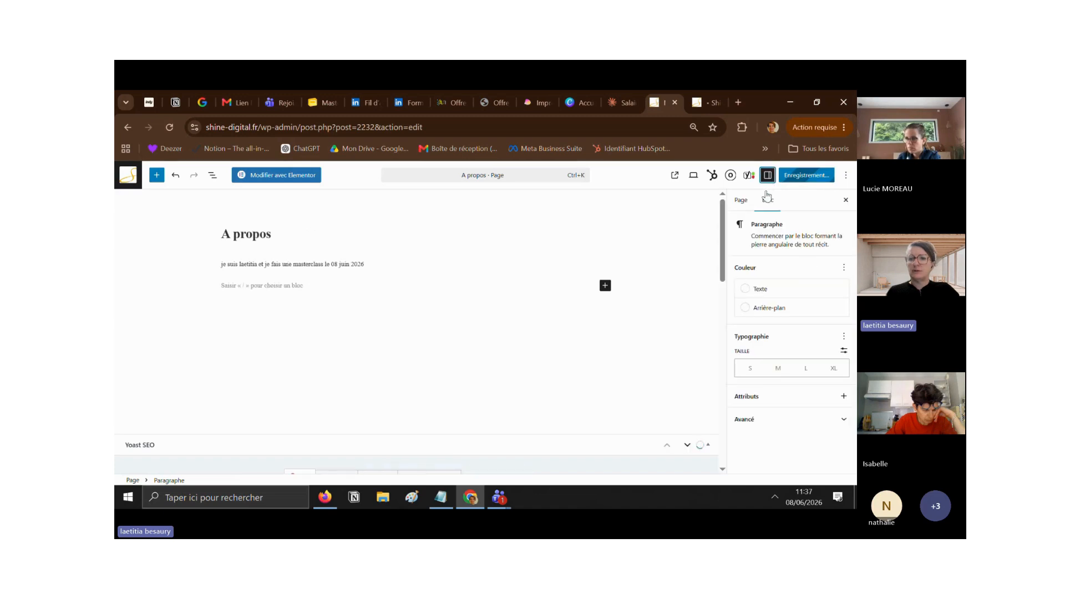
click(743, 200)
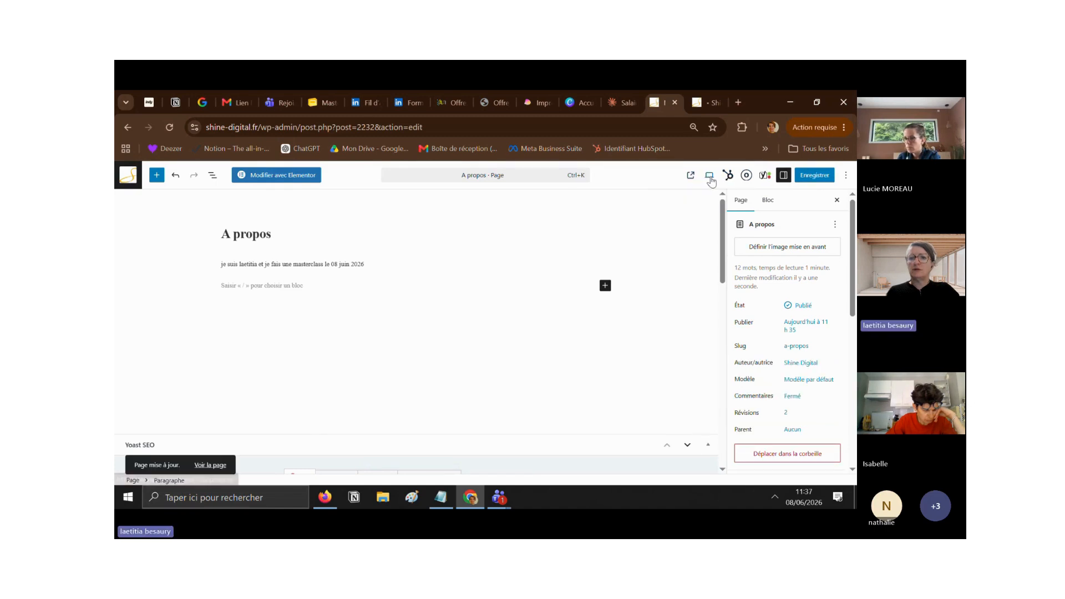
Step: Preview the "A propos" page in a new tab and compare its paragraph with the editor content
click(706, 177)
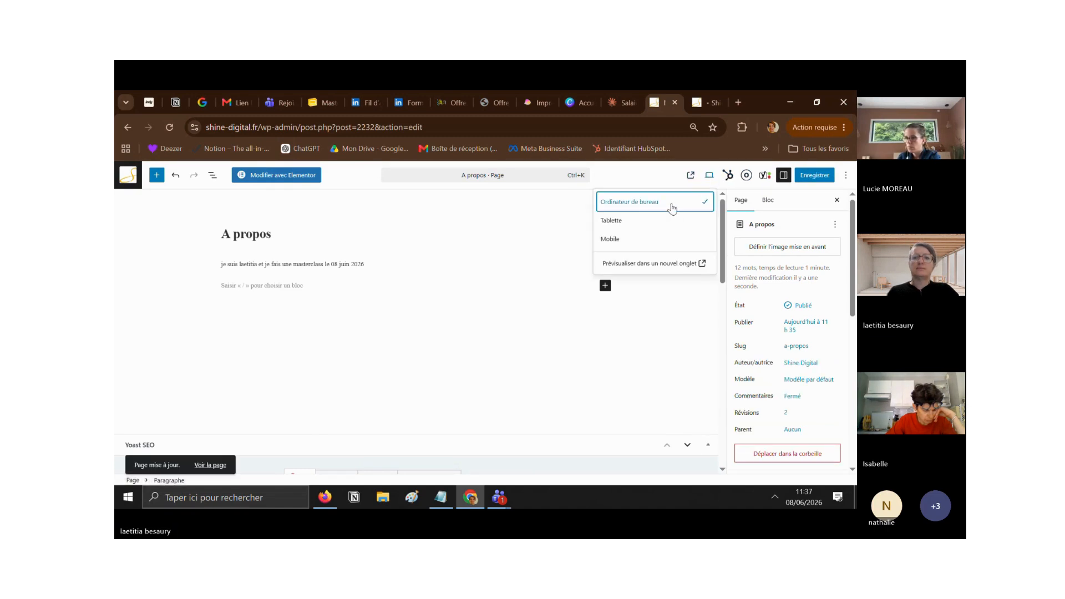
click(658, 264)
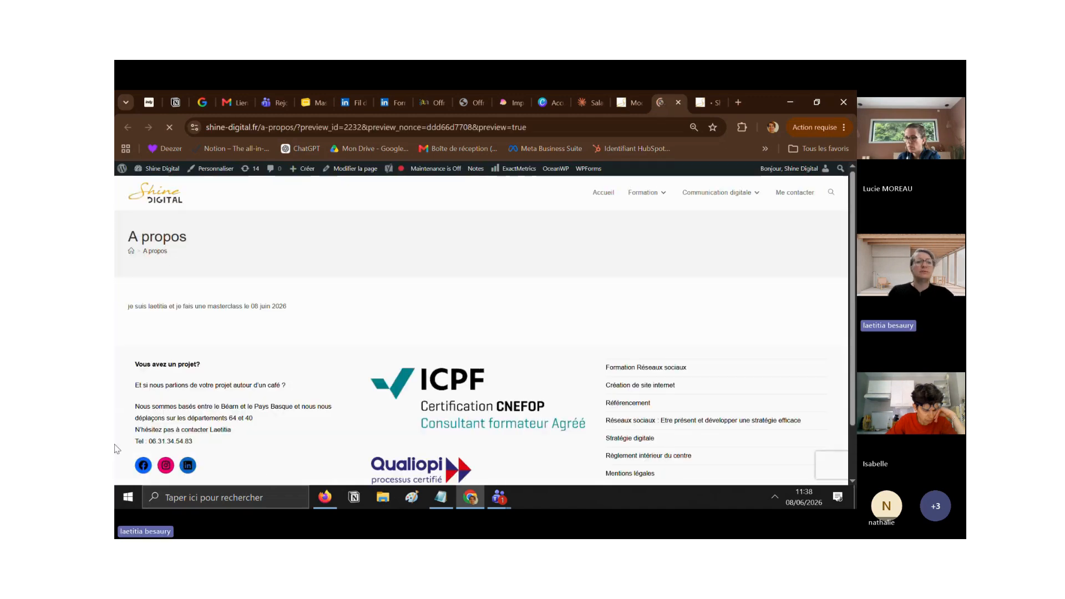
drag(129, 306, 294, 348)
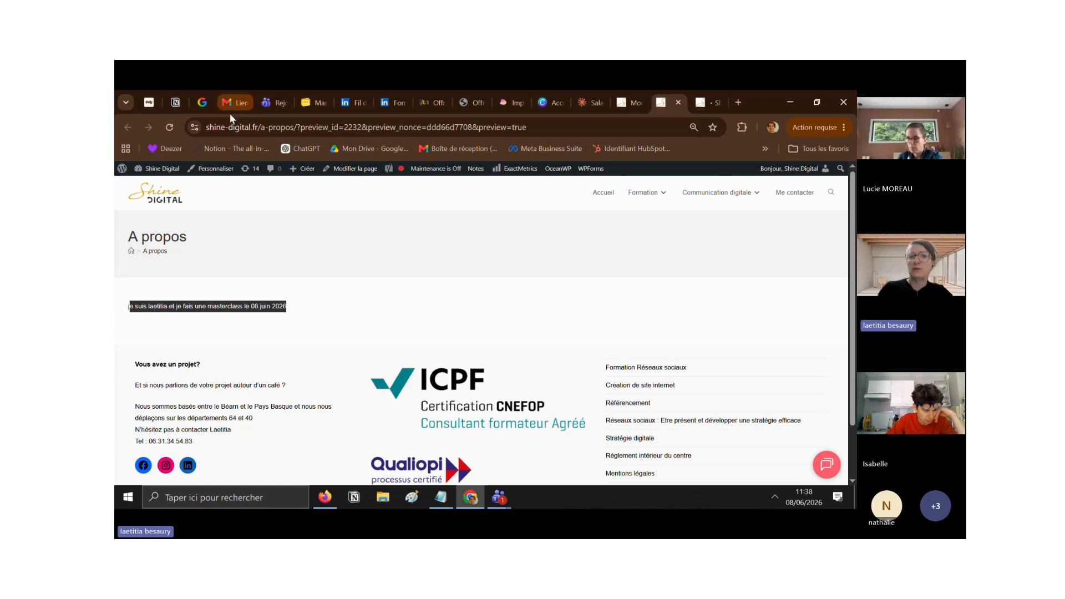
mouse_move(630, 93)
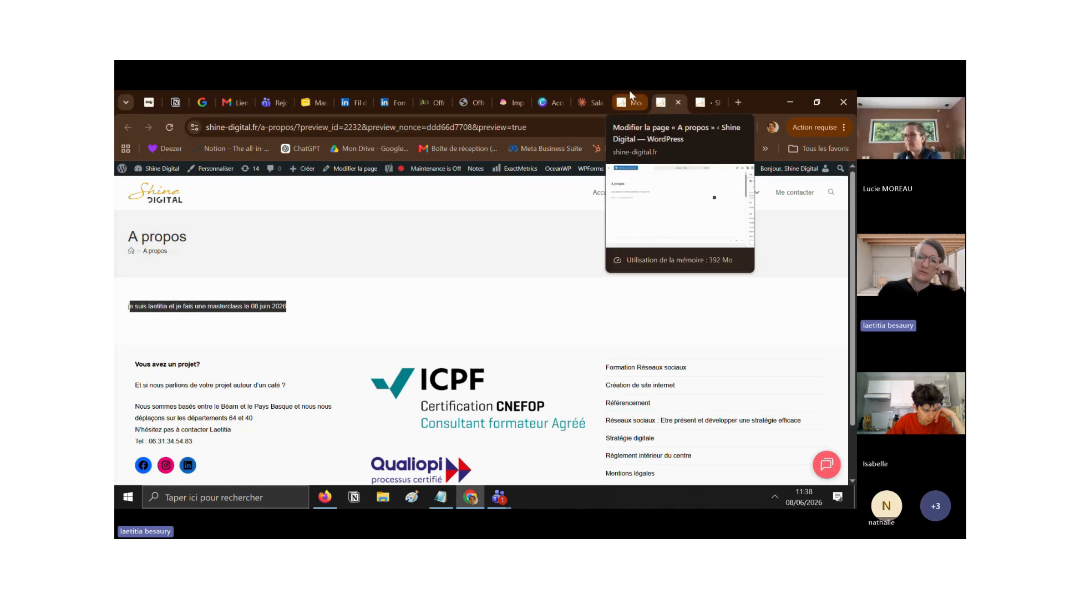
click(631, 100)
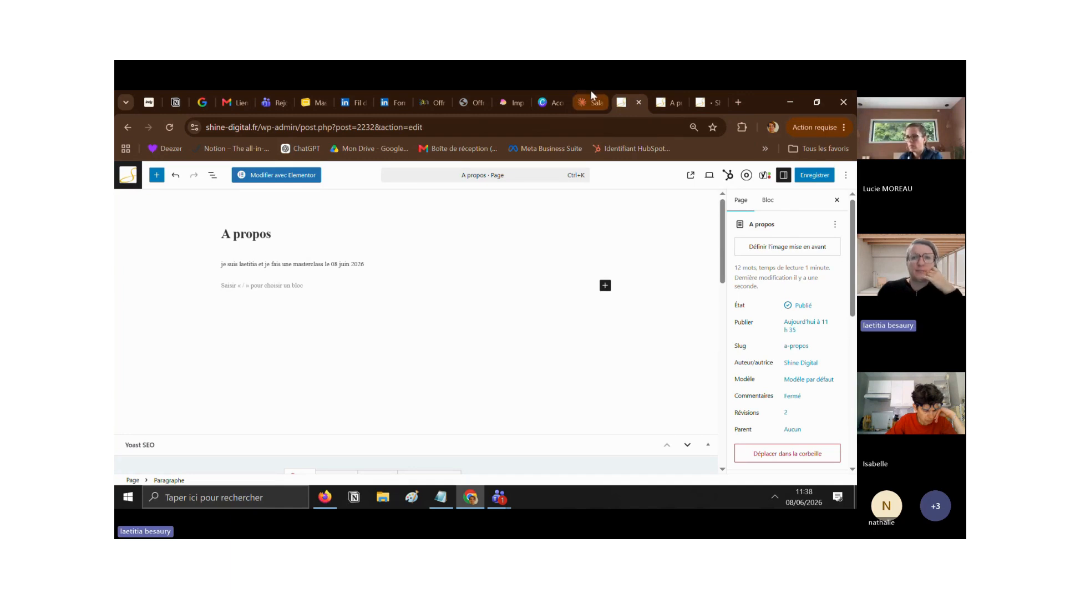
click(663, 96)
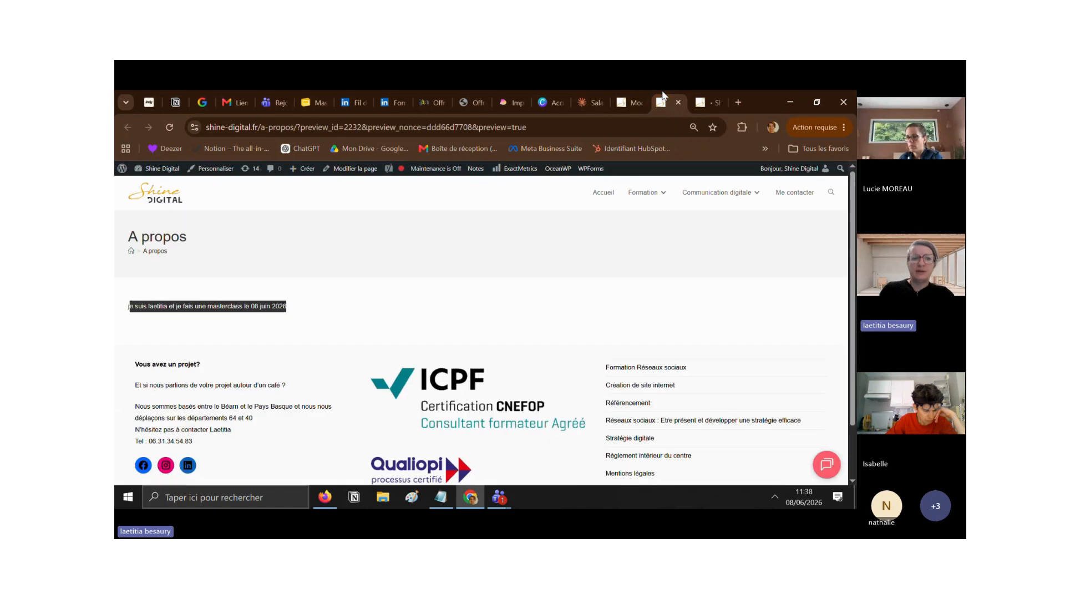
click(302, 303)
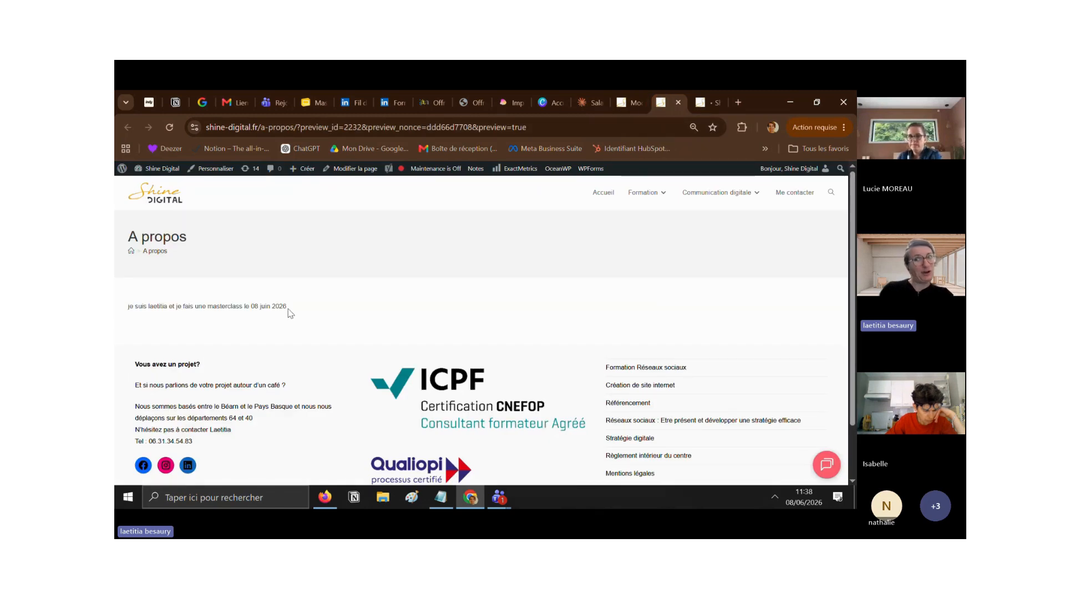
Step: Return to the "A propos" page editor and add an Image block below the masterclass paragraph
click(629, 100)
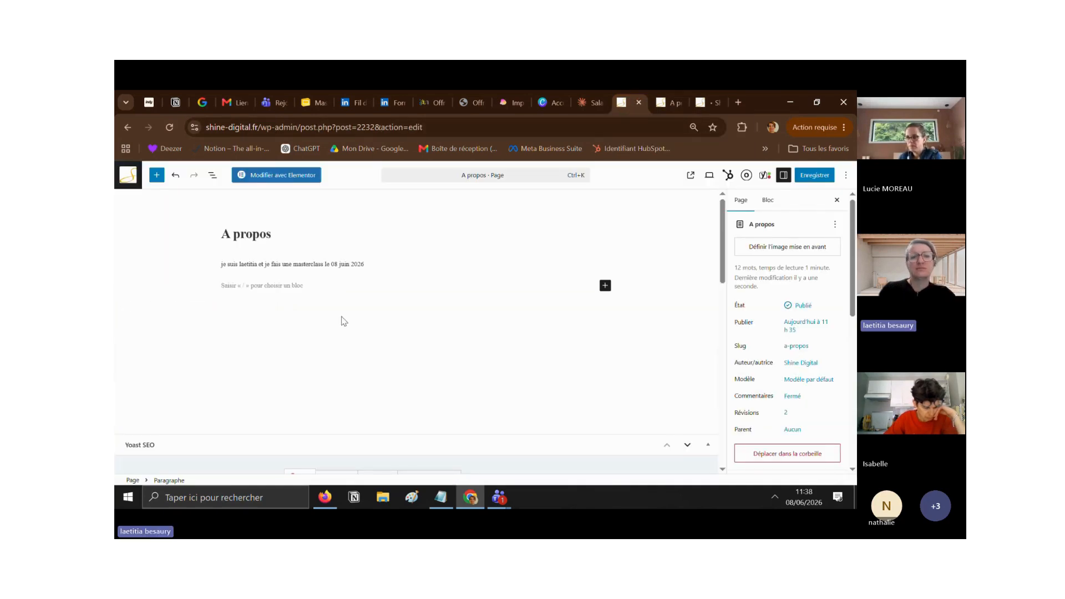
click(605, 285)
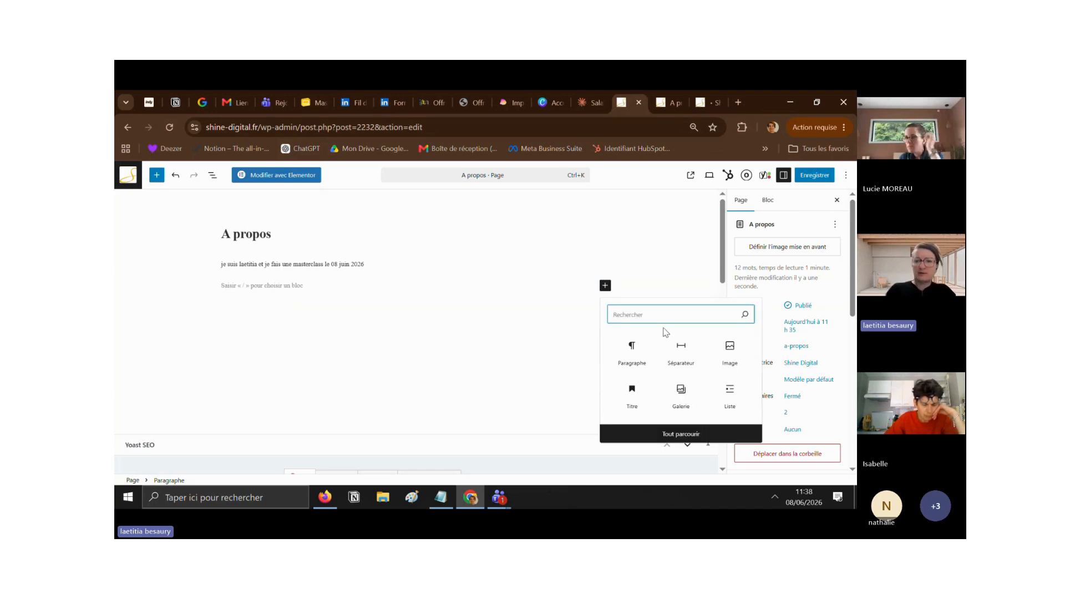
click(731, 349)
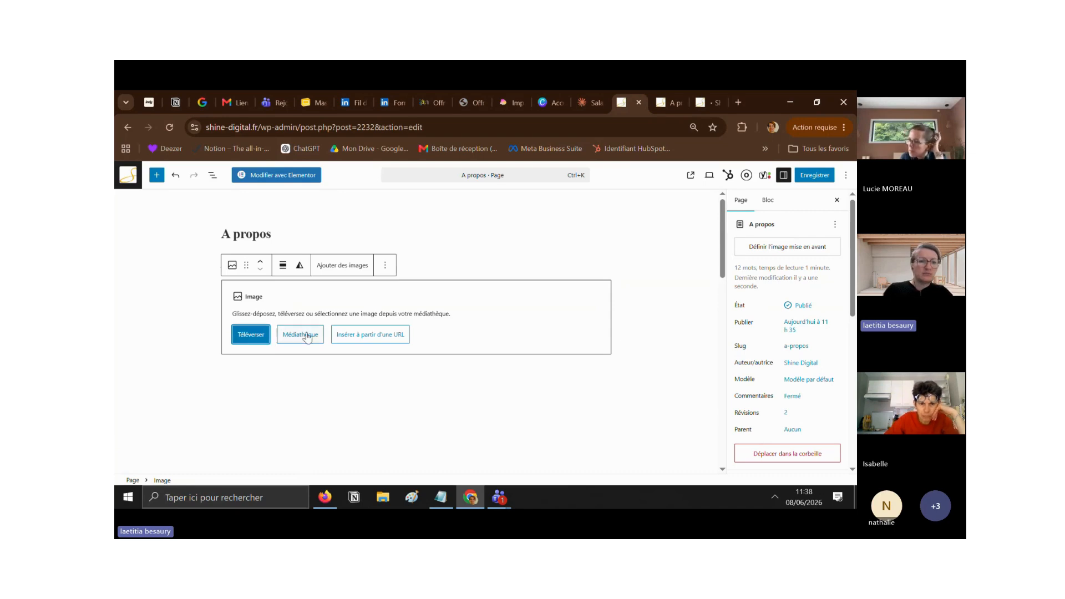
click(251, 334)
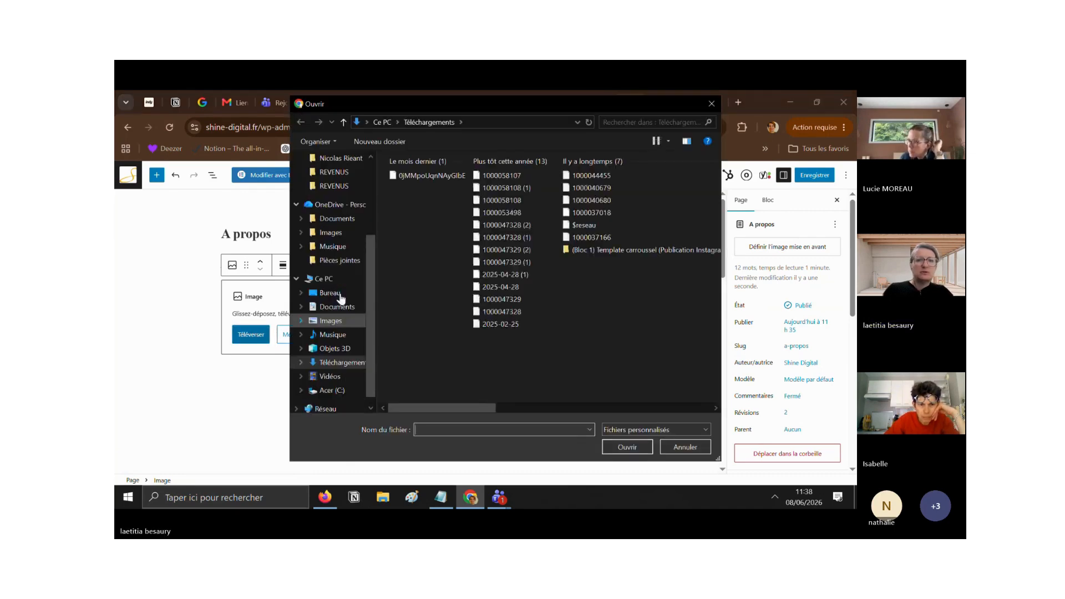
click(340, 294)
key(Escape)
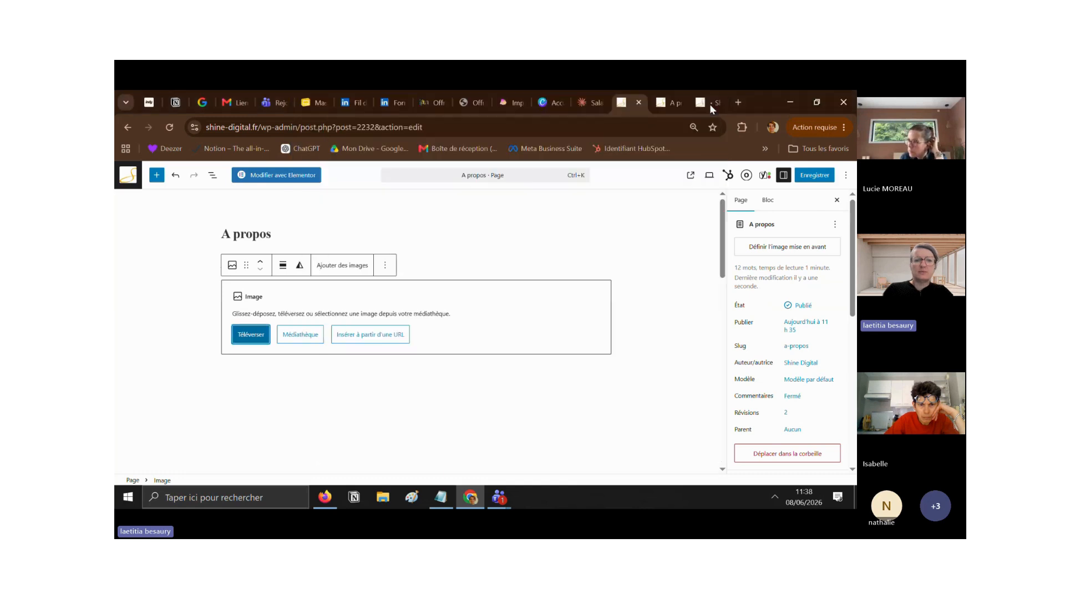
Step: Fill the Image block with the "BUDGET FORMATION 2025" picture from the Médiathèque
click(313, 334)
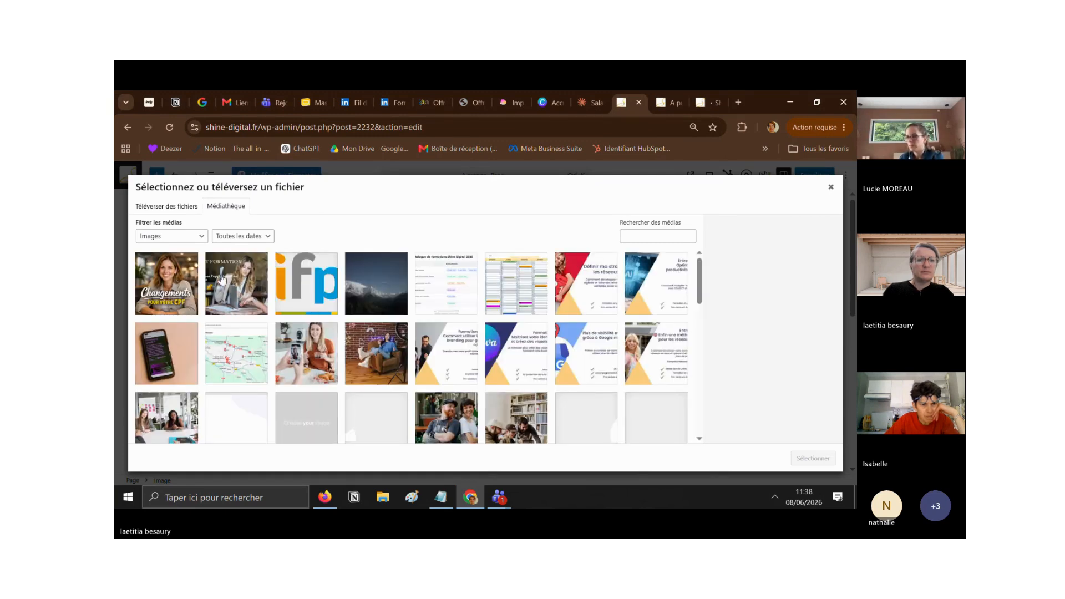
click(222, 279)
click(801, 455)
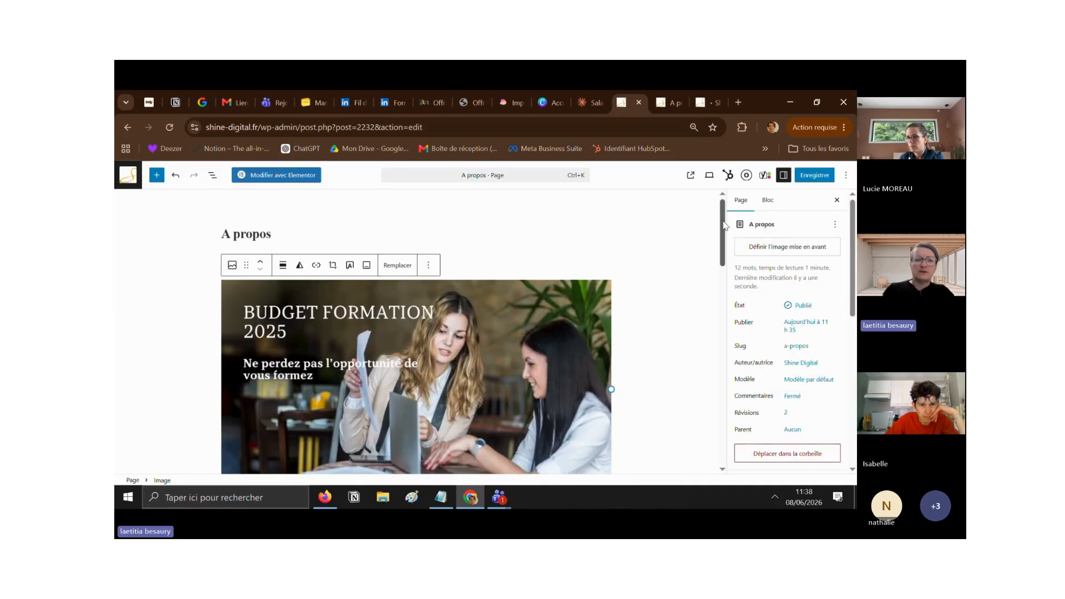
Step: Add an empty paragraph below the inserted image and save the "A propos" page
scroll(716, 239, down, 3)
scroll(732, 257, down, 5)
scroll(605, 247, up, 10)
key(Return)
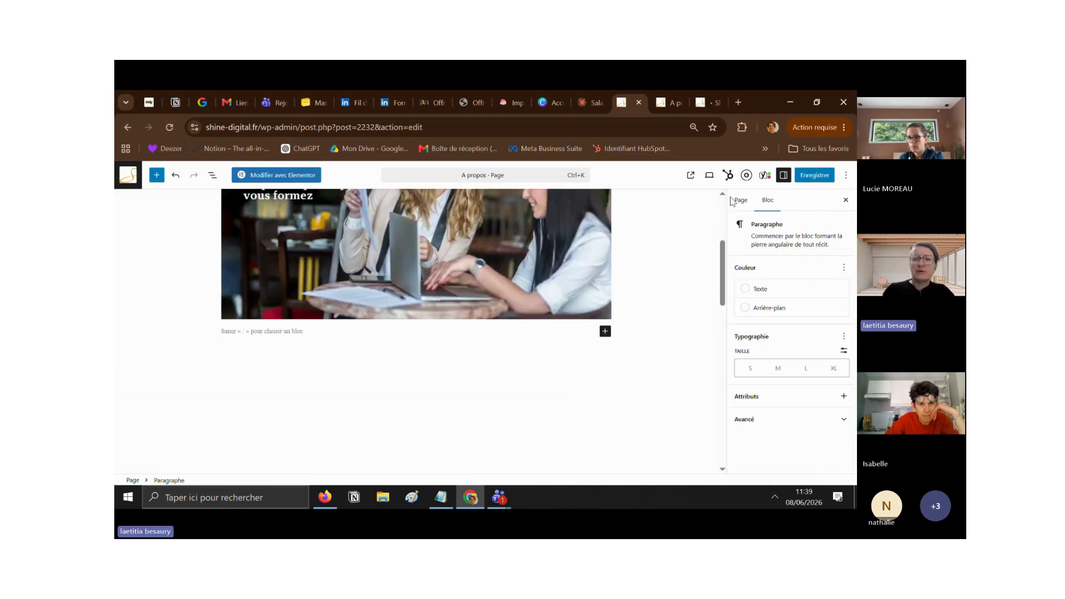
click(815, 175)
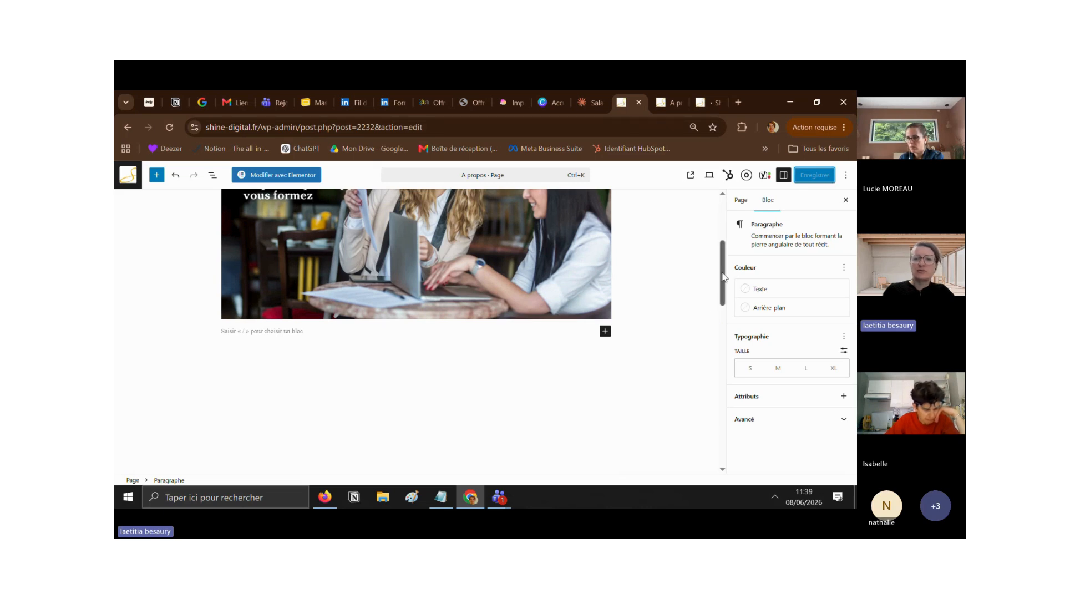
scroll(728, 238, up, 5)
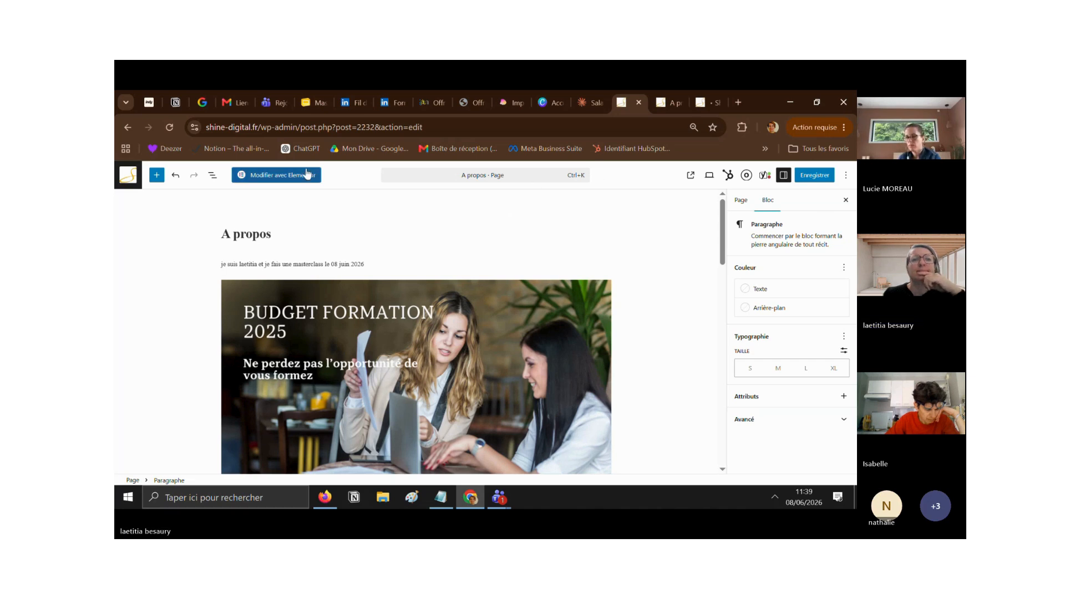
Step: Go from the page preview to the WordPress dashboard and open the page for adding an extension
click(663, 96)
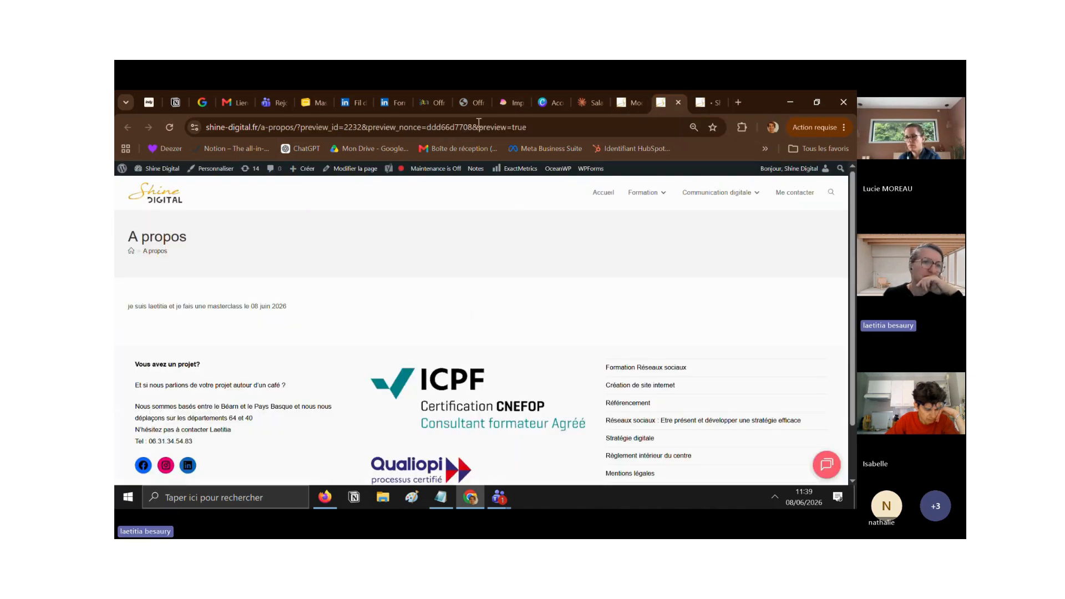
click(153, 187)
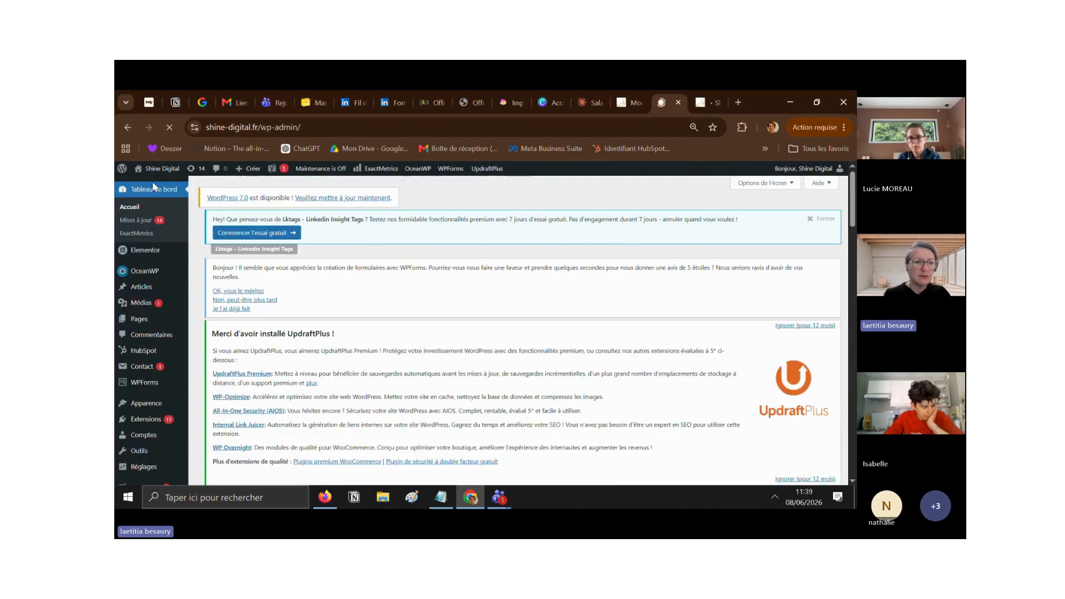
click(157, 423)
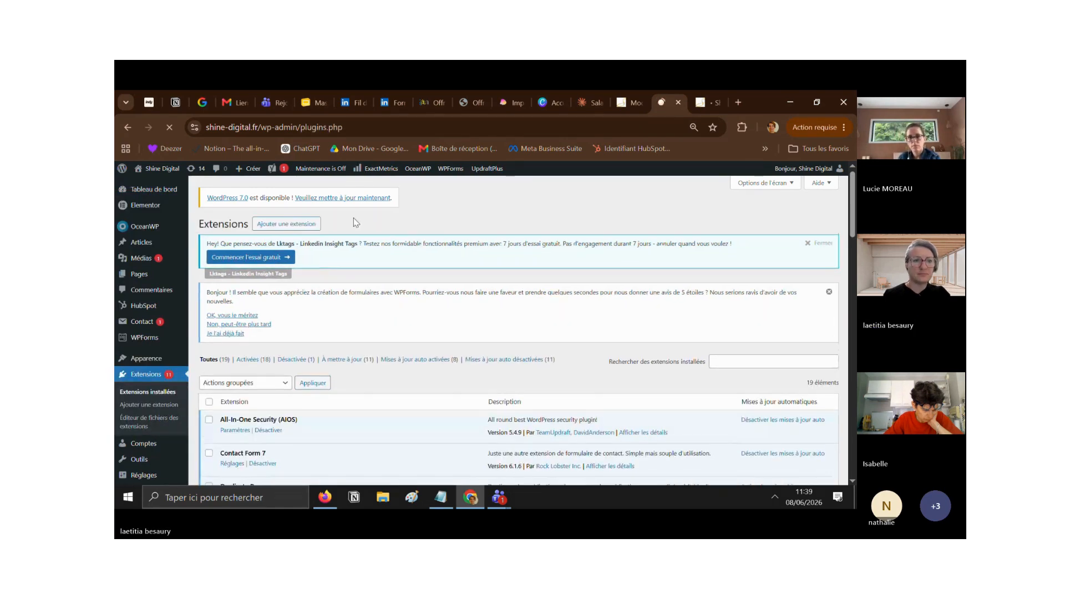
right_click(295, 224)
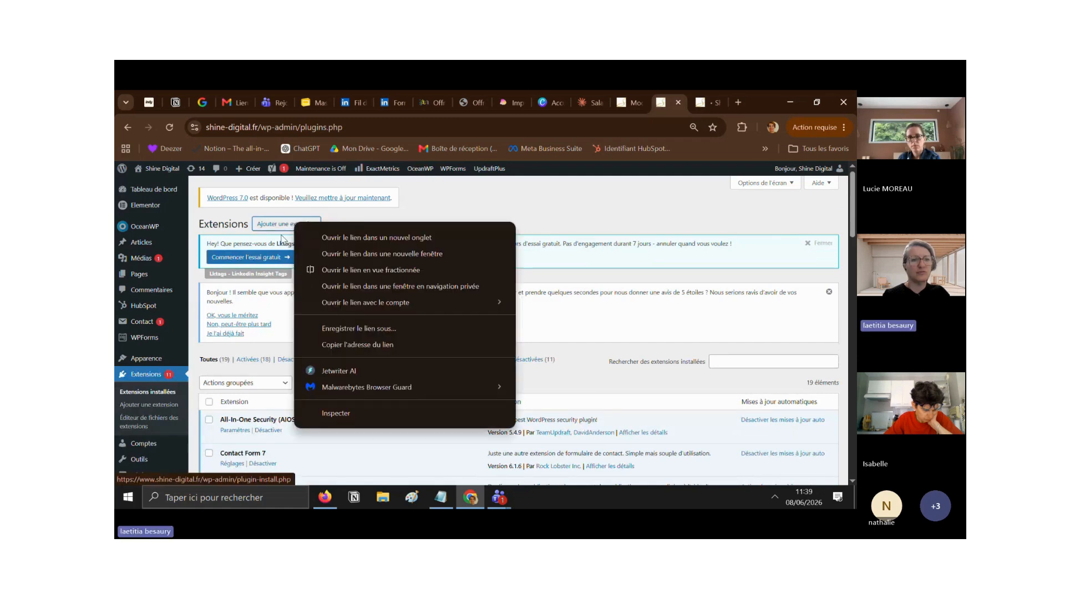
click(268, 224)
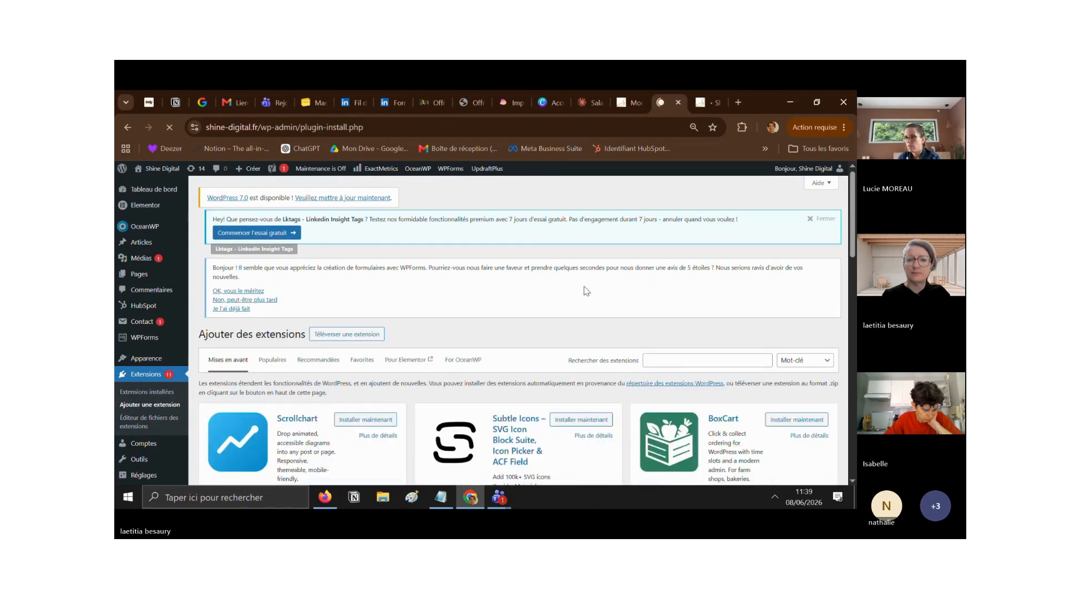
Step: Search the extension directory for "elementor" and bring the matching extensions into view
click(668, 363)
text(elem)
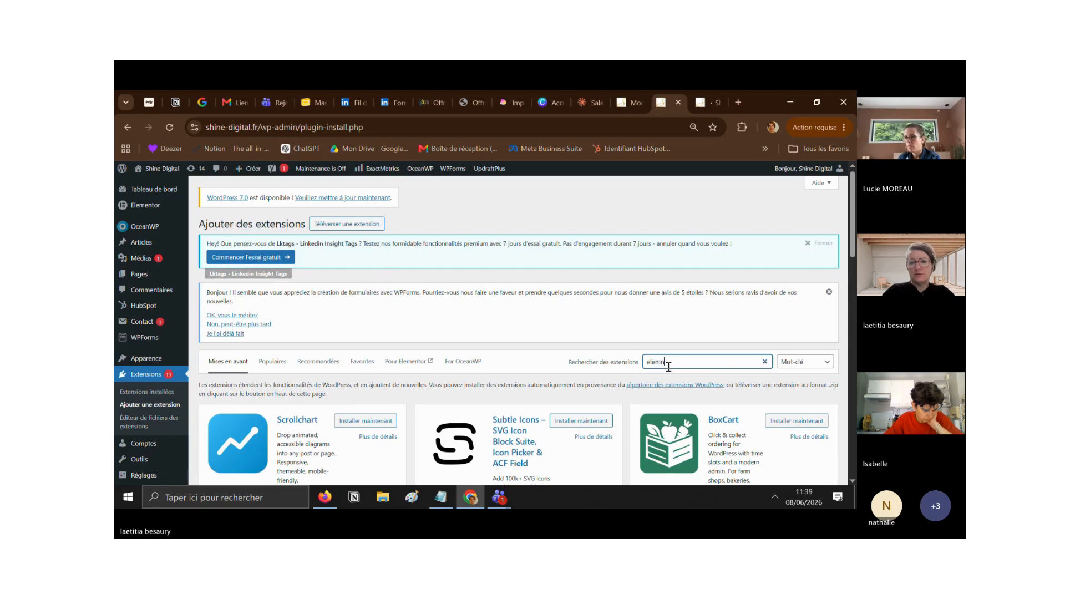
text(ntor)
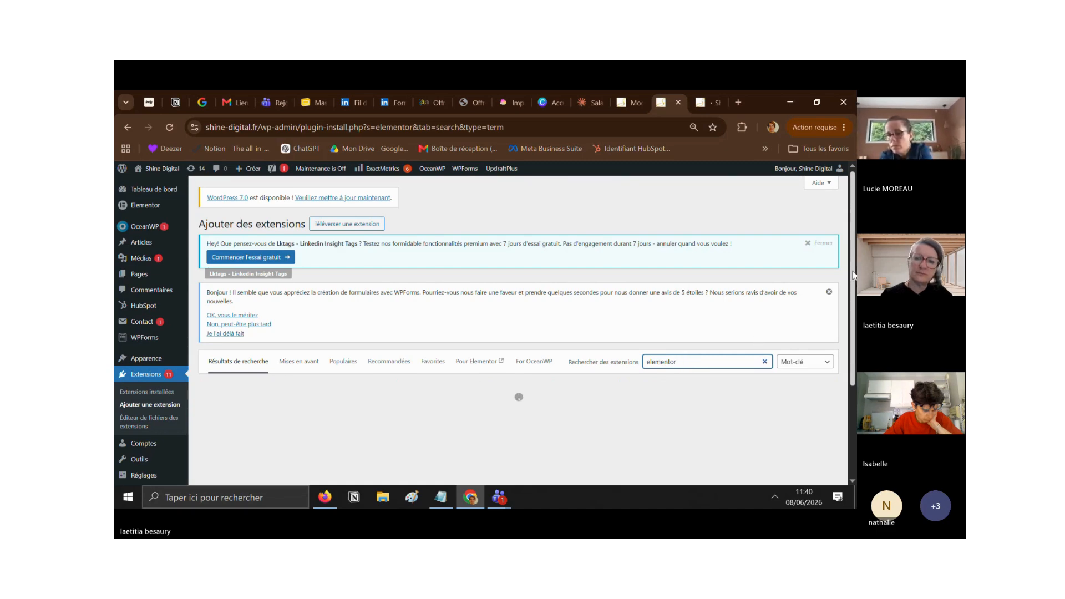
drag(854, 276, 857, 347)
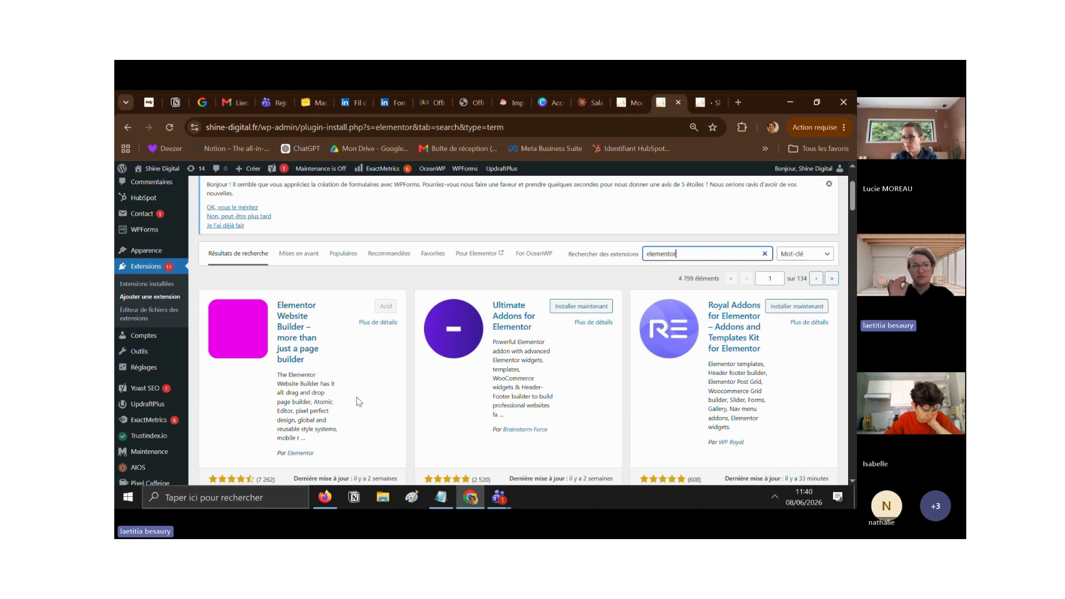
Step: Examine the description of the Elementor Website Builder extension, including its Pro features and free widgets, and close the details
click(319, 353)
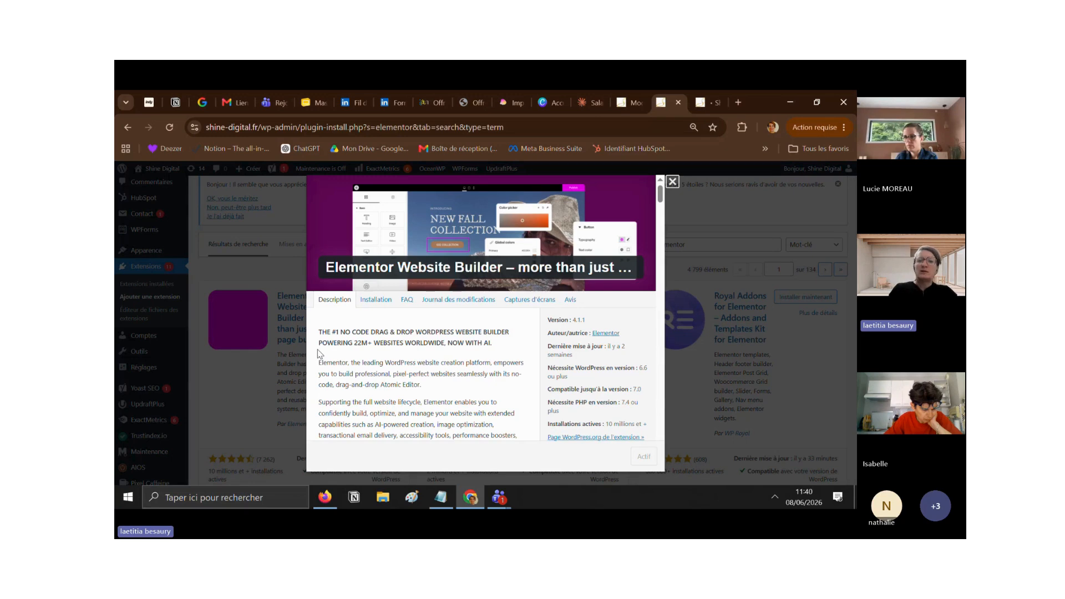
scroll(645, 357, down, 15)
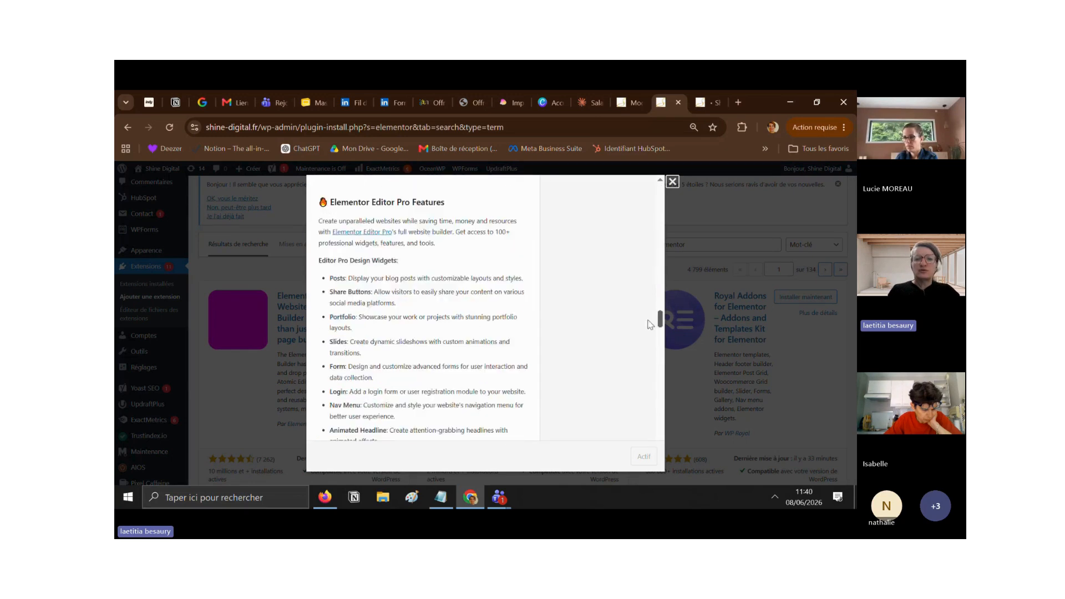
drag(644, 354, 658, 255)
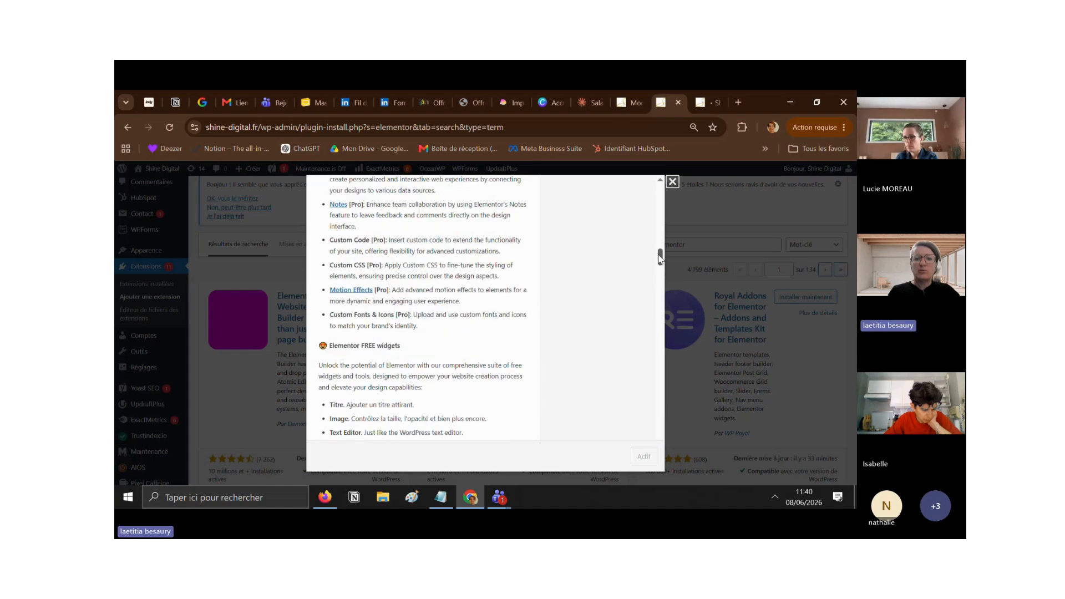
click(672, 182)
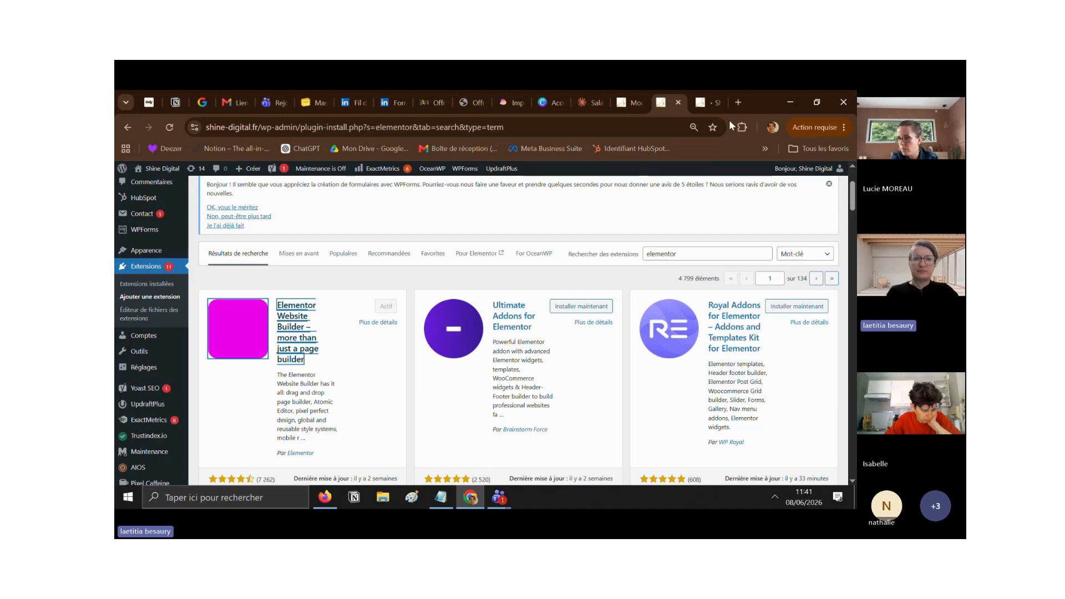
Step: Open the "A propos" page in Elementor, dismiss the "Meet Angie" promotion and look over the page content
click(640, 91)
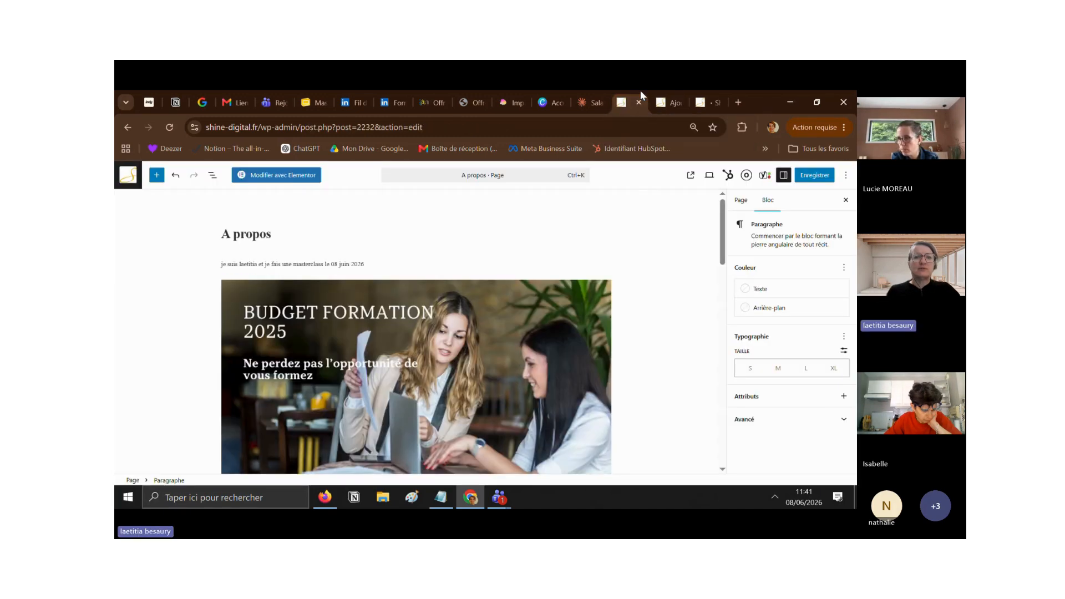
click(290, 180)
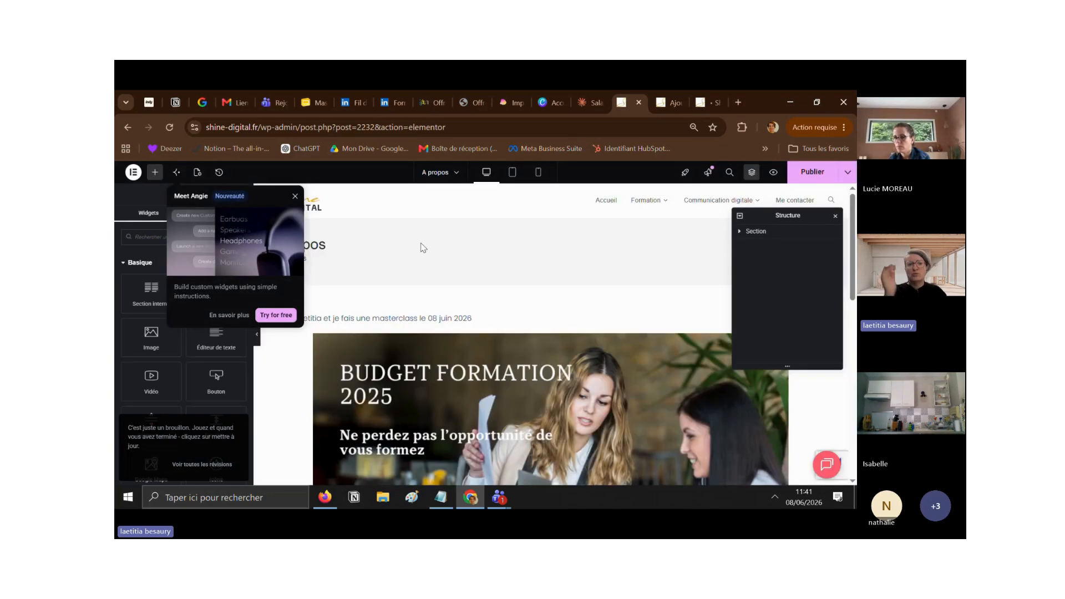
click(294, 197)
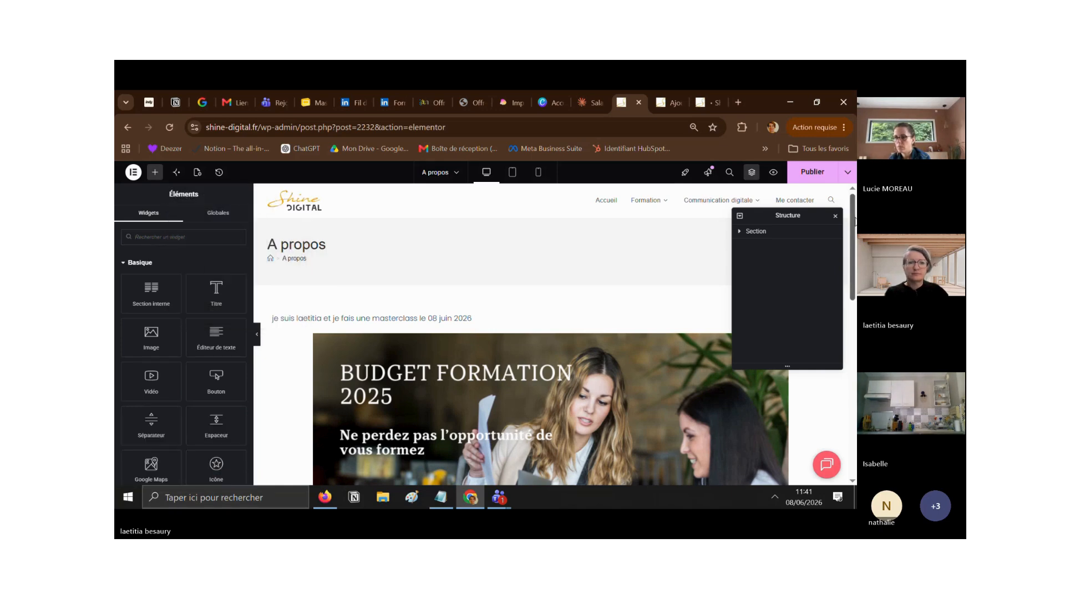
drag(855, 225, 855, 344)
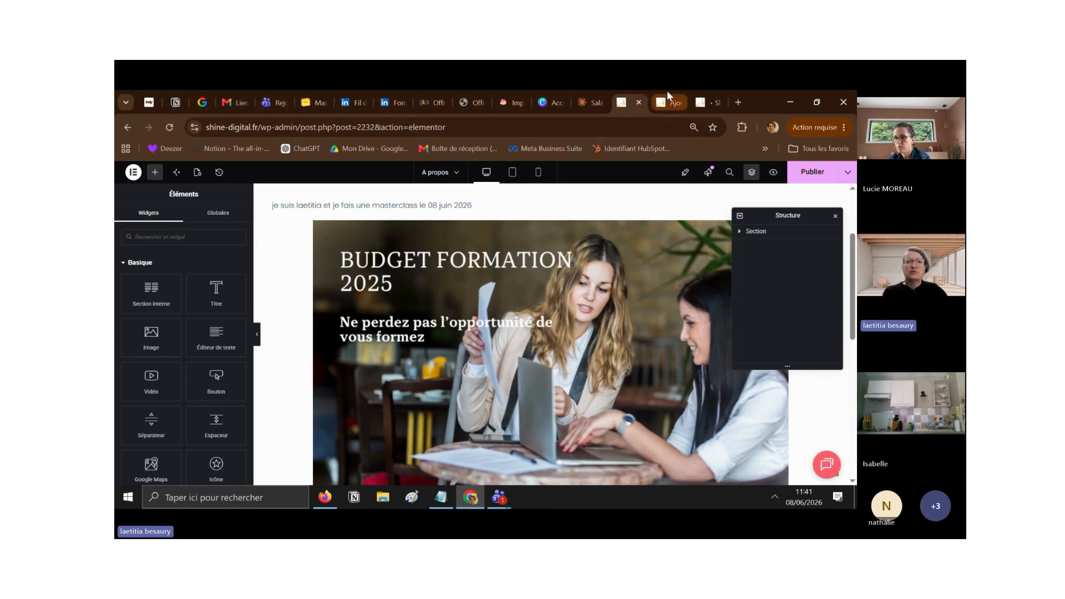
Step: Open the "A propos" page for editing from the list of all pages in the other WordPress tab
click(668, 100)
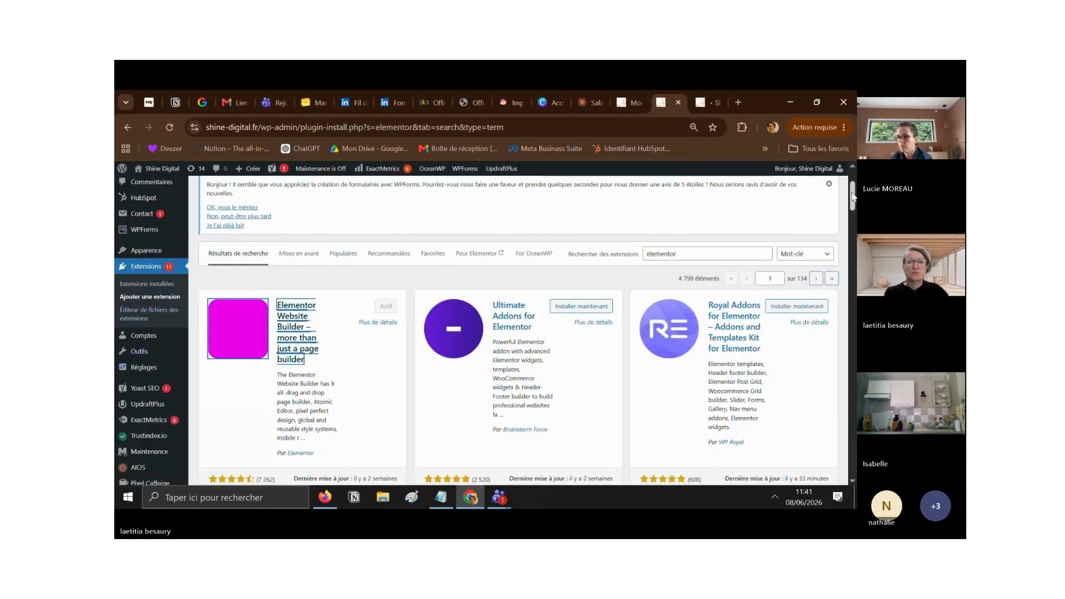
scroll(643, 244, up, 3)
click(147, 278)
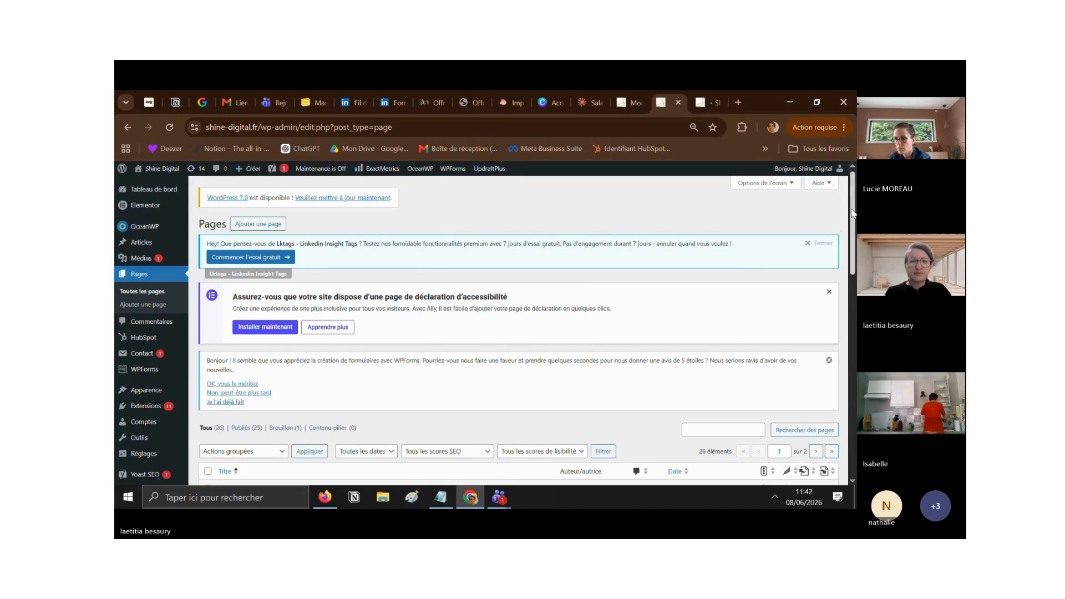
scroll(239, 402, down, 3)
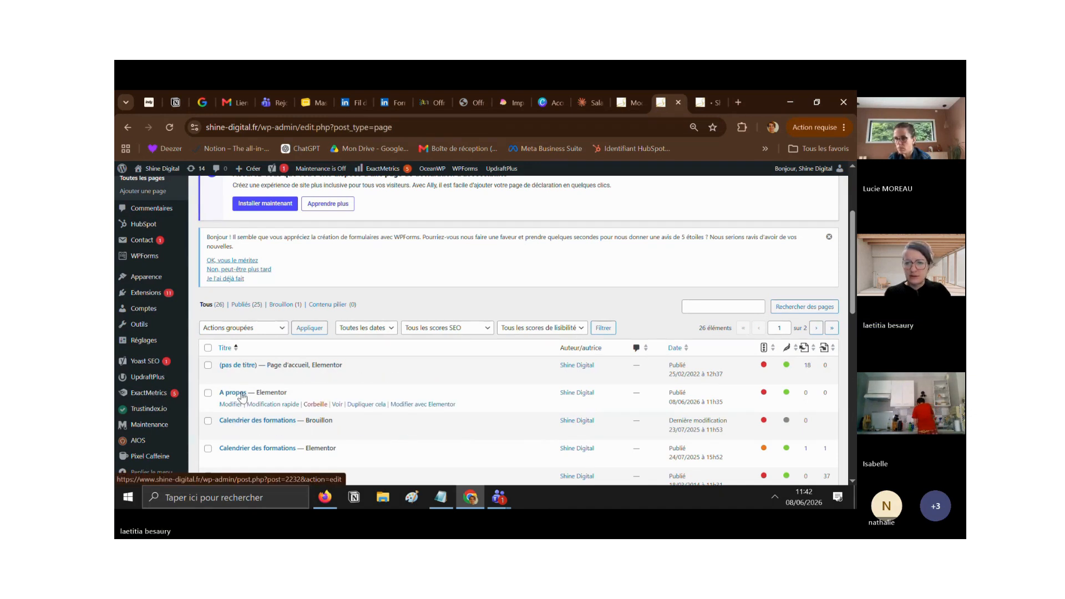
click(232, 405)
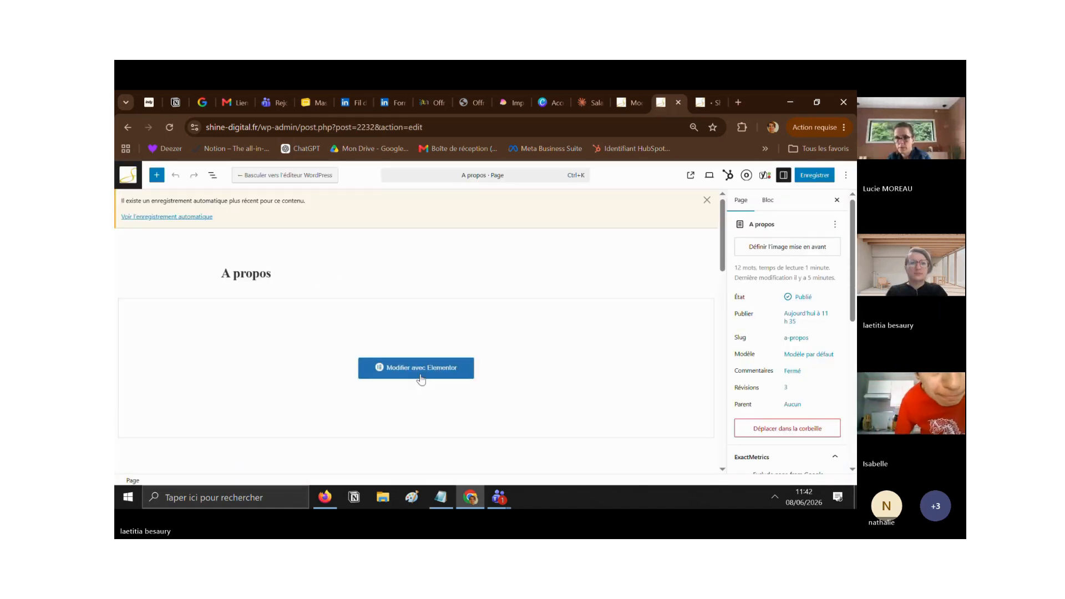
Step: Switch the "A propos" page back to the default WordPress editor and dismiss the automatic-save notice
click(295, 177)
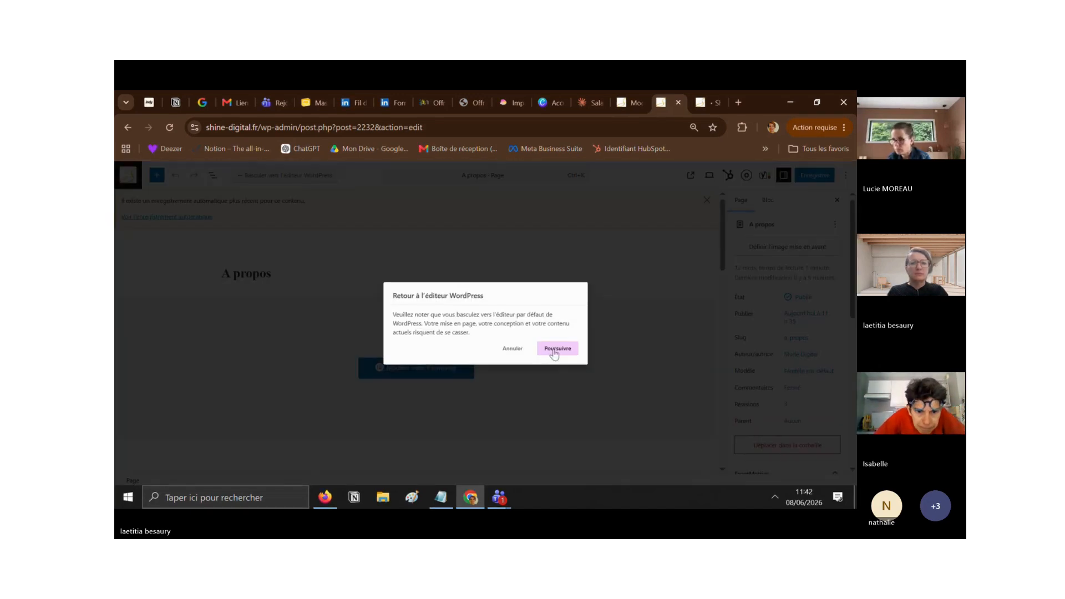
click(555, 349)
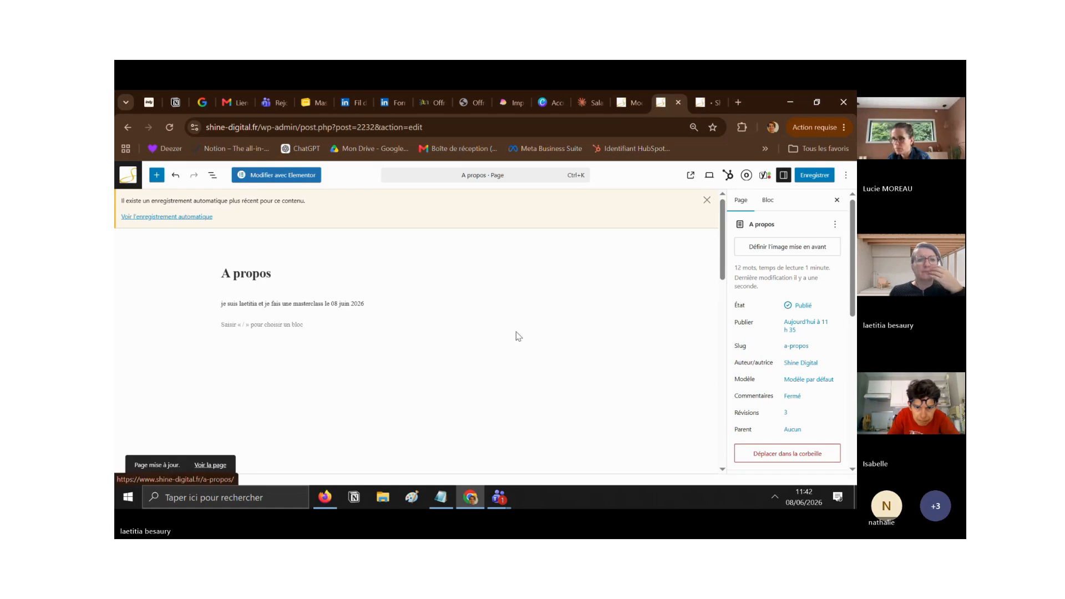
click(707, 200)
Step: Reload the "A propos" editor and select the empty block below the masterclass paragraph
click(298, 285)
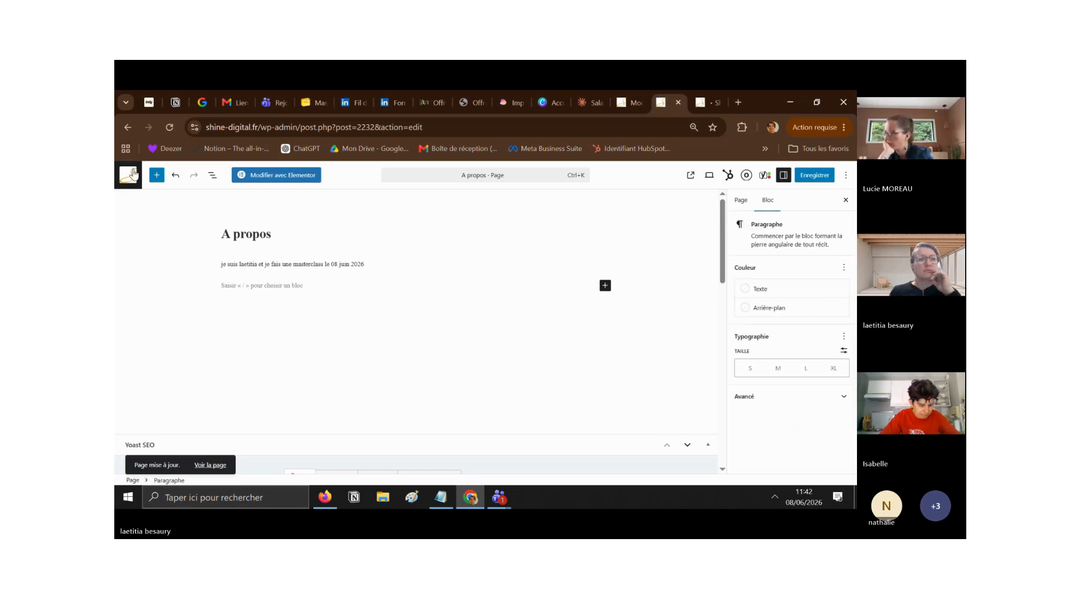
click(170, 128)
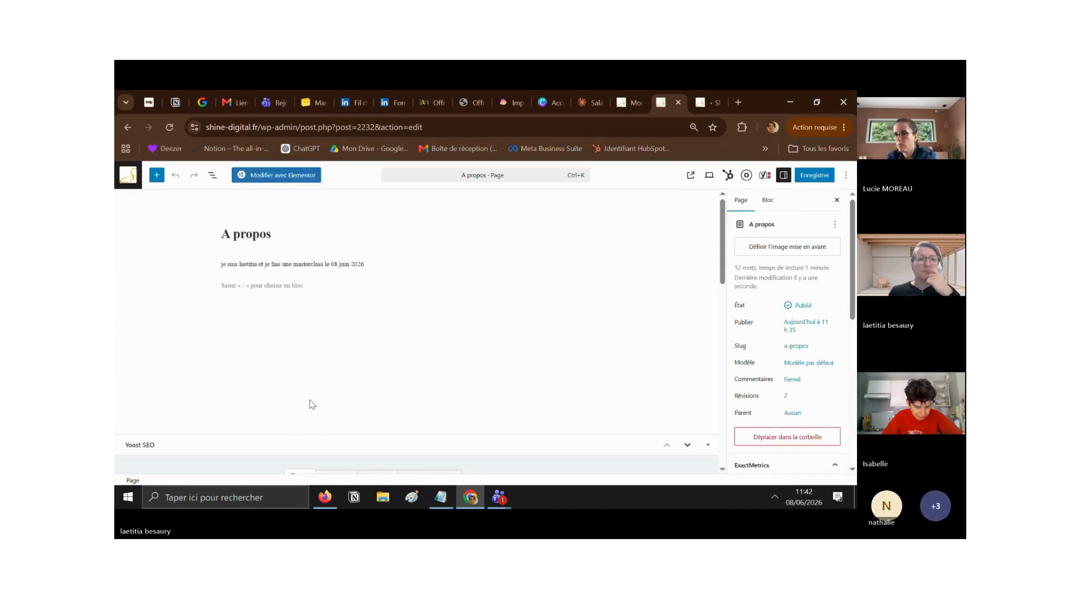
click(275, 286)
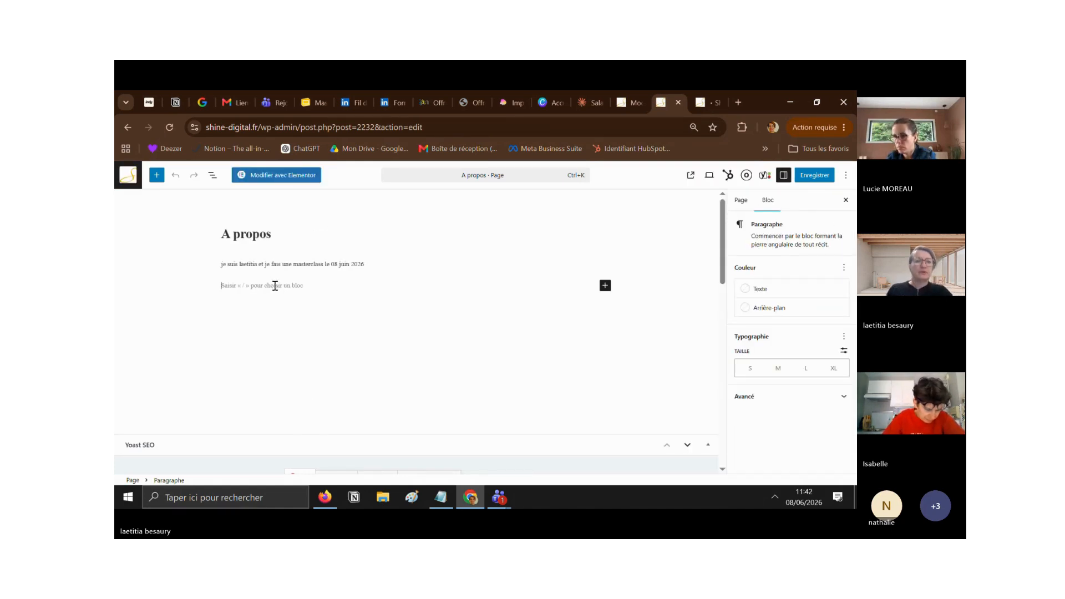
click(606, 286)
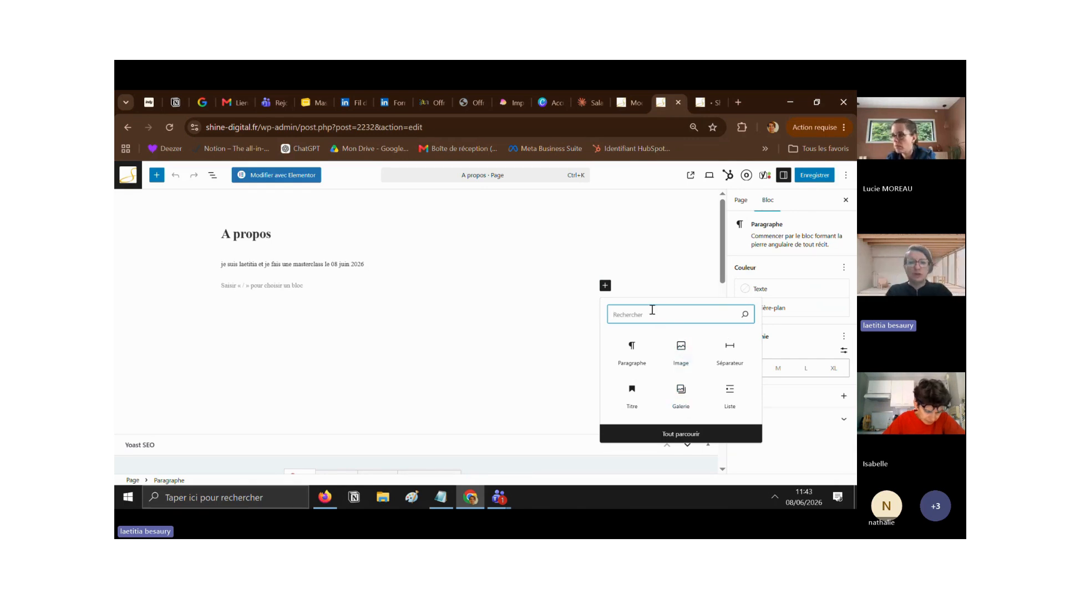
text(co)
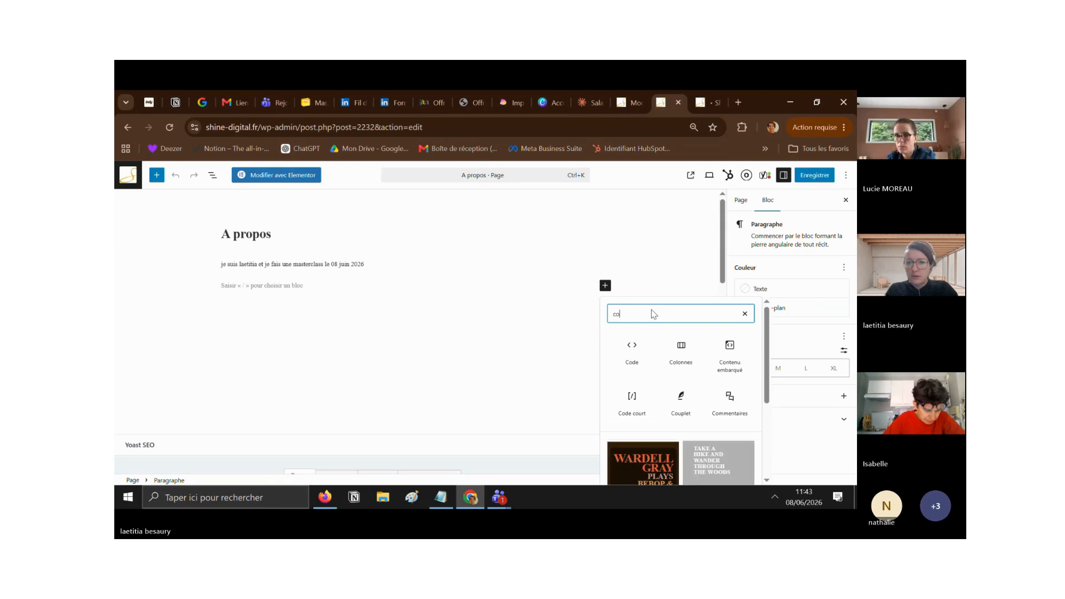
key(BackSpace)
click(672, 354)
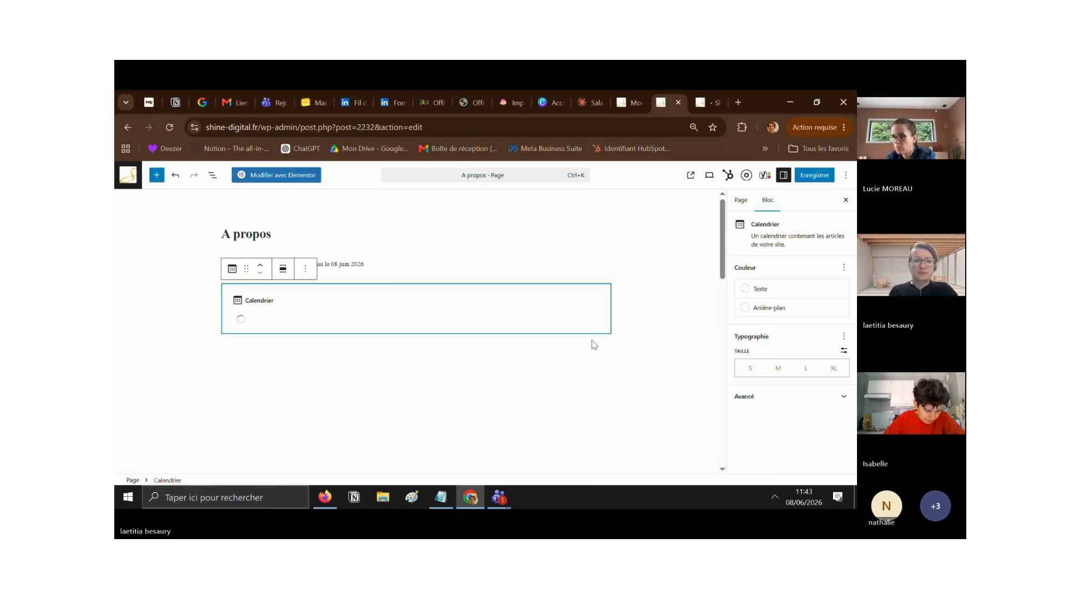
click(306, 270)
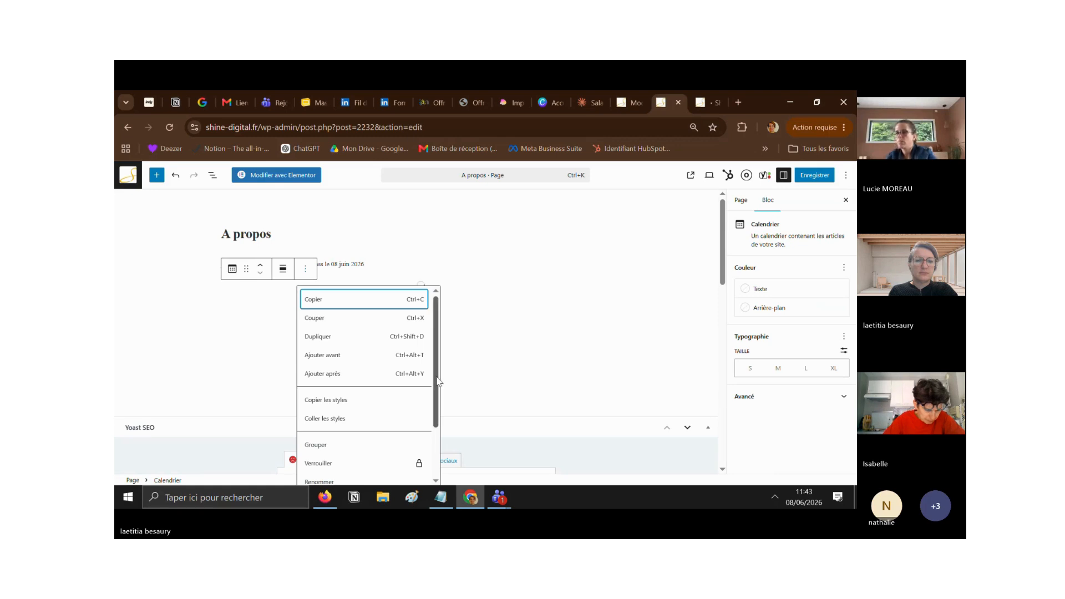
drag(436, 409, 434, 456)
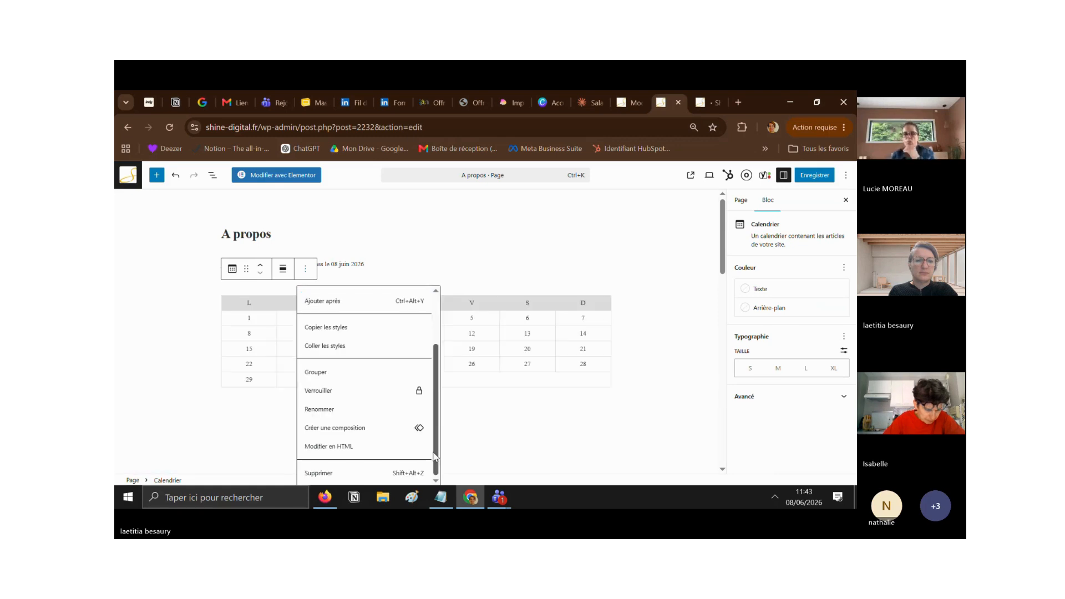
click(330, 476)
click(351, 280)
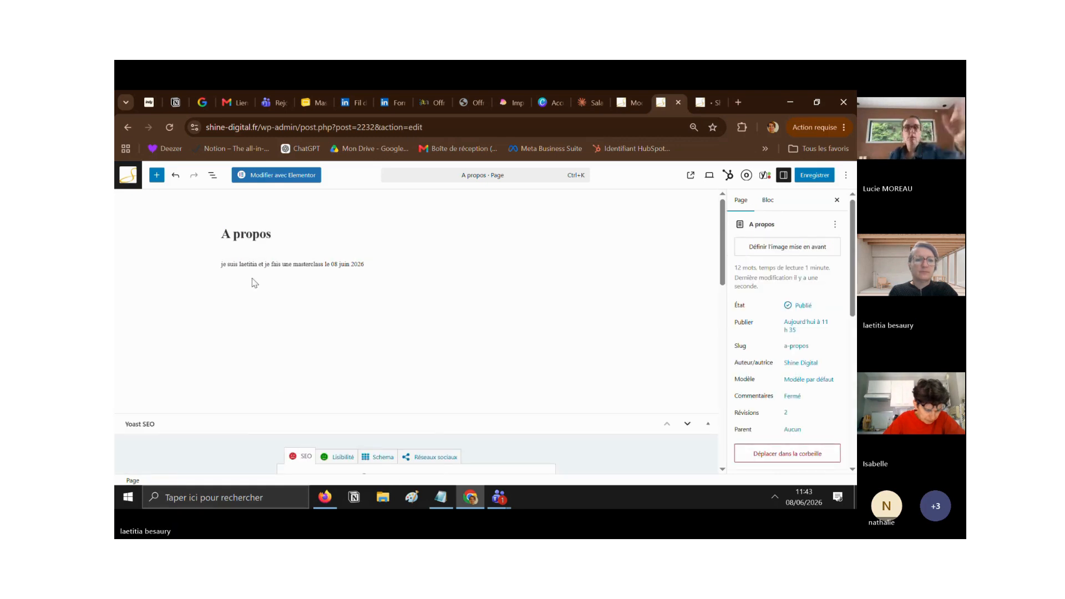
Step: Insert a Columns block with the 50 / 50 layout below the masterclass paragraph
click(392, 263)
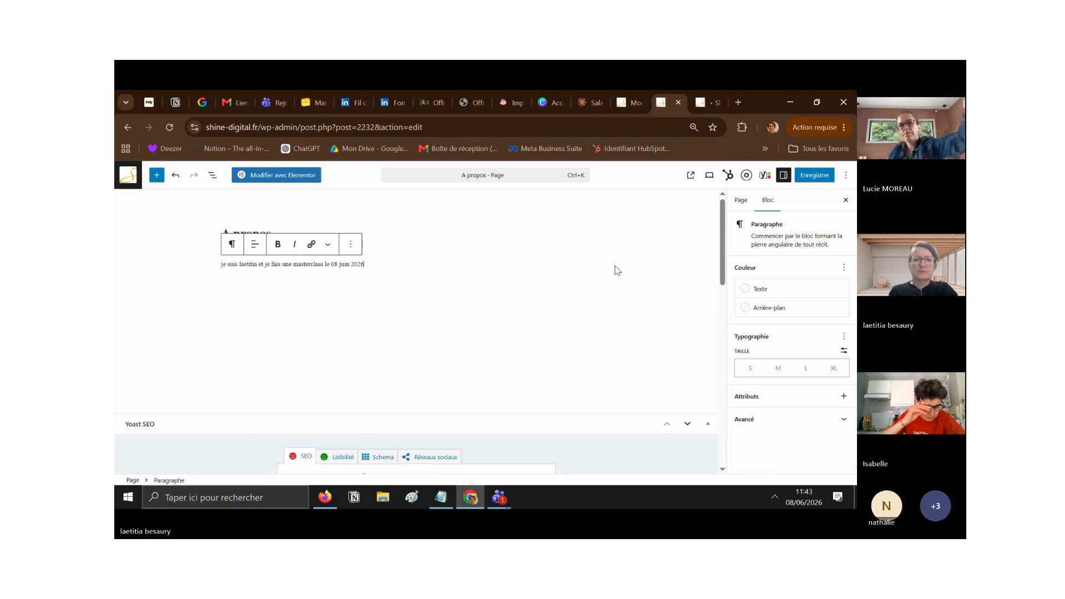
key(Return)
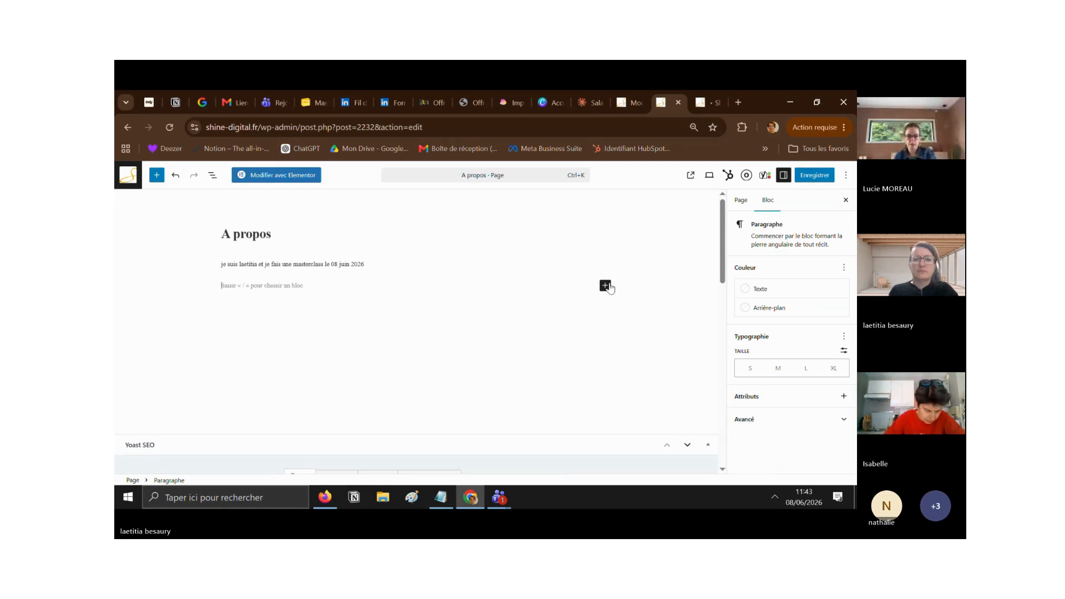
click(606, 286)
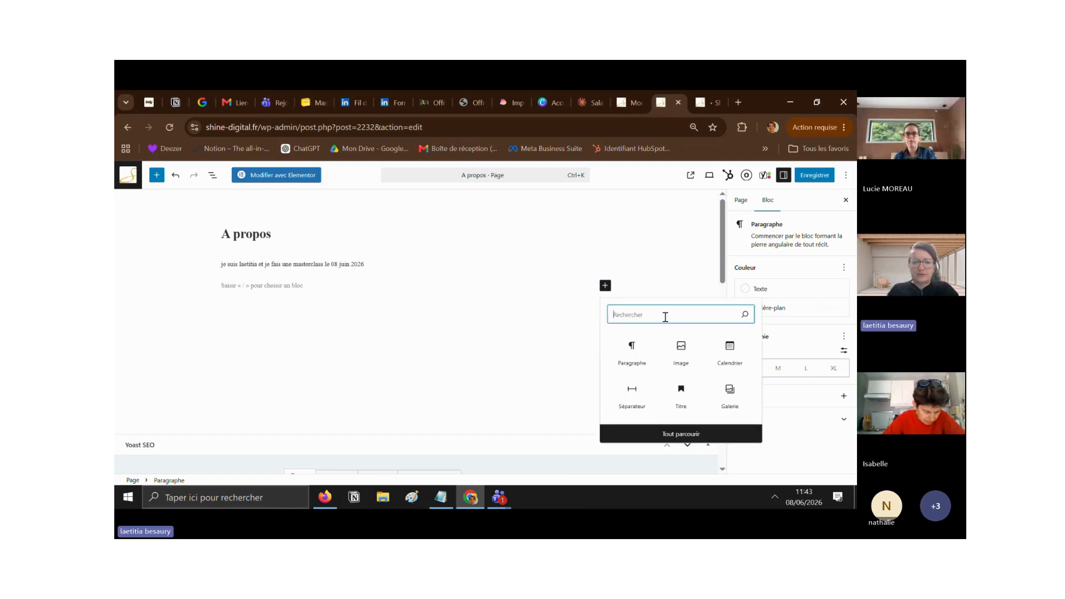
text(coli)
key(BackSpace)
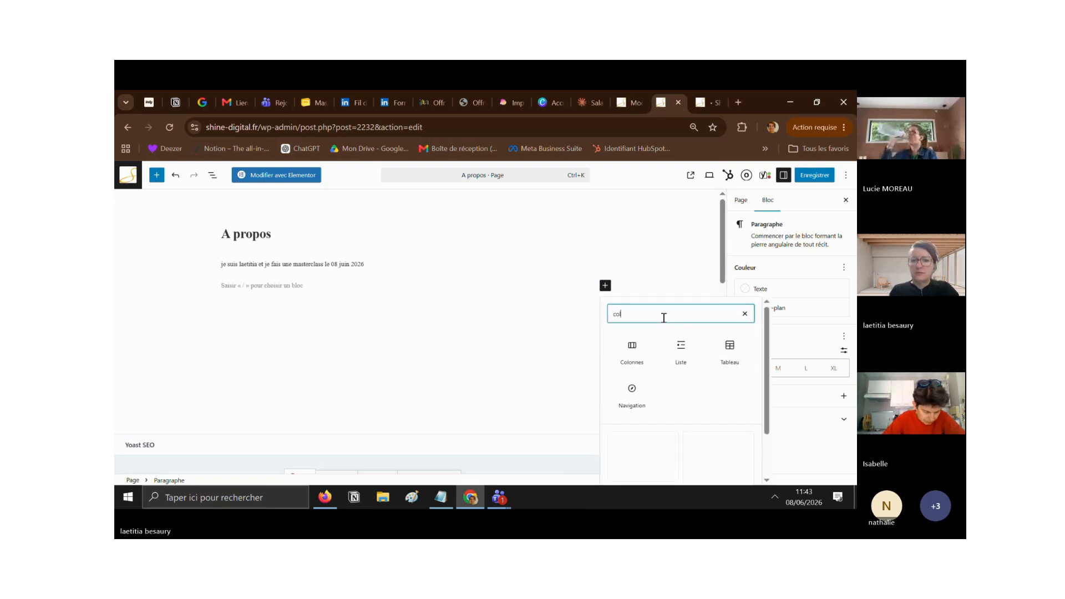
click(638, 354)
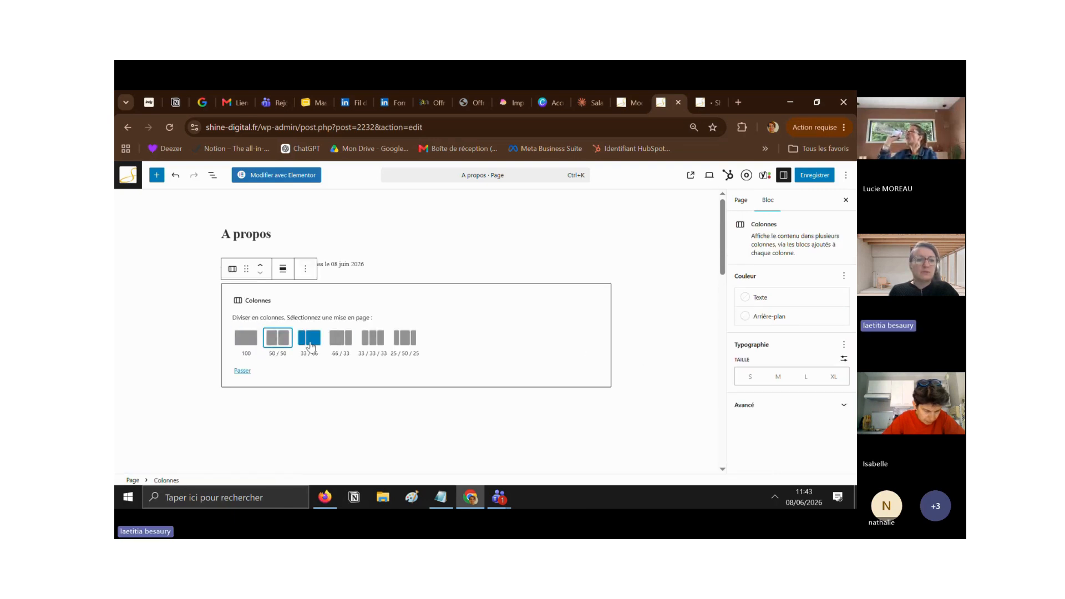
click(279, 339)
click(317, 294)
click(395, 303)
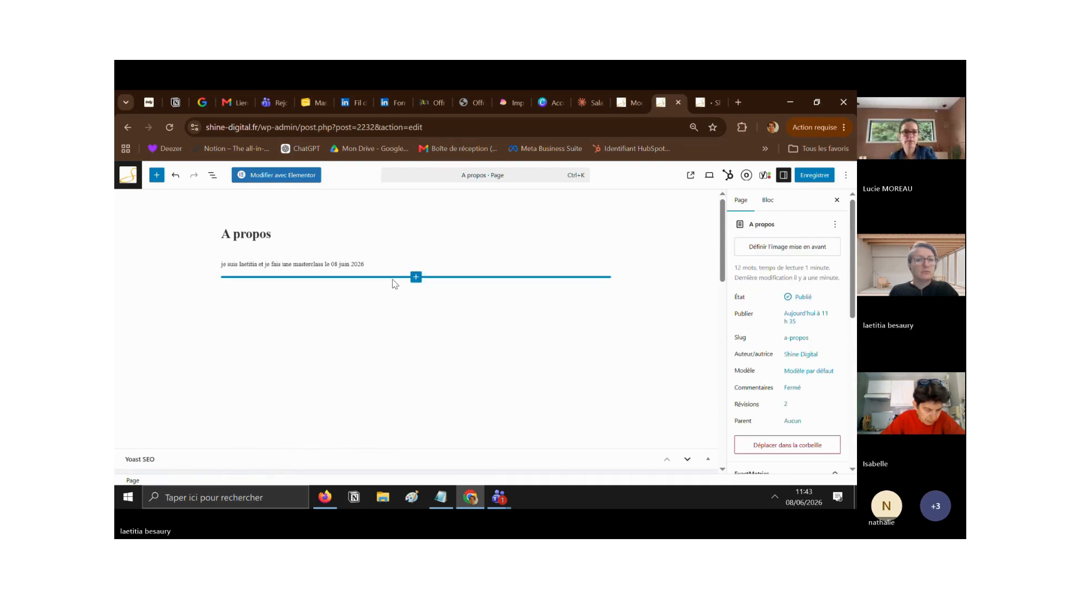
Step: Insert another 50 / 50 Columns block between the masterclass paragraph and the existing empty columns
click(417, 277)
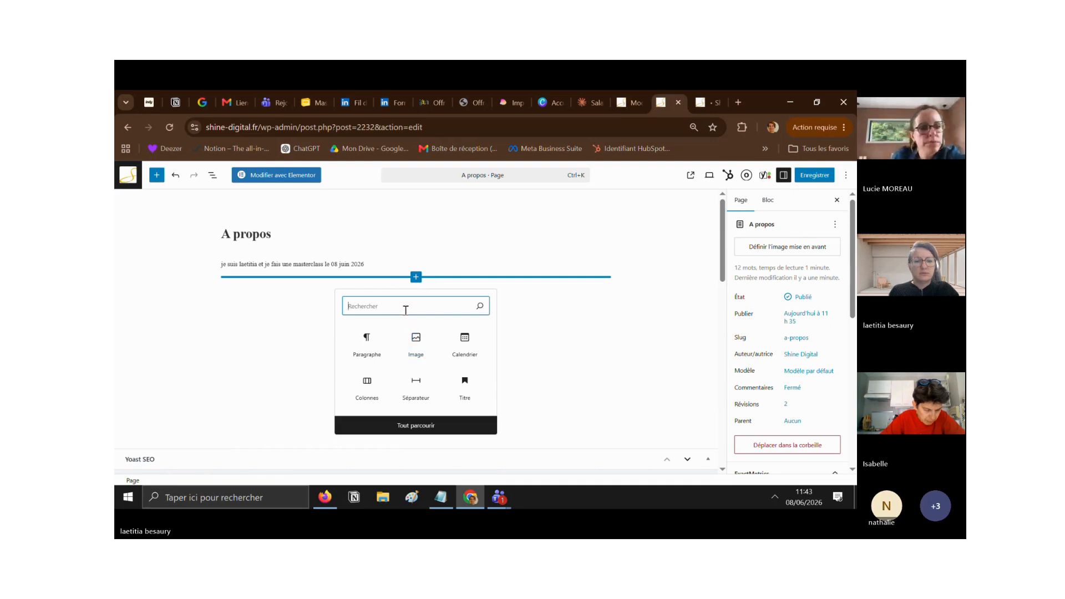
text(col)
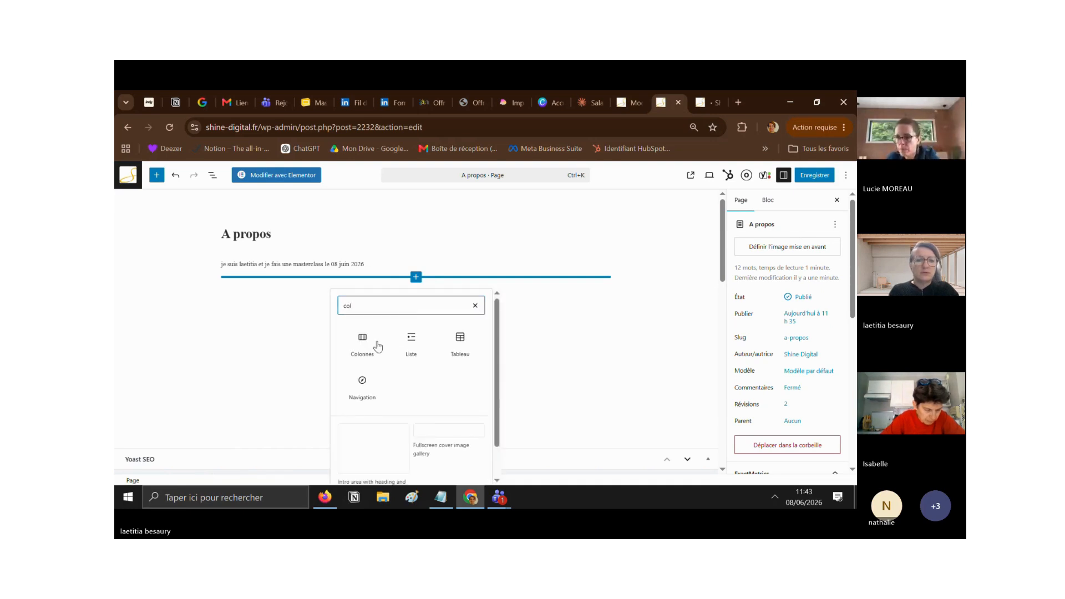
click(360, 349)
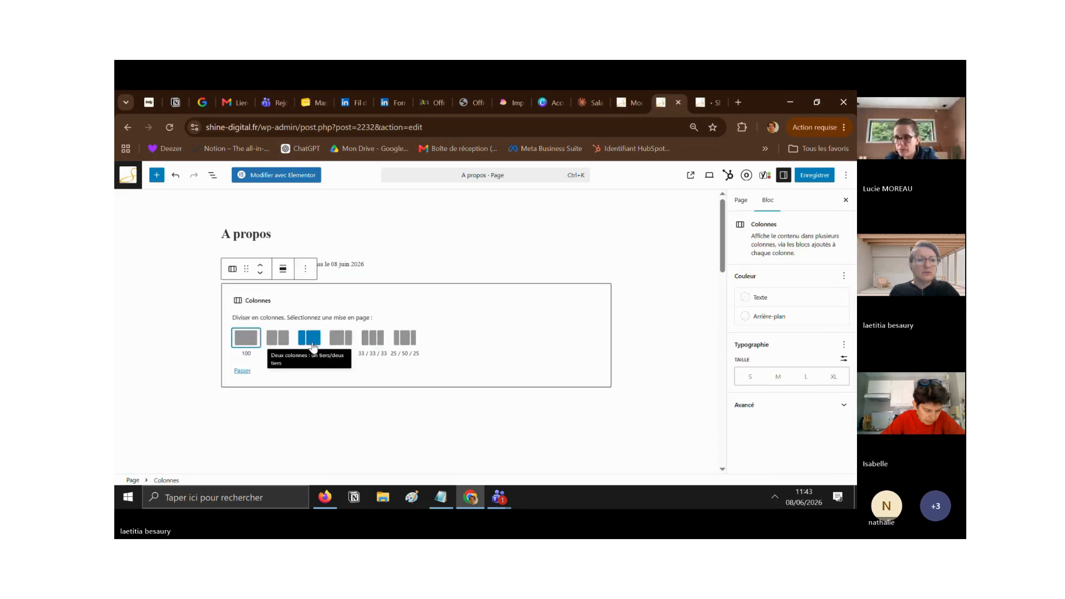
click(280, 345)
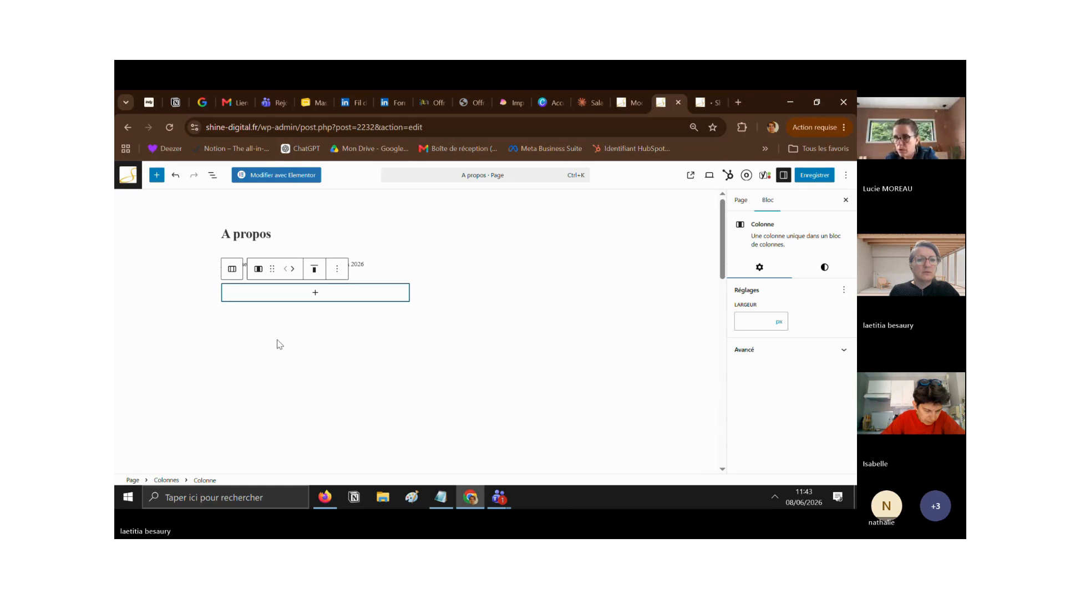
Step: Add an Image block to the first column of the lower Columns block, using the "Changements pour votre CPF" picture from the media library
click(440, 310)
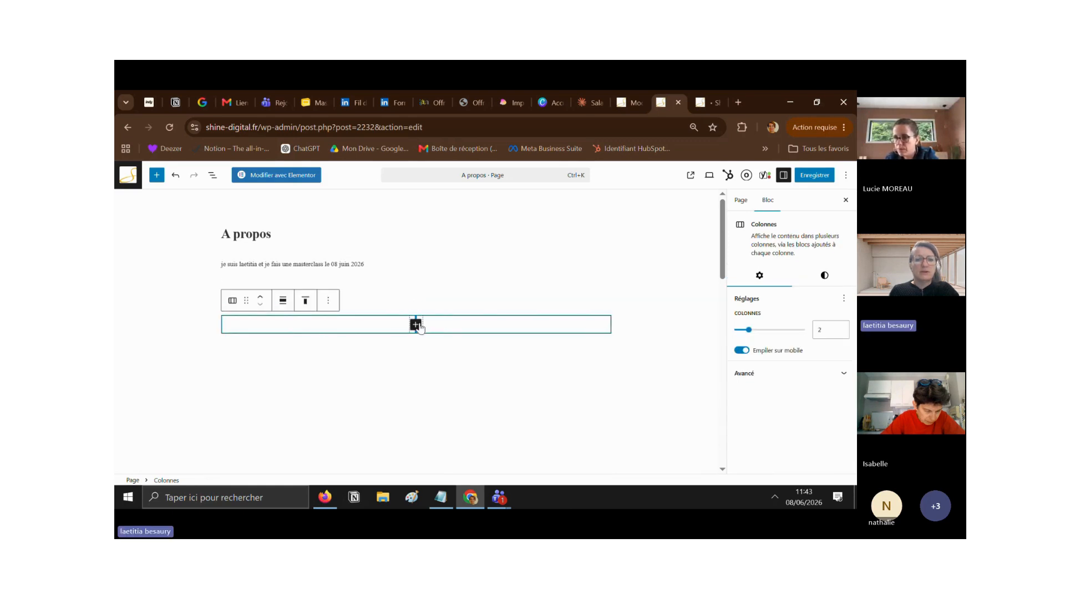
click(363, 331)
click(319, 324)
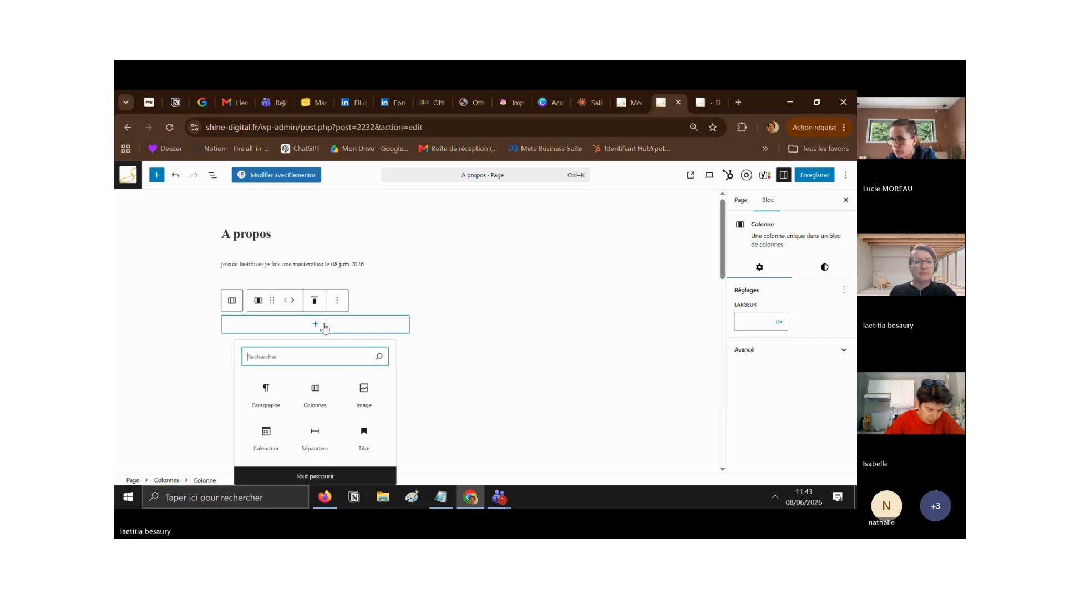
click(364, 392)
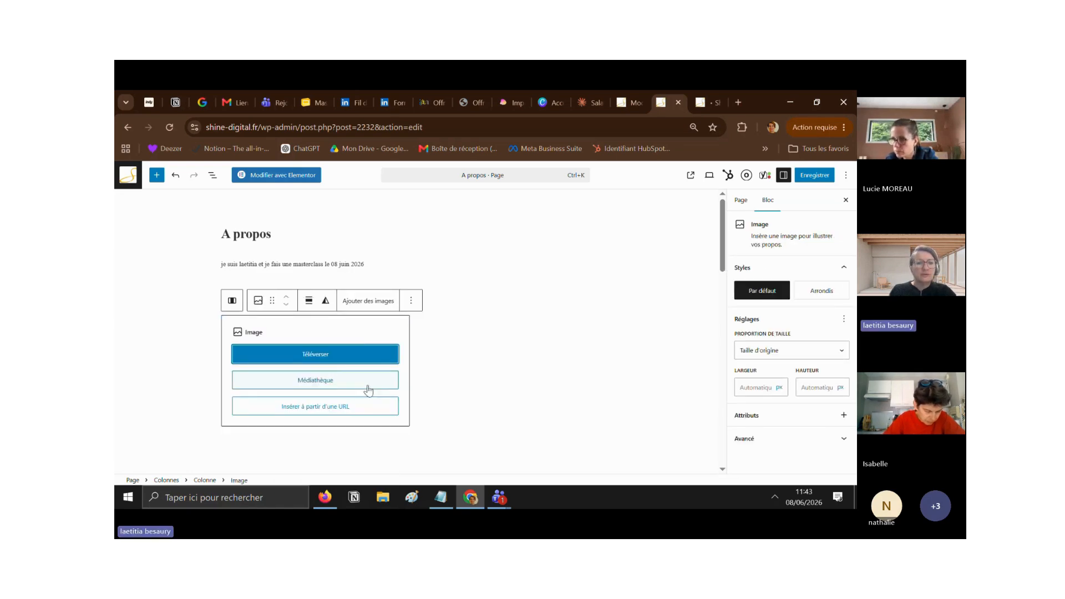
click(326, 380)
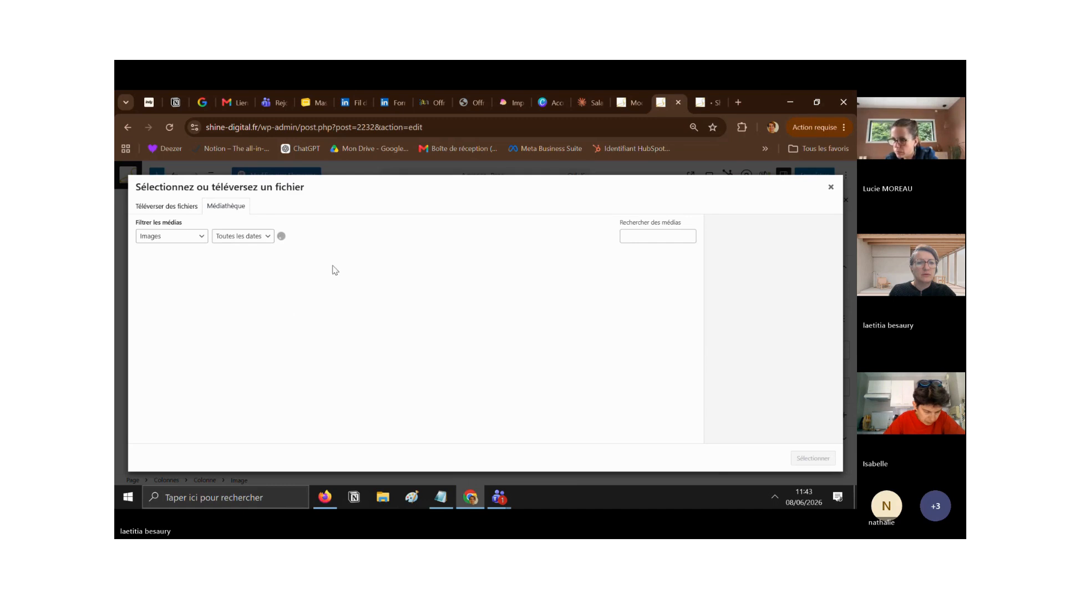
click(381, 293)
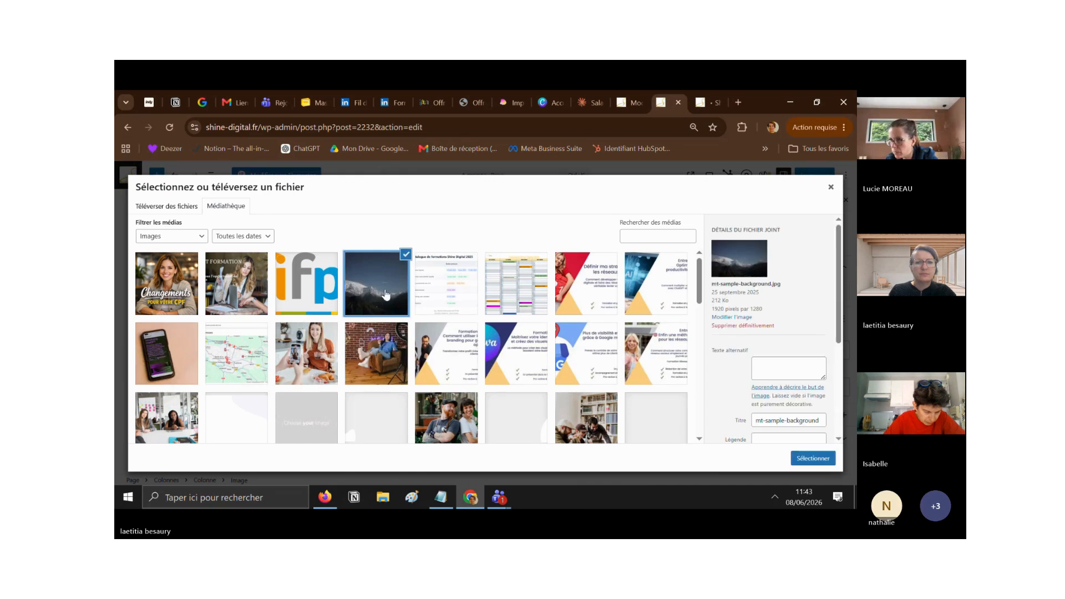
click(191, 285)
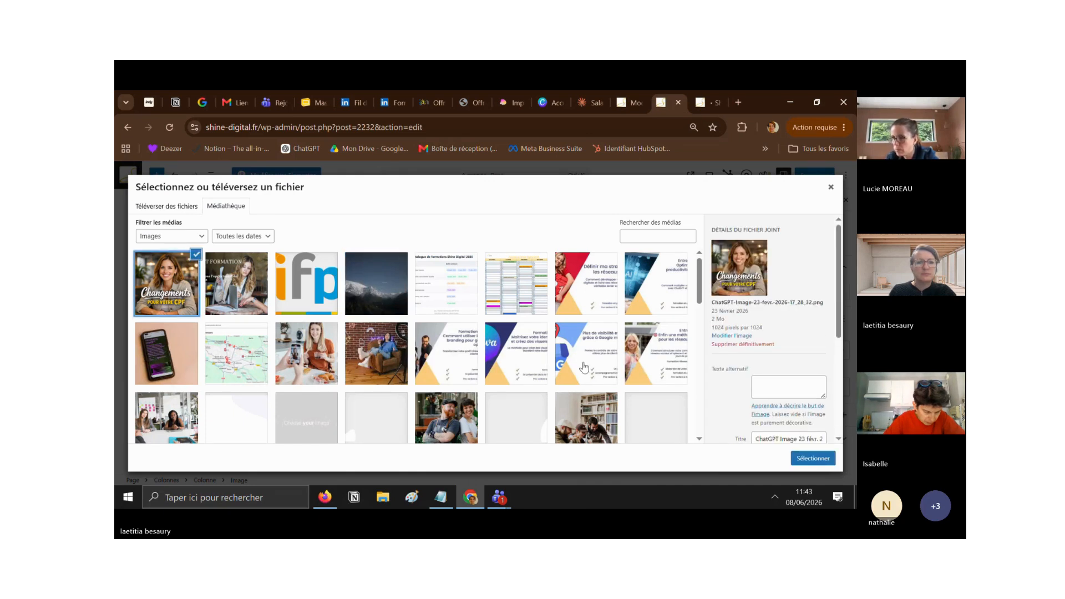
click(811, 459)
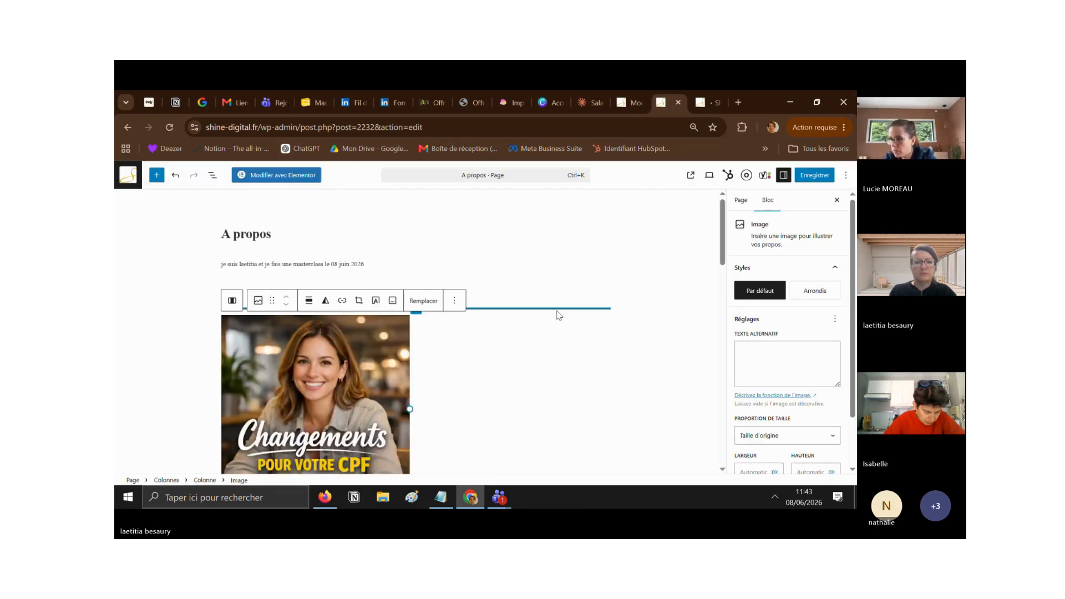
Step: Add an Image block to the second column with Financement-Formation-2025.png from the media library
click(483, 355)
click(518, 325)
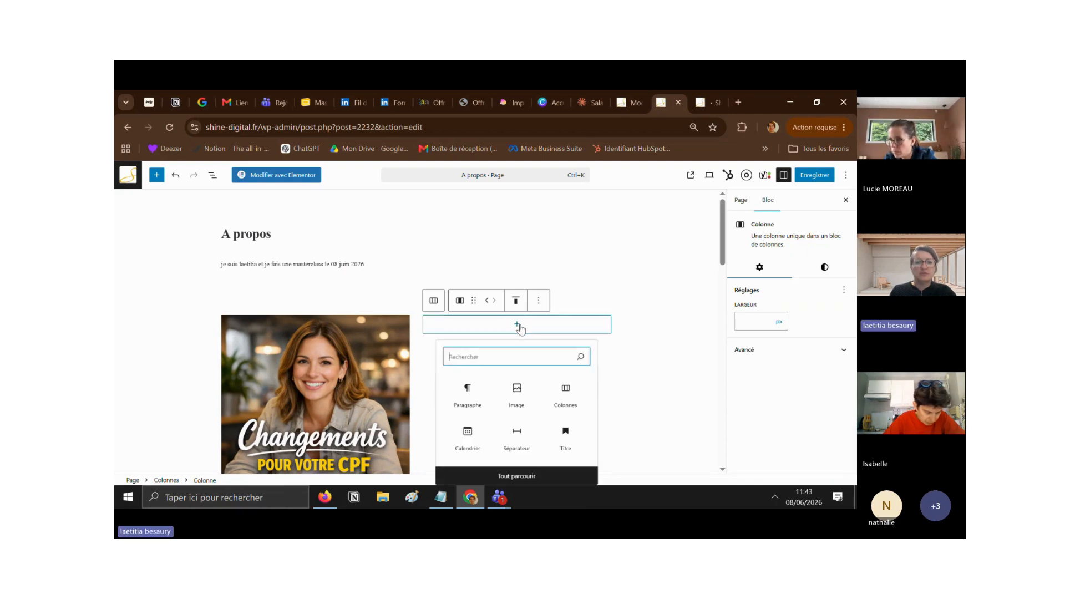
click(517, 398)
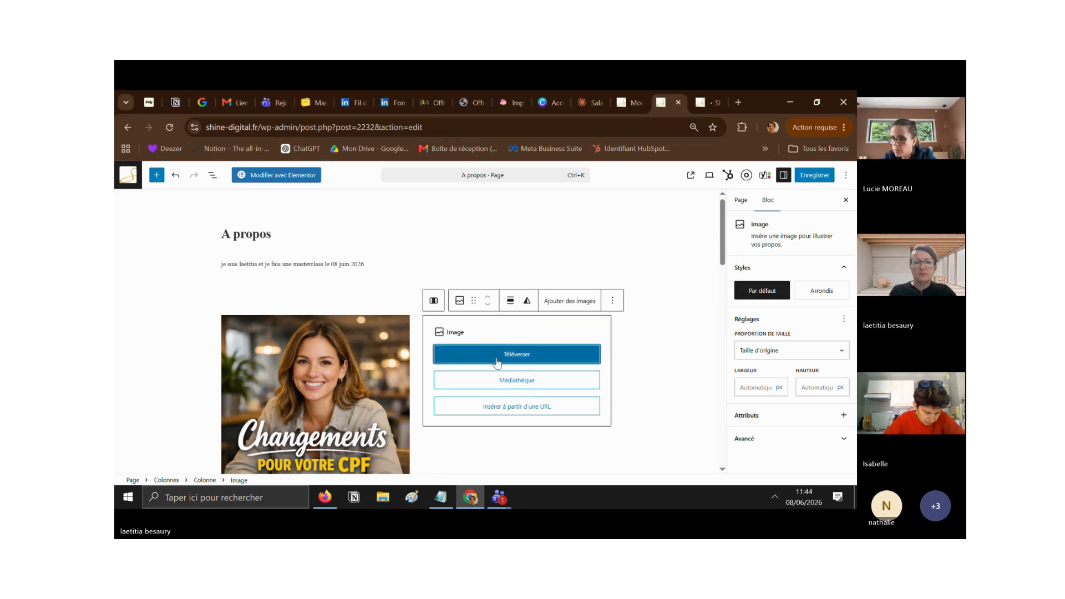
click(519, 381)
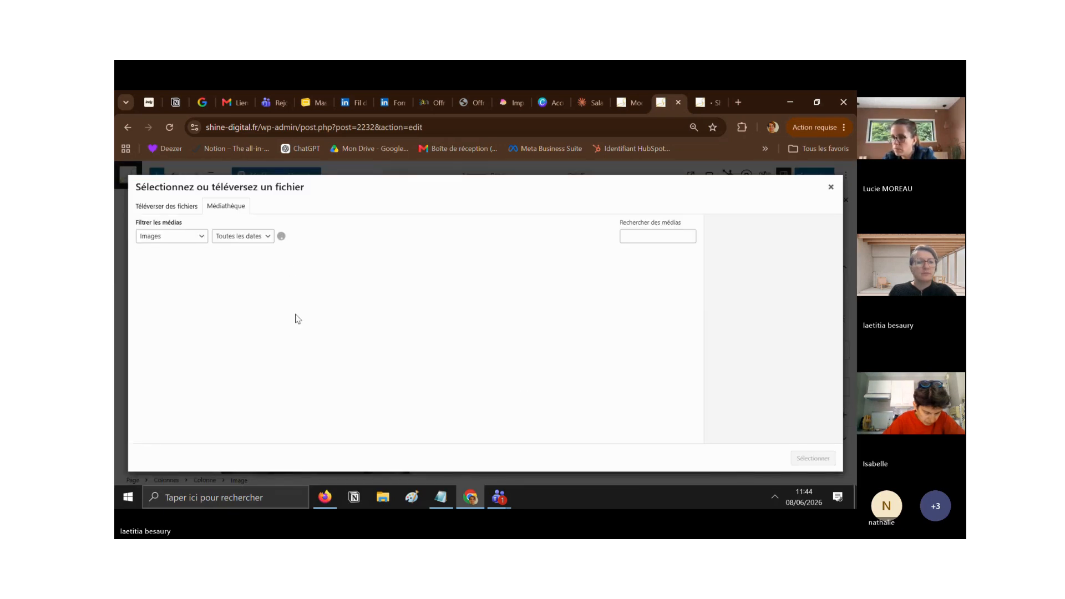
click(236, 283)
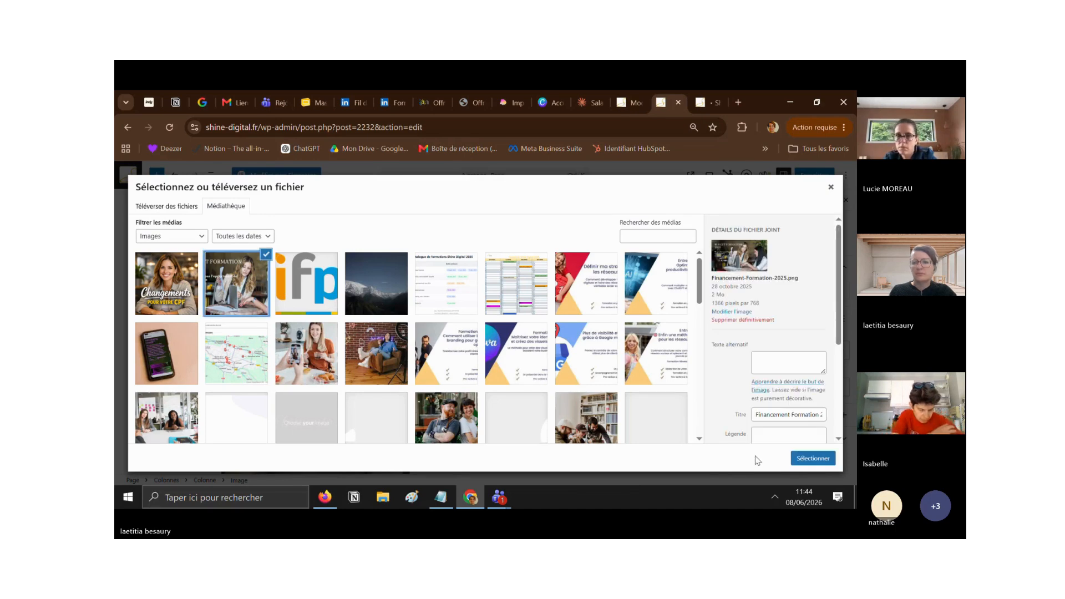
click(812, 459)
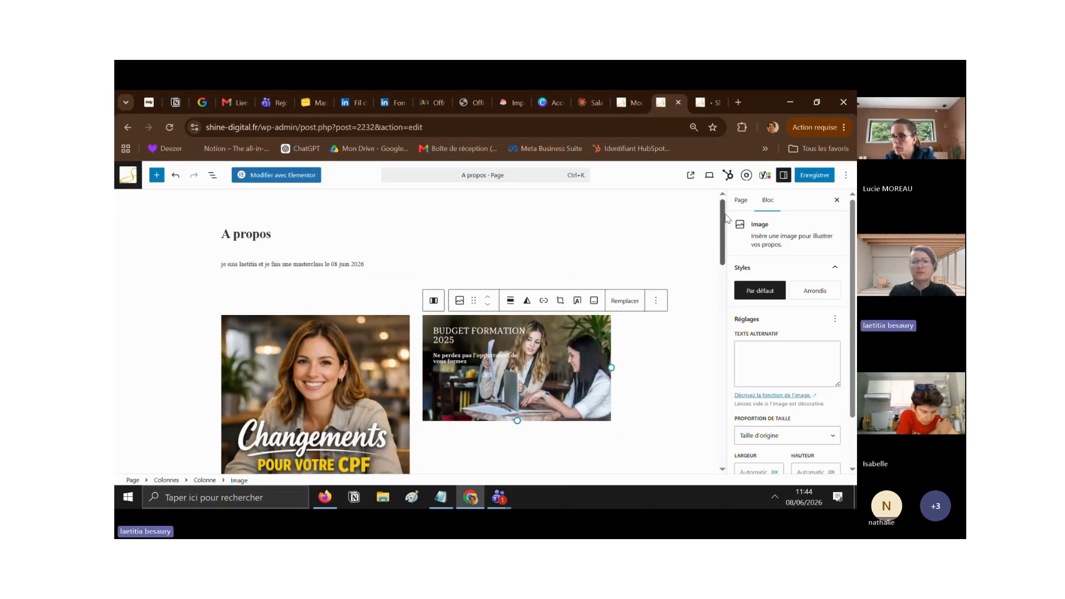
Step: Examine the two image columns by selecting the CPF image and the column holding the Budget Formation image
scroll(694, 278, down, 3)
click(377, 372)
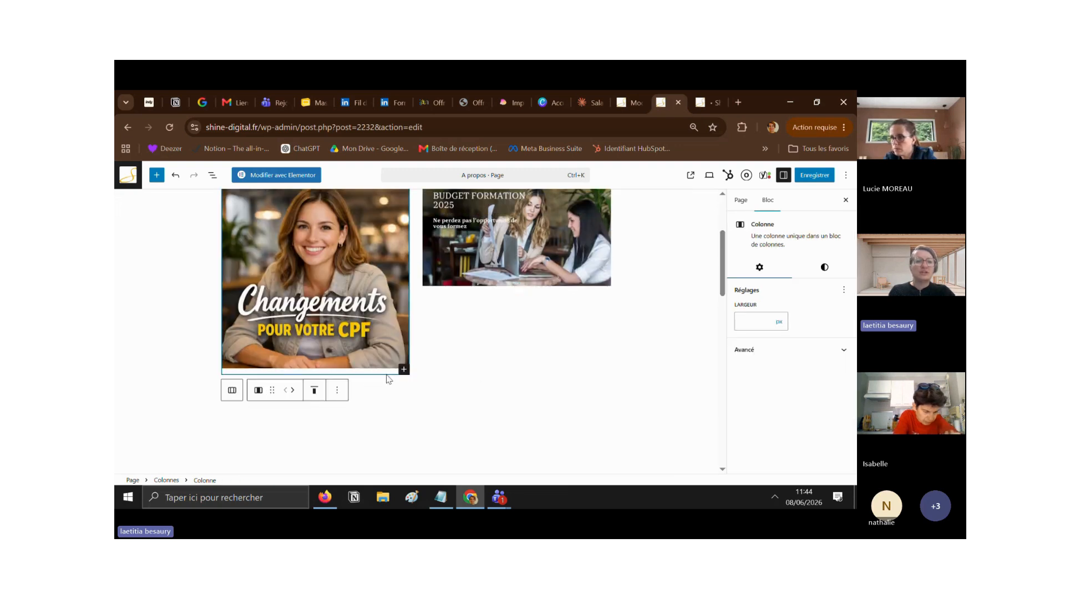
click(404, 368)
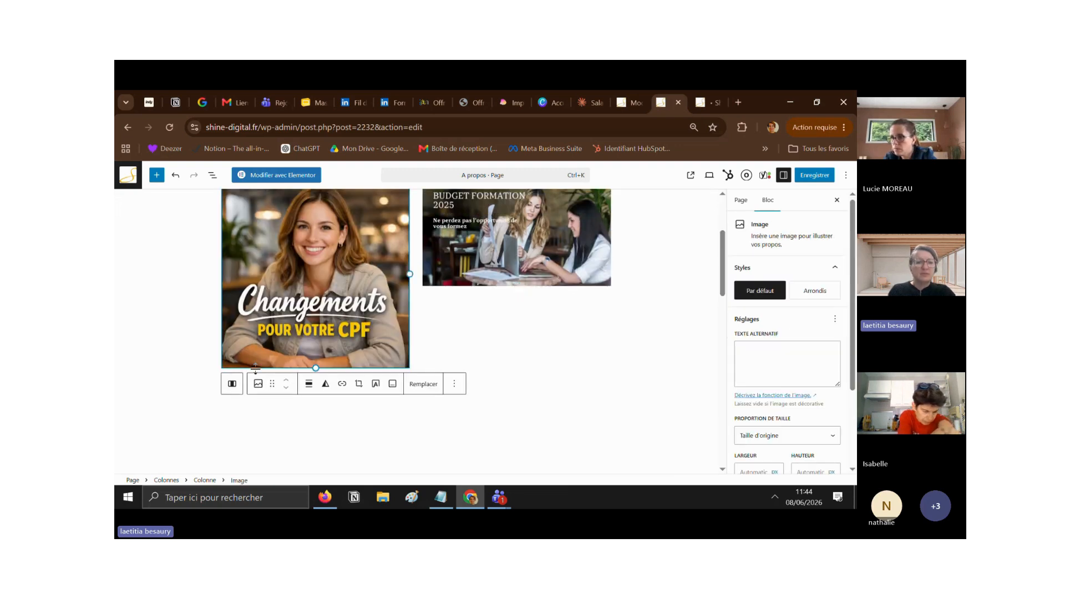
click(440, 336)
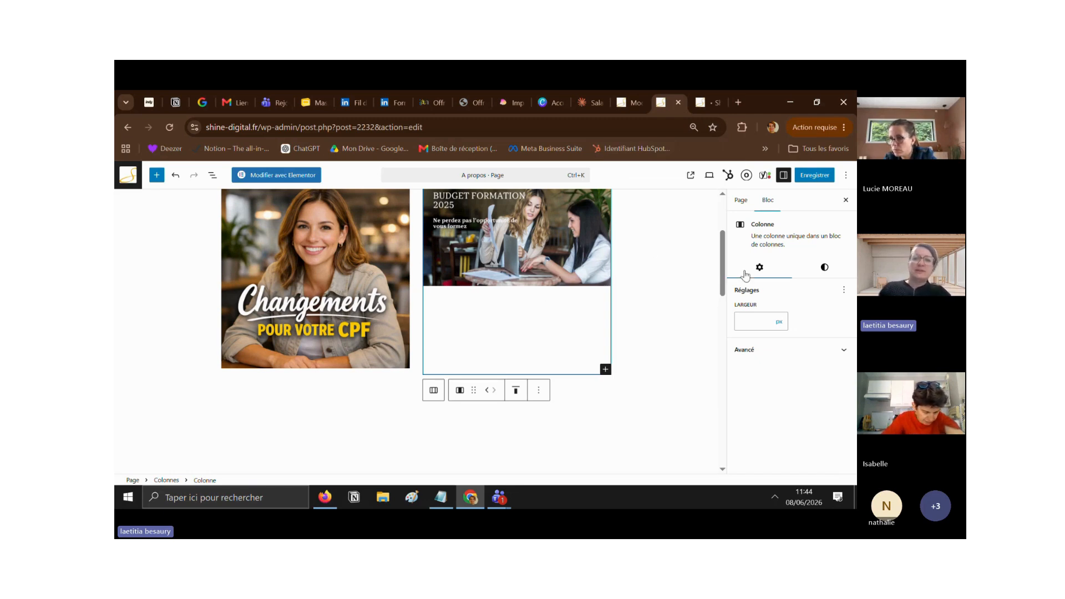
scroll(724, 239, up, 2)
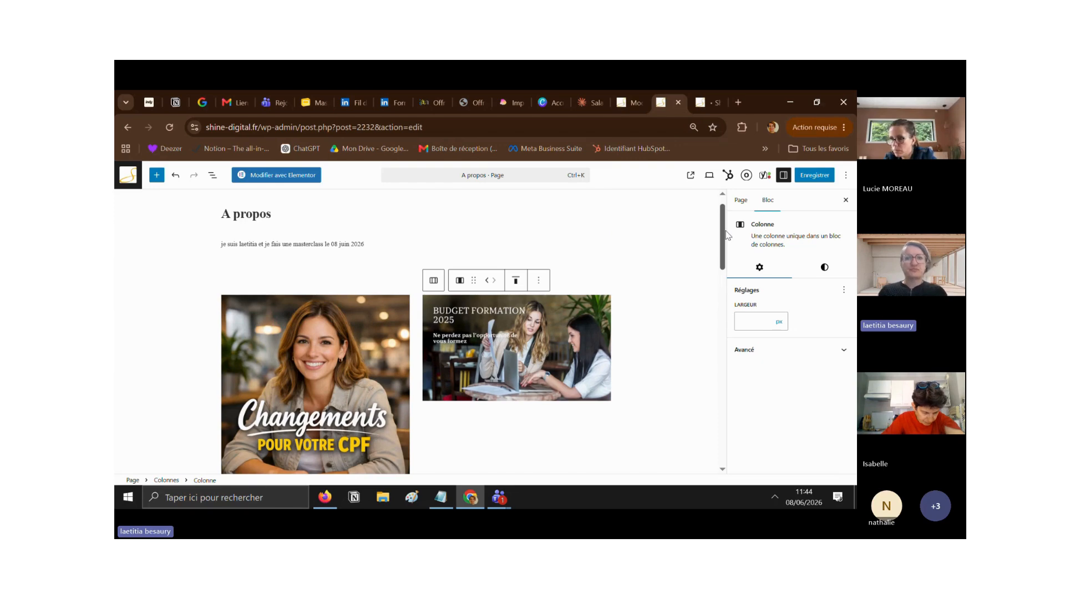
Step: Check the site's home page and the other Elementor tab, and open the "A propos" page in Elementor from its block editor
click(697, 96)
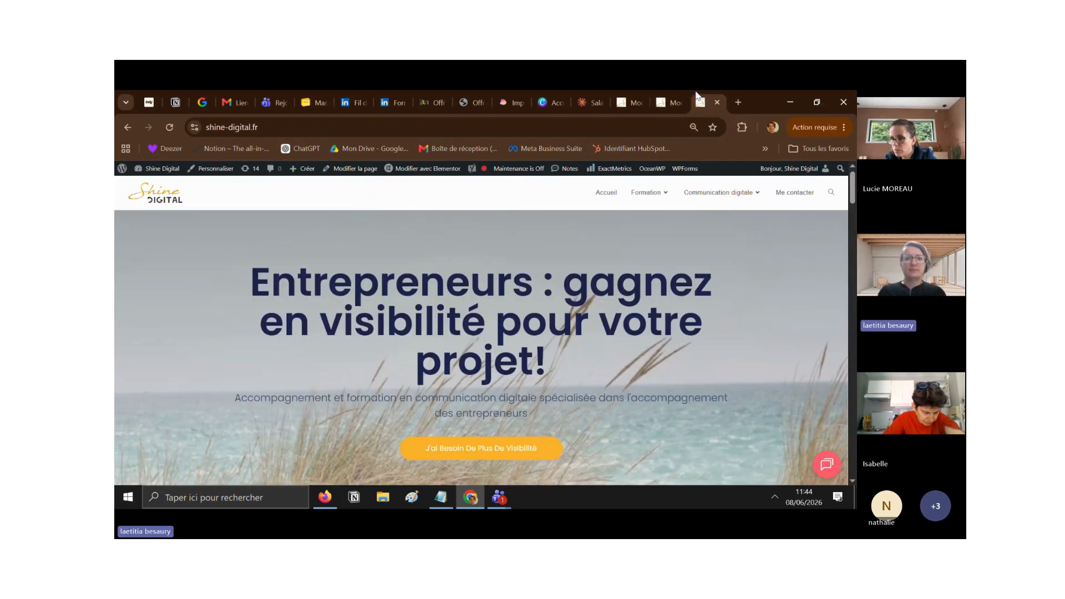
click(619, 100)
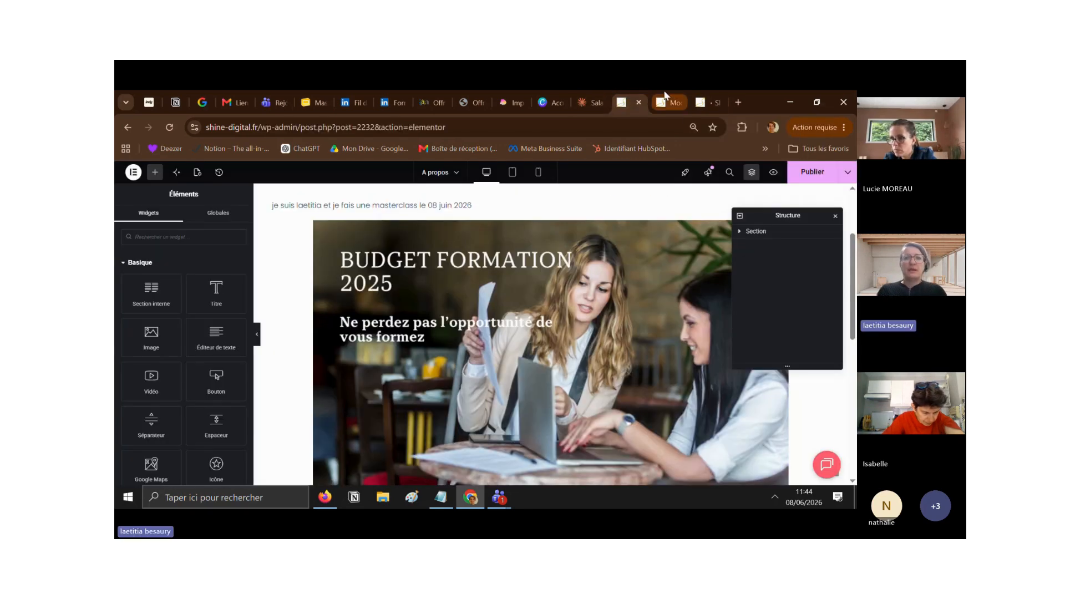
click(665, 102)
click(289, 176)
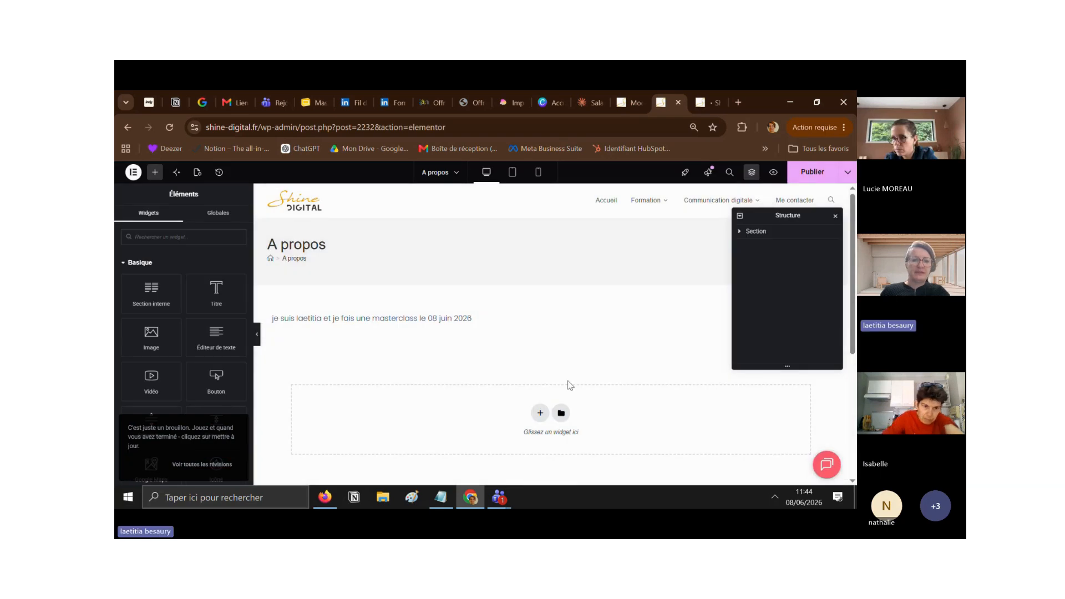
Step: Dock the Structure panel at the side and add a two-column section with equal columns below the masterclass text
scroll(540, 318, down, 2)
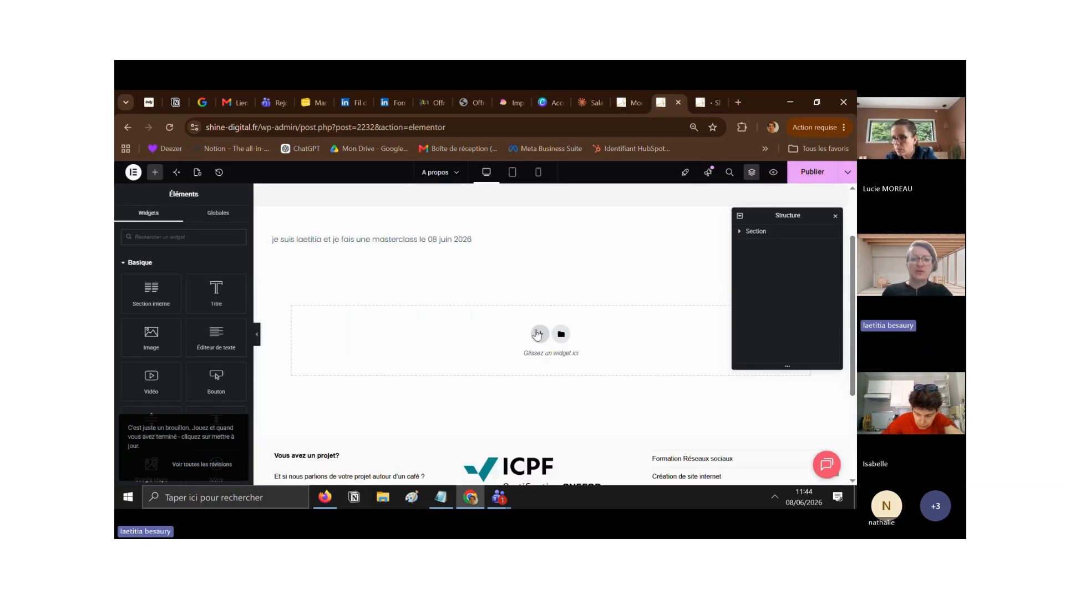
click(541, 335)
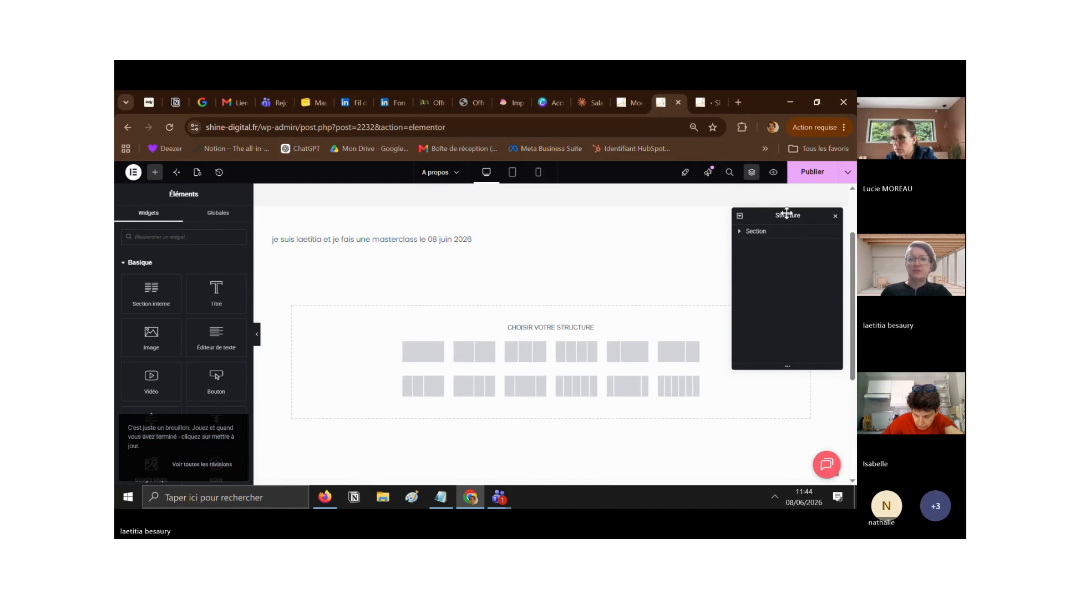
drag(787, 216, 808, 166)
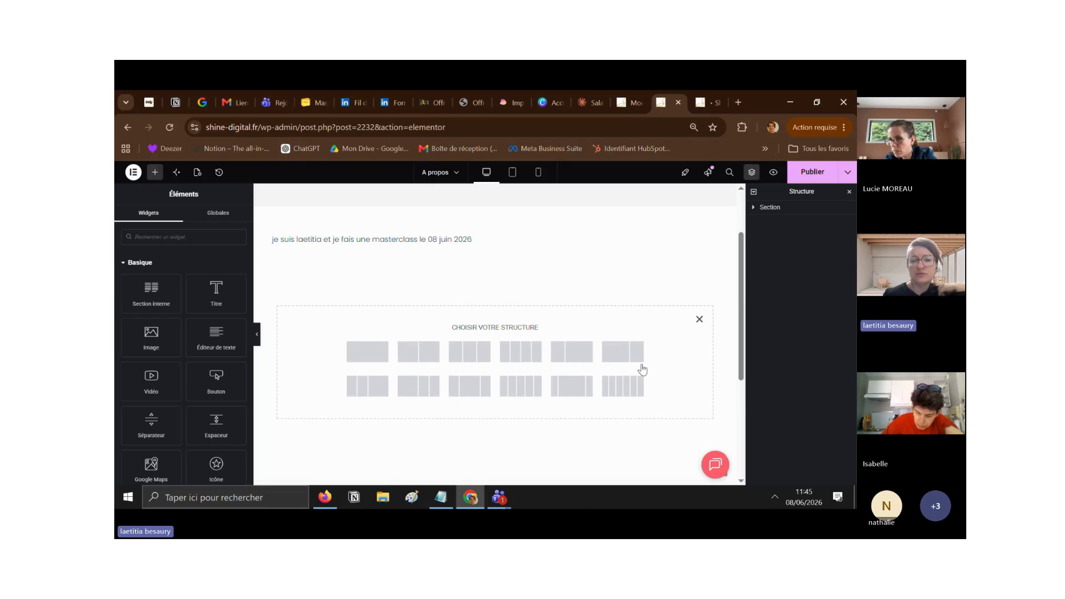
click(436, 362)
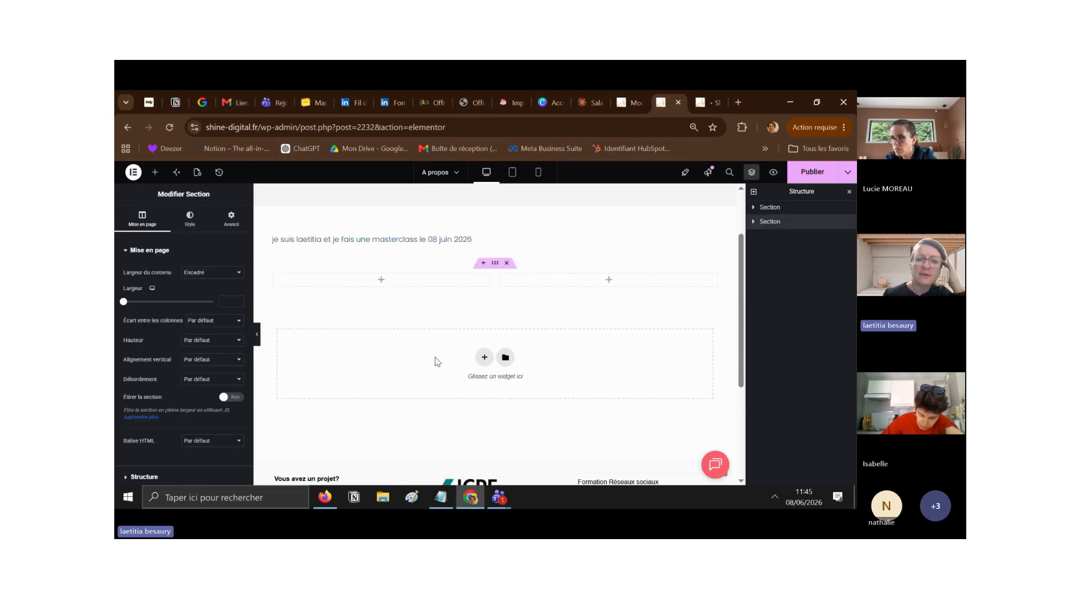
Step: Place an Image widget in the new section's first column, with an Éditeur de texte widget beneath it
click(382, 283)
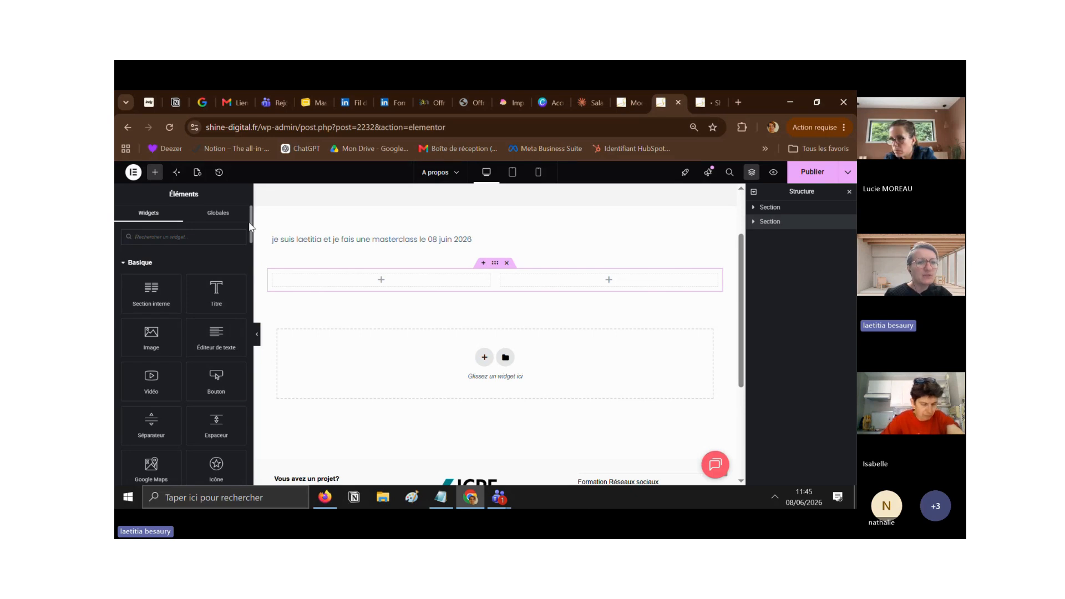
scroll(250, 226, down, 10)
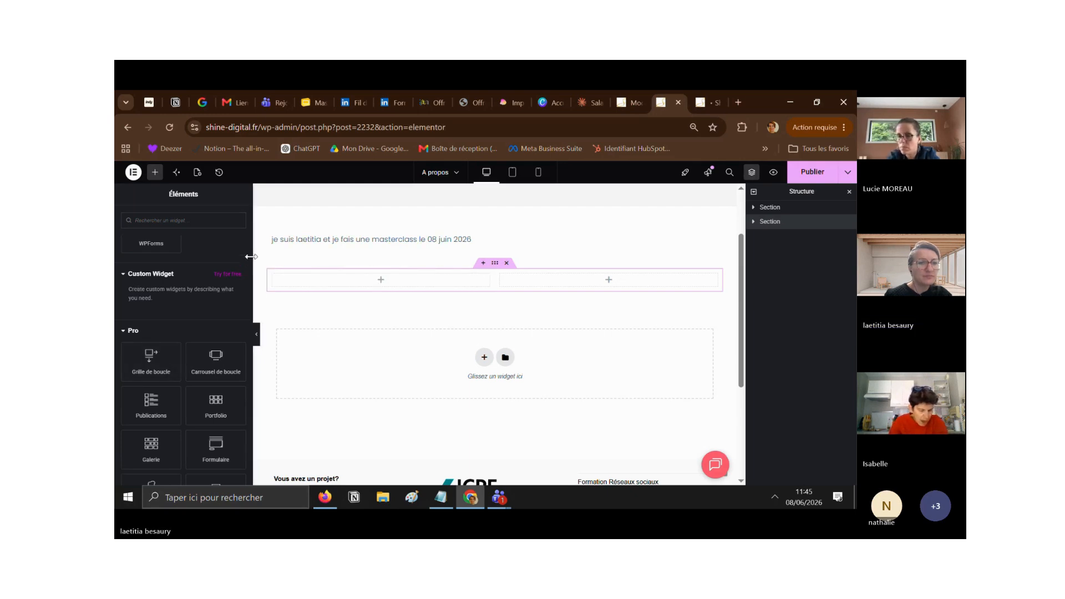
drag(251, 266, 246, 231)
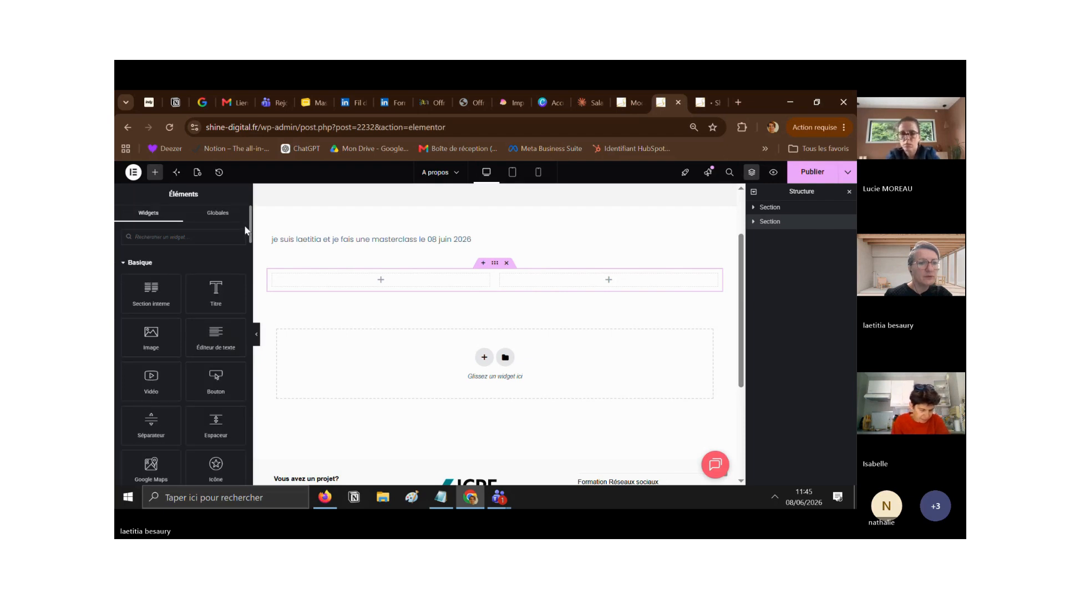
drag(150, 339, 395, 292)
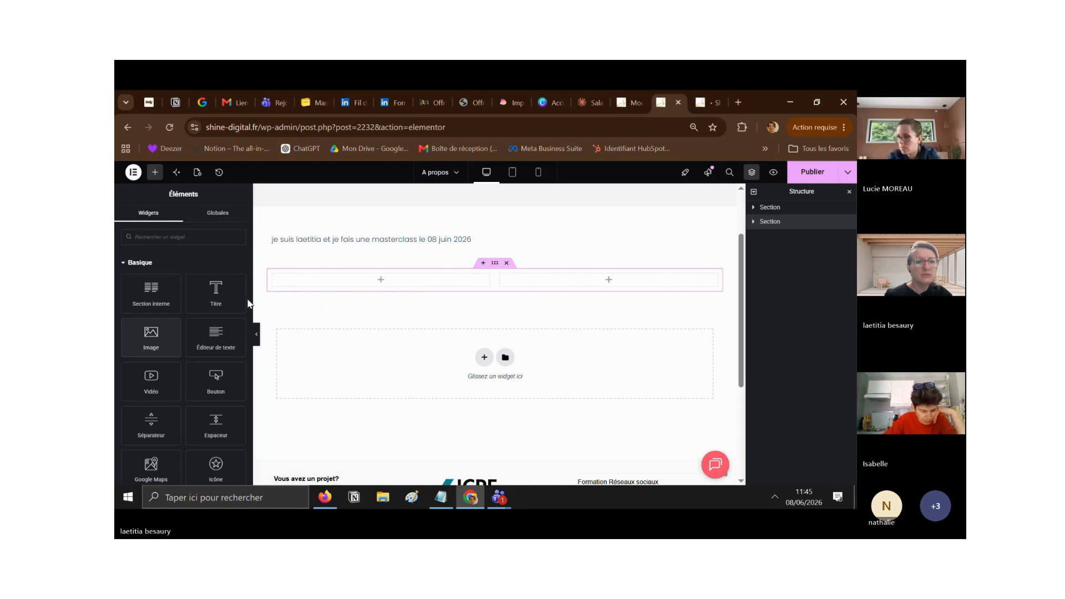
drag(151, 336, 398, 283)
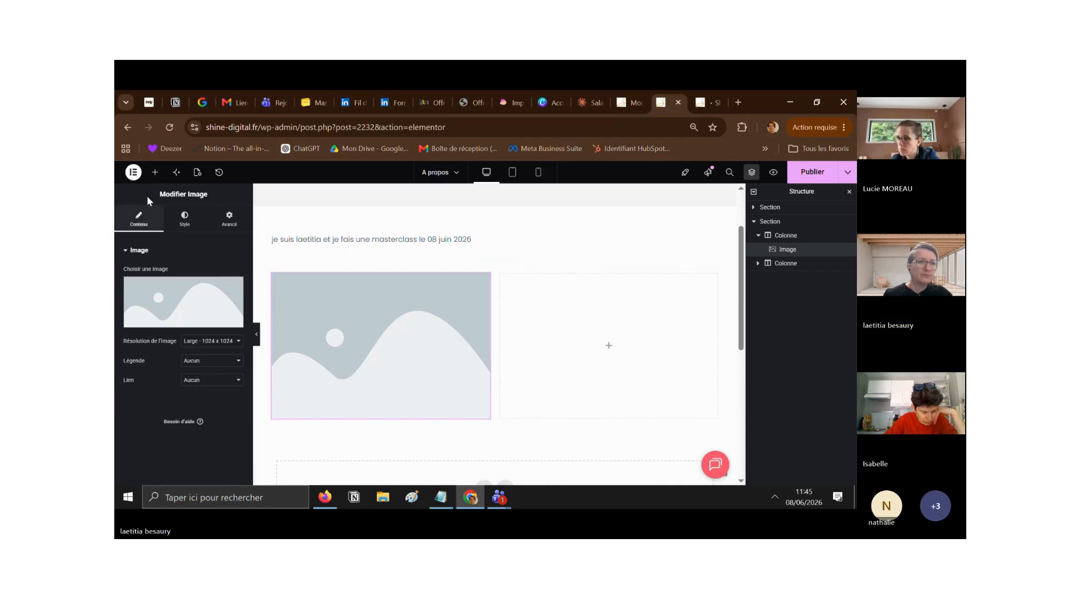
click(154, 172)
drag(221, 336, 372, 406)
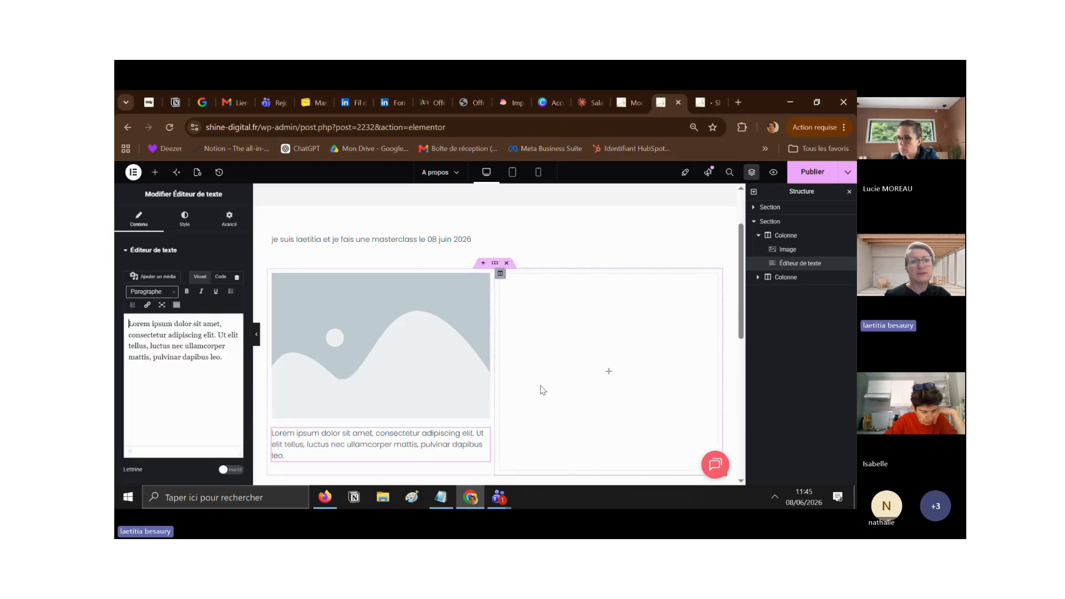
Step: Fill the second column with an Image widget and an Éditeur de texte widget beneath it
click(607, 373)
drag(151, 337, 627, 370)
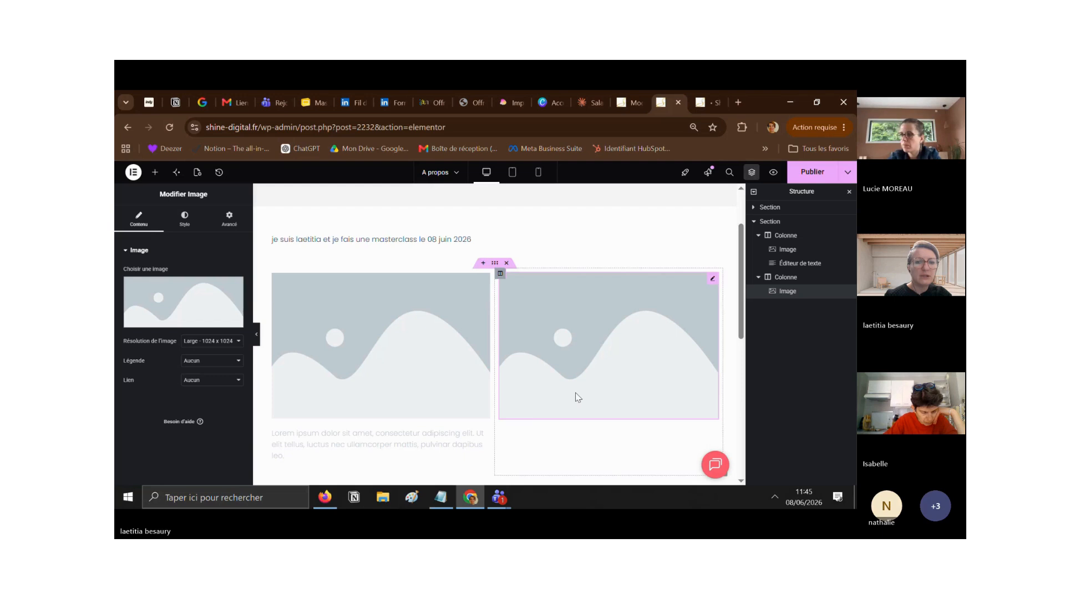
click(466, 439)
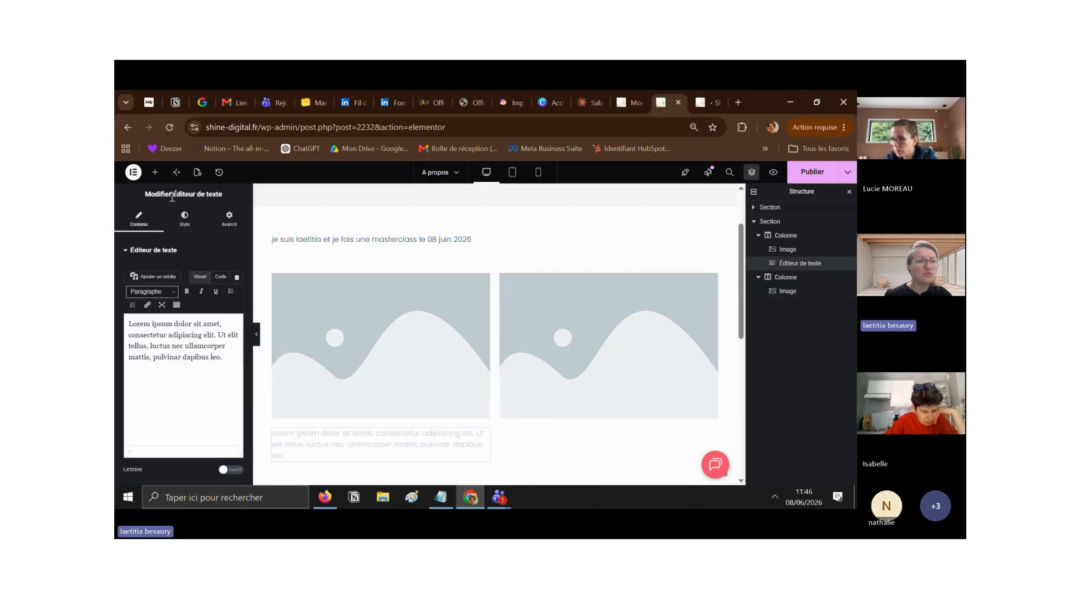
click(157, 176)
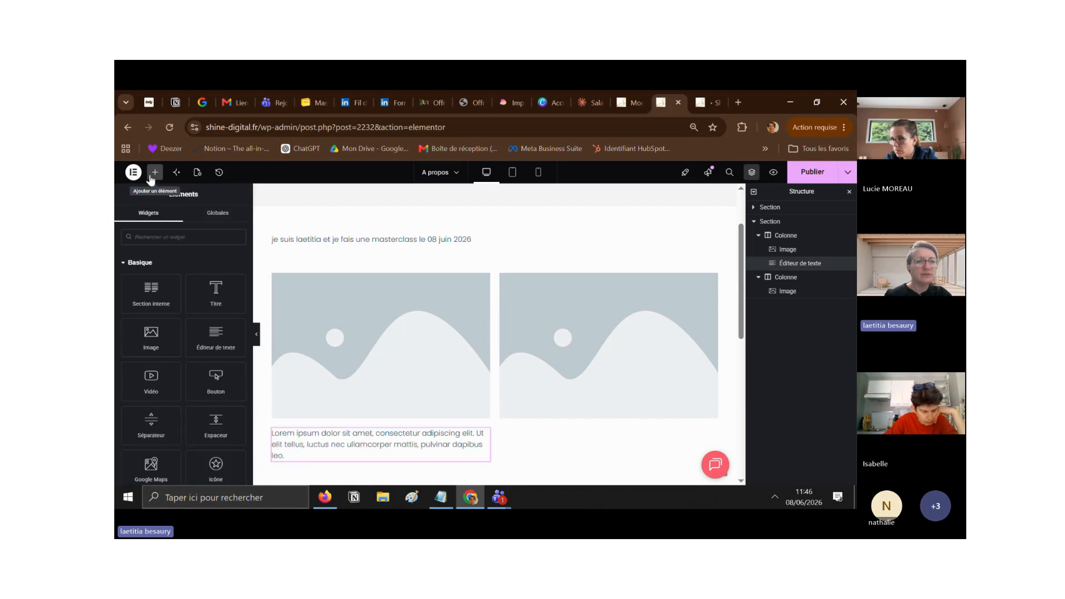
drag(214, 335, 518, 406)
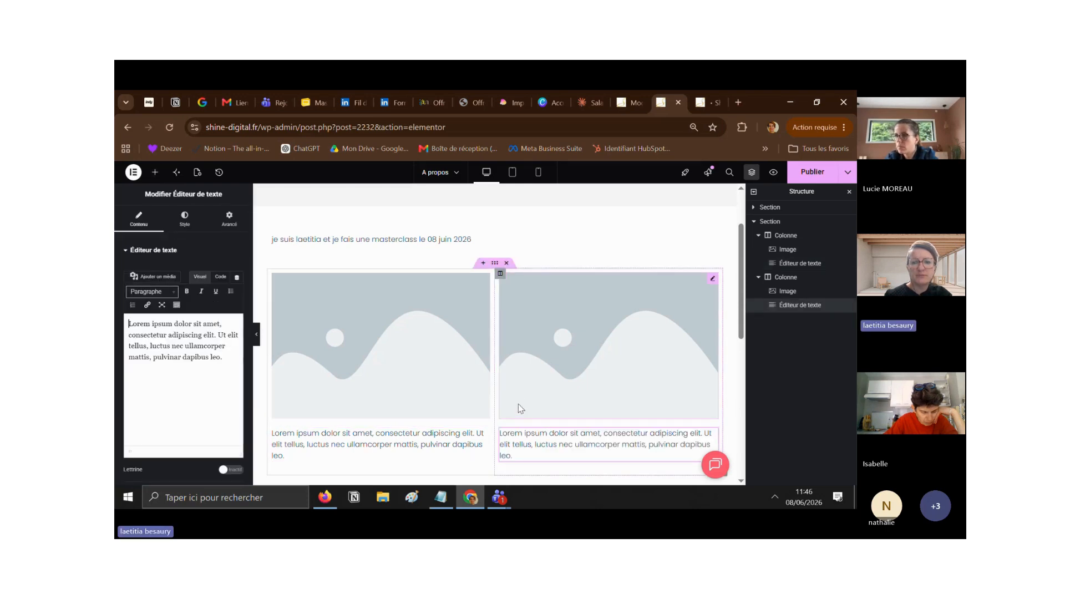
Step: Add a Titre widget above the image in the first column
drag(747, 258, 749, 297)
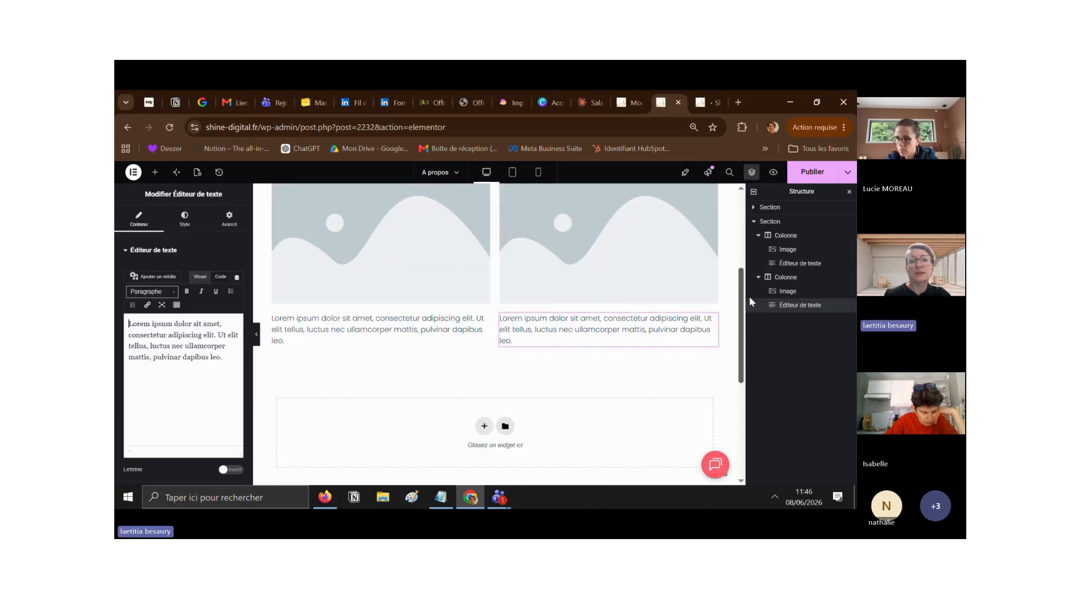
click(412, 245)
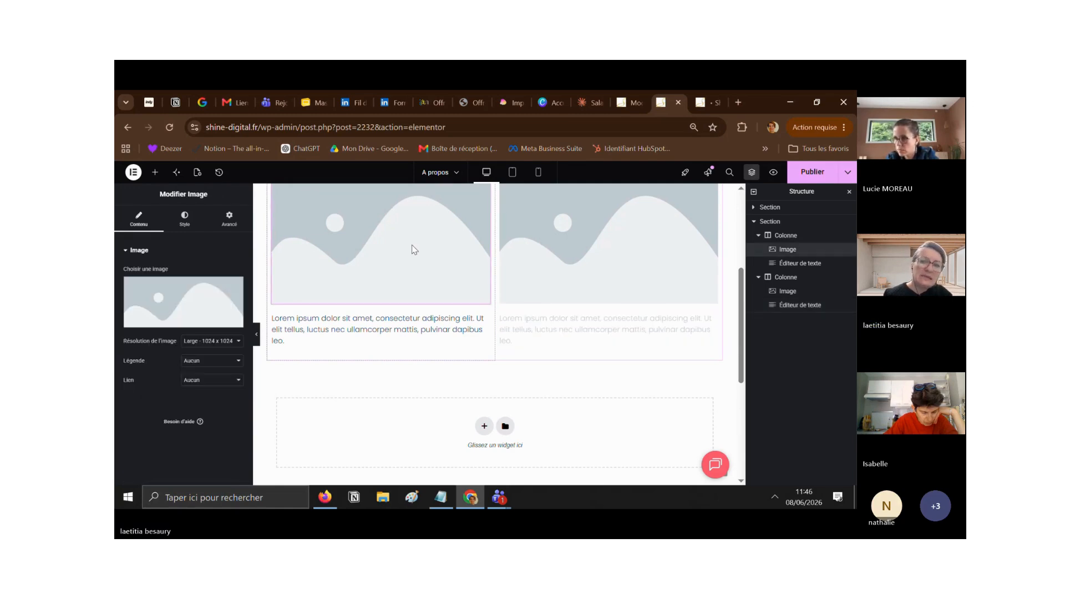
drag(742, 287, 742, 254)
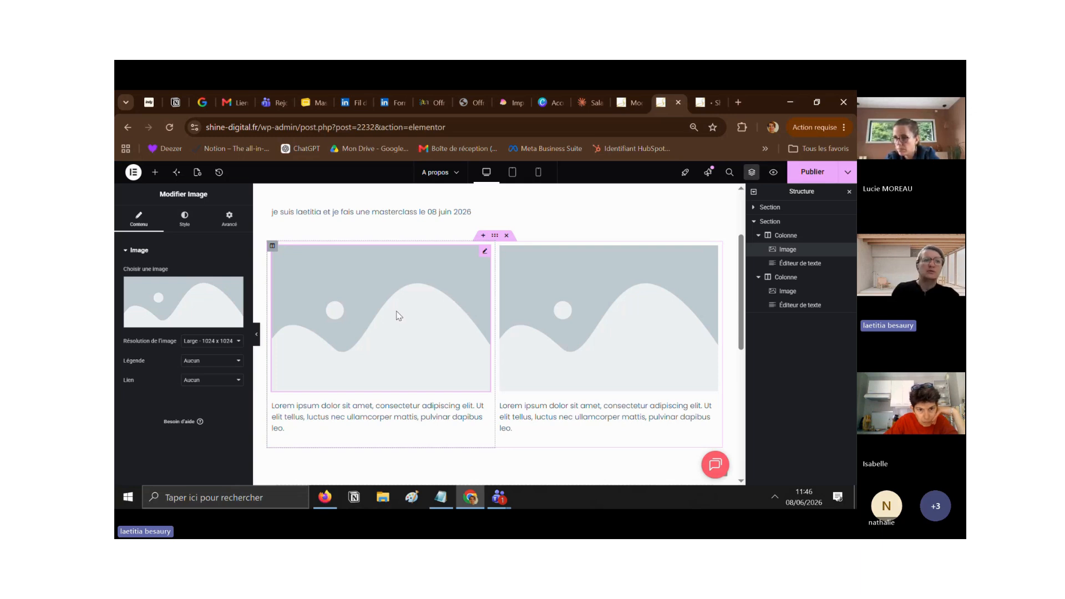
click(155, 172)
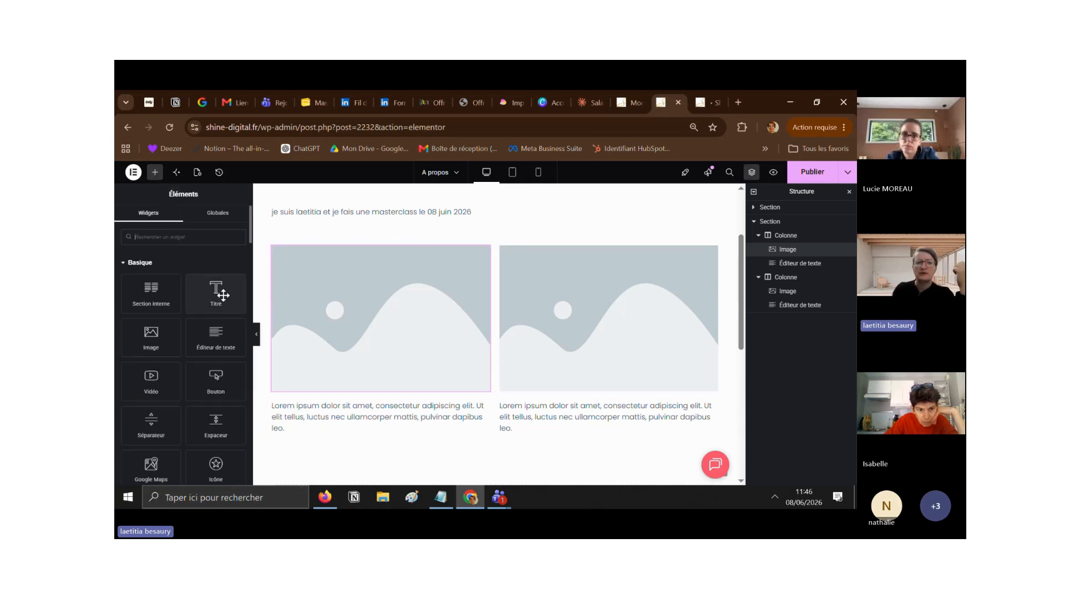
drag(223, 295, 303, 248)
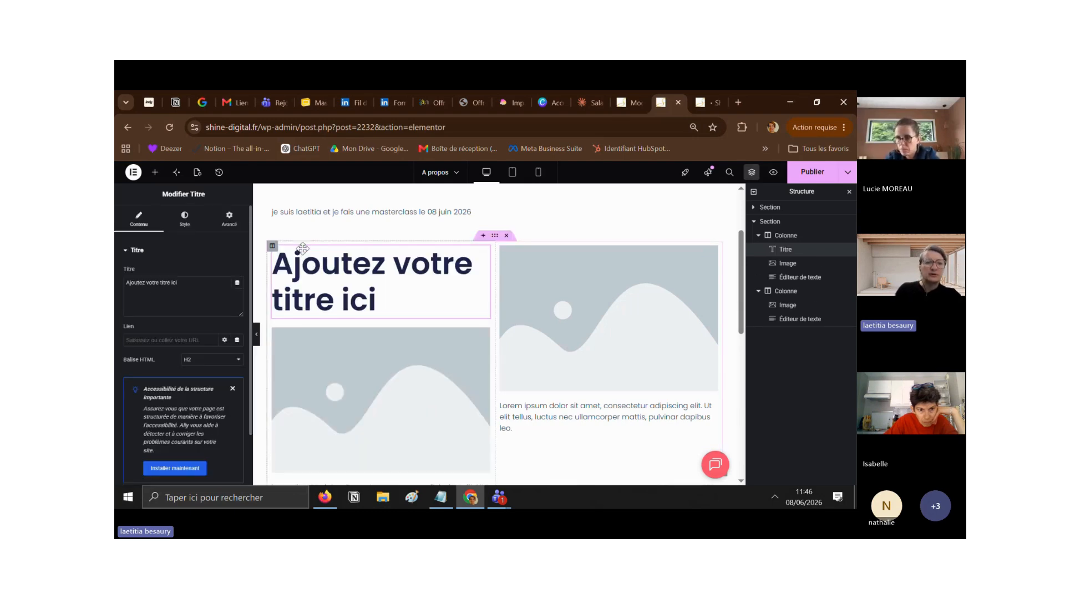
Step: Widen the widget panel and replace the first column's image with a Vidéo widget placed under the title
click(155, 174)
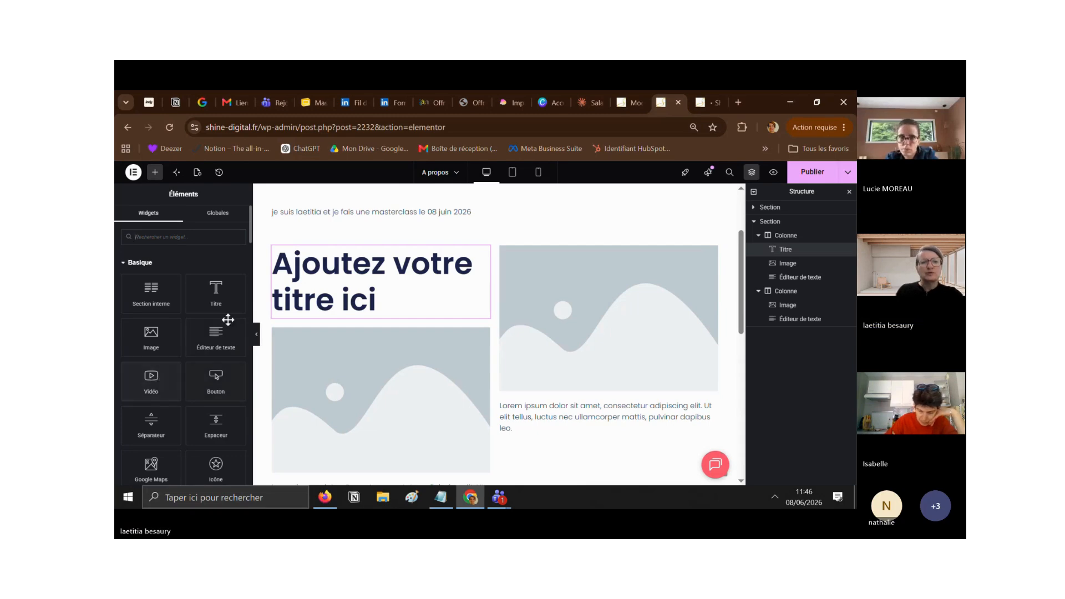
drag(252, 243, 259, 243)
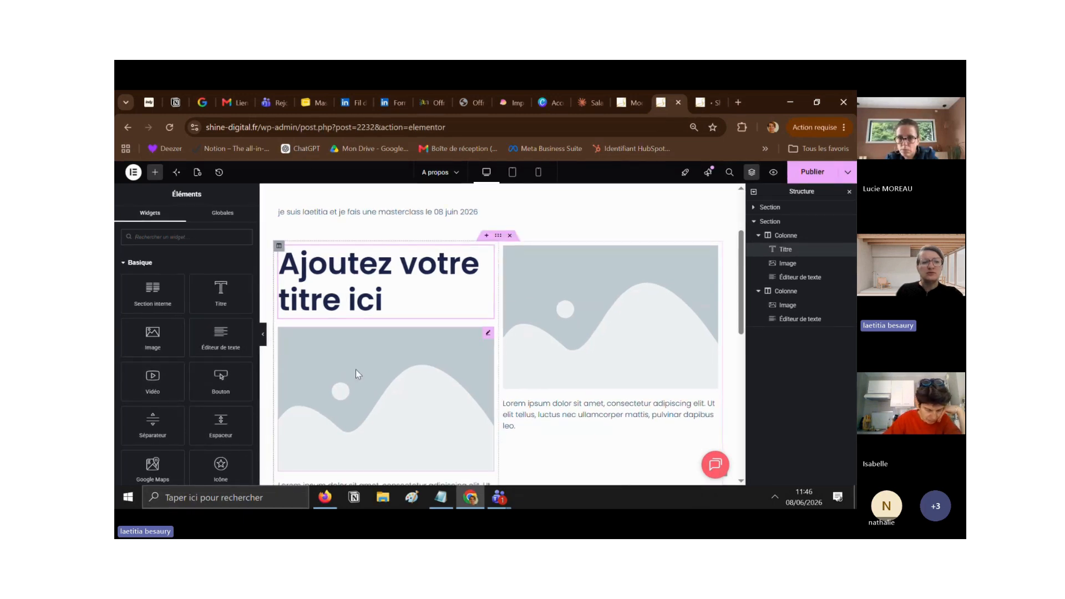
drag(152, 380, 307, 358)
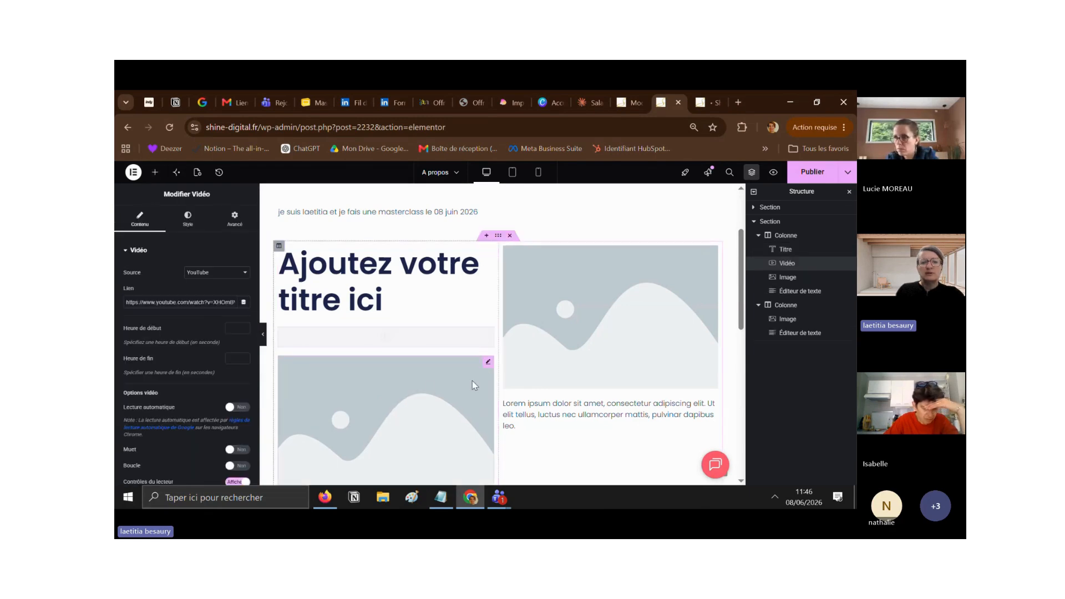
click(489, 366)
right_click(488, 365)
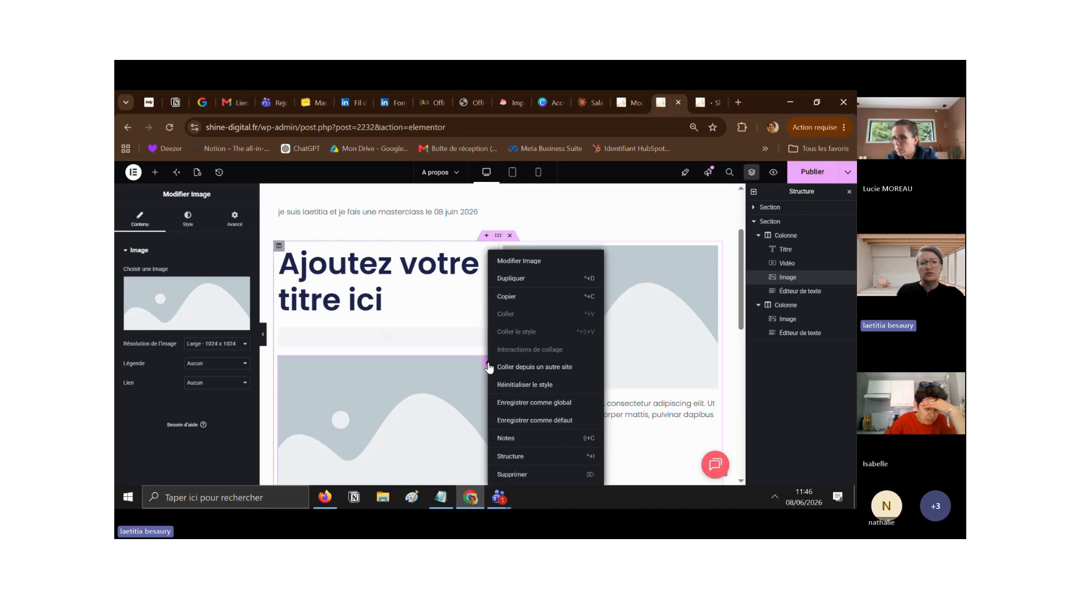
click(513, 475)
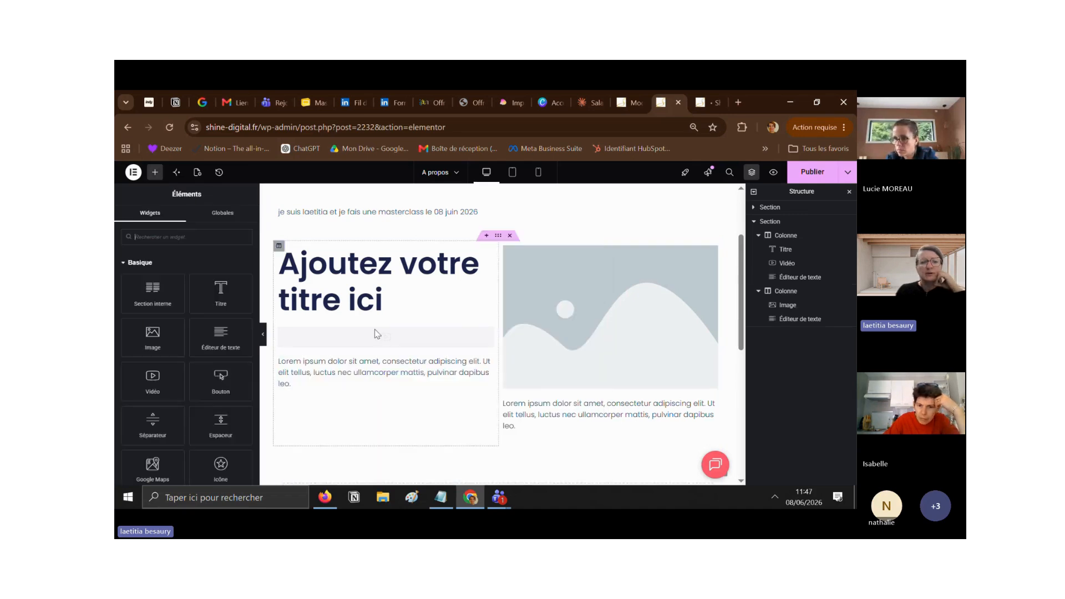
Step: Examine the second column's image and text settings, play the placeholder video and browse the other available widgets
click(563, 326)
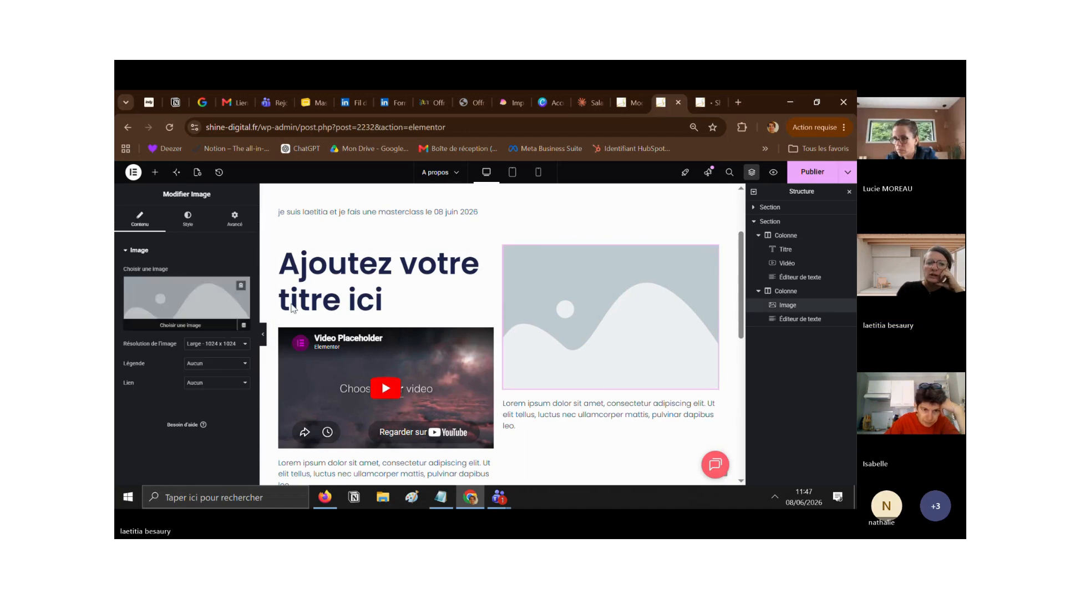
click(434, 398)
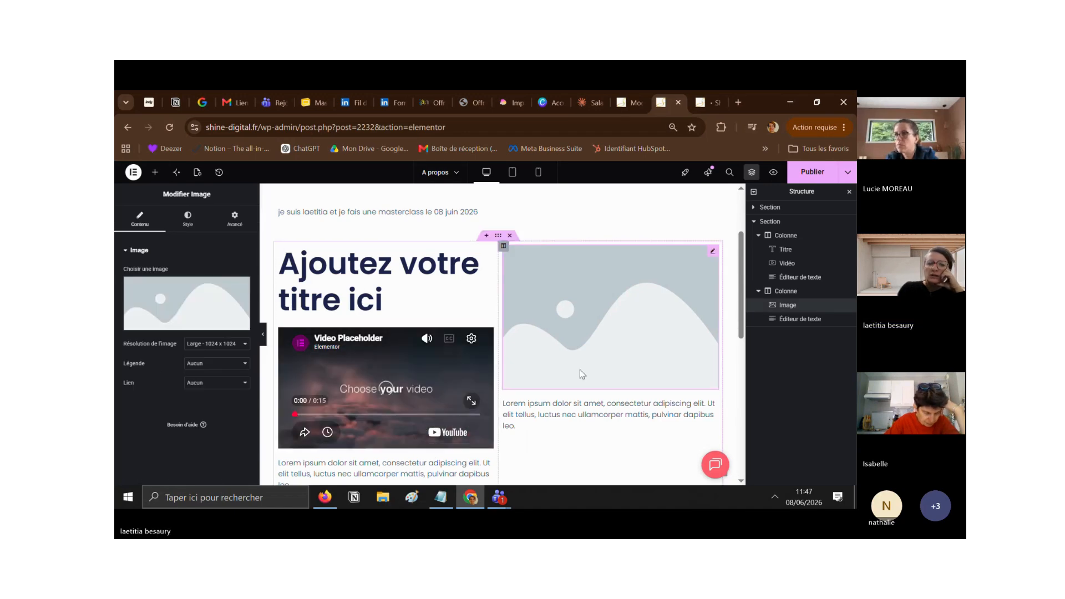
click(573, 405)
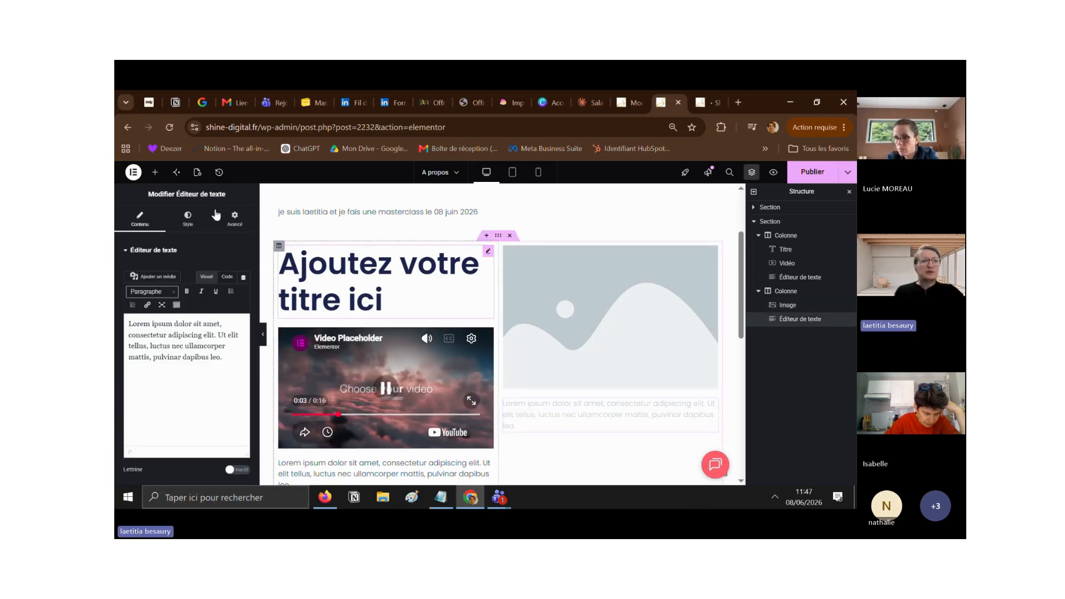
click(154, 173)
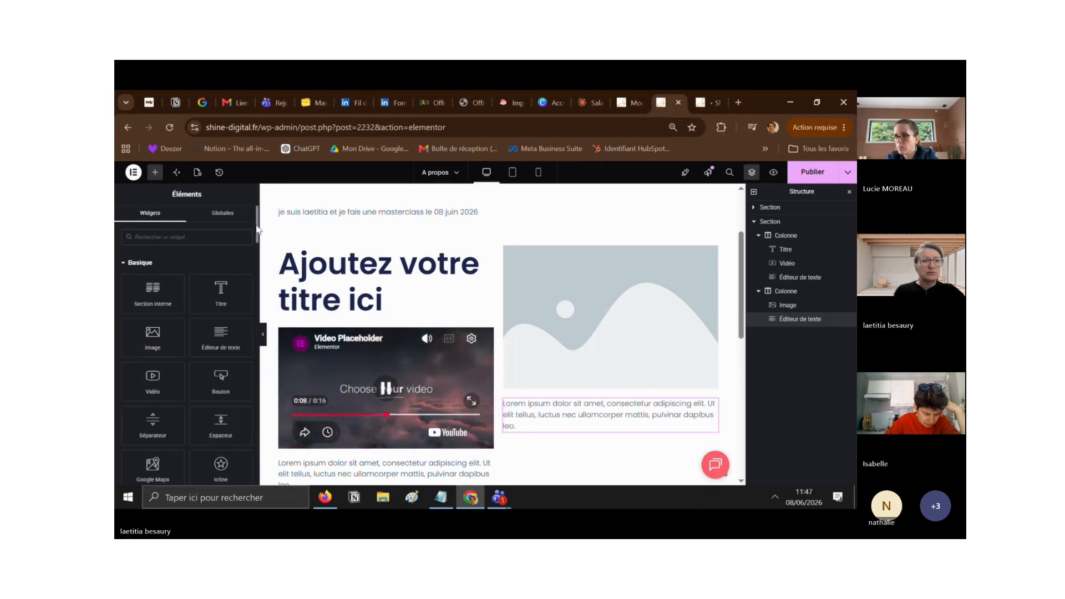
scroll(257, 229, down, 6)
drag(252, 266, 249, 385)
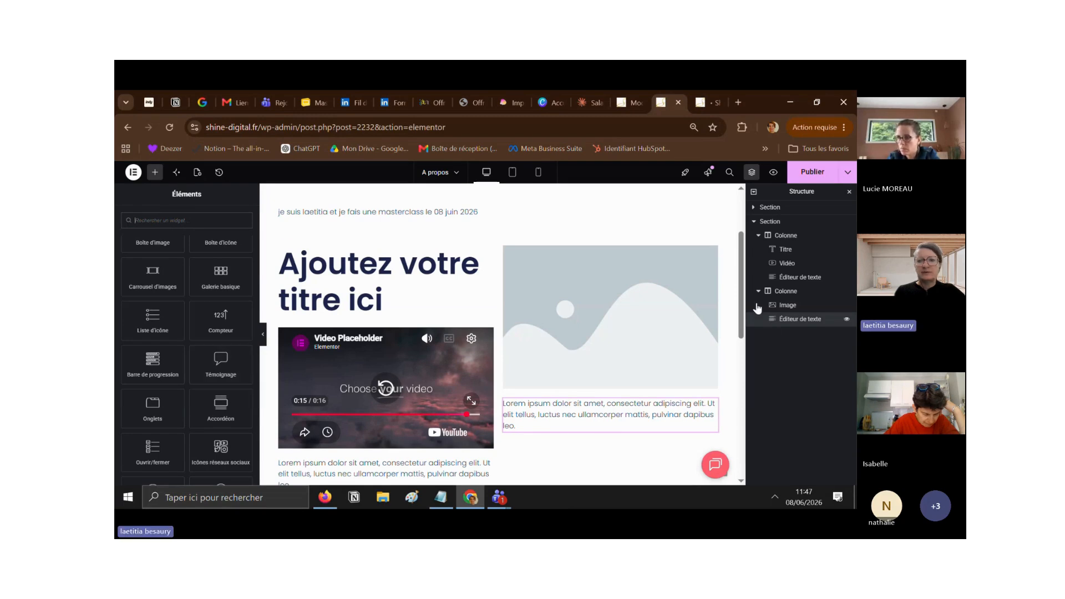
Step: Add a single-column section below the two columns and insert the Avis widget, found by searching for "avis"
drag(743, 287, 748, 380)
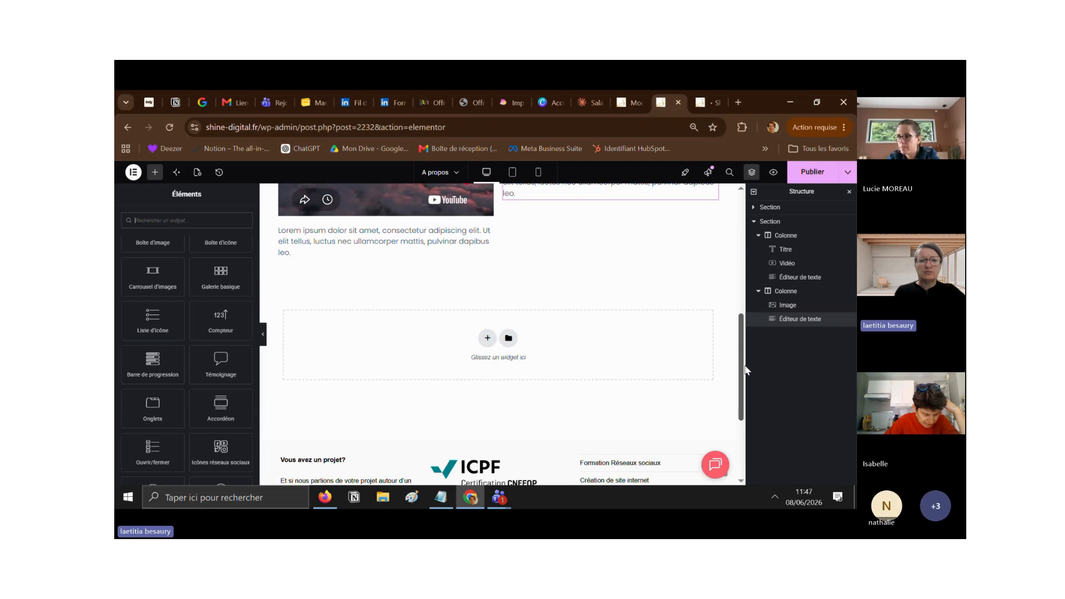
click(487, 338)
click(354, 357)
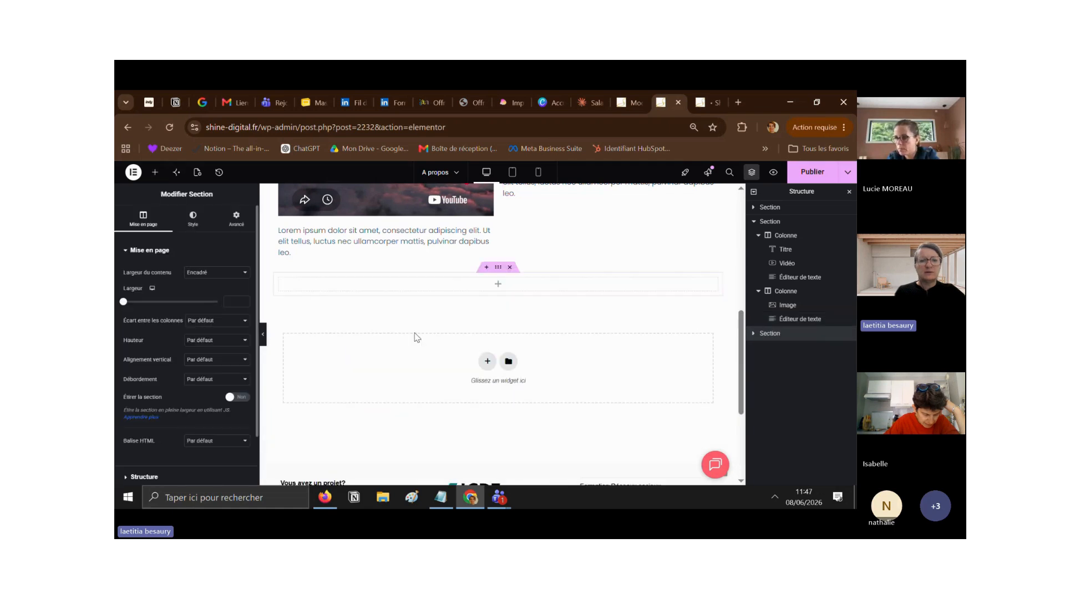
click(498, 284)
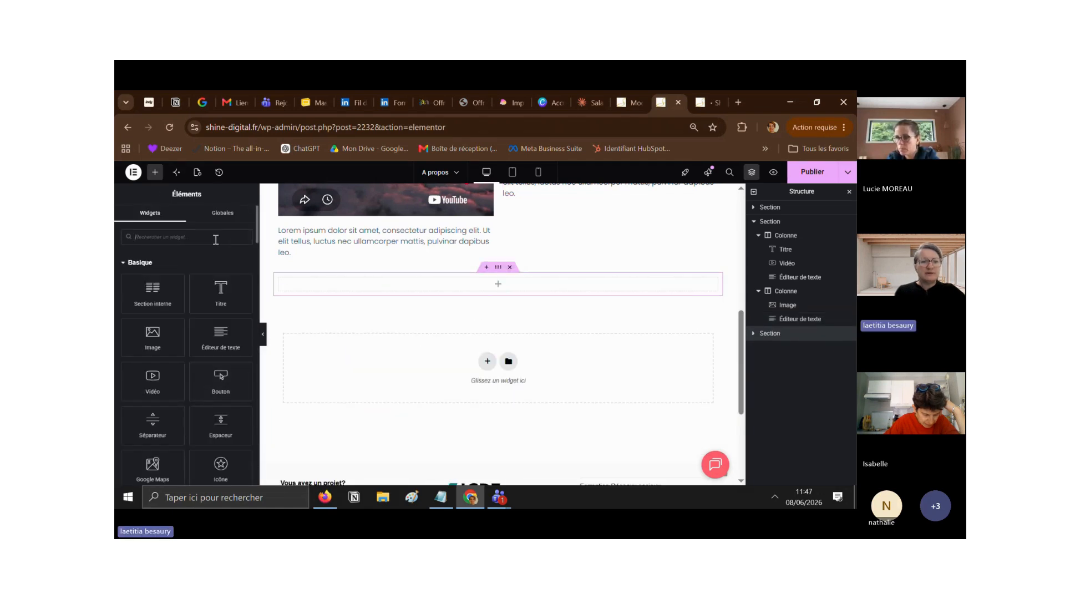
text(avis)
drag(173, 265, 486, 281)
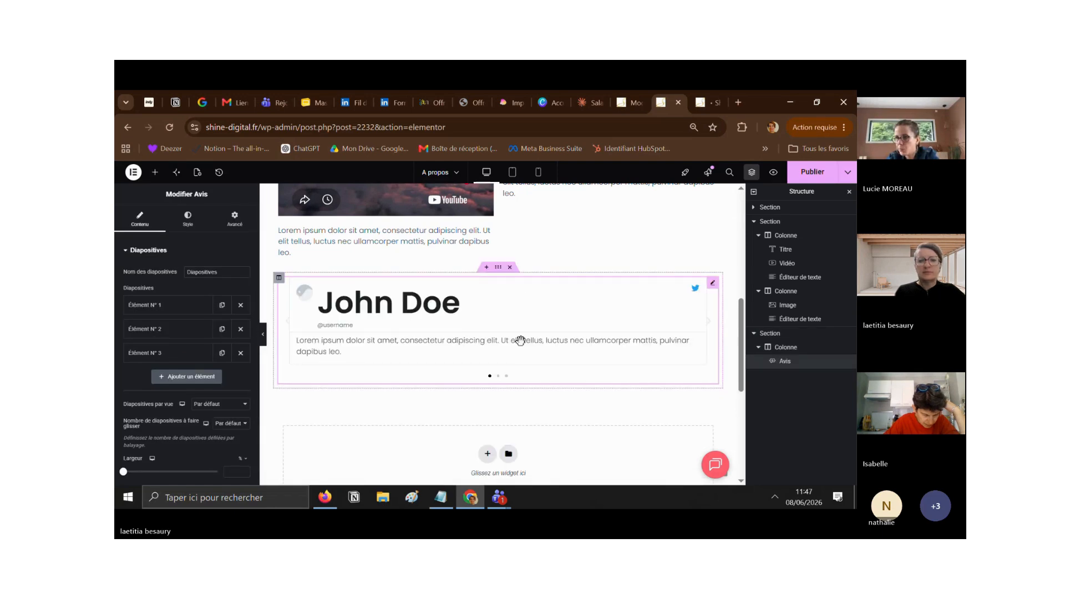
Step: Advance through the Avis carousel and open the settings of slide Élément N° 1
click(712, 325)
click(712, 325)
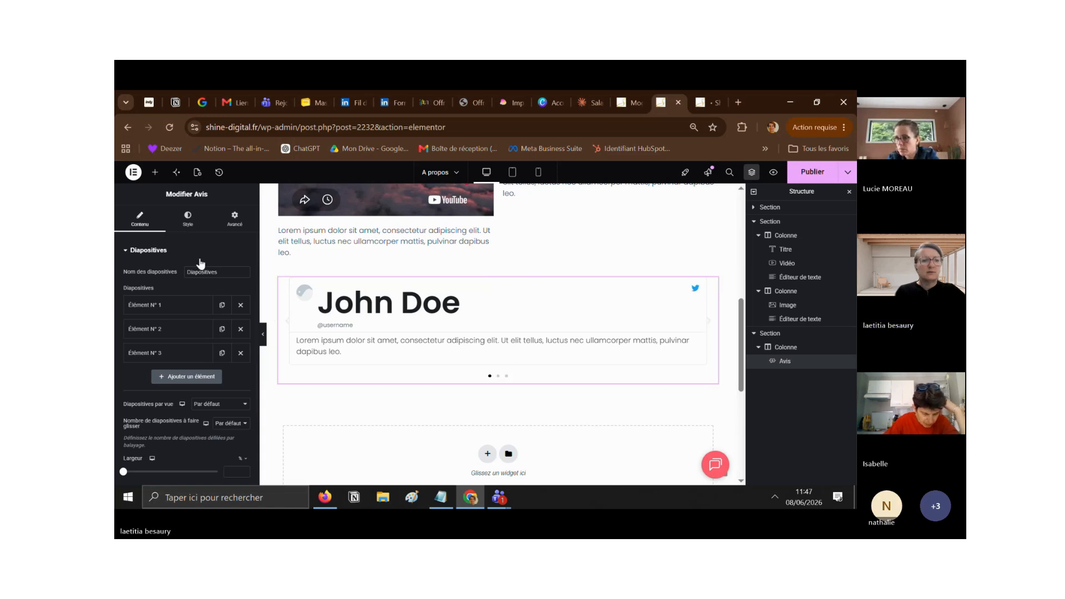
click(166, 306)
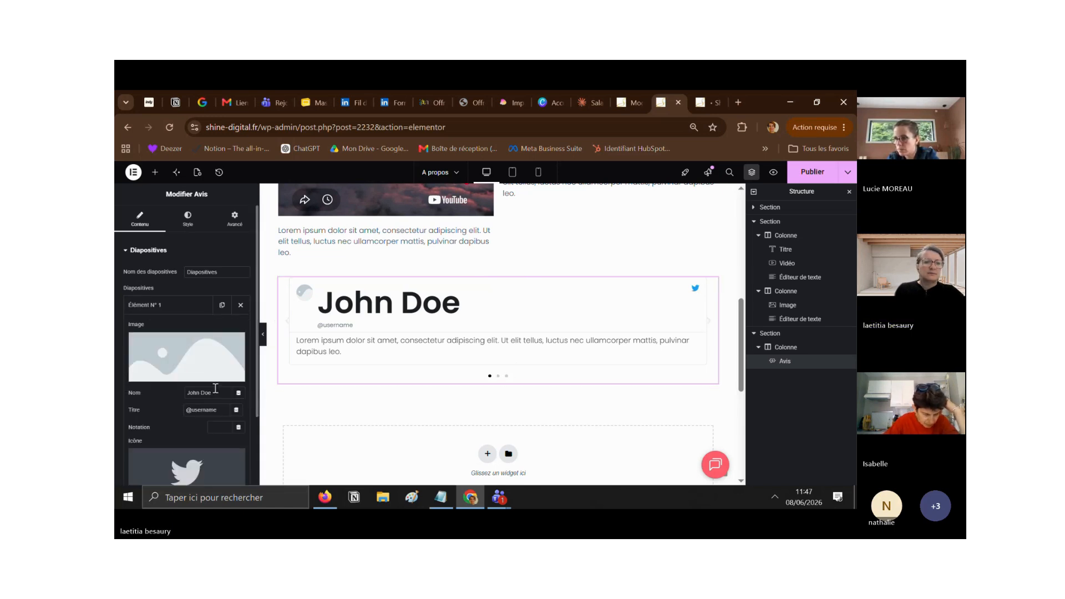
Step: Replace the name in slide Élément N° 1 of the Avis carousel with the reviewer's first name
key(BackSpace)
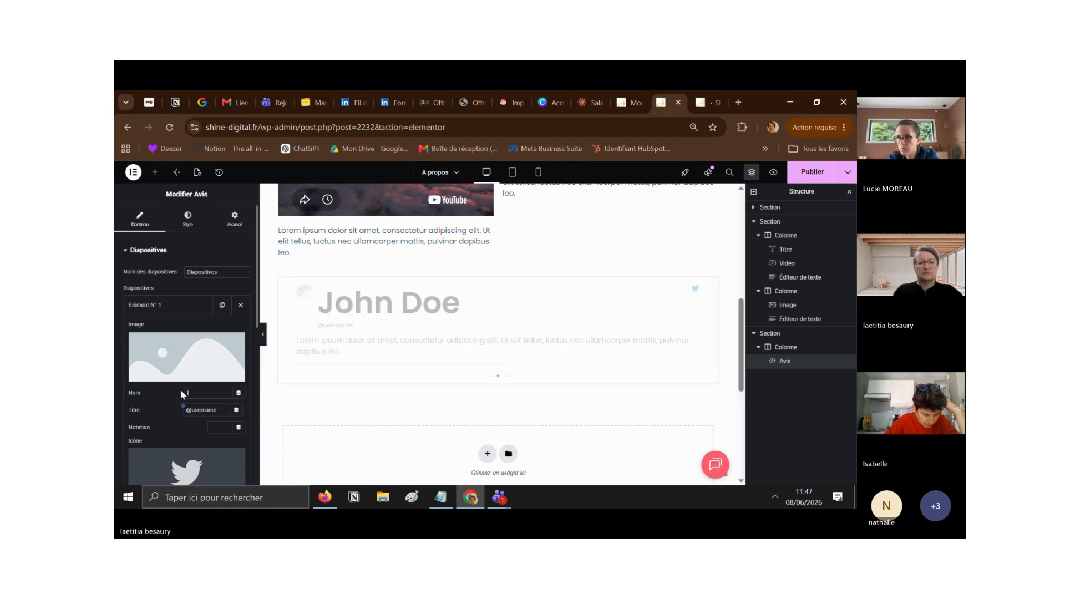
text(laetitia)
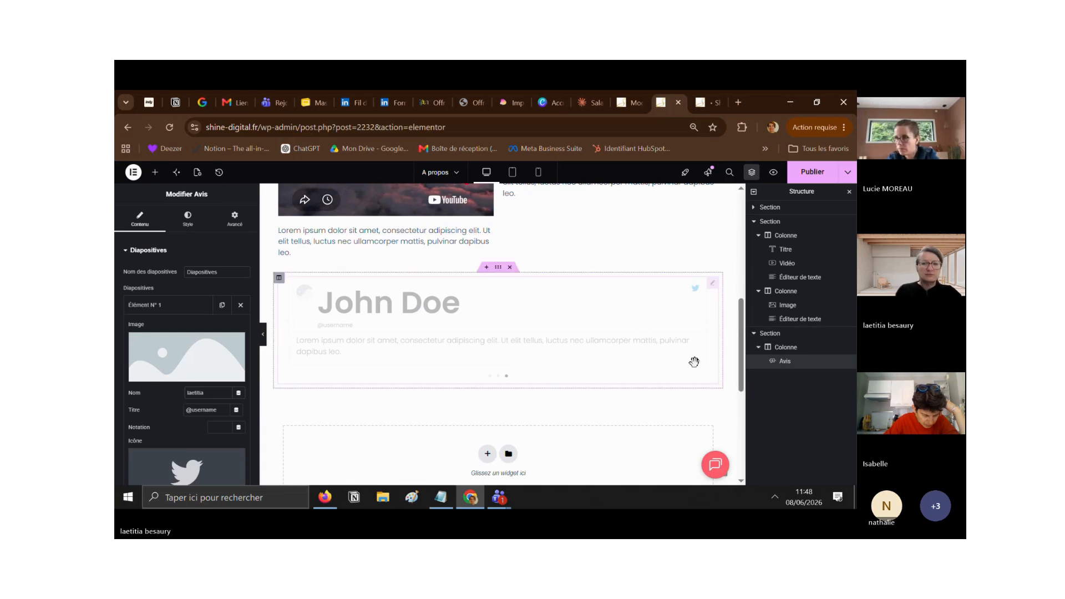
Step: Change the first column's heading text to "Ceci est mon titre"
drag(741, 345, 739, 250)
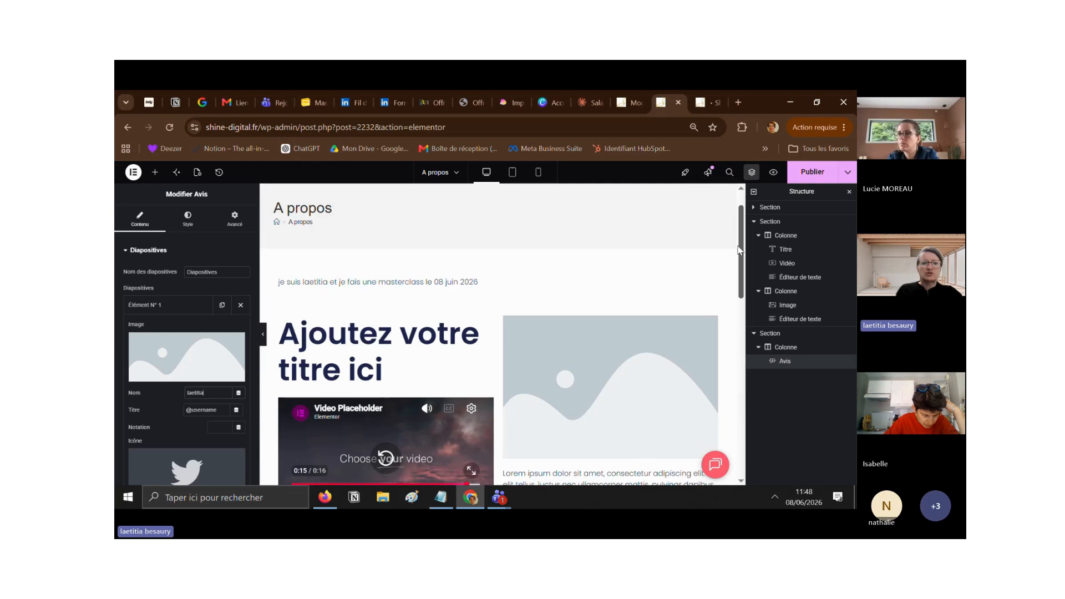
click(429, 364)
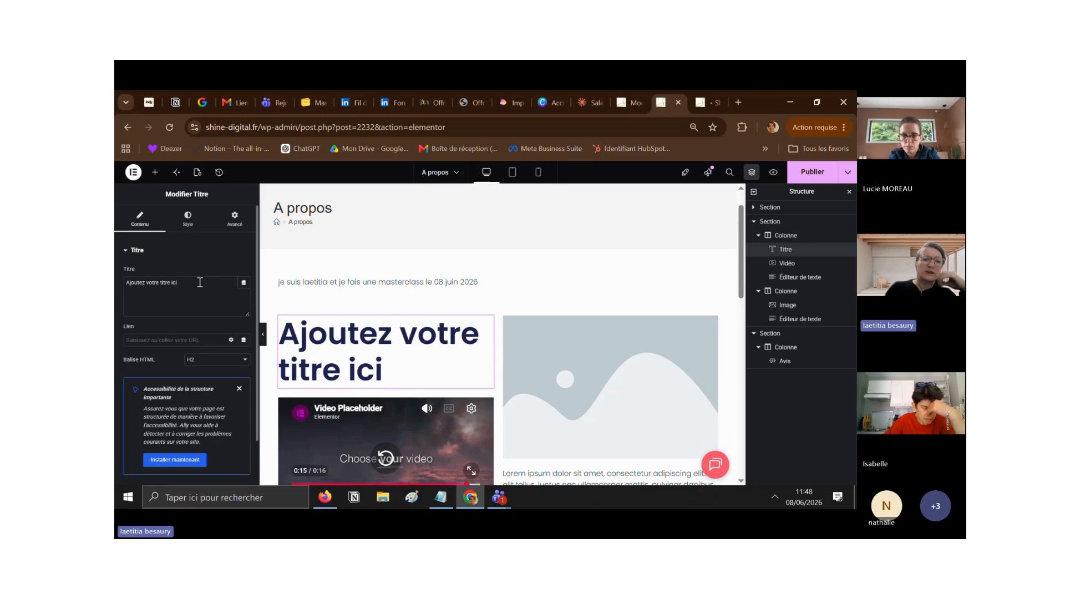
drag(199, 283, 117, 296)
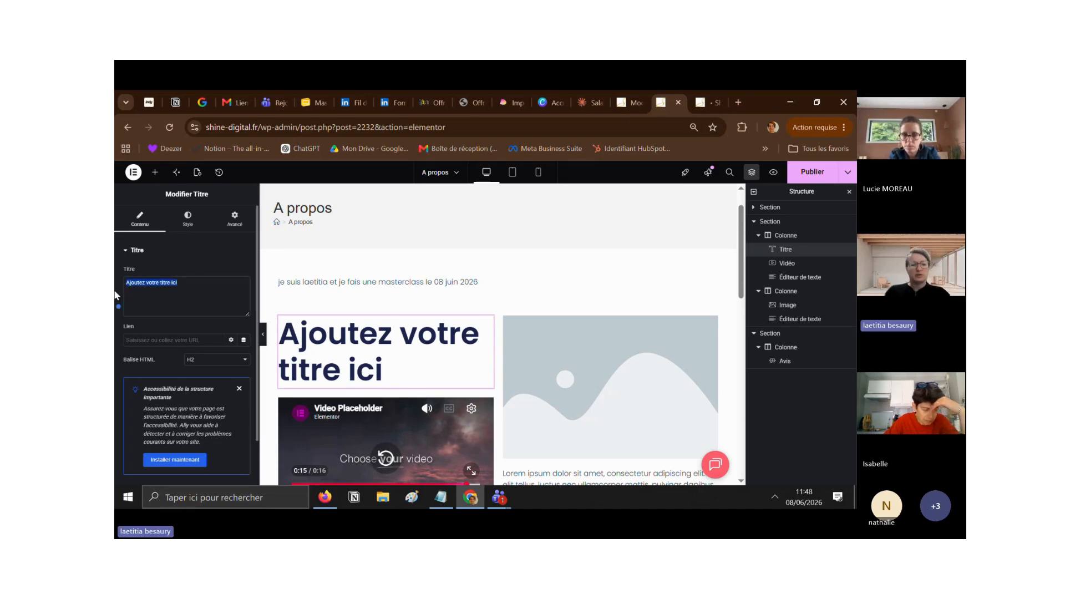
text(ceci)
key(BackSpace)
key(BackSpace)
key(BackSpace)
key(BackSpace)
text(Ce)
text(i est mon t)
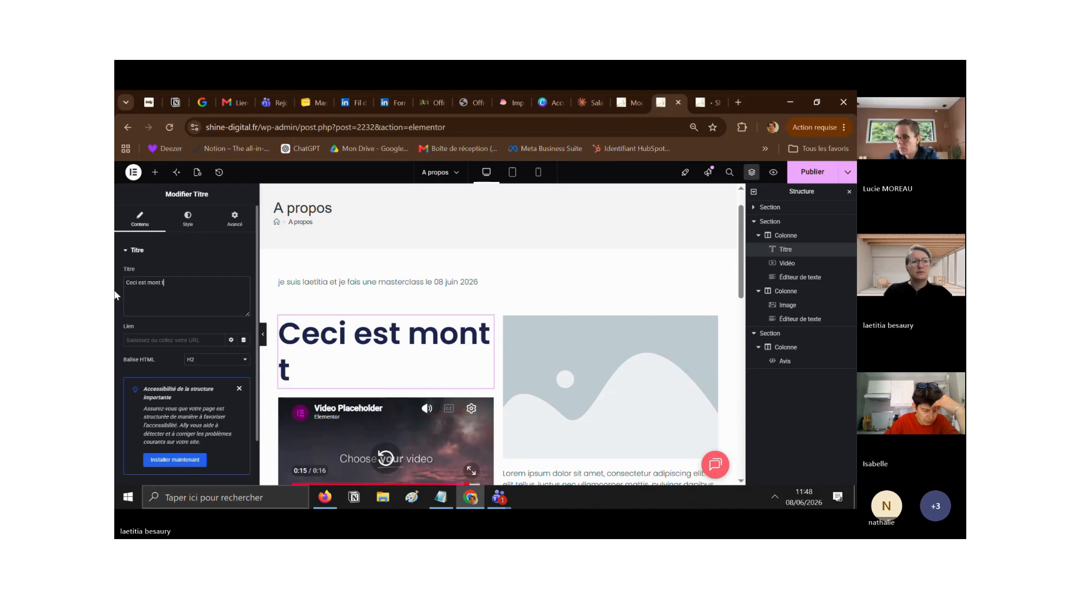
text(itre)
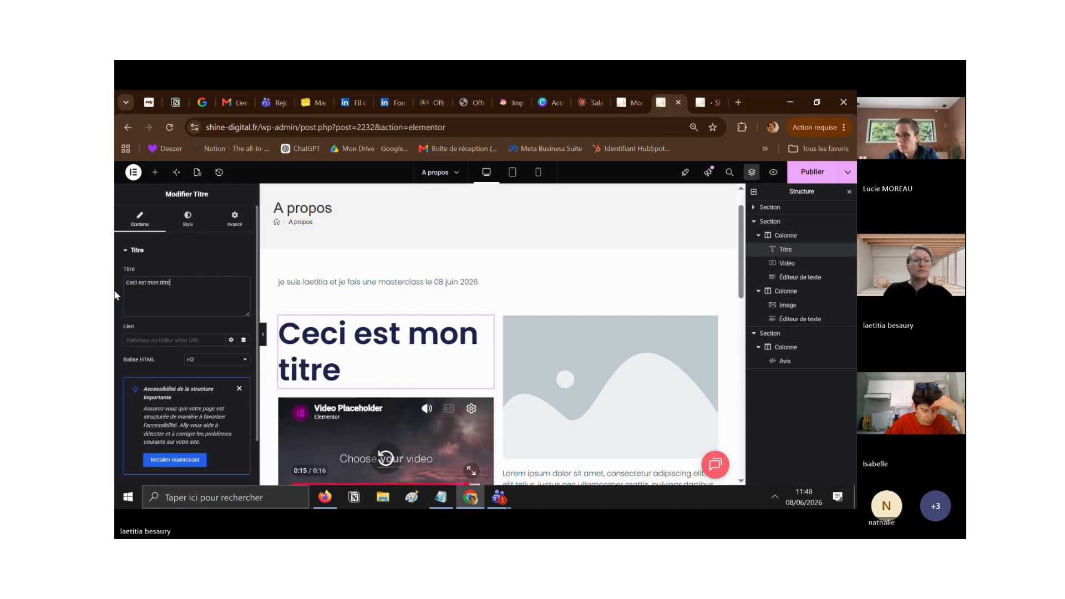
click(166, 339)
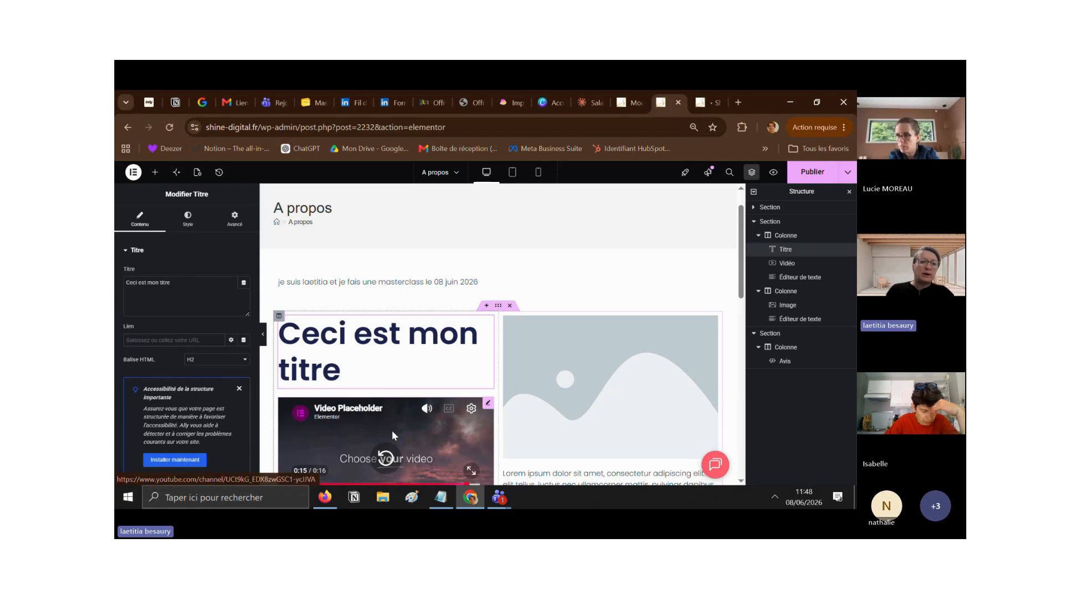
Step: Replace the second column's placeholder image with the media library photo of a woman being filmed by phone at a table of food
click(561, 370)
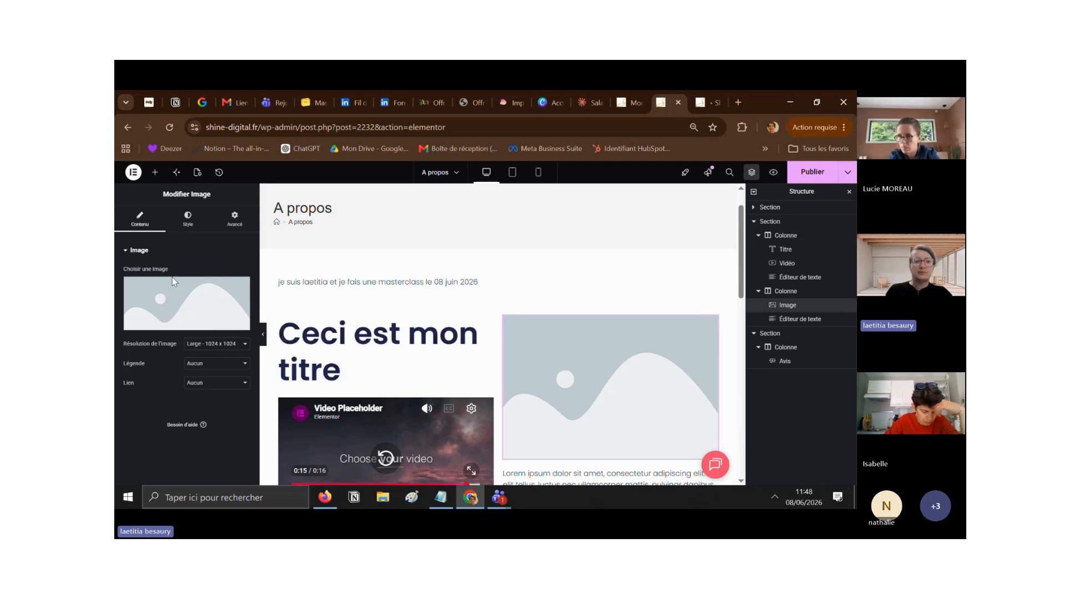
mouse_move(189, 301)
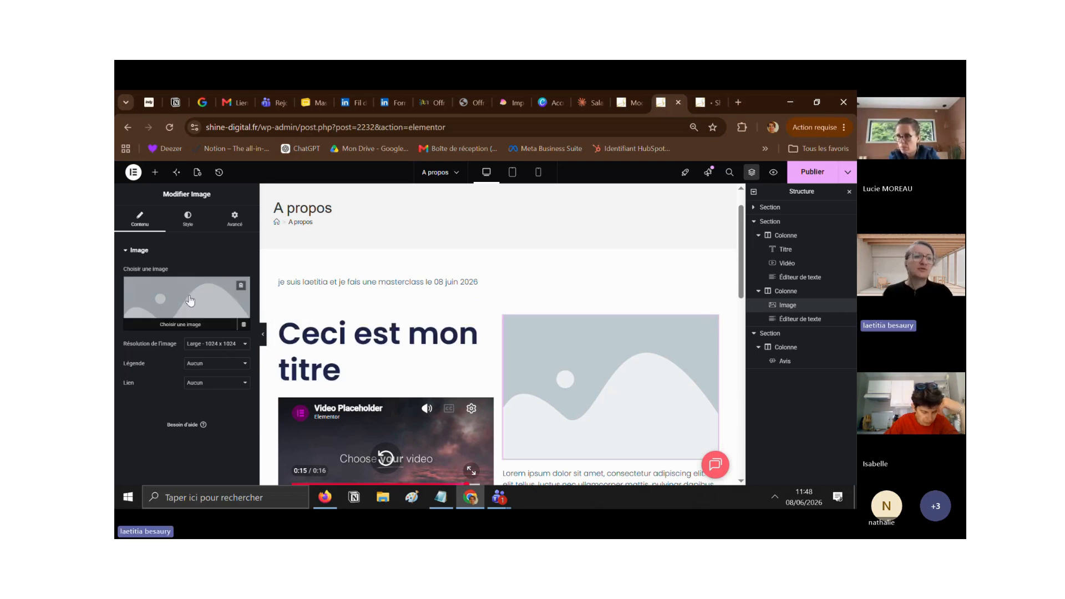
click(190, 300)
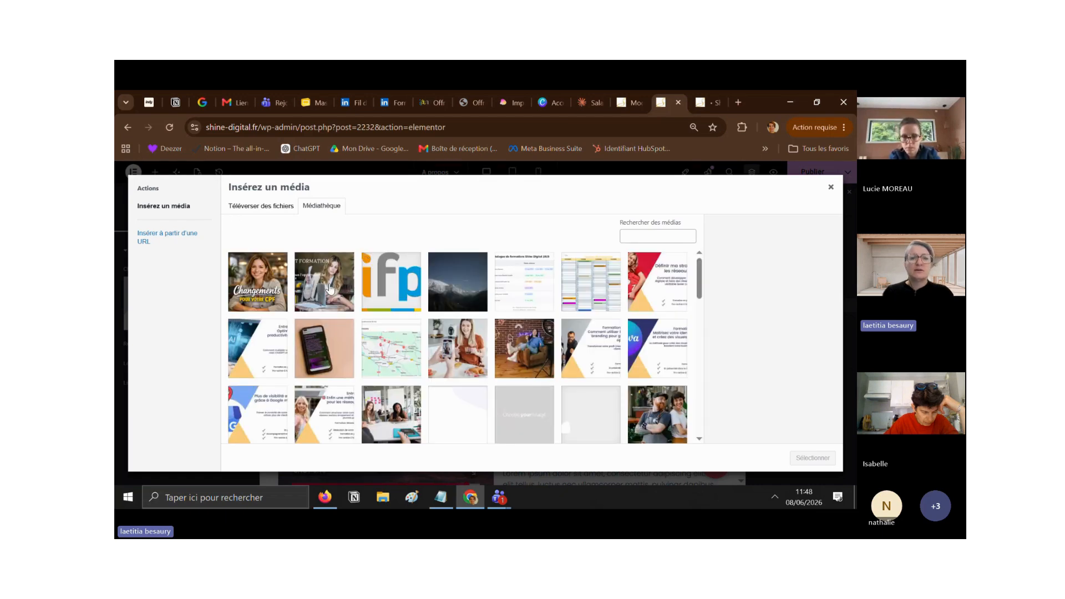
click(476, 350)
click(814, 457)
Step: Replace the text under the second column's image with the filler text "mlmsqlkdmqldkmqldkmqdlkqmdlkqmd" and select it in the text editor settings
scroll(744, 306, down, 3)
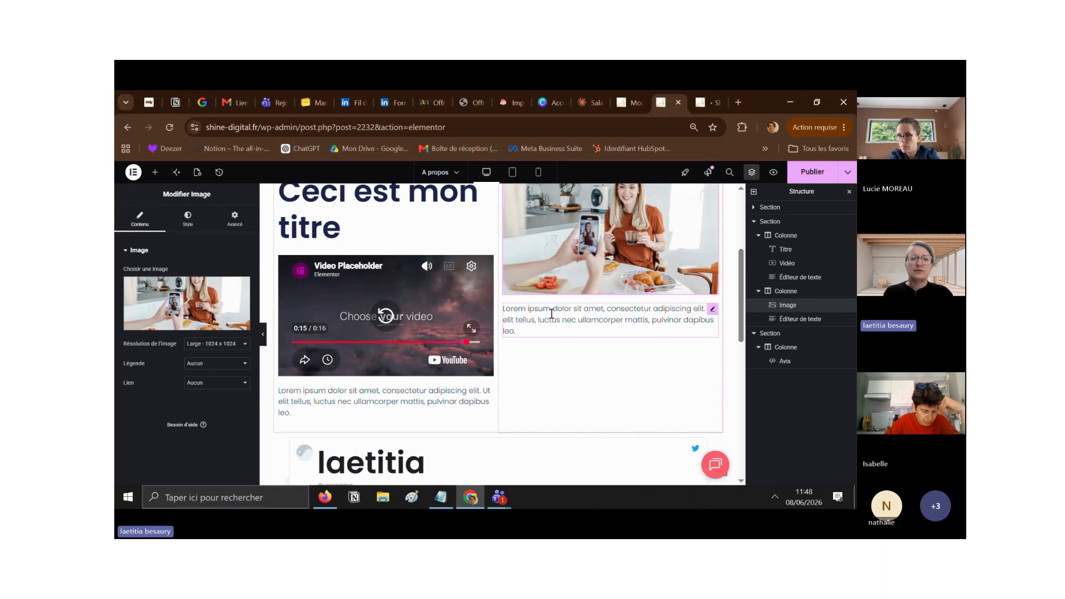
click(553, 314)
key(ctrl+a)
text(mlmsqlkdmqldkmqldkmqdlkqmdlkqmd)
key(Return)
key(Return)
click(653, 309)
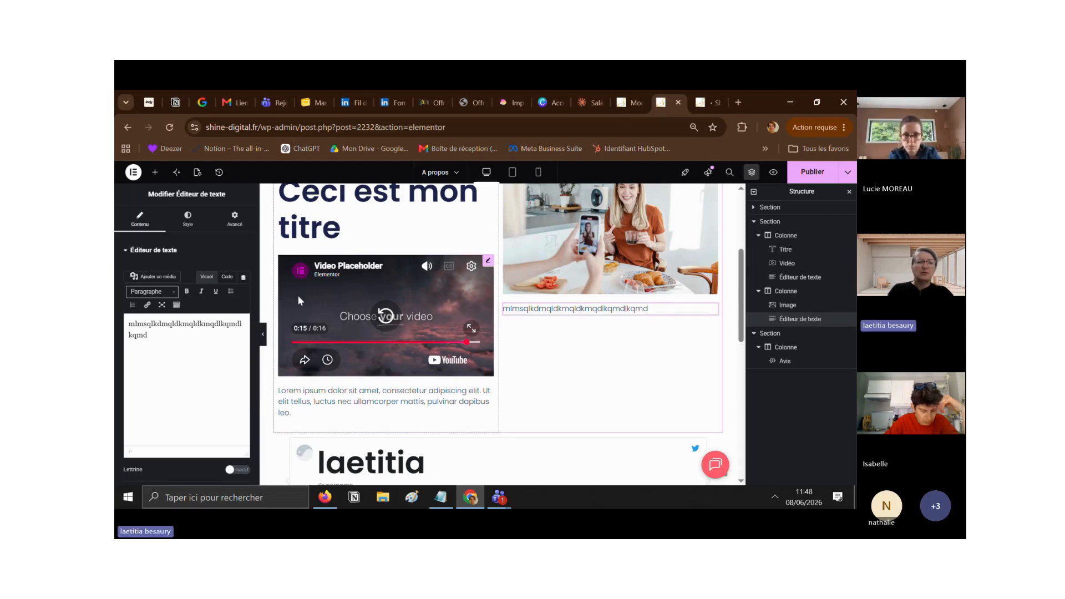
click(163, 344)
drag(163, 344, 115, 328)
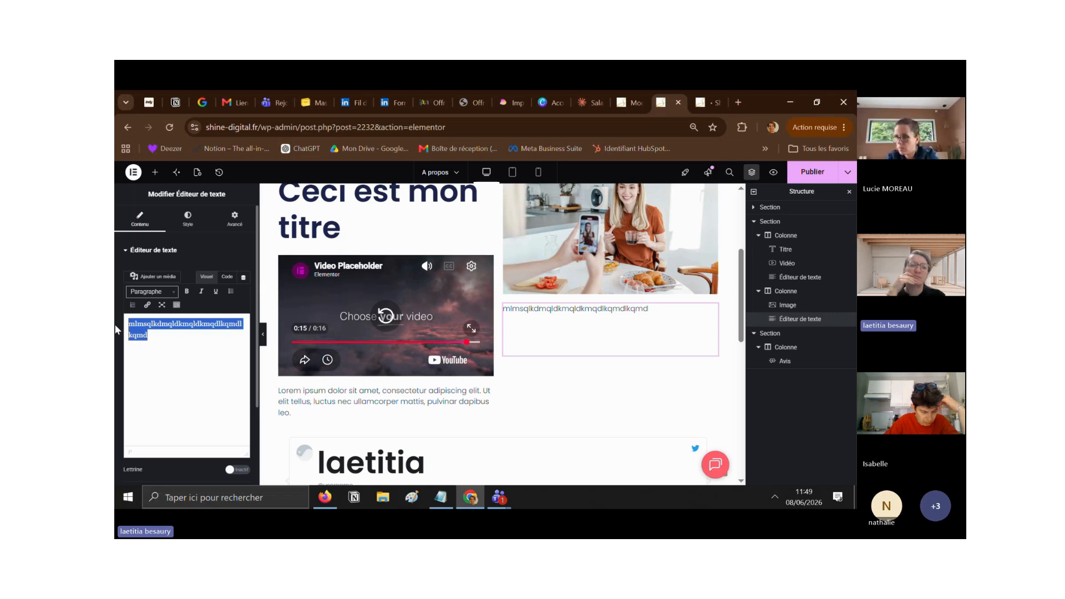
Step: Open the settings of the first column's Vidéo widget and select its YouTube link
click(374, 283)
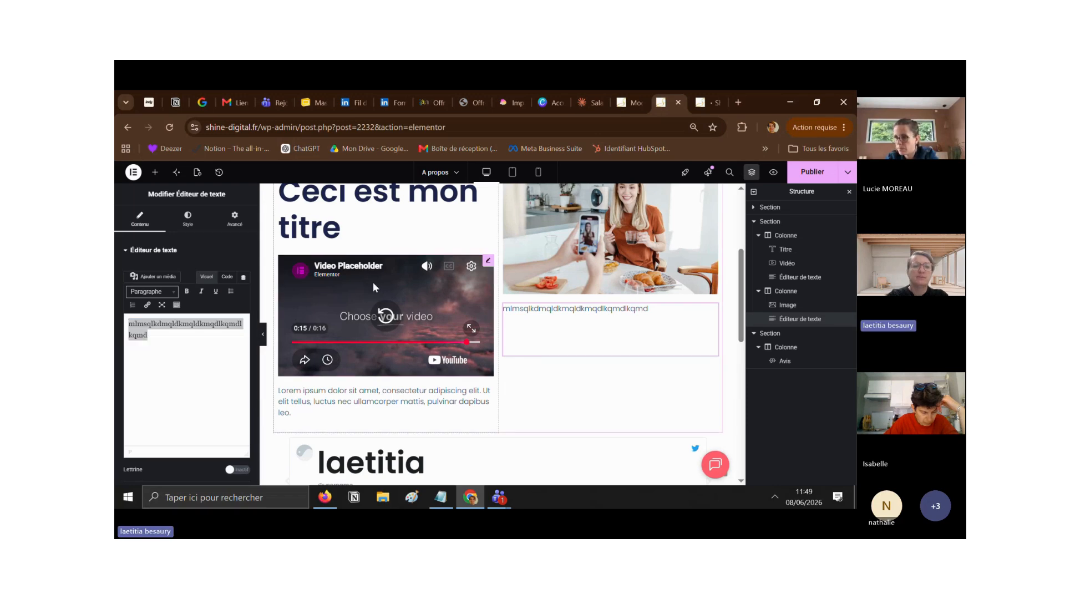
click(488, 261)
drag(162, 303, 250, 296)
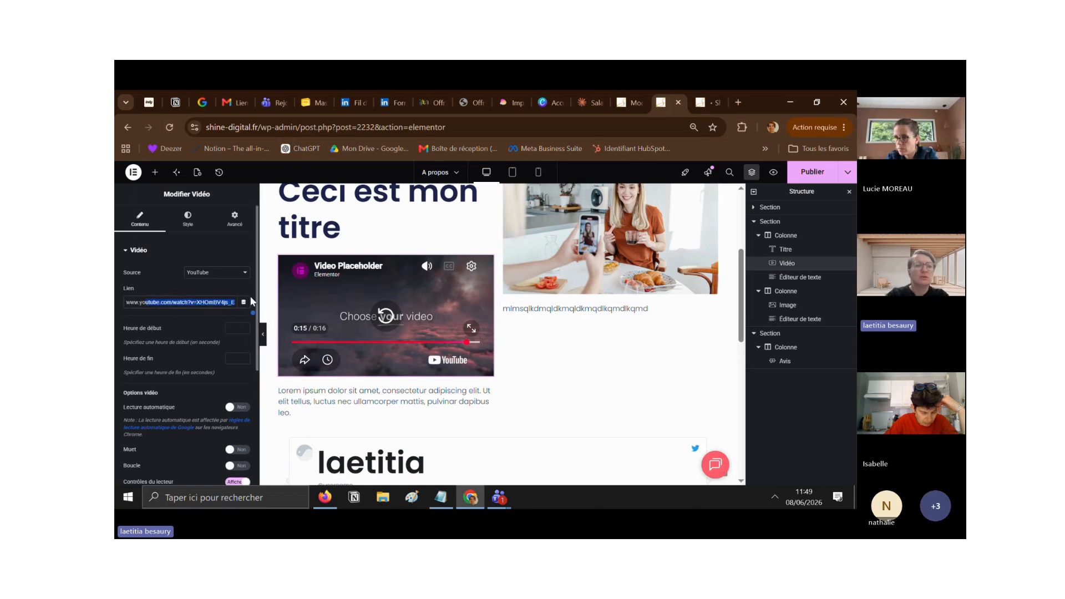
Step: Open YouTube in a new browser tab and search for "claude et canva"
click(737, 102)
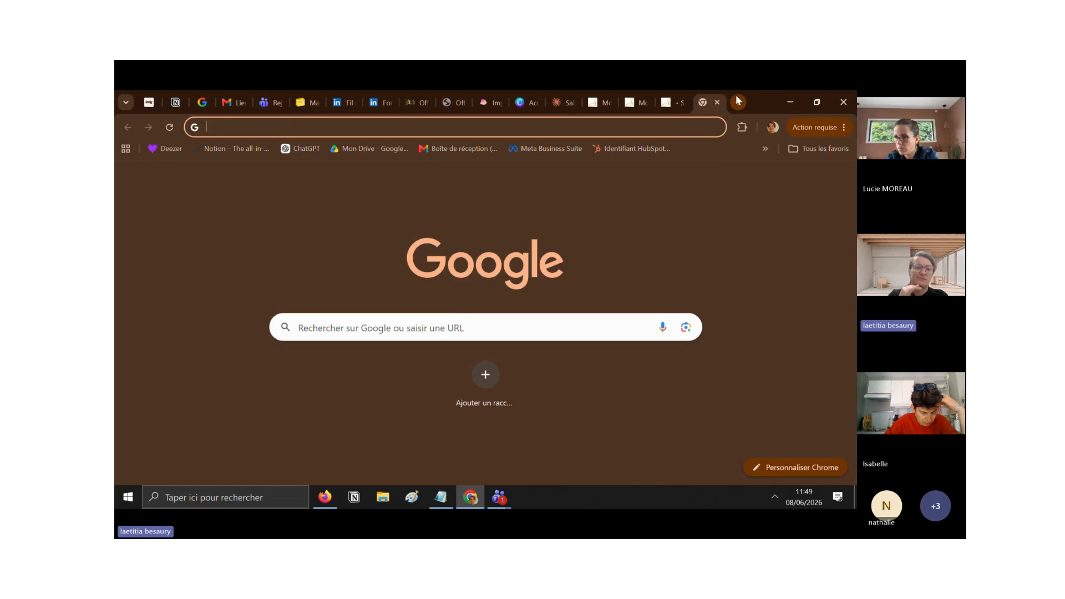
text(youtube)
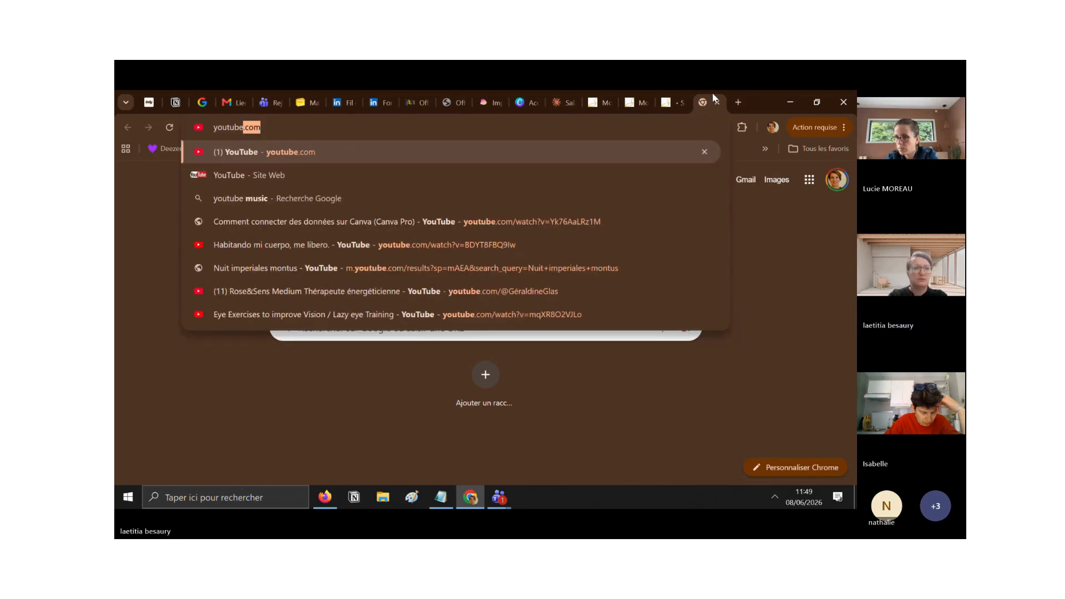
key(Return)
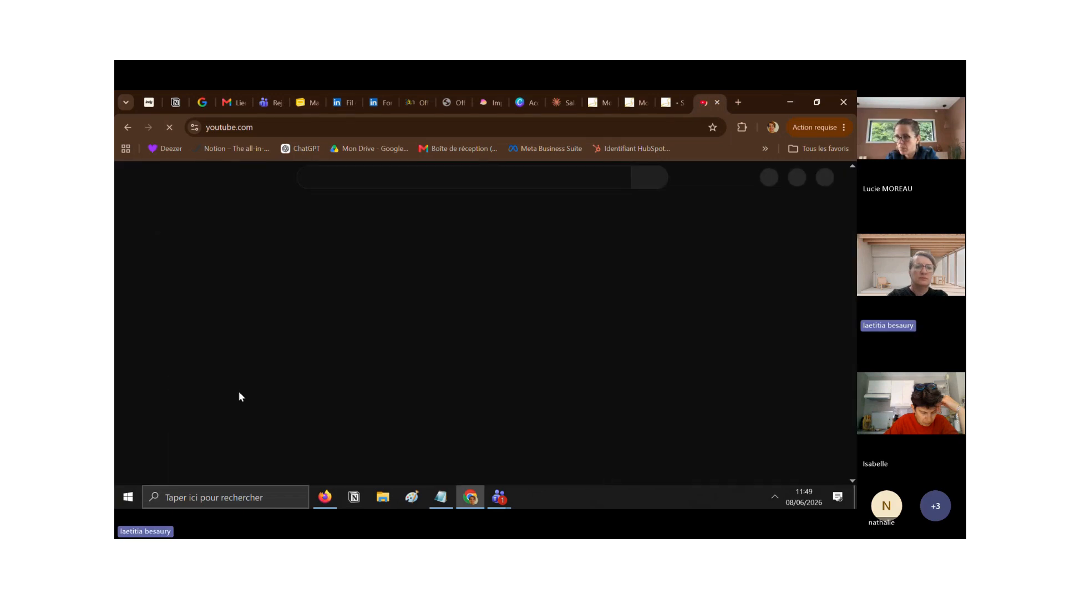
click(418, 178)
text(c)
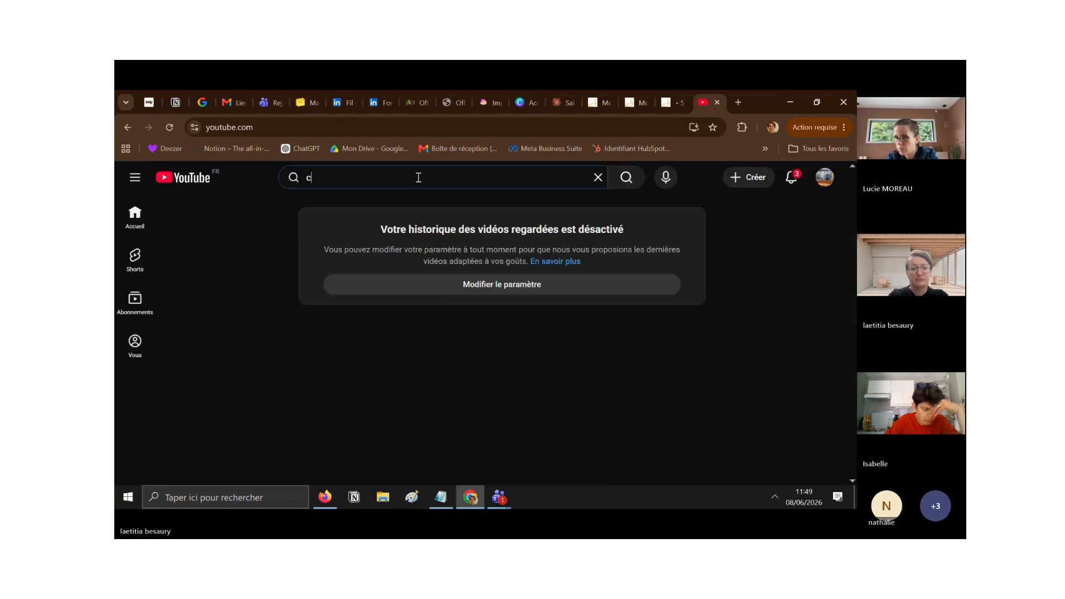
text(laude et can)
key(BackSpace)
text(t canva)
key(Return)
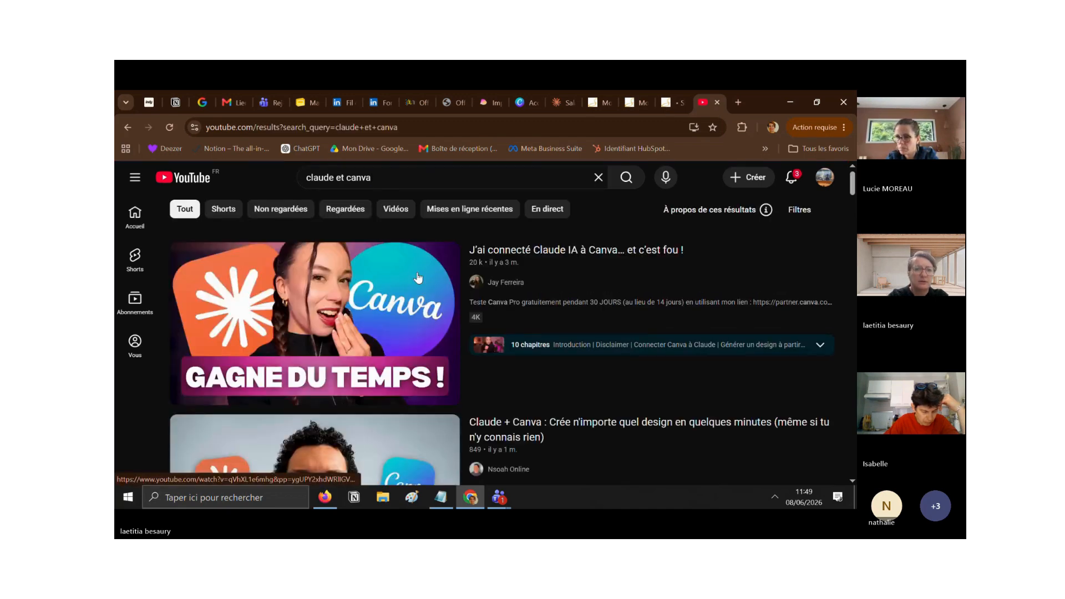
Step: Open the video "J'ai connecté Claude IA à Canva… et c'est fou !", pause playback and copy its full URL
click(527, 249)
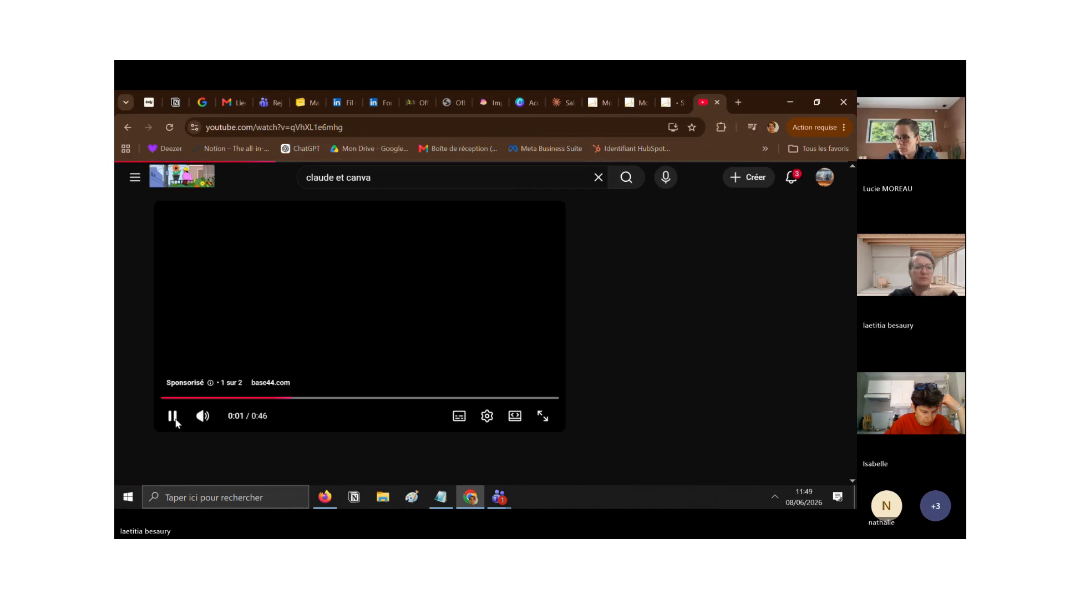
click(175, 419)
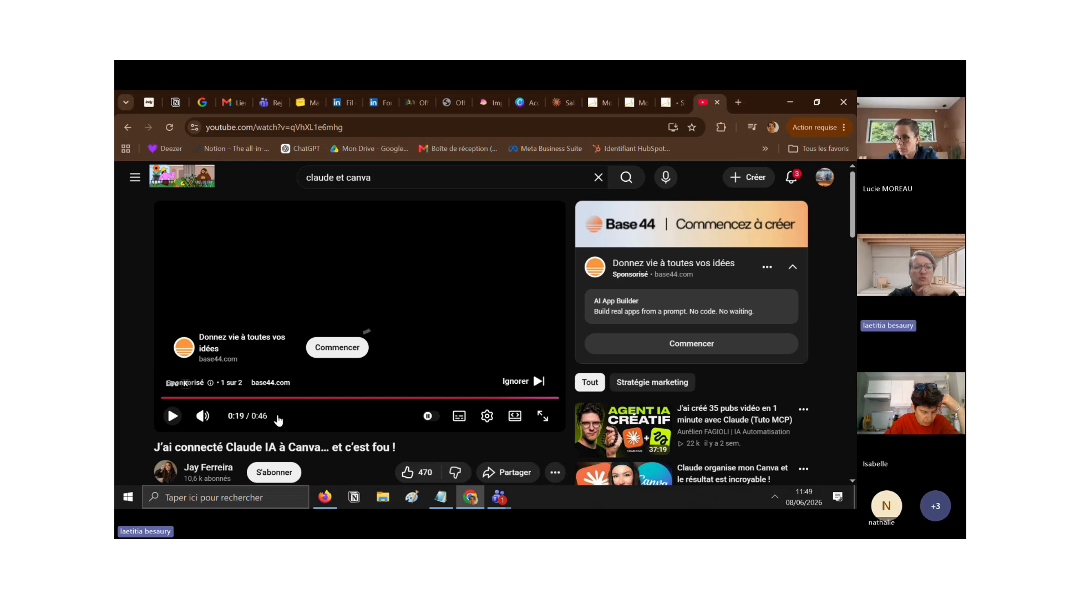
click(488, 416)
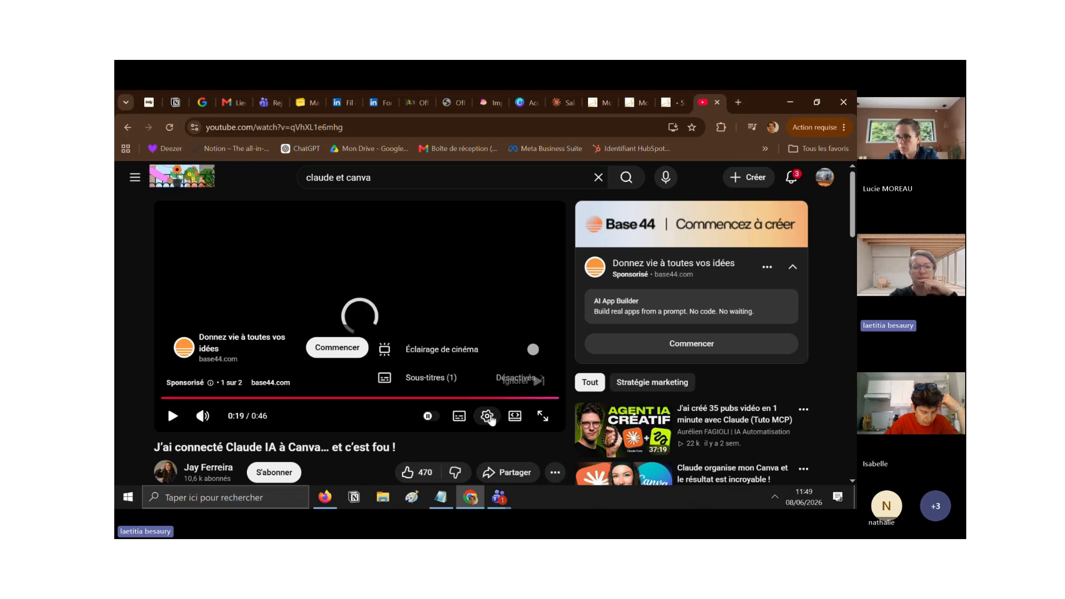
click(489, 417)
click(395, 128)
drag(394, 128, 204, 127)
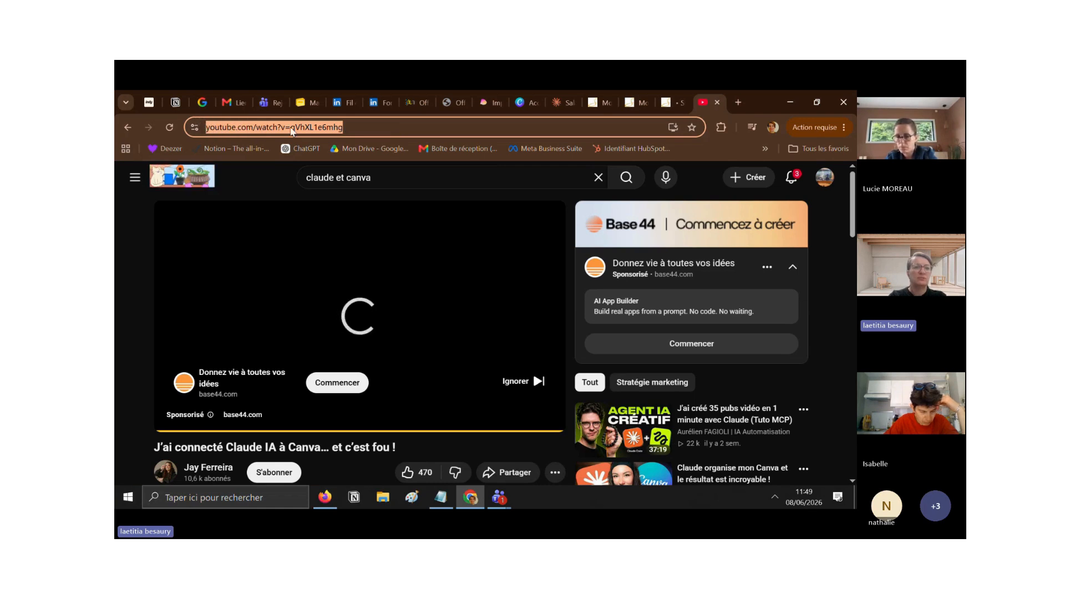
click(348, 128)
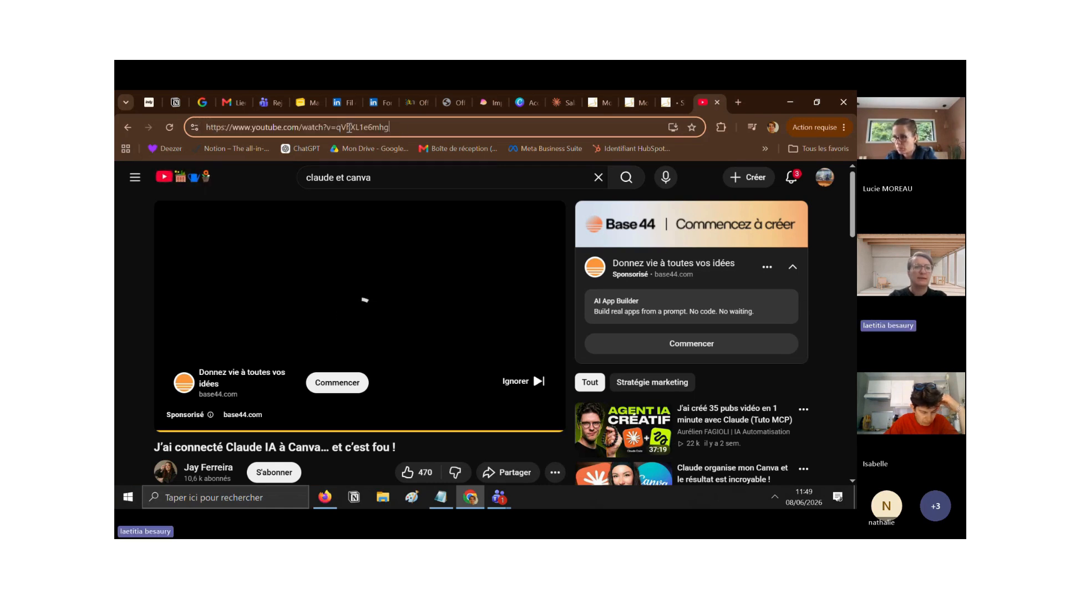
drag(408, 128, 168, 129)
key(ctrl+c)
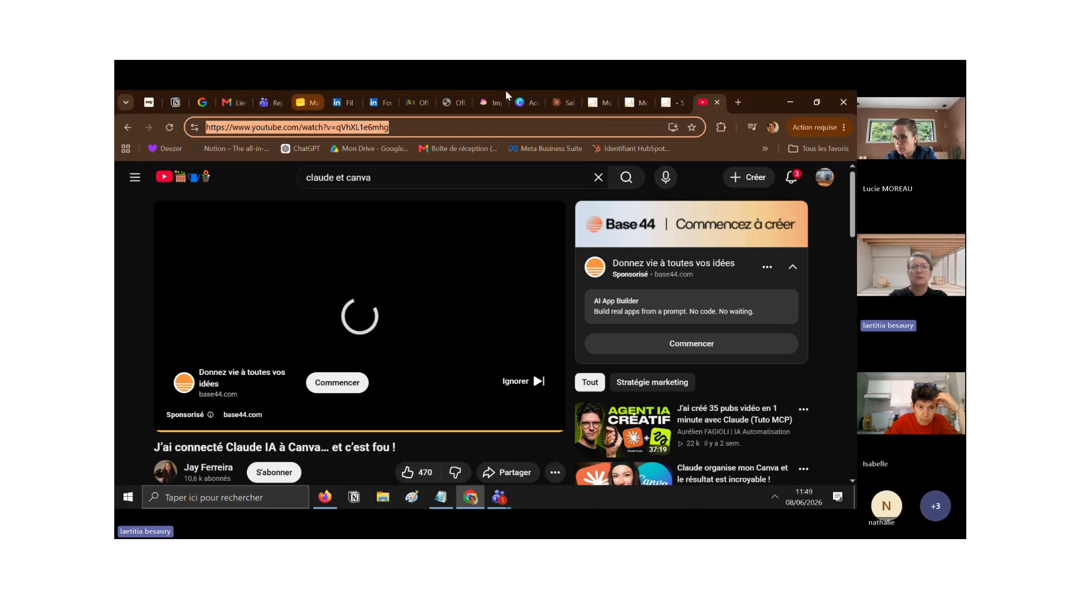
Step: Return to the Elementor page and replace the Vidéo widget's link with the copied YouTube URL
click(673, 100)
click(633, 99)
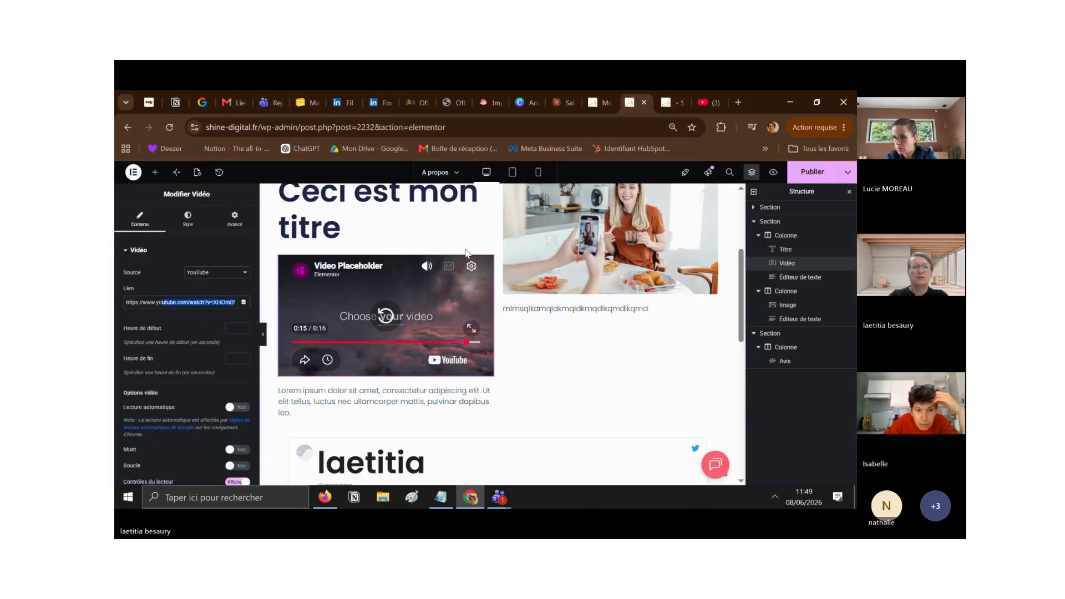
click(146, 302)
key(ctrl+a)
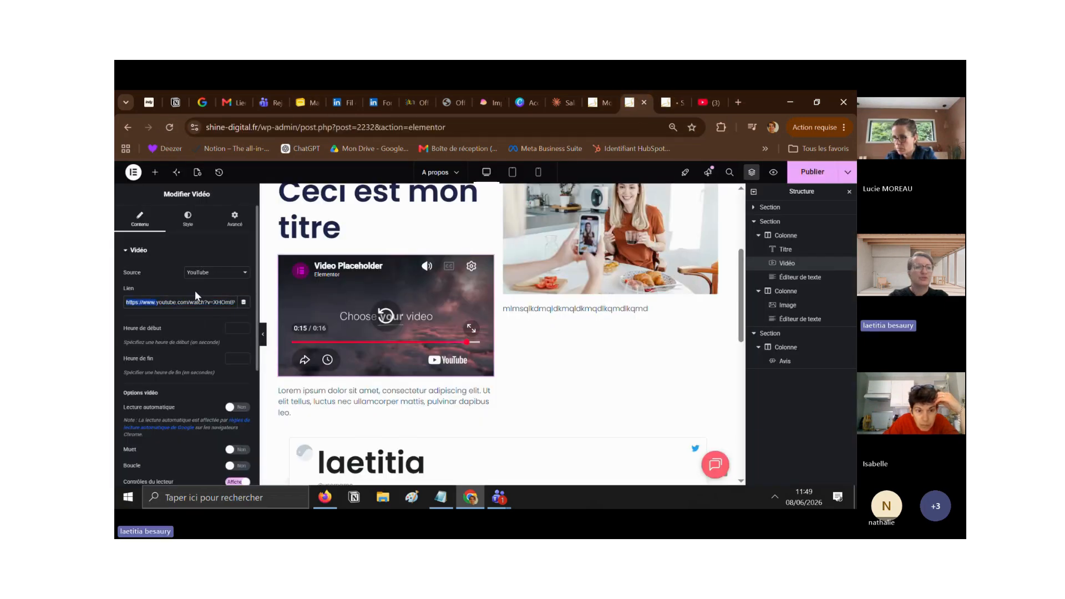
key(ctrl+v)
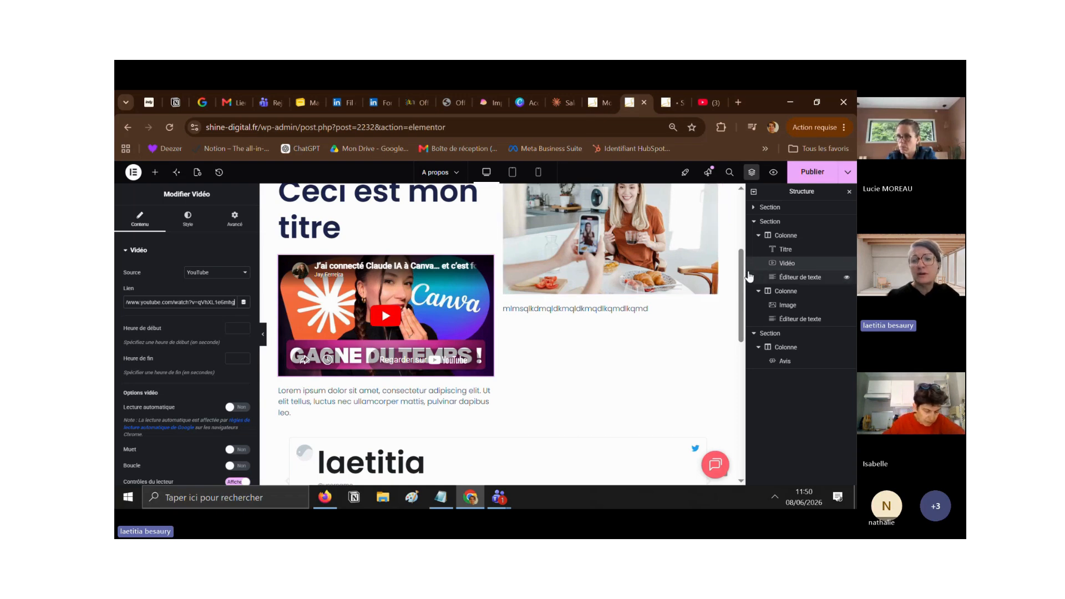
Step: Review the edited page, inspect the second column's text and the heading settings, and display the available widgets
drag(740, 273, 734, 222)
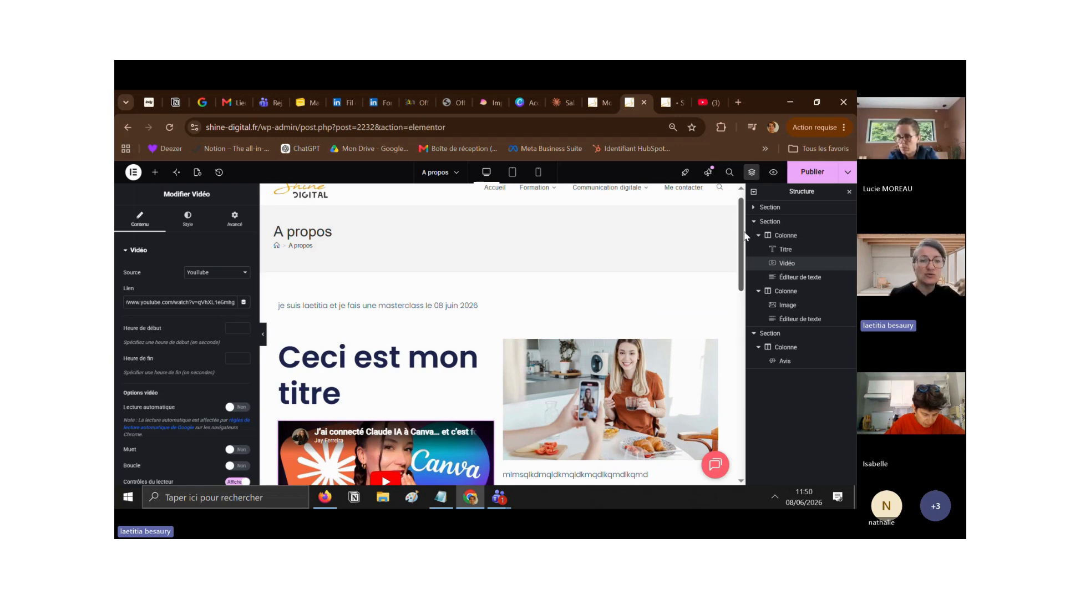
drag(745, 226, 750, 255)
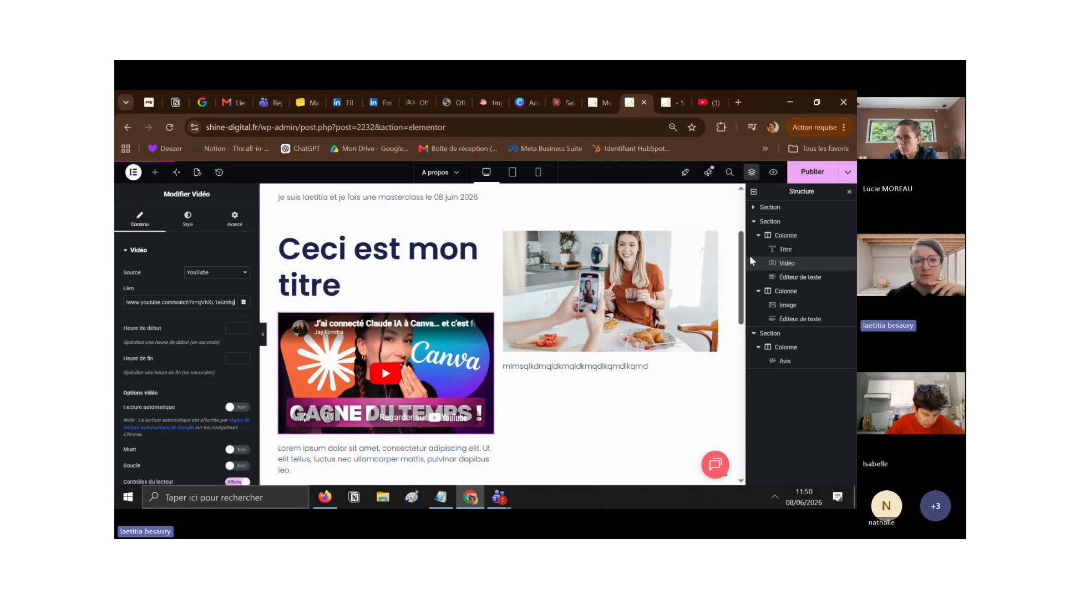
click(584, 377)
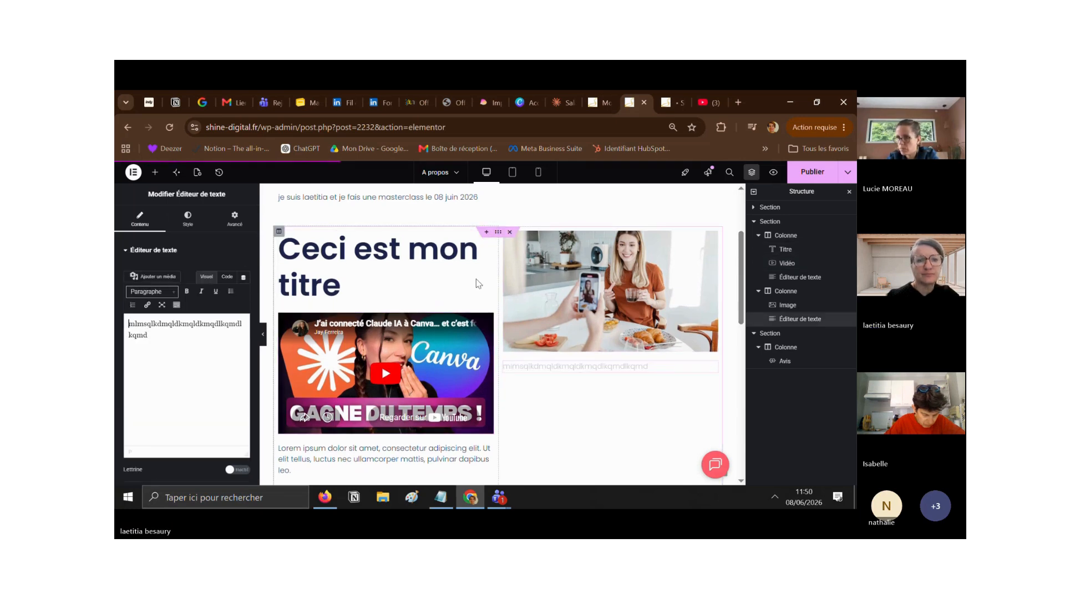
click(445, 278)
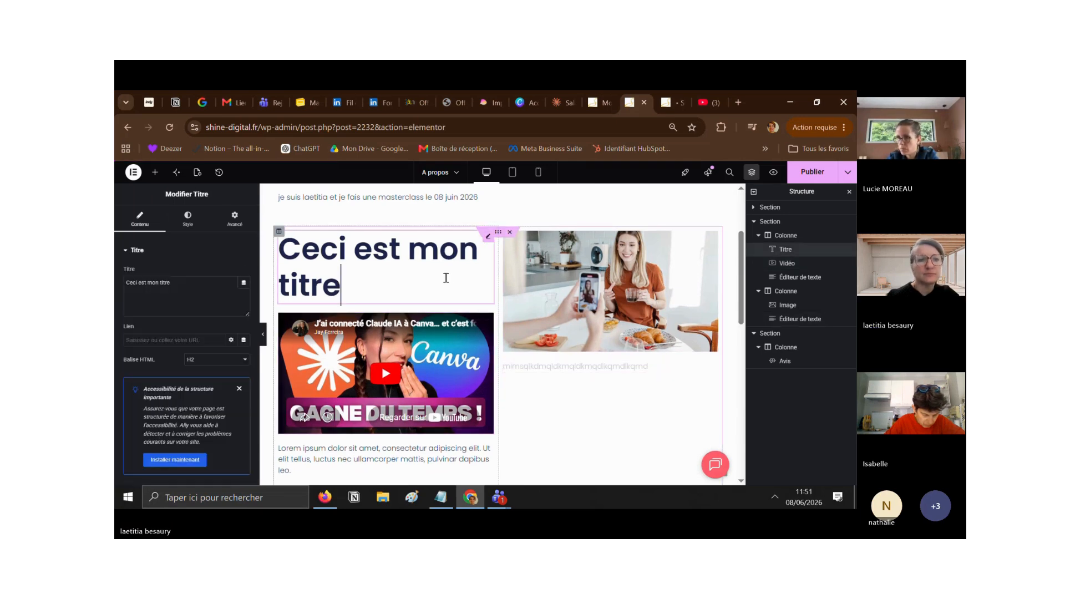
right_click(155, 172)
click(156, 172)
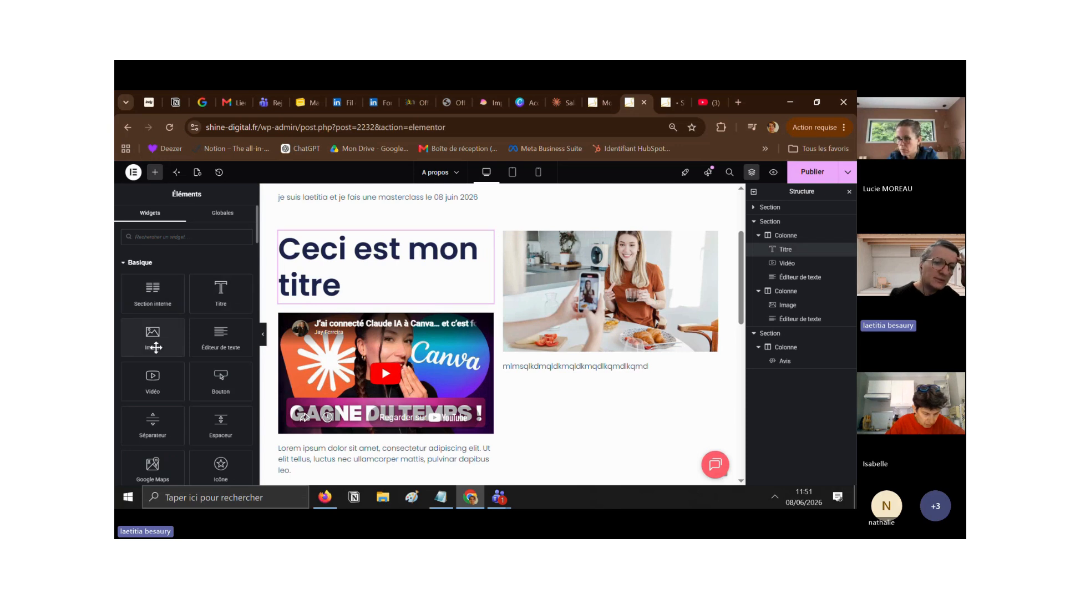
Step: Add a Bouton widget beneath the second column's image and a Liste de lecture vidéo widget beneath the first column's video
drag(214, 383, 526, 370)
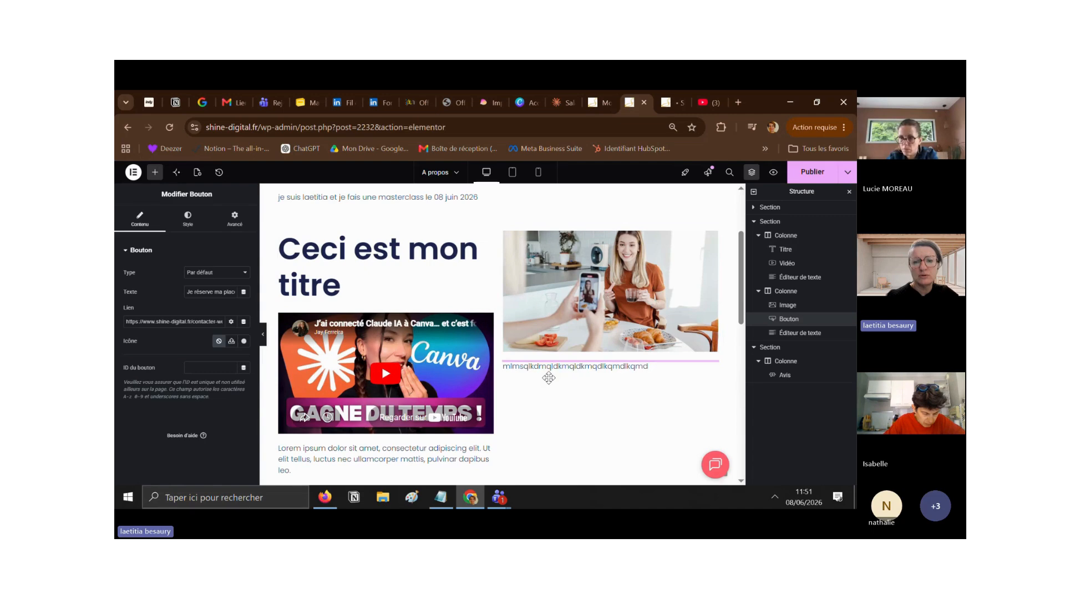
click(680, 284)
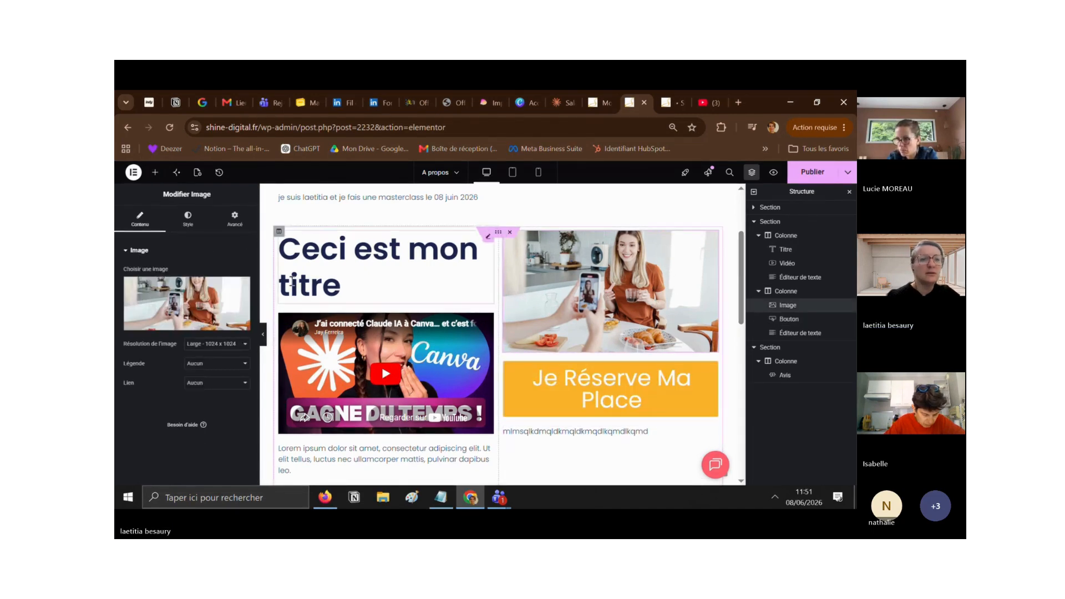
click(155, 172)
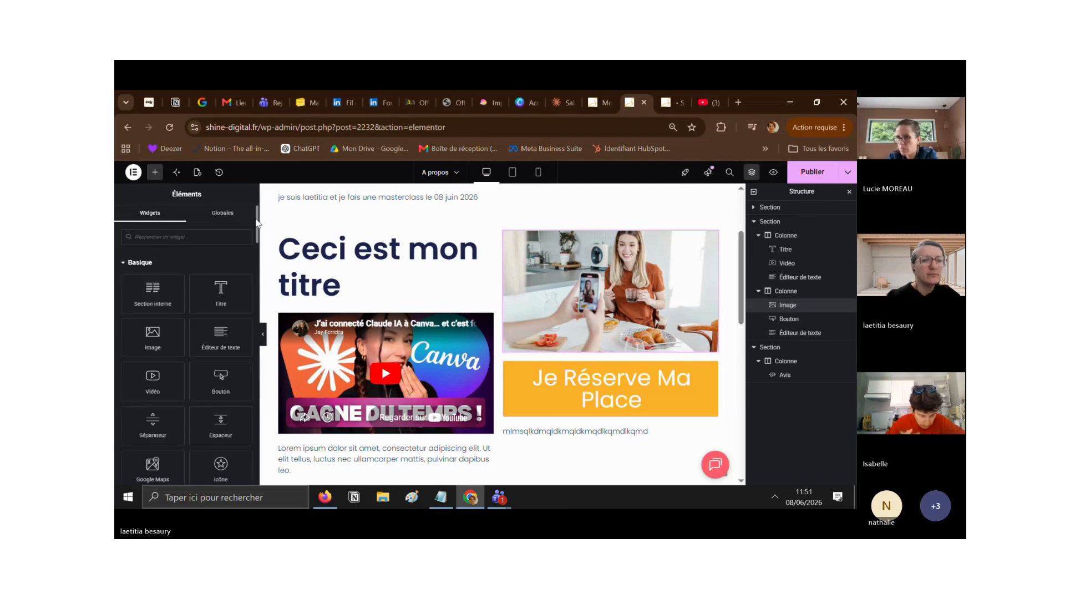
drag(256, 221, 360, 416)
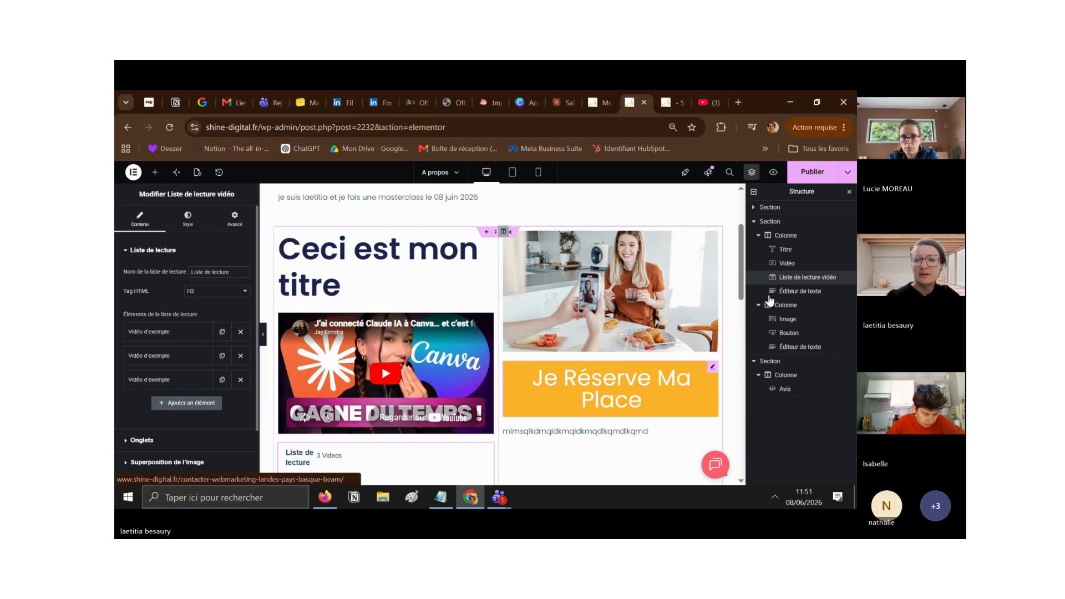
drag(742, 248, 746, 294)
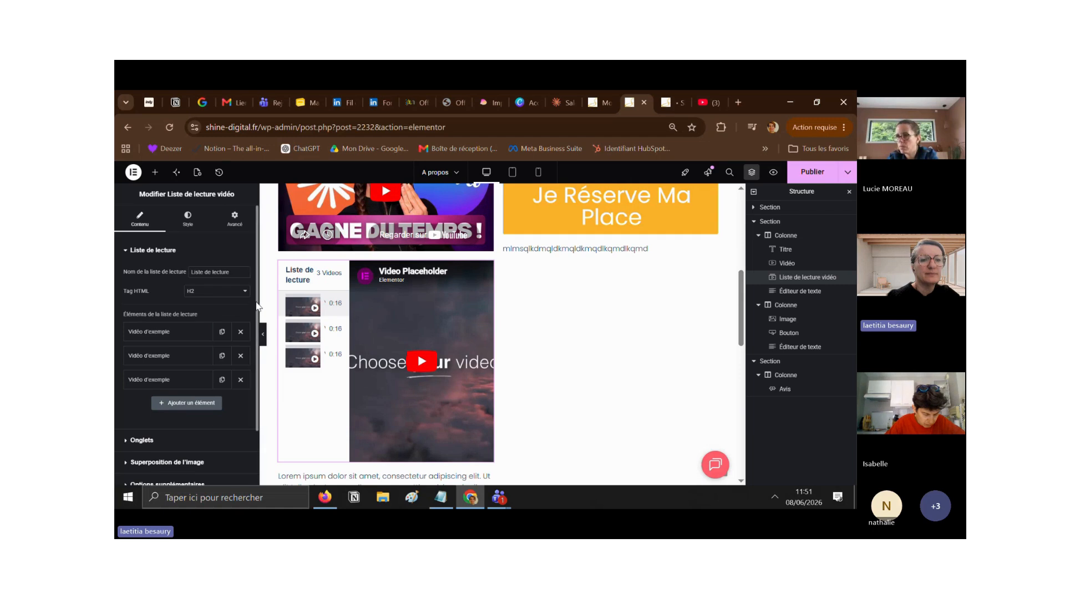
scroll(244, 322, down, 2)
scroll(244, 322, up, 2)
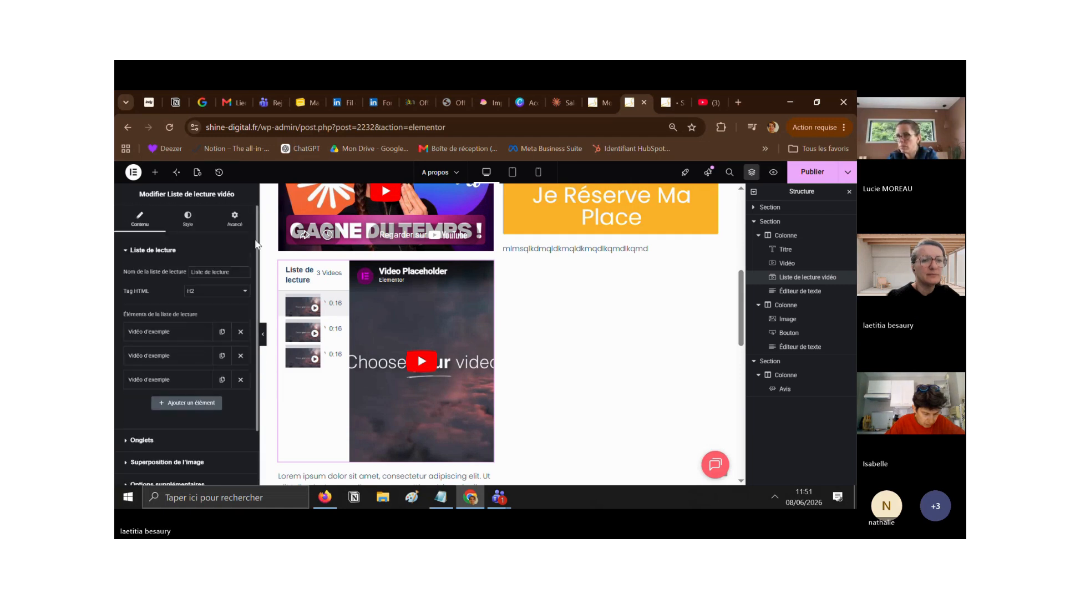
Step: Add an Icônes réseaux sociaux widget below the second column's text and expand its Facebook entry
click(160, 173)
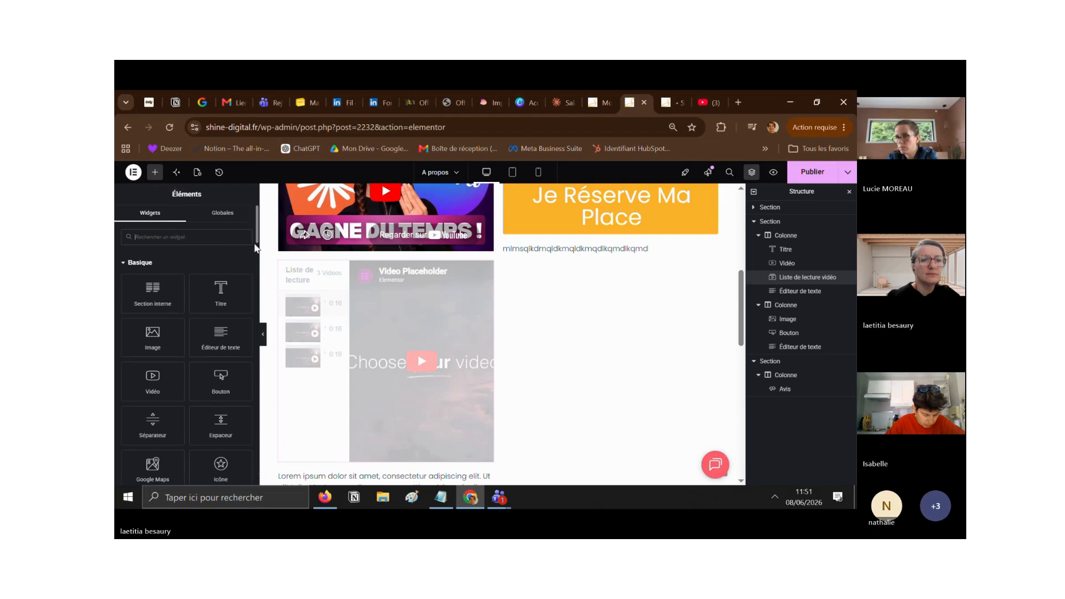
drag(257, 236, 265, 397)
scroll(250, 406, down, 4)
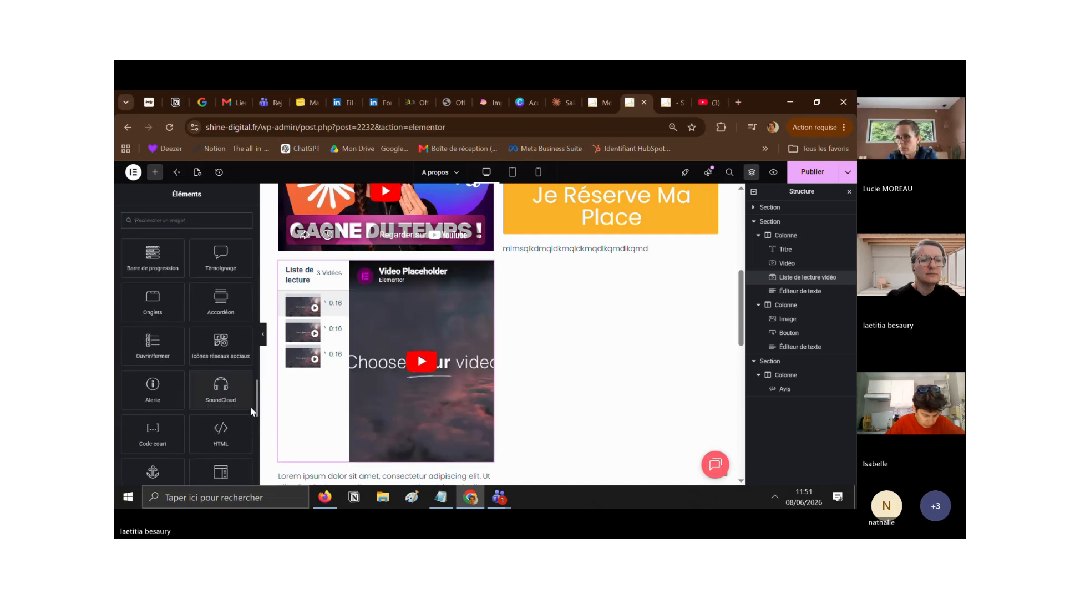
drag(222, 344, 613, 306)
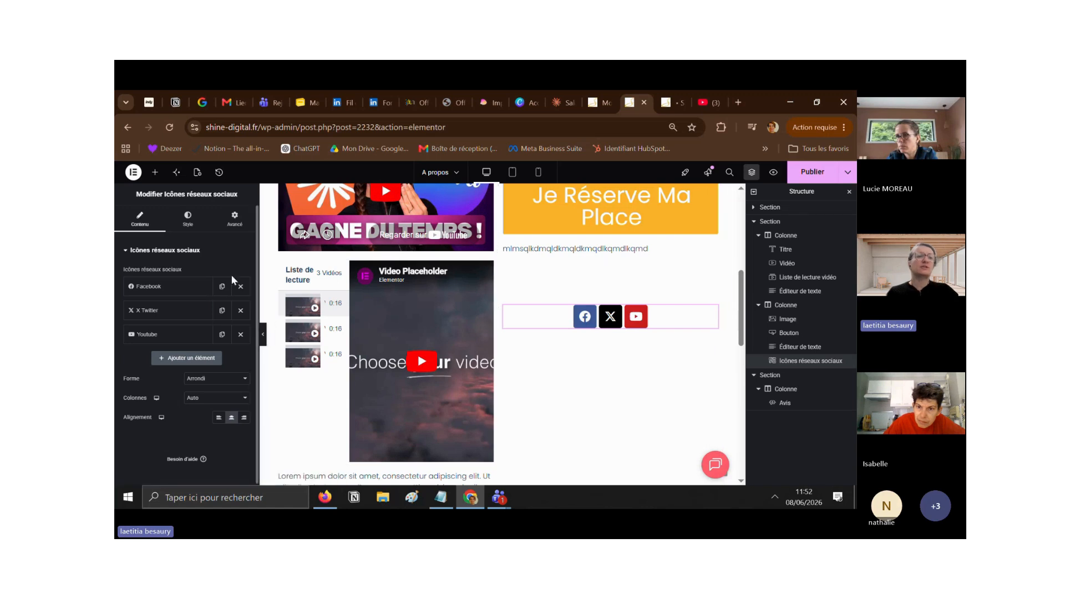
click(158, 286)
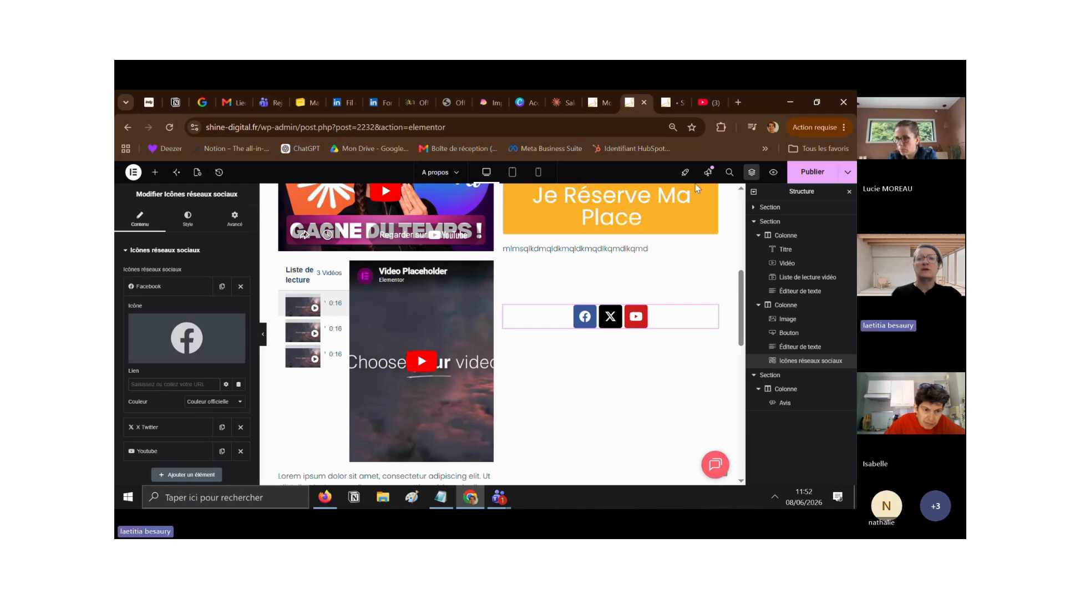
Step: Open facebook.com in a new browser tab and check its web address
click(737, 103)
text(facebook.com)
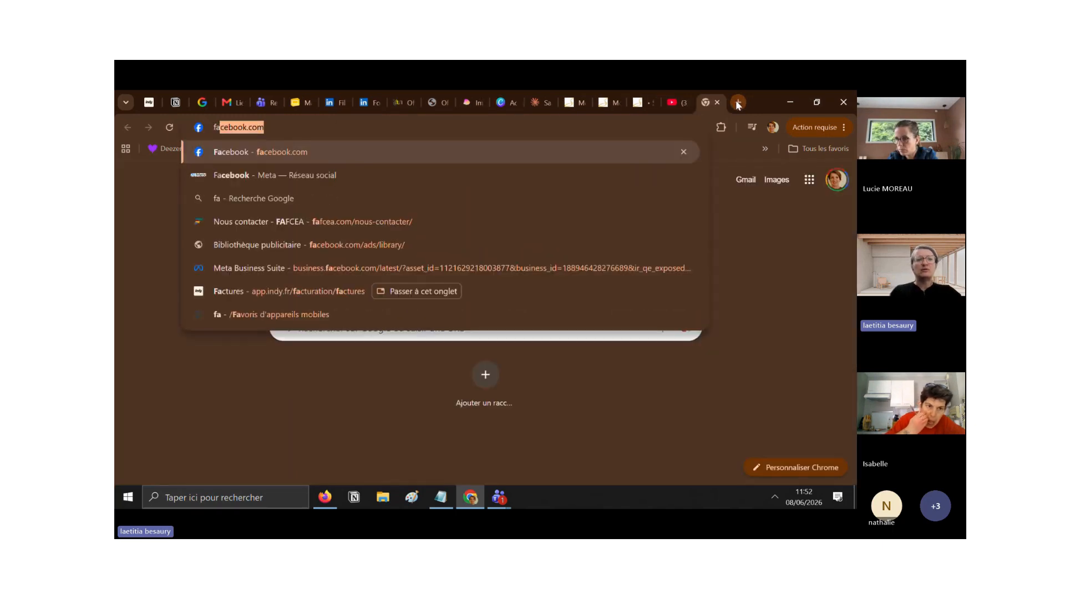
key(Return)
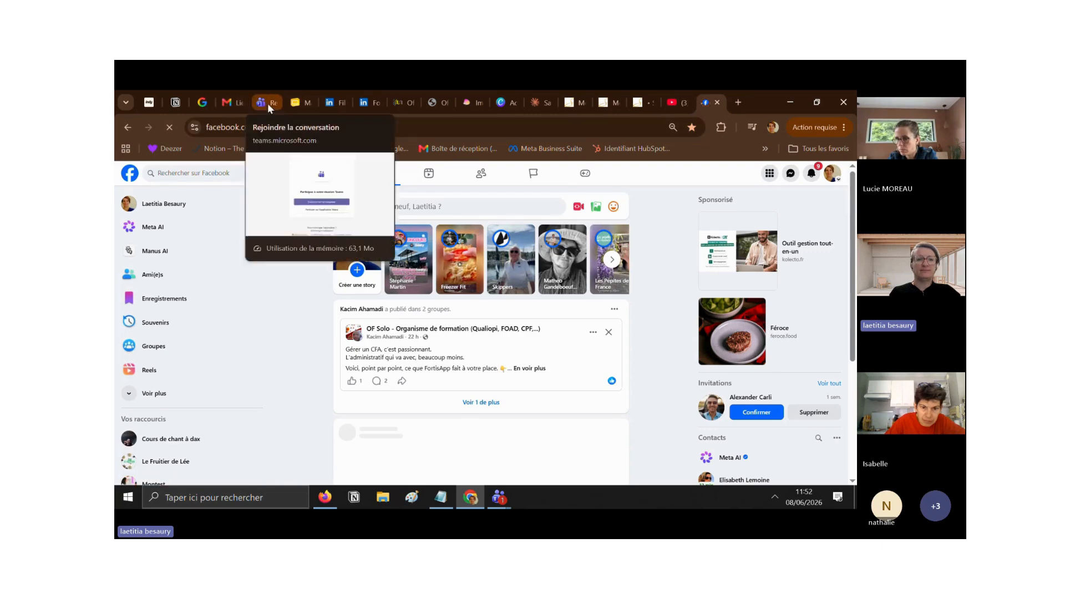
click(299, 131)
key(End)
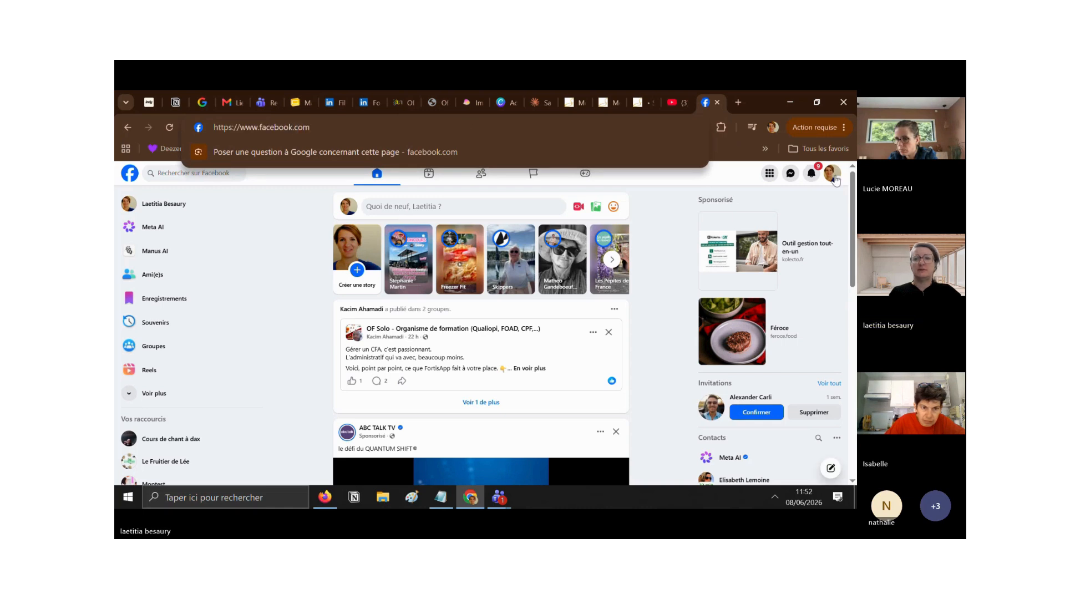
Step: Switch the Facebook profile to Shine Digital, open its page and copy the page's URL
click(833, 173)
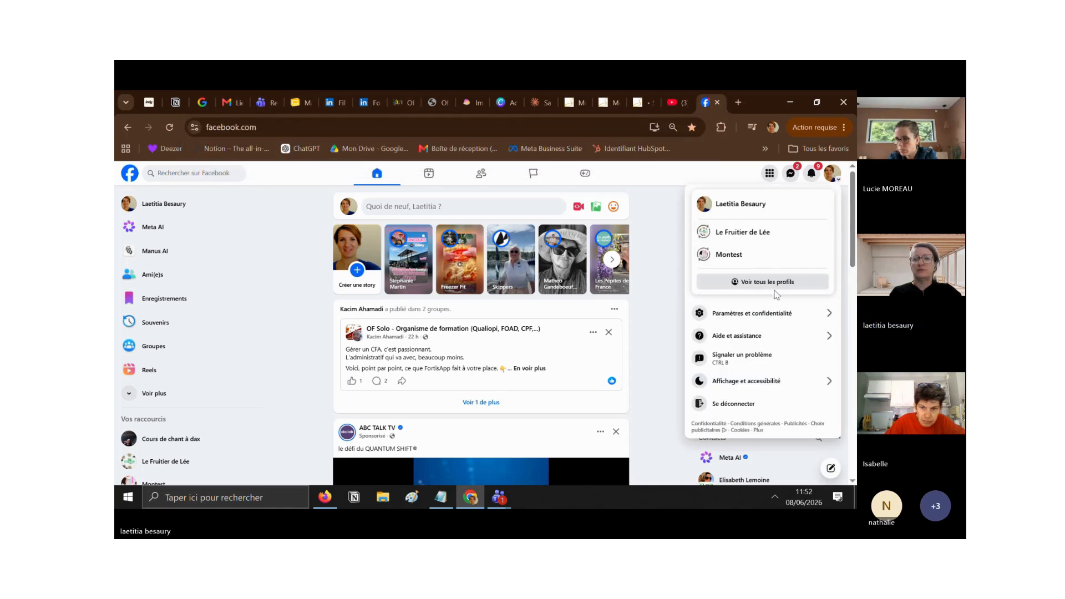
click(769, 282)
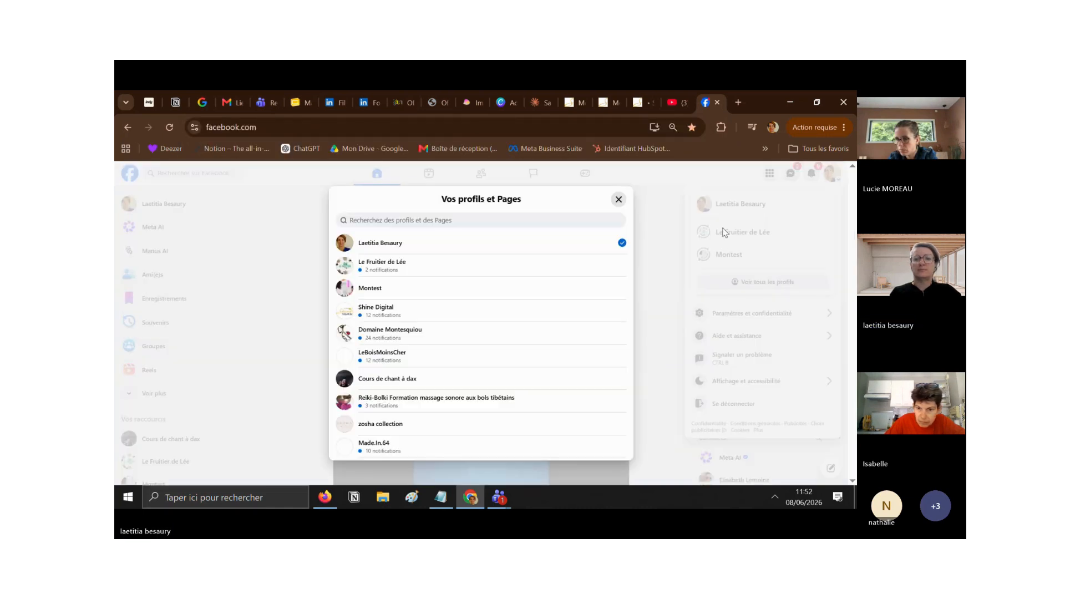
click(418, 312)
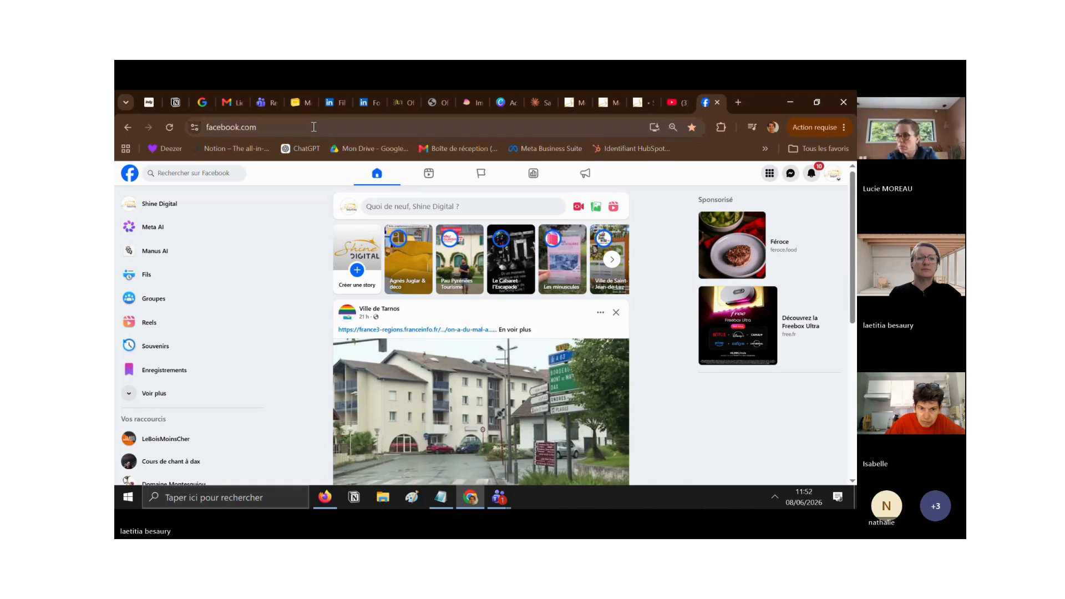
click(349, 210)
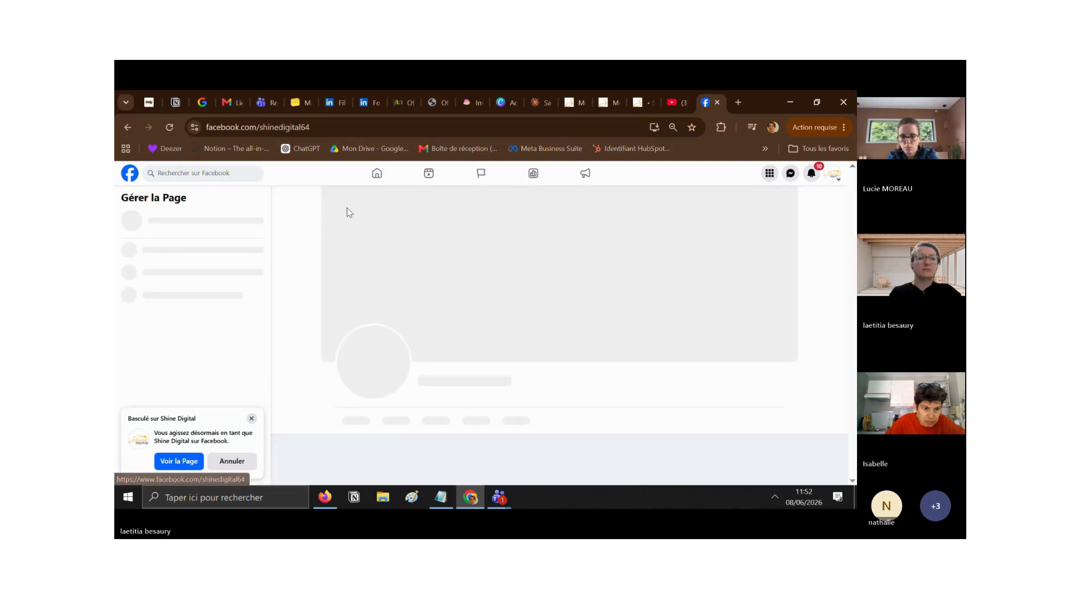
drag(328, 128, 125, 139)
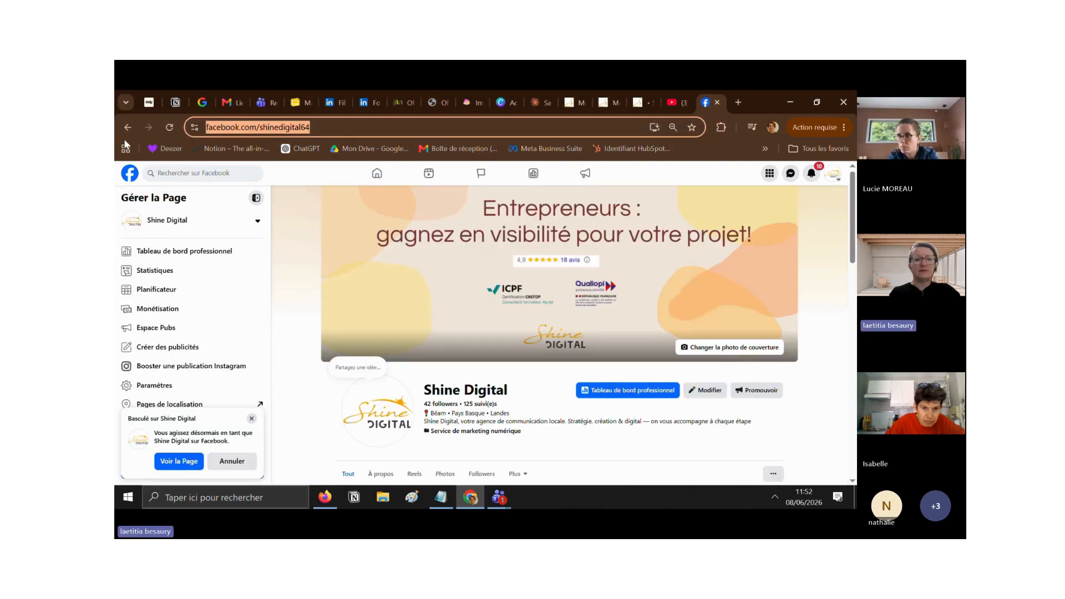
Step: Return to the Elementor page being edited and paste the Shine Digital Facebook URL as the Facebook icon's link
click(674, 102)
click(642, 100)
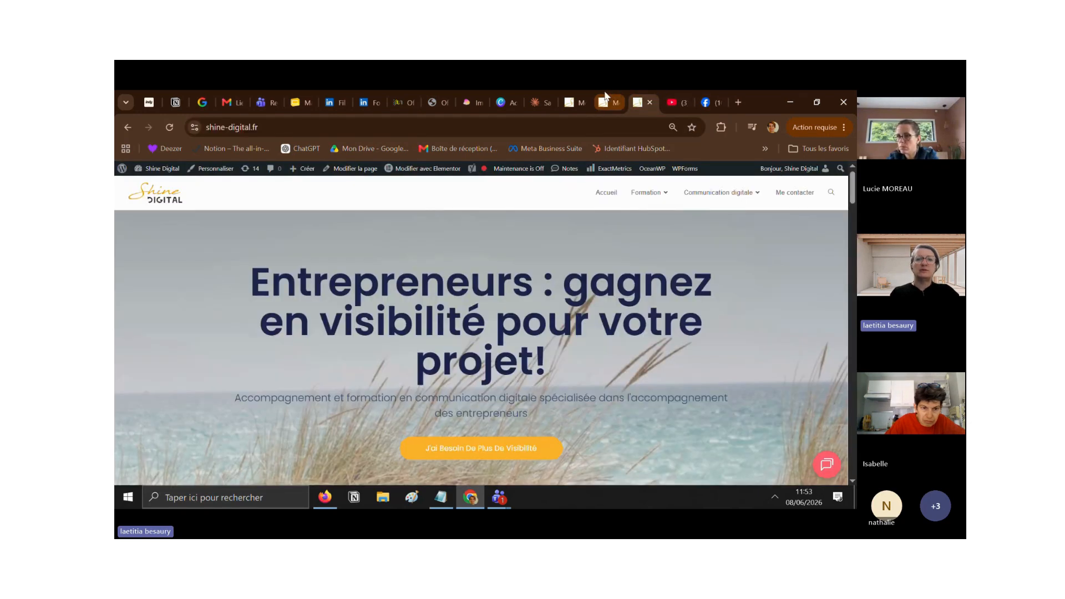
click(572, 102)
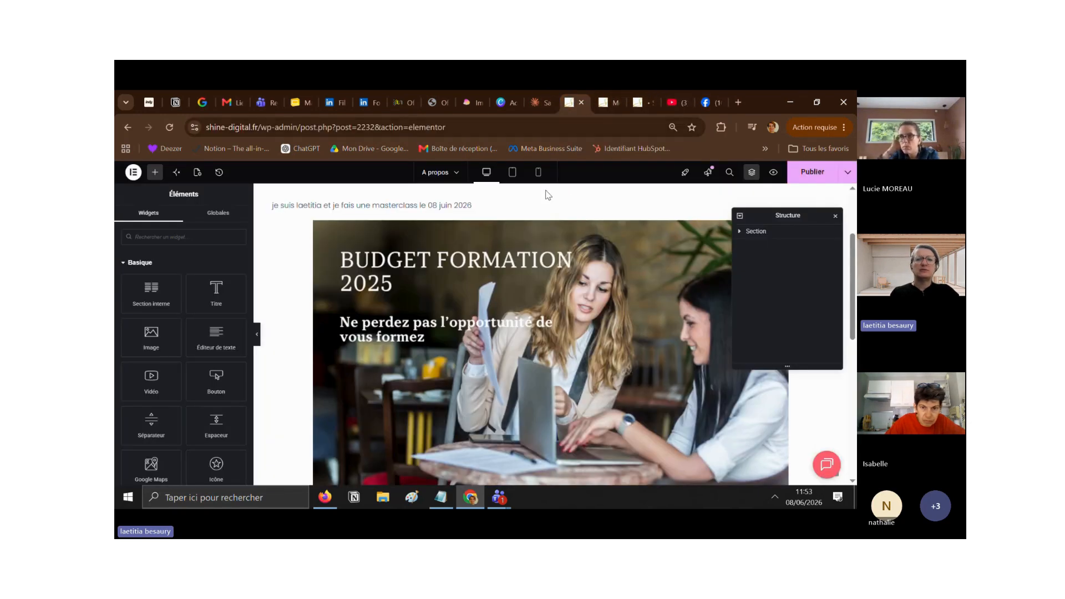
click(606, 102)
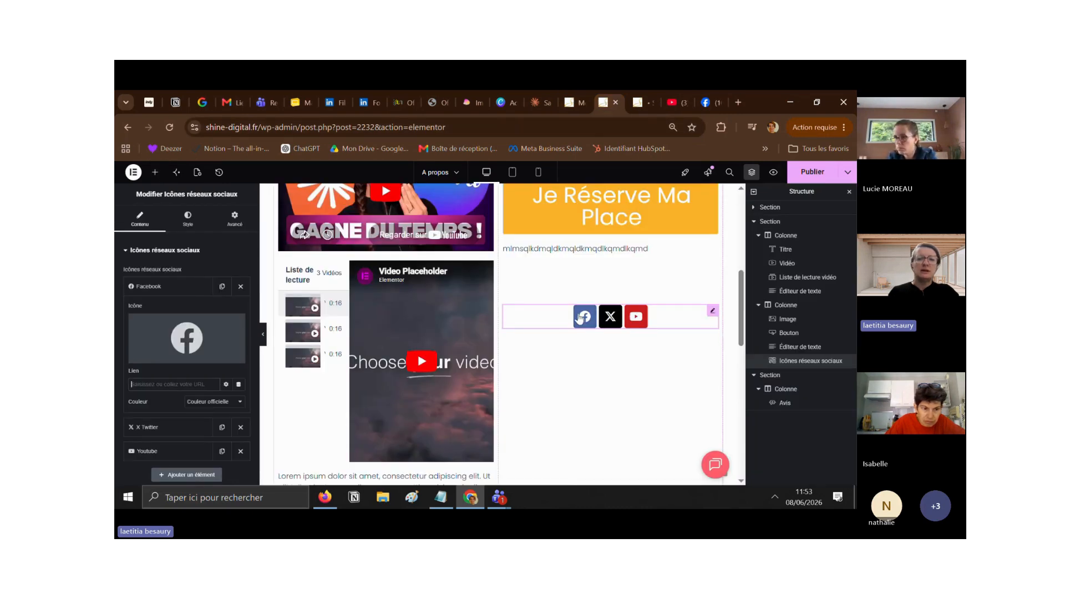
click(173, 385)
key(ctrl+v)
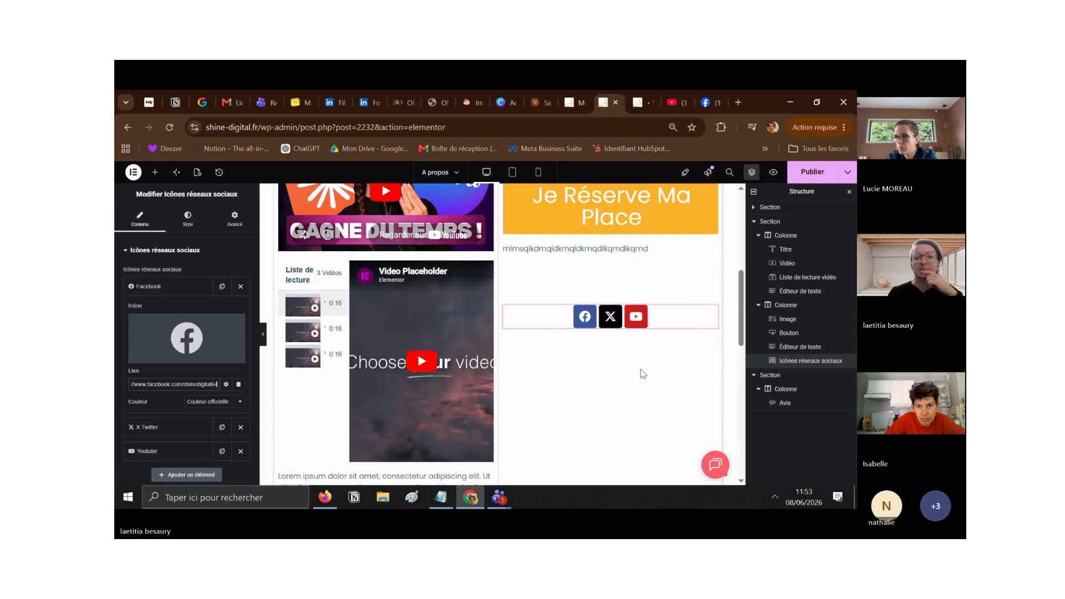
Step: Publish the A propos page and review its preview from the header down to the testimonial carousel
drag(739, 317, 733, 238)
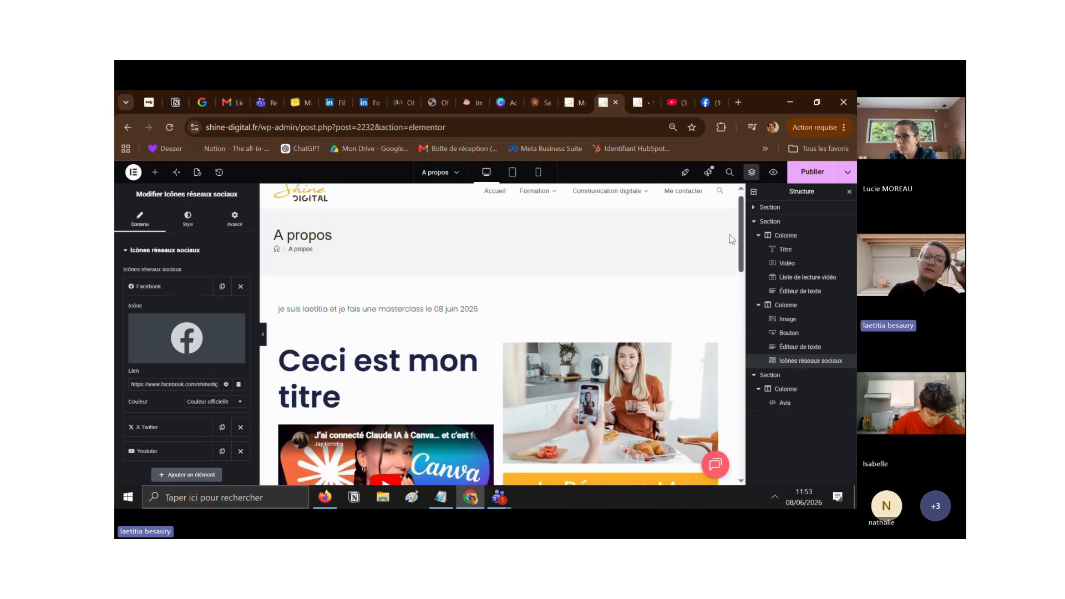
click(820, 171)
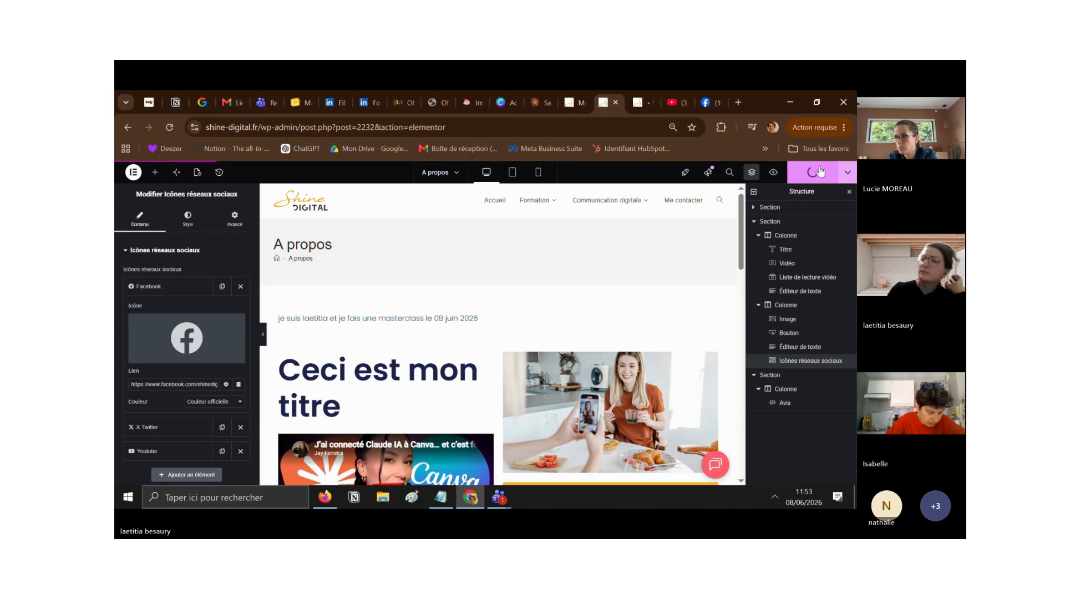
click(774, 173)
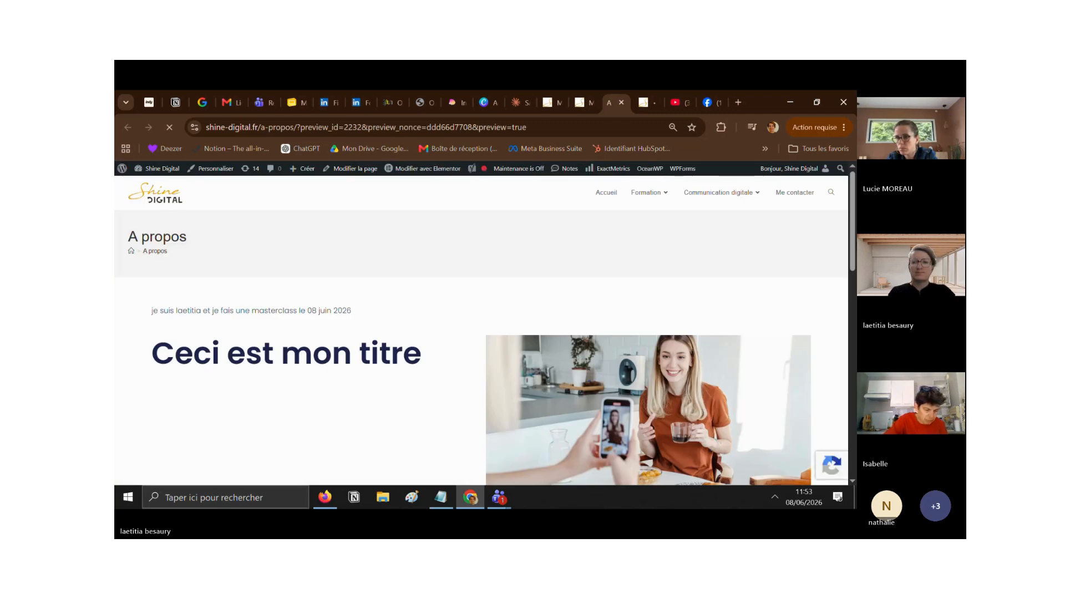
drag(853, 205, 839, 326)
scroll(401, 393, up, 6)
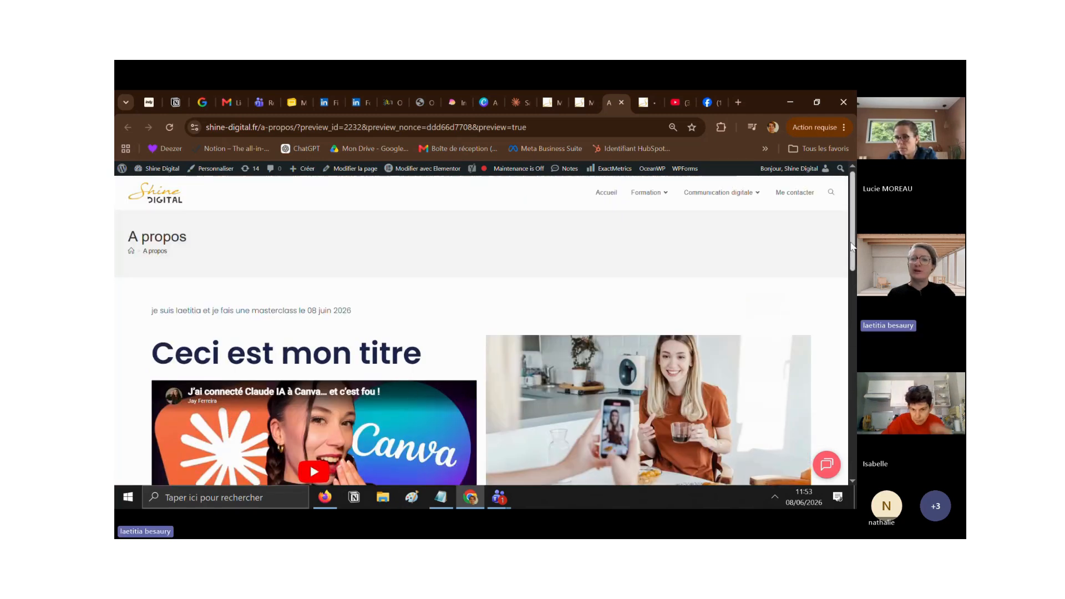
scroll(401, 393, down, 3)
scroll(401, 393, down, 5)
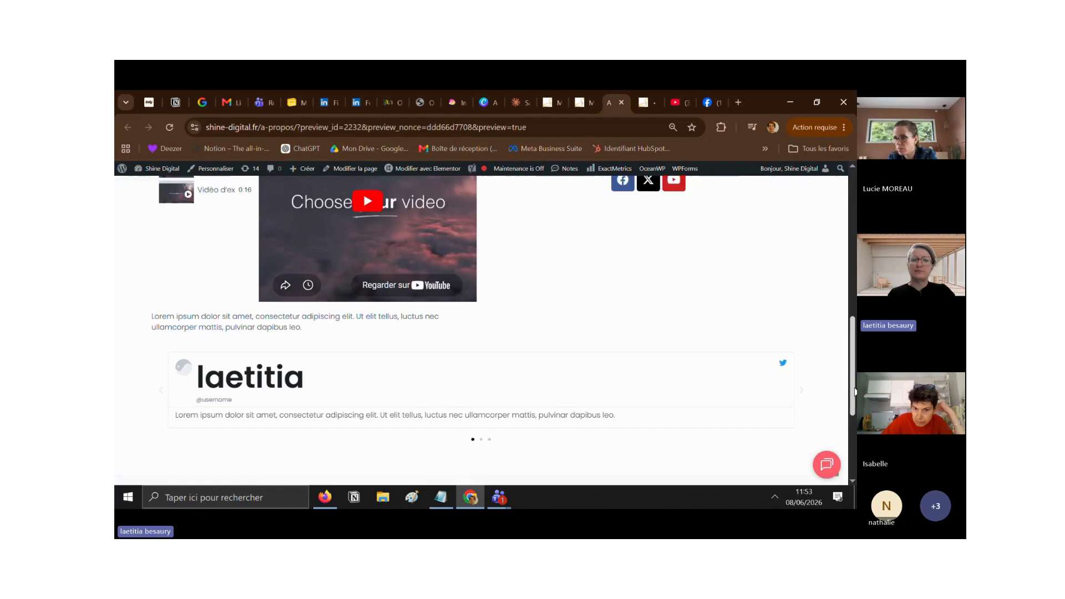
scroll(400, 393, up, 8)
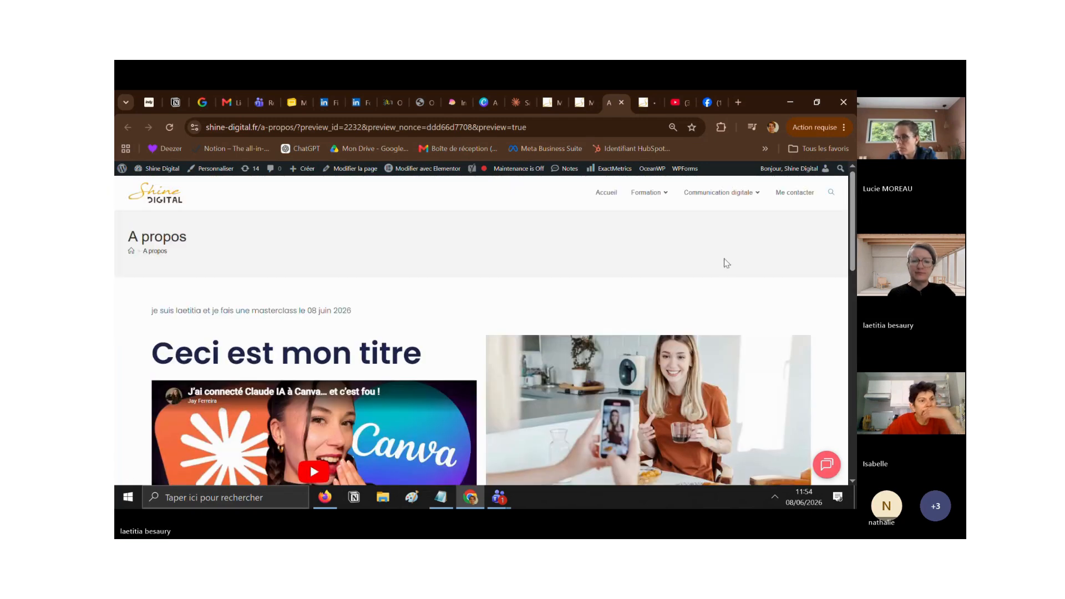
Step: Switch to the Teams meeting window to check the participants, and return to the page preview
mouse_move(506, 502)
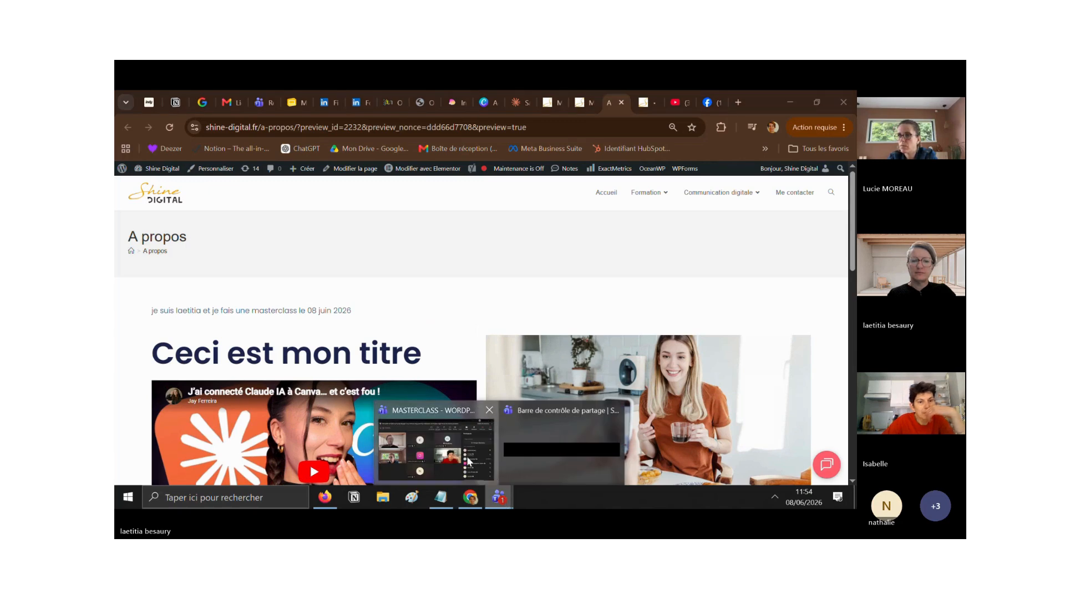
click(433, 444)
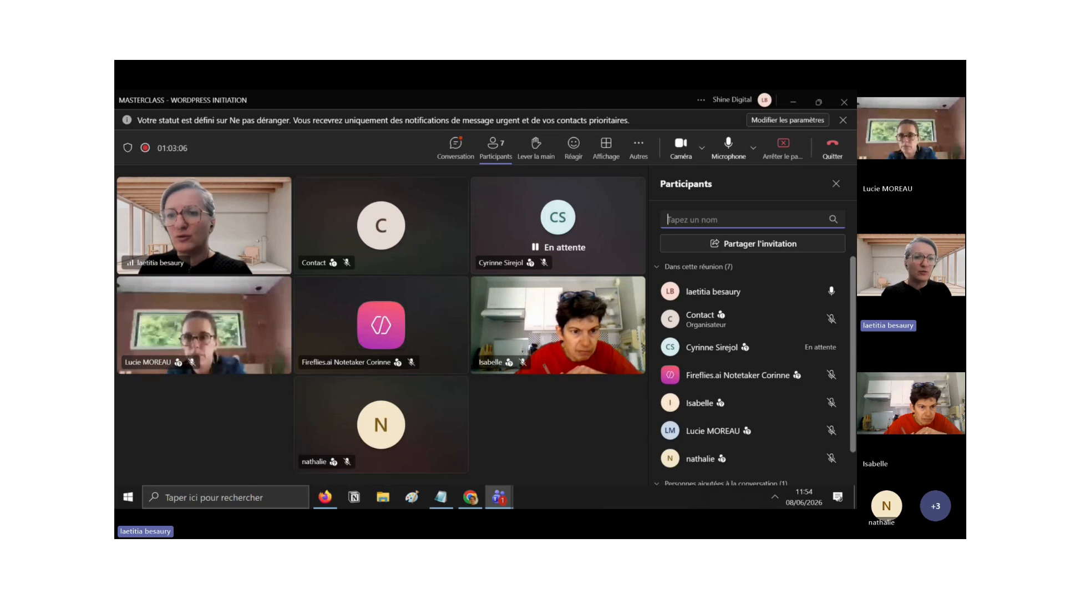
click(795, 102)
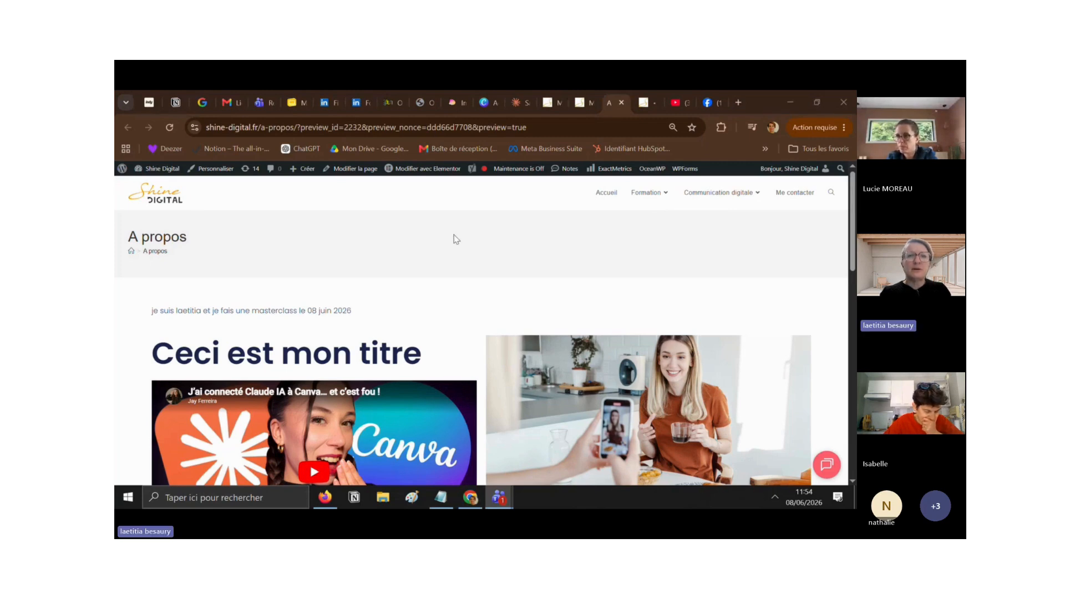
Step: View slide 20, "Modifier le contenu de la page", in the Masterclass presentation and go back to the open Elementor editors
click(293, 103)
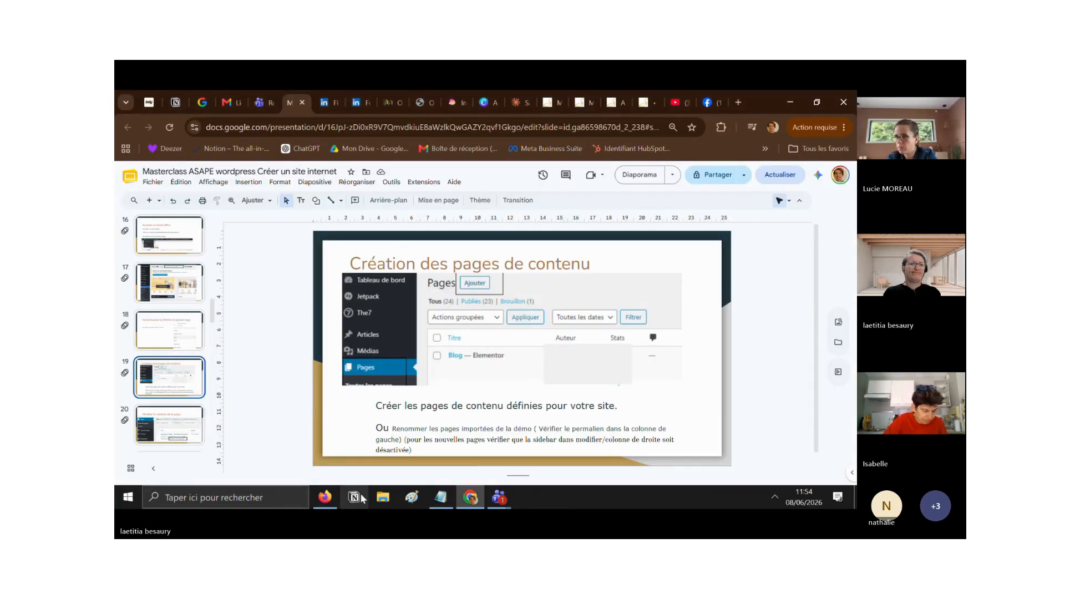
click(182, 419)
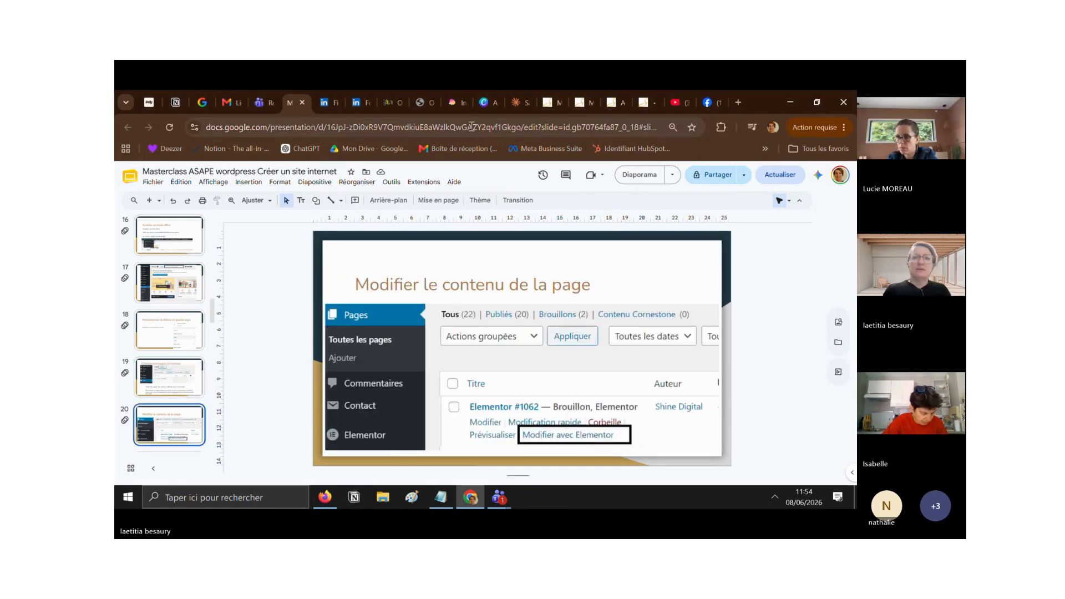
click(574, 96)
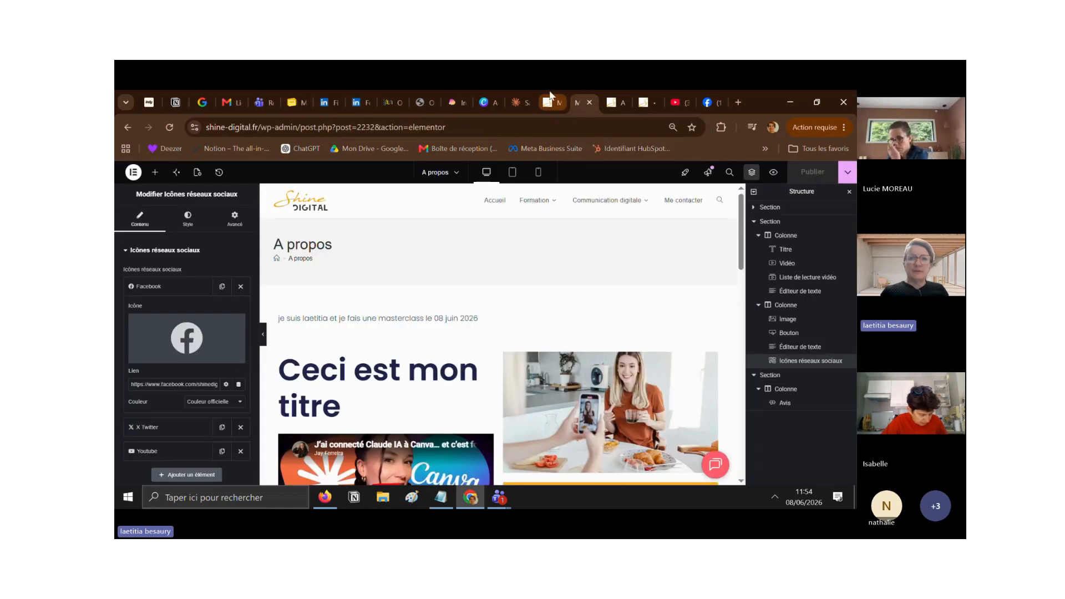
click(551, 97)
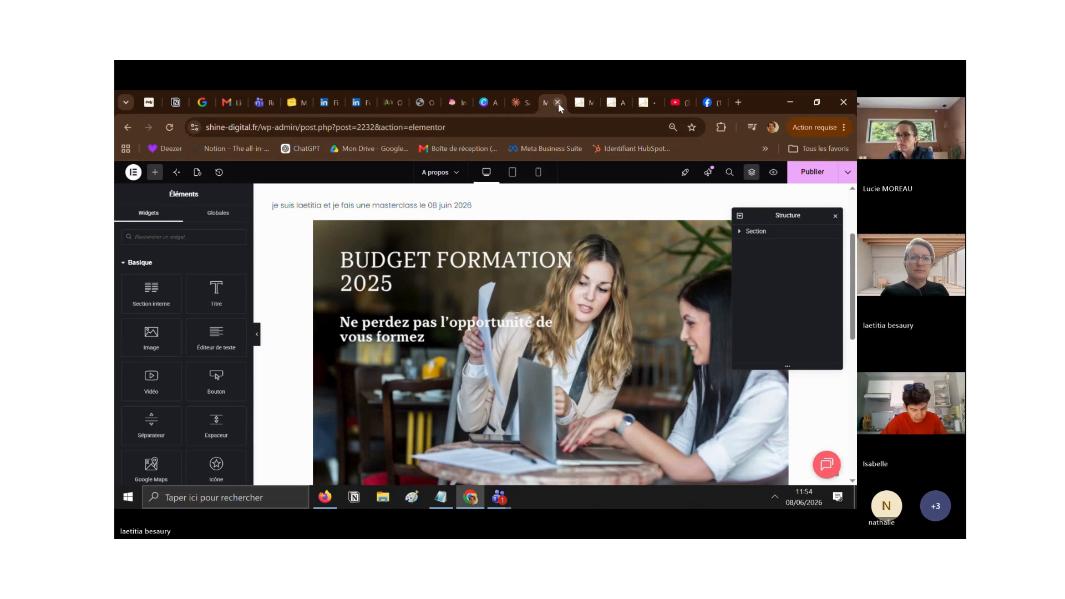
Step: Close the duplicate Elementor editor, go from the page preview to the WordPress dashboard and list all the site's pages
click(558, 102)
click(604, 102)
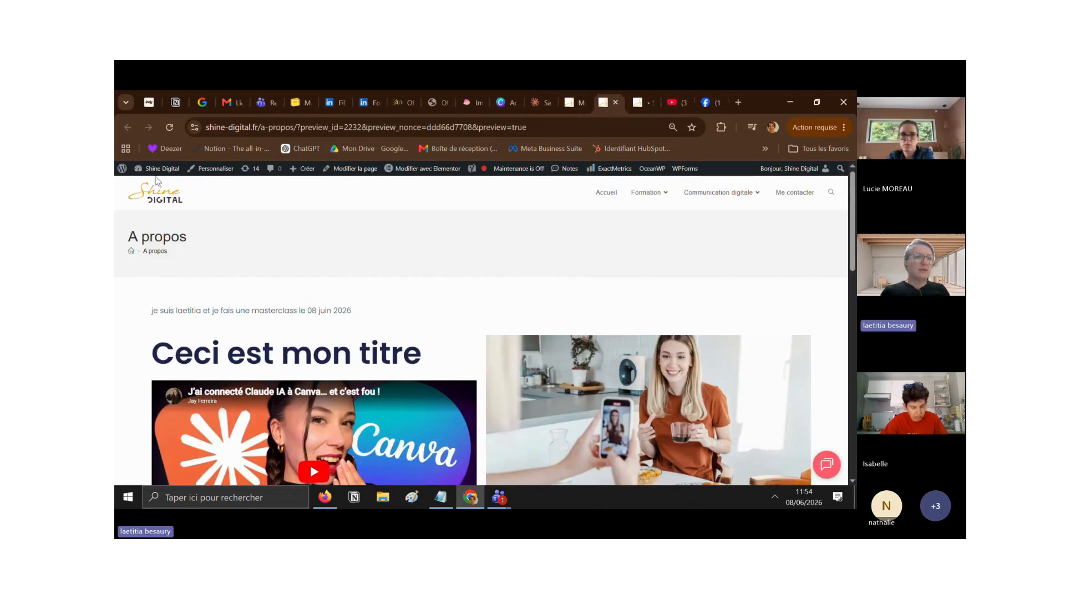
mouse_move(153, 177)
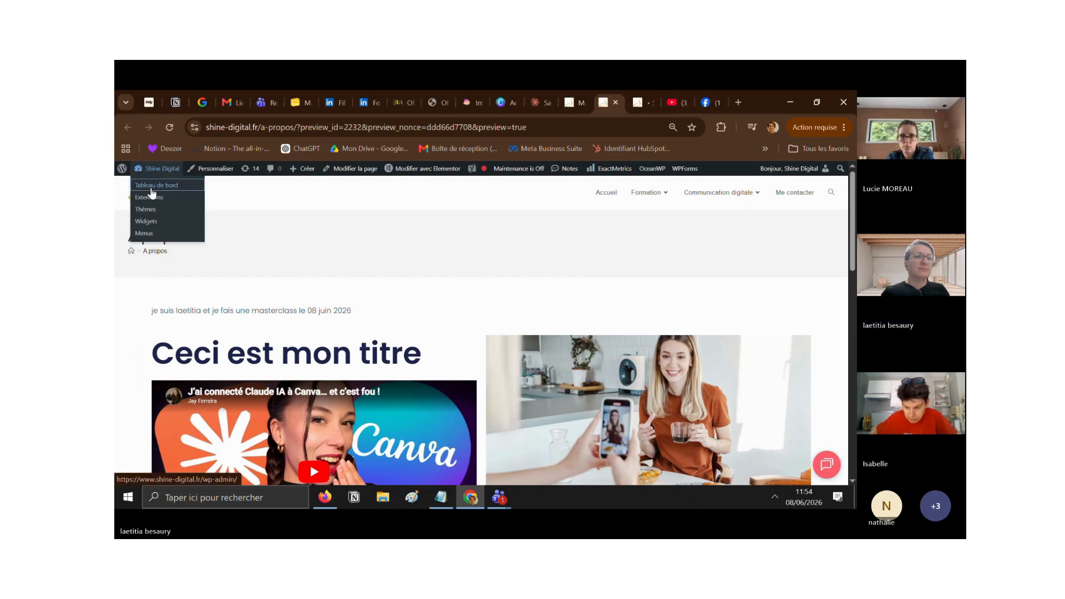
click(151, 189)
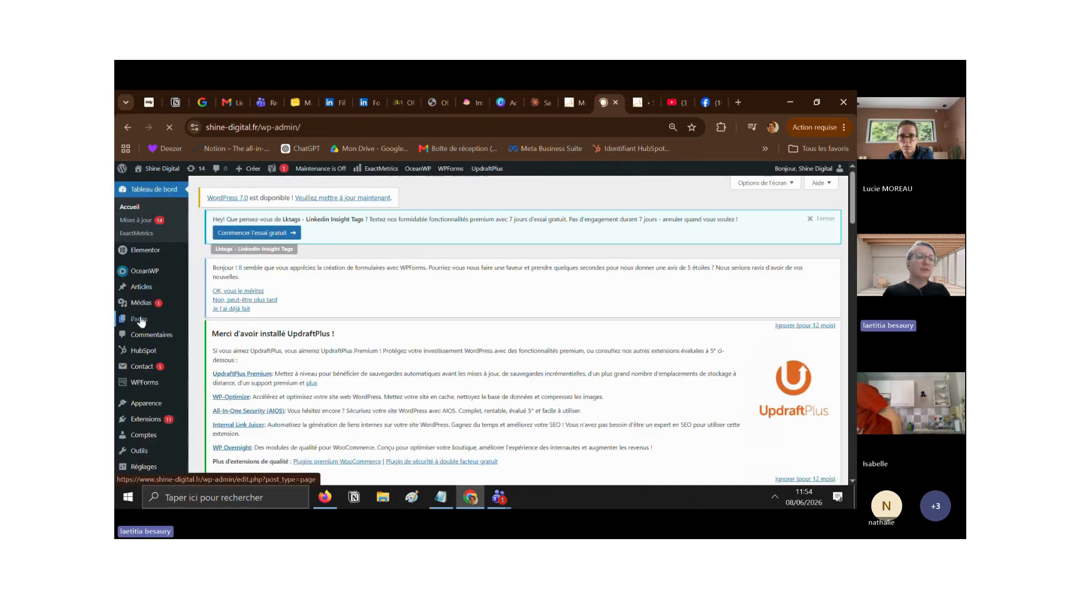
mouse_move(141, 322)
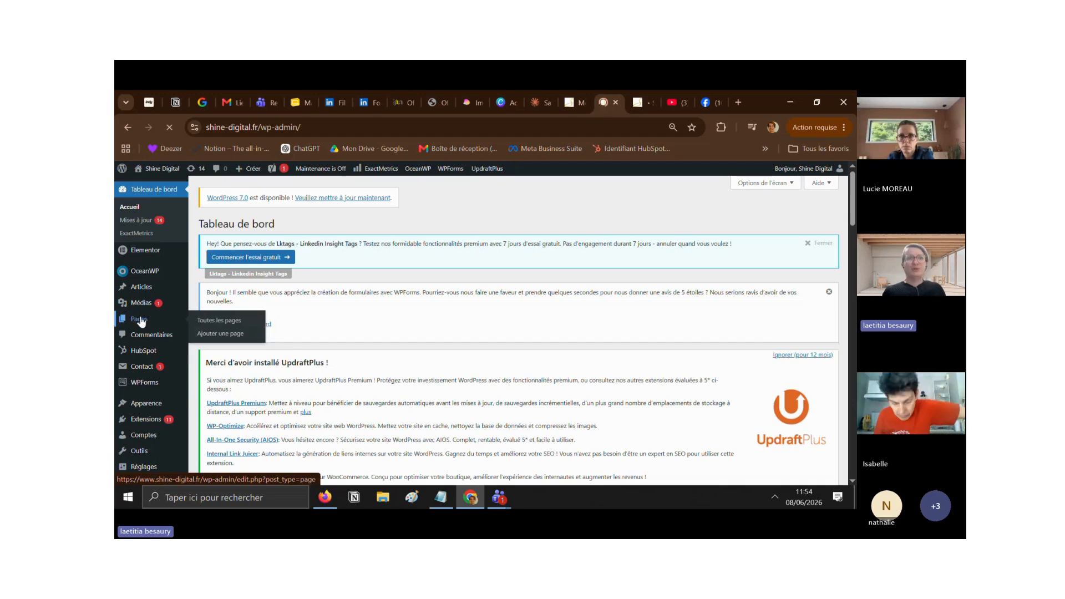
click(139, 320)
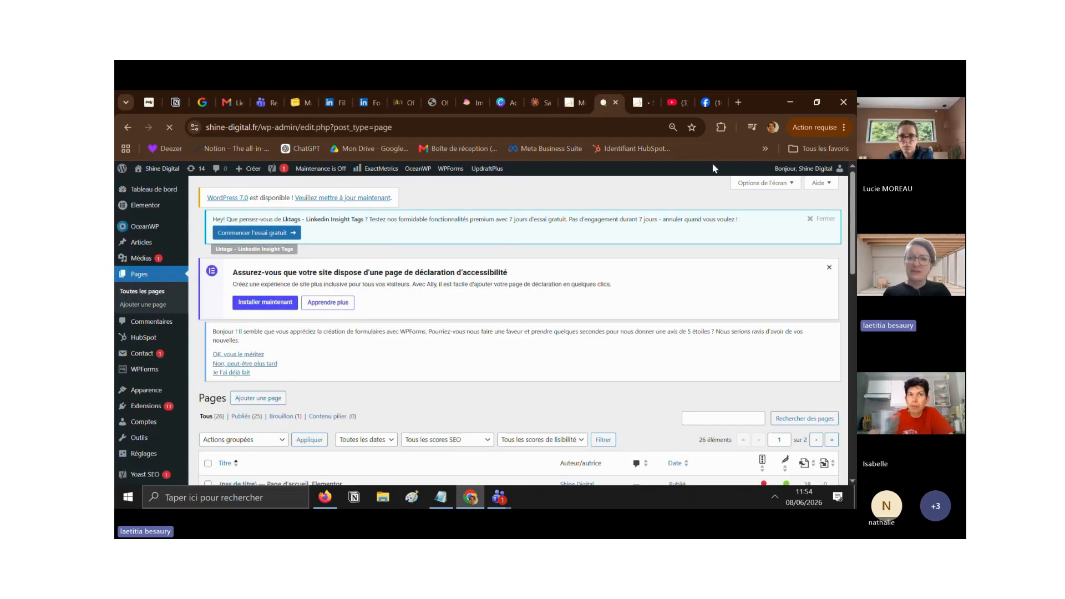
drag(854, 208, 854, 267)
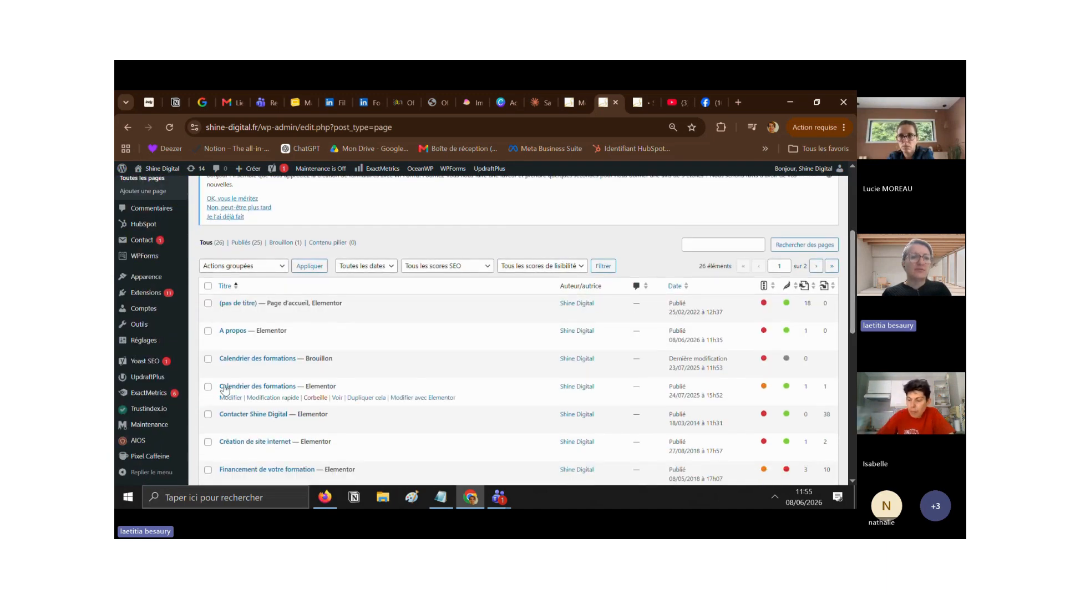
Step: Check the A propos page's editing options and its open Elementor editor, and open the page with the Modifier option
mouse_move(233, 332)
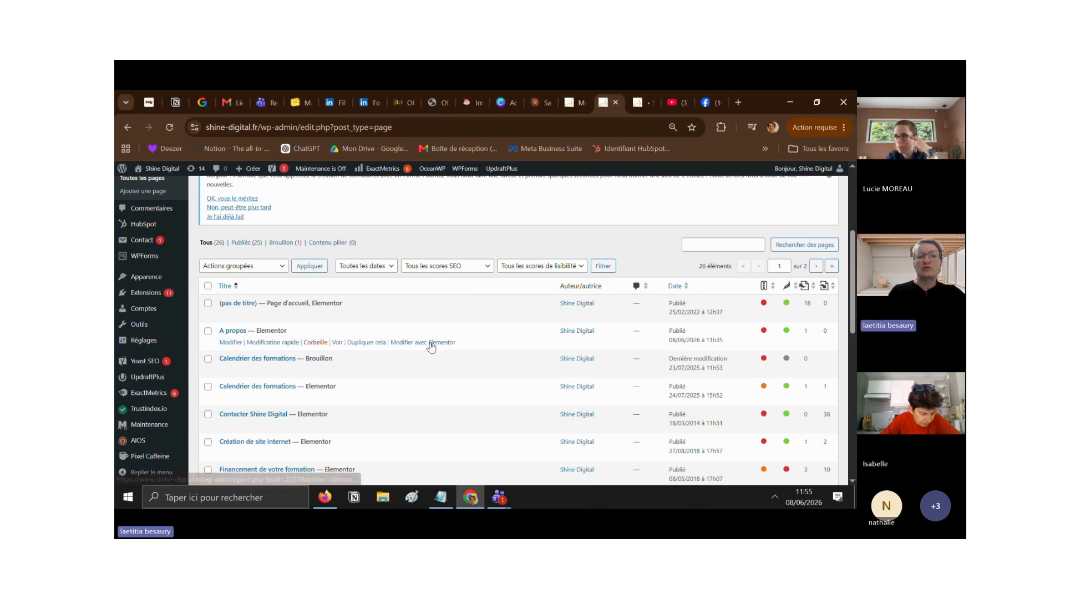
click(634, 101)
click(603, 99)
click(582, 98)
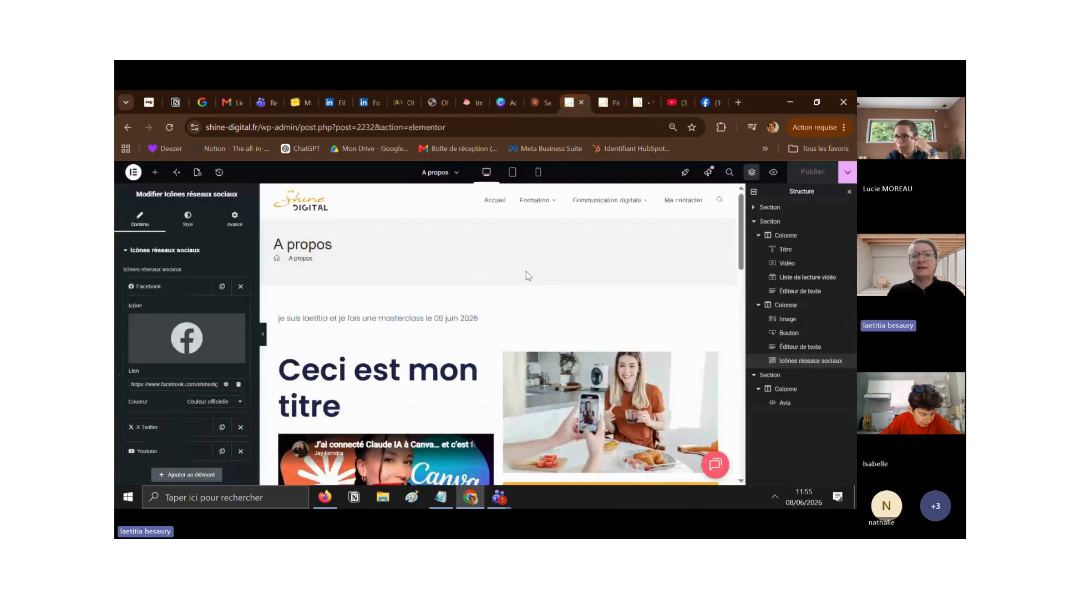
click(603, 102)
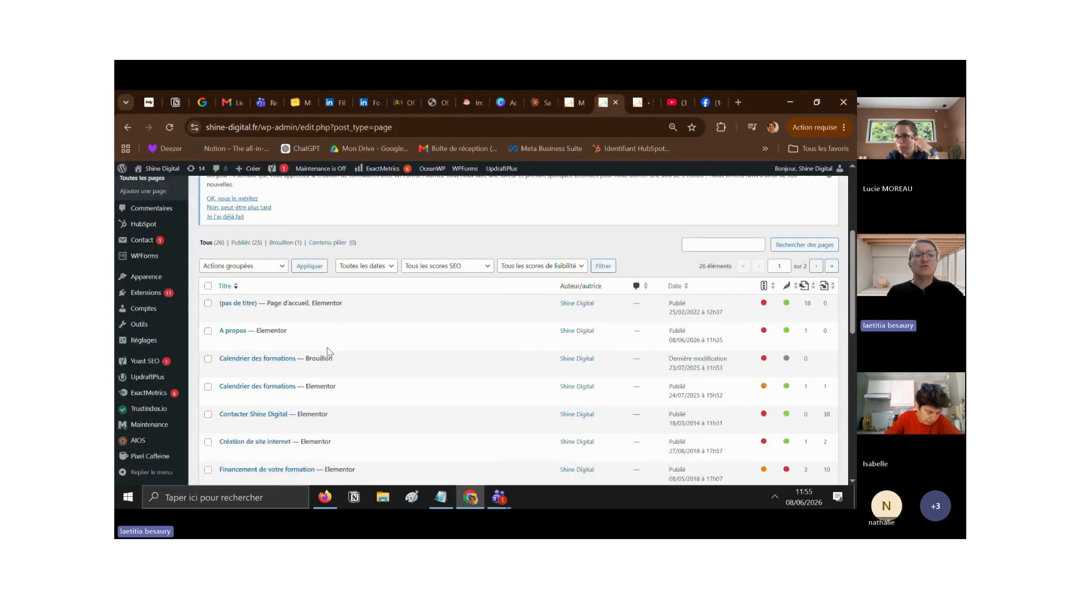
click(231, 342)
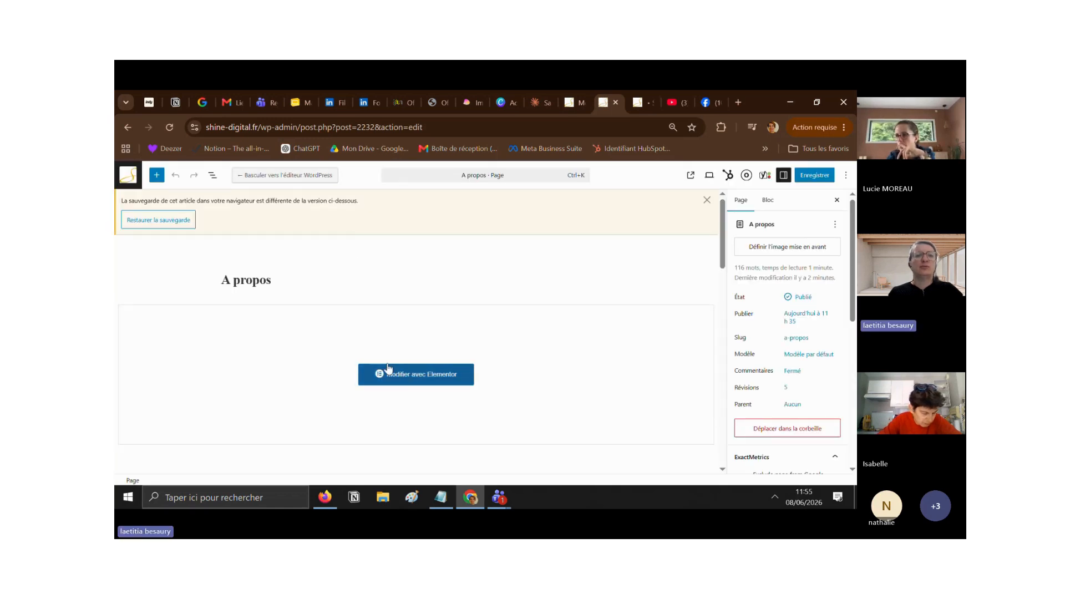
Step: Show slide 21, "Configuration hébergement", of the Masterclass presentation in full screen, and exit the slideshow
click(295, 97)
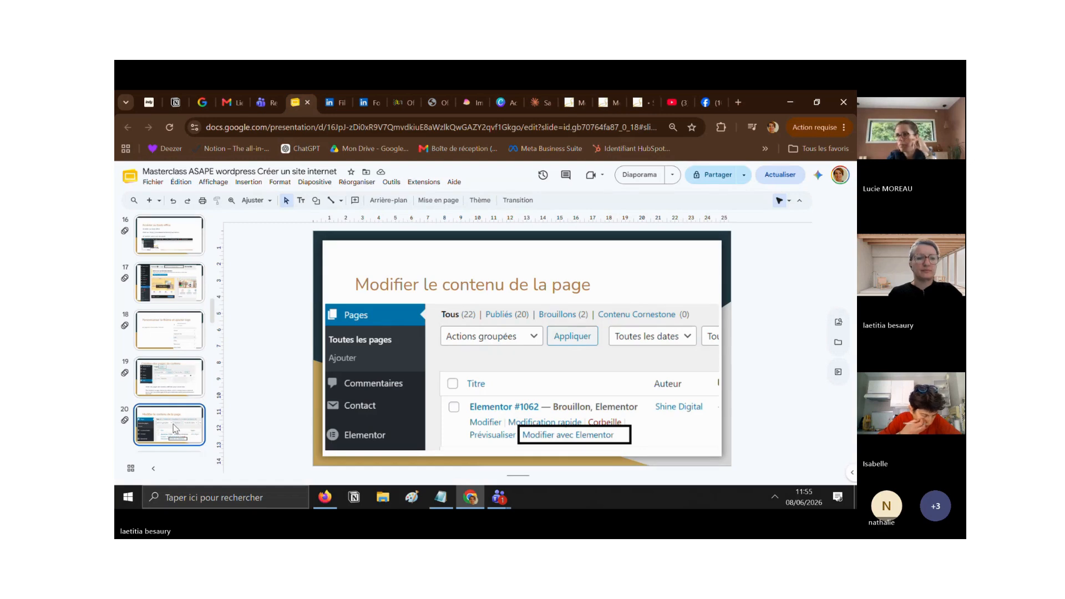
key(Down)
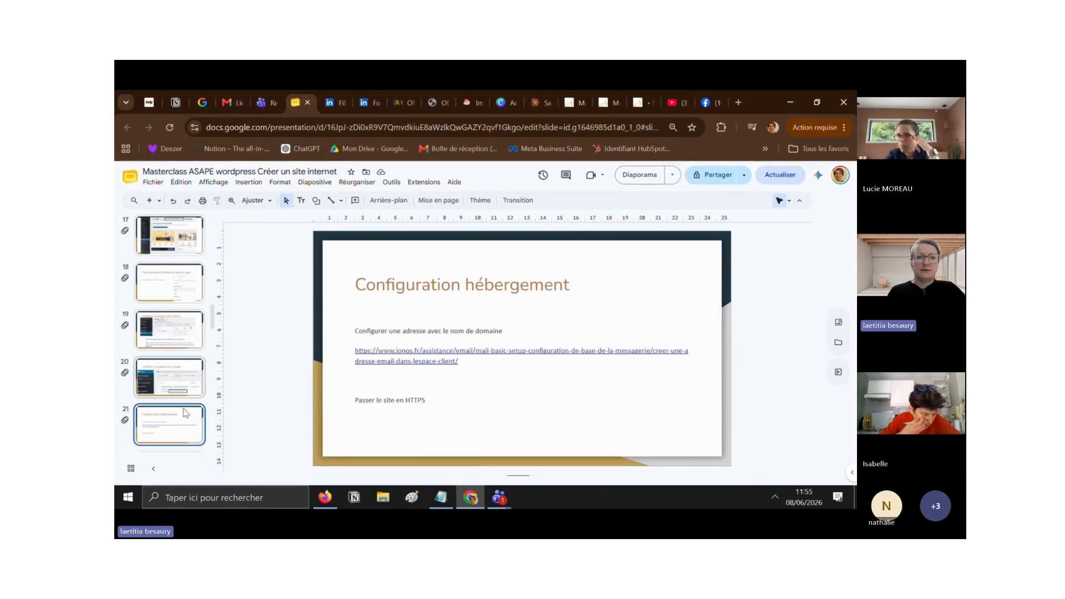
click(217, 183)
click(227, 221)
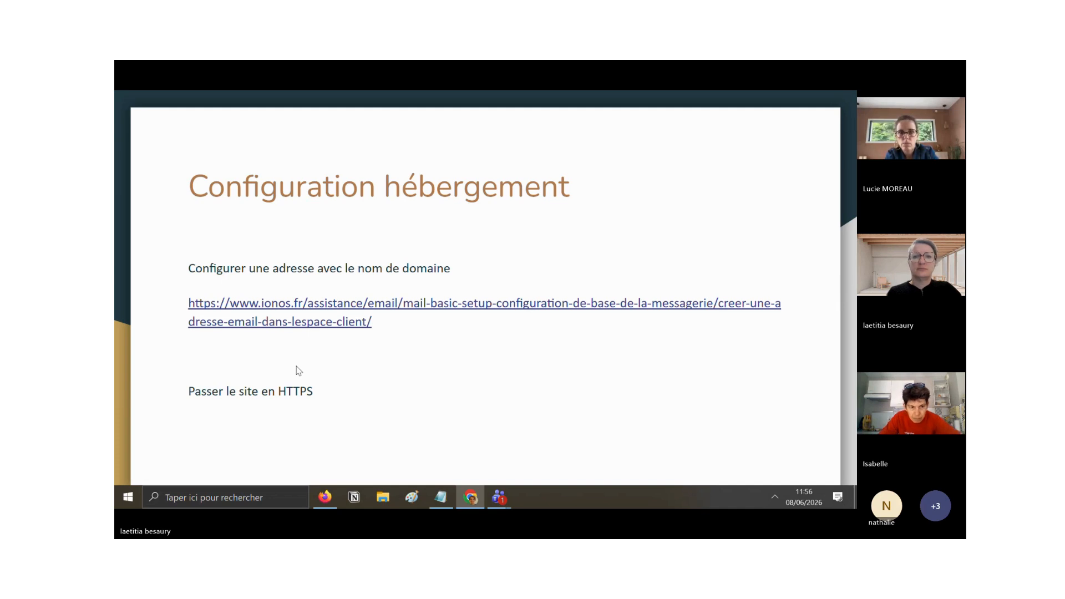
key(Escape)
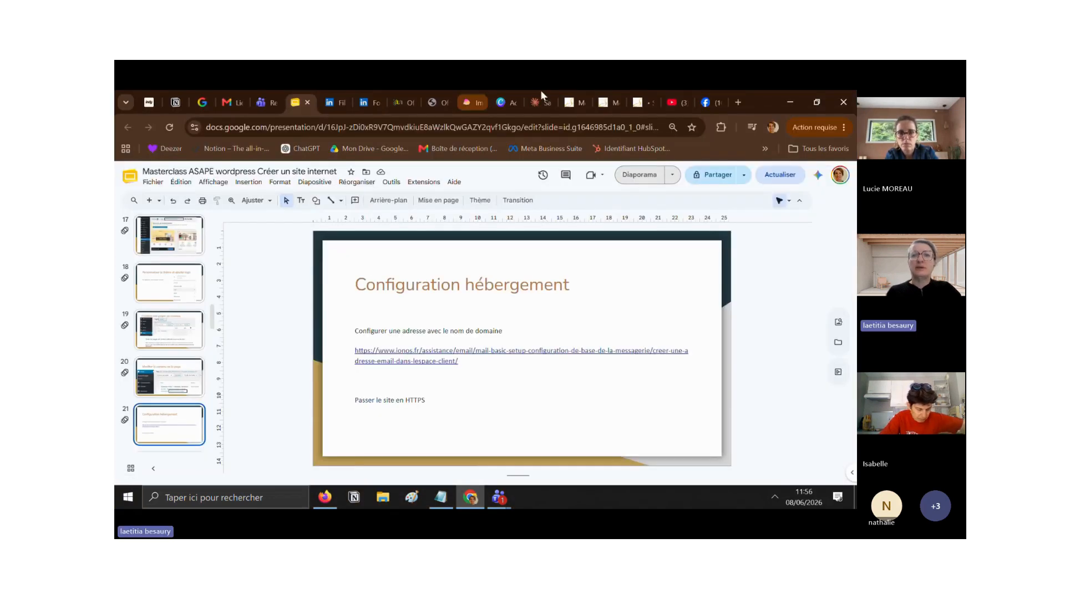
Step: Return to the A propos page in WordPress and show its full web address, highlighting the https prefix
click(606, 102)
click(216, 127)
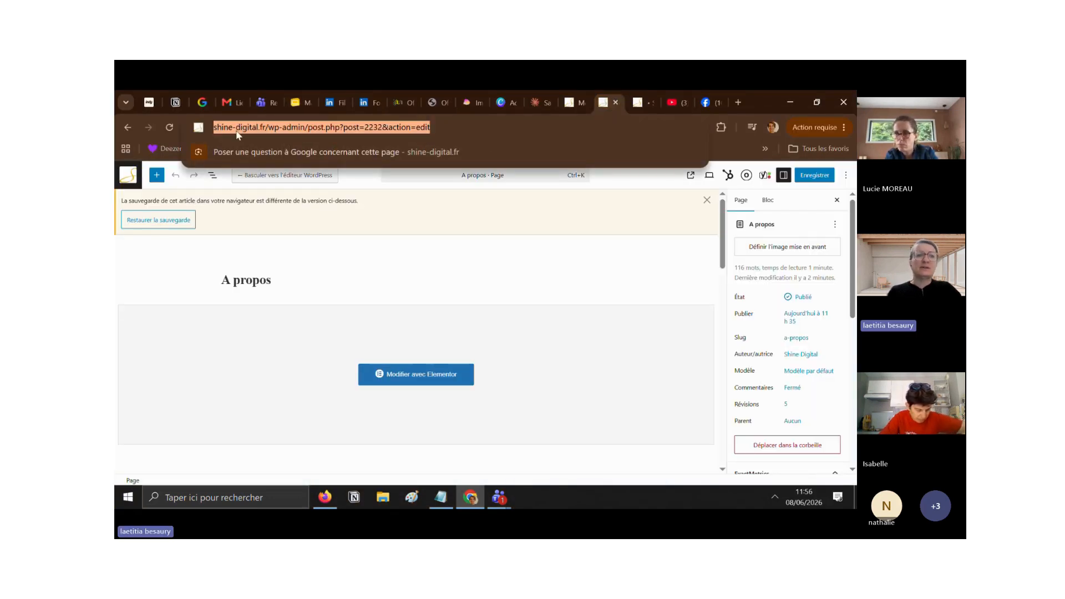
click(220, 127)
drag(225, 127, 233, 127)
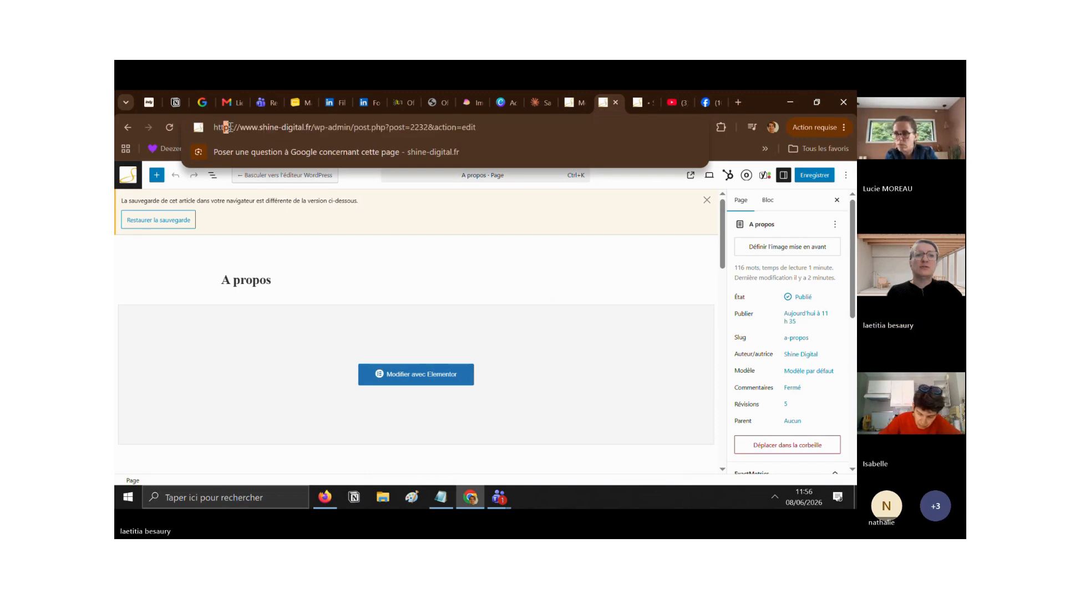
click(236, 128)
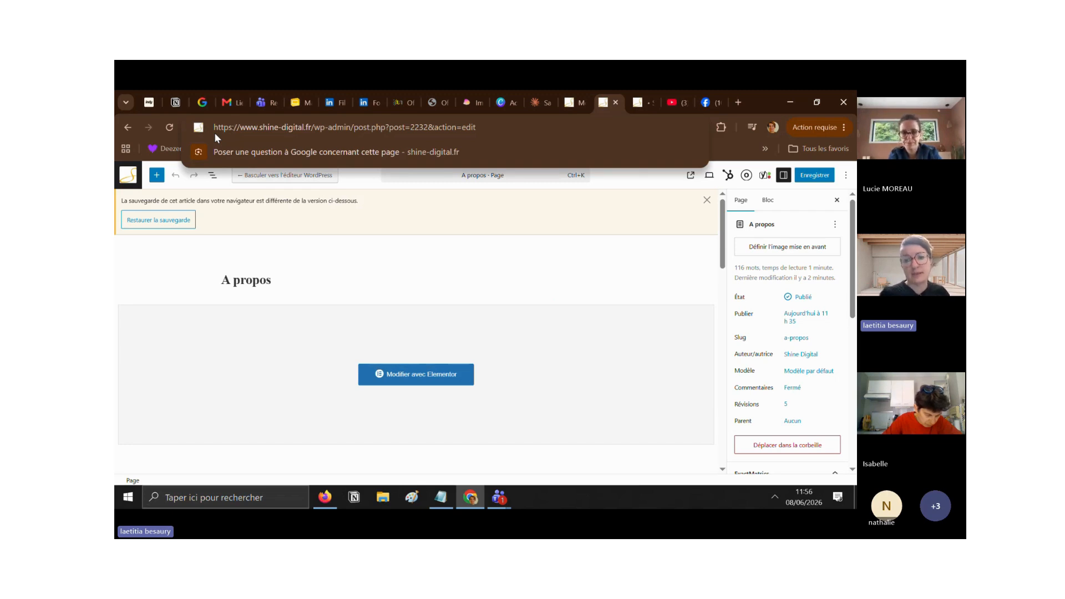
Step: View slide 22, "Ajouter des médias au site", in the Masterclass presentation and return to the A propos page in WordPress
click(299, 91)
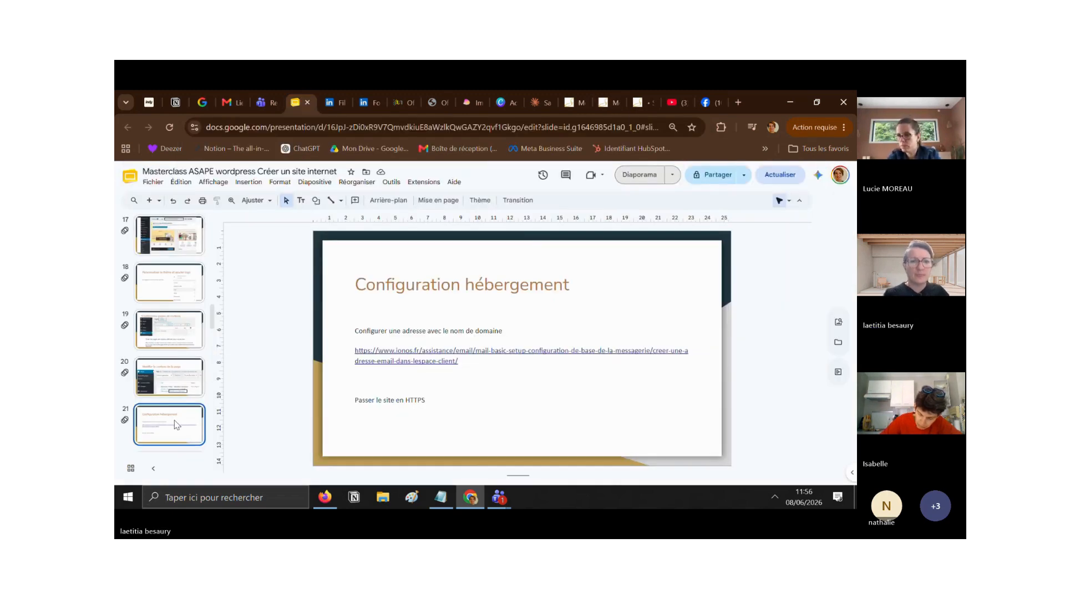
key(Down)
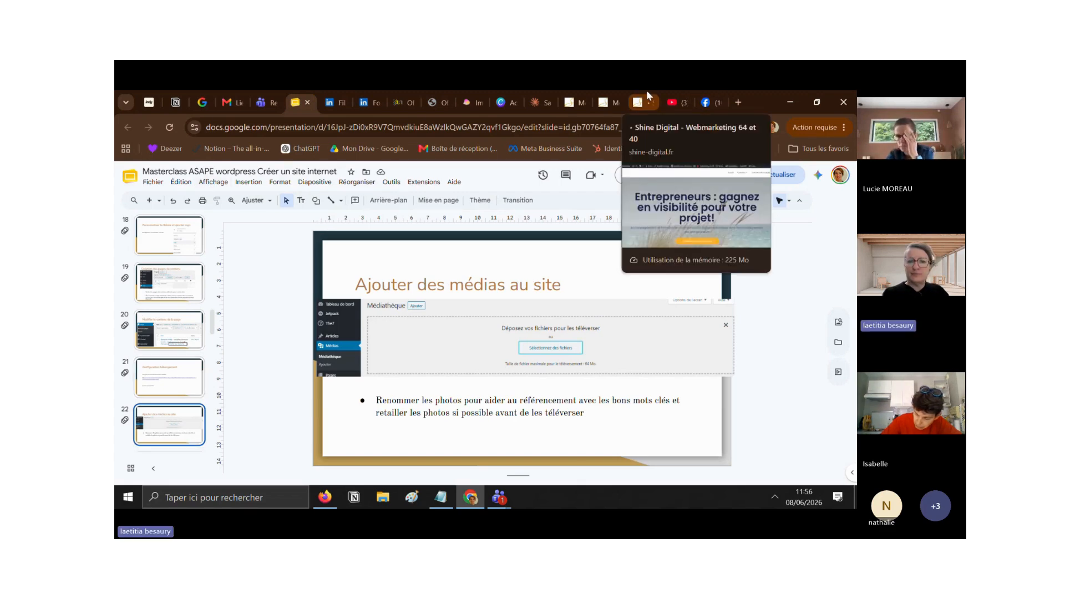
click(648, 95)
click(599, 96)
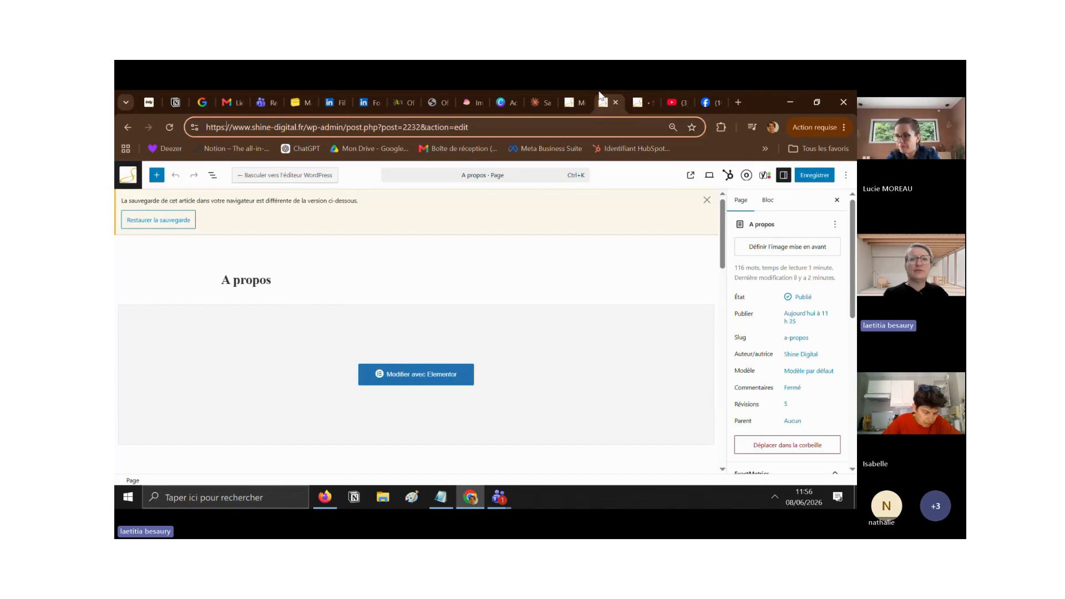
Step: Leave the A propos page editor for the WordPress admin and open the media library
click(571, 102)
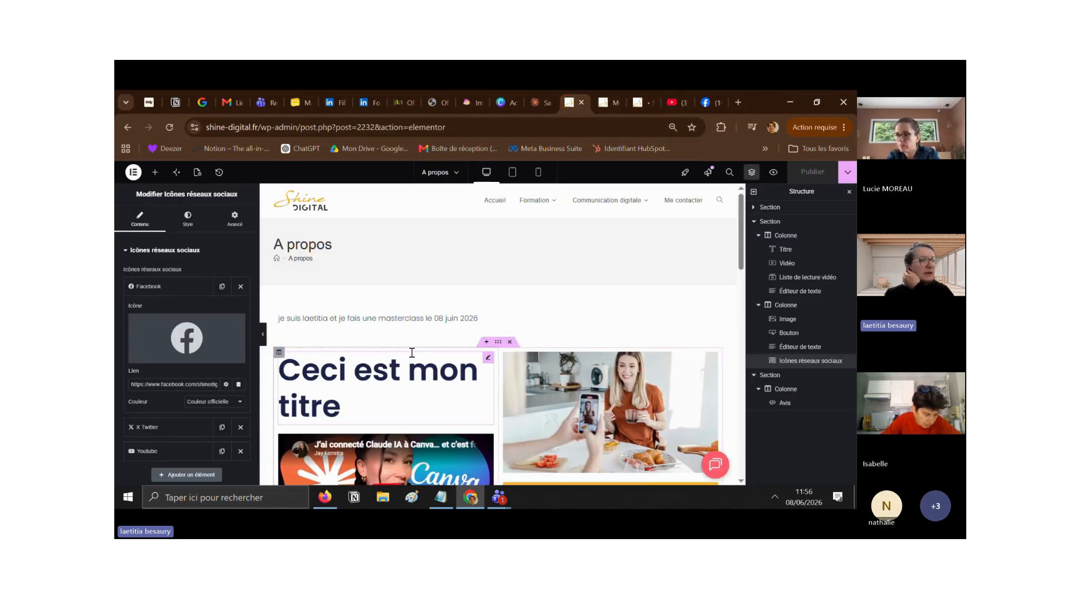
click(133, 173)
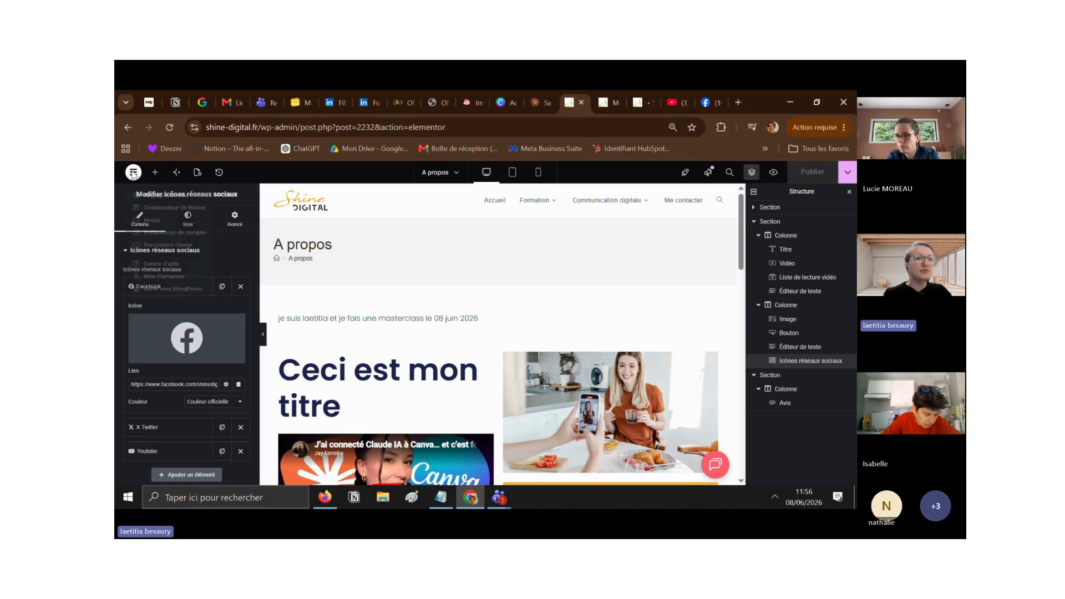
click(611, 96)
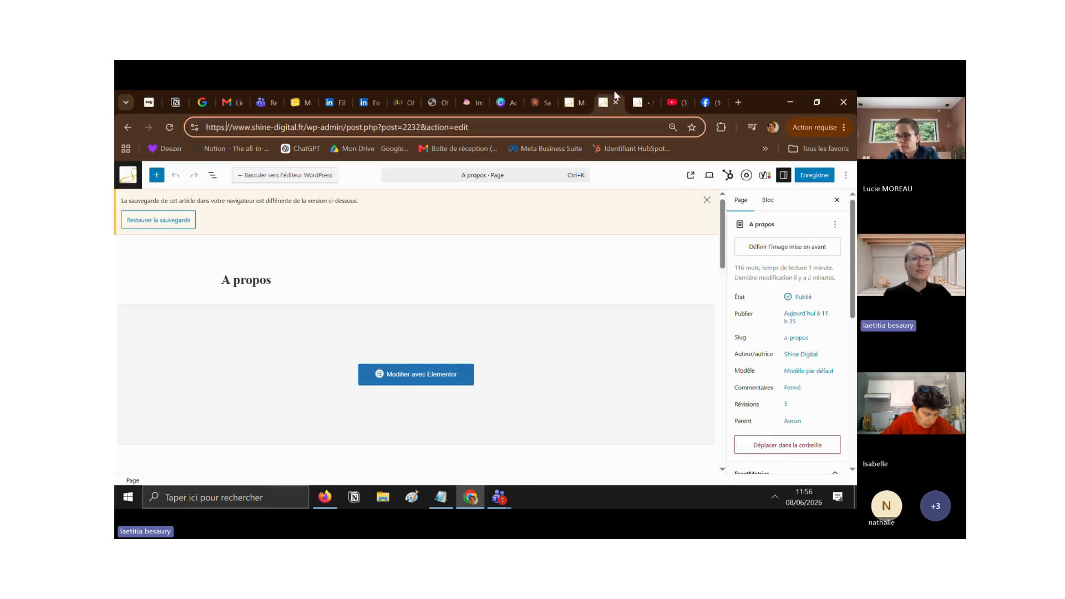
click(133, 179)
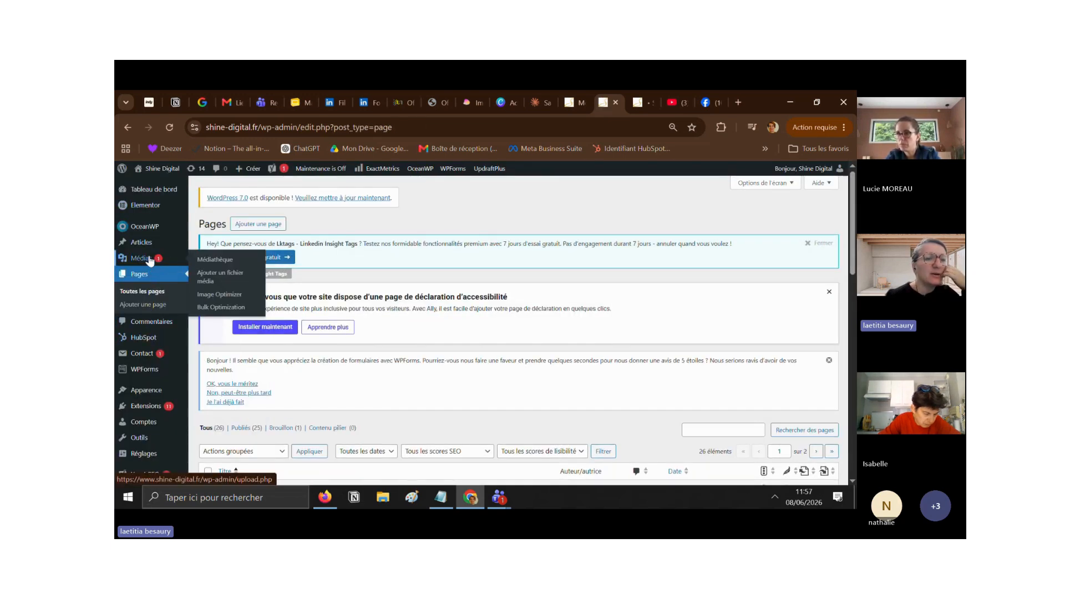
click(150, 260)
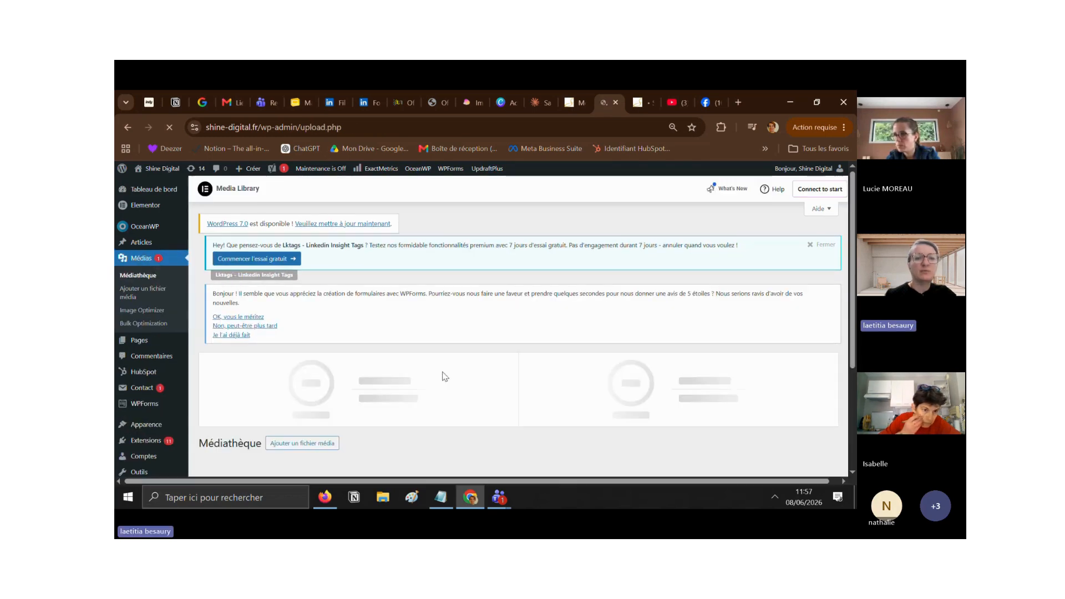
Step: Look through the images in the media library and open its upload area for adding a media file
scroll(655, 281, down, 3)
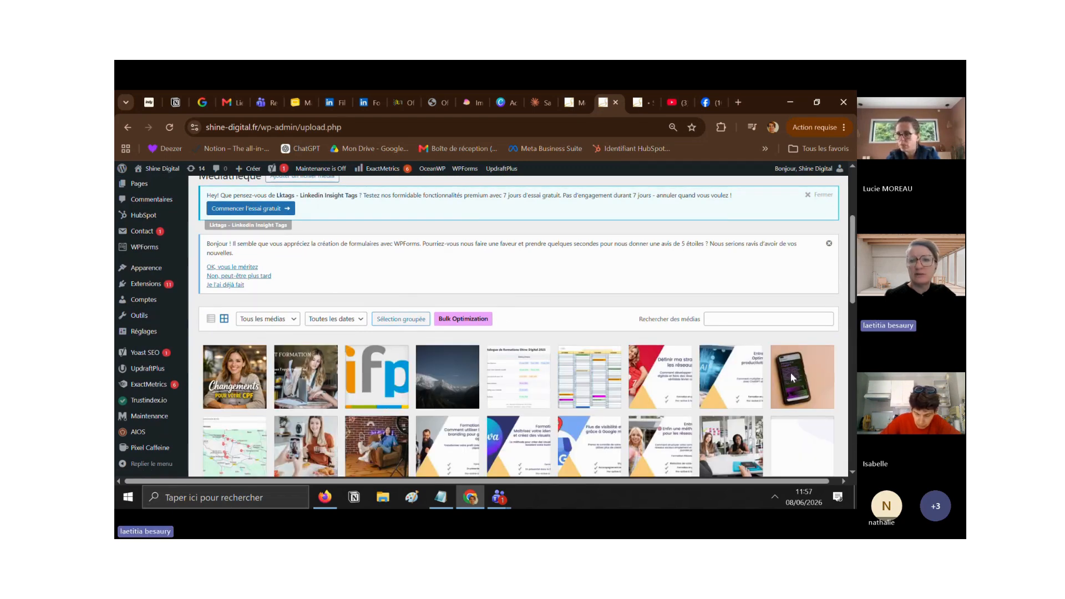
drag(855, 259, 854, 214)
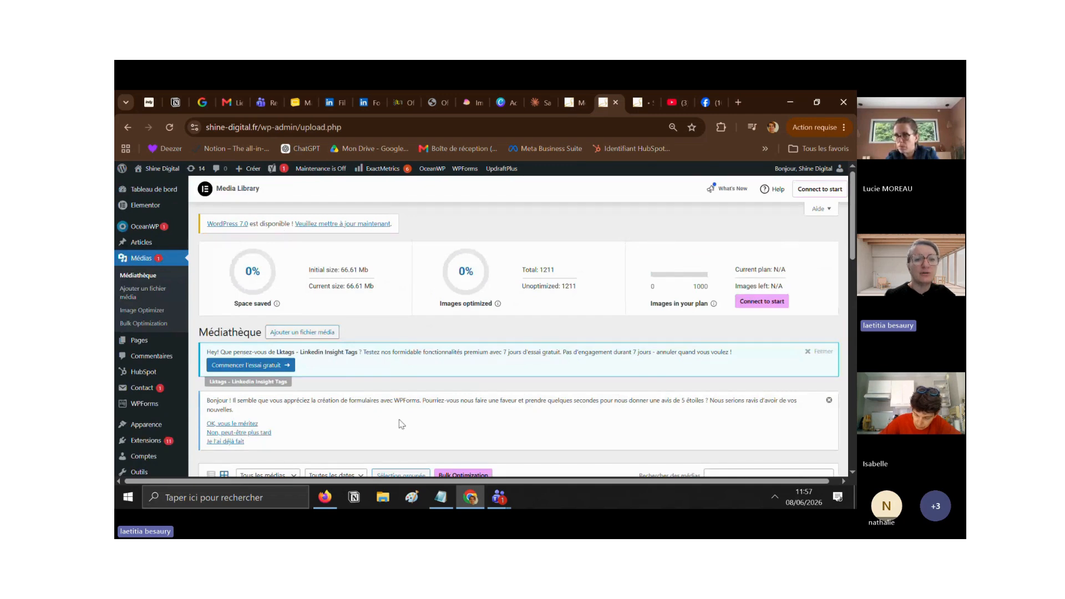
drag(855, 212, 854, 266)
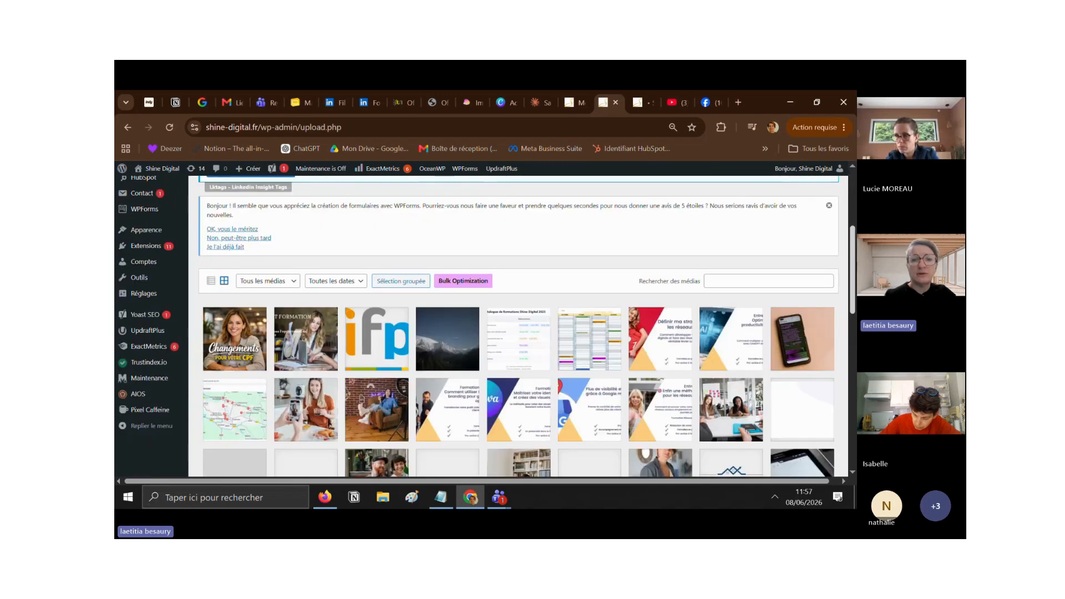
scroll(518, 328, up, 3)
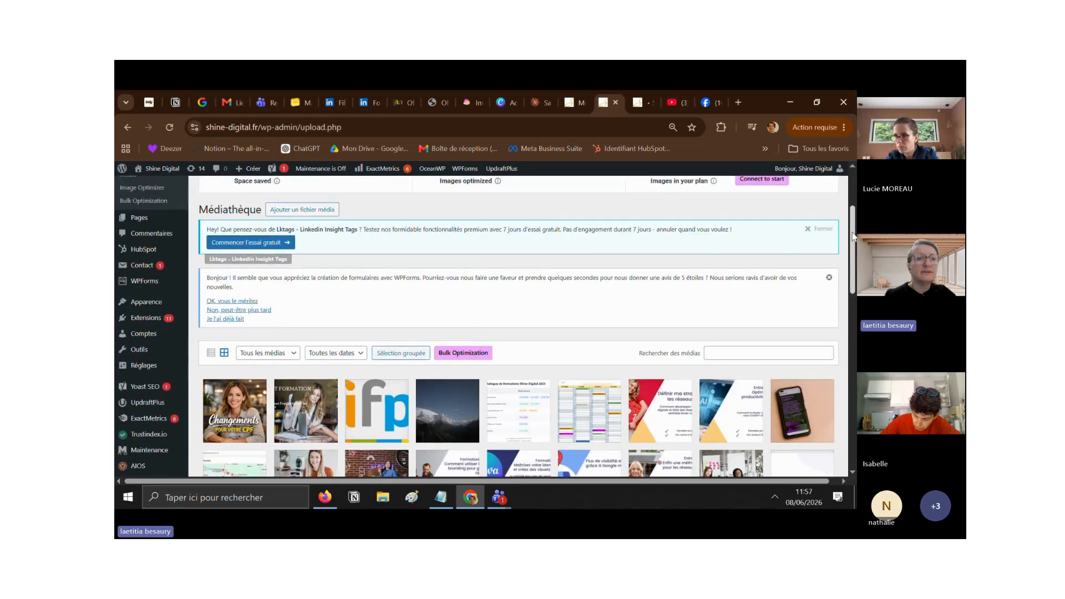
click(302, 276)
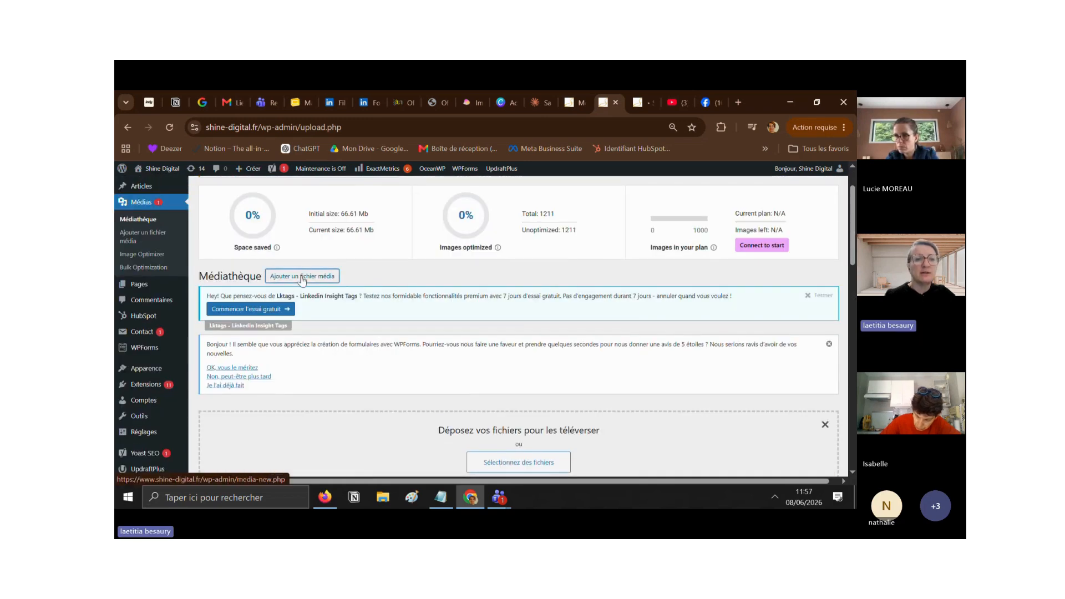
Step: Select three files in the Téléchargements folder for upload, cancel the selection and return to the media thumbnails
click(515, 465)
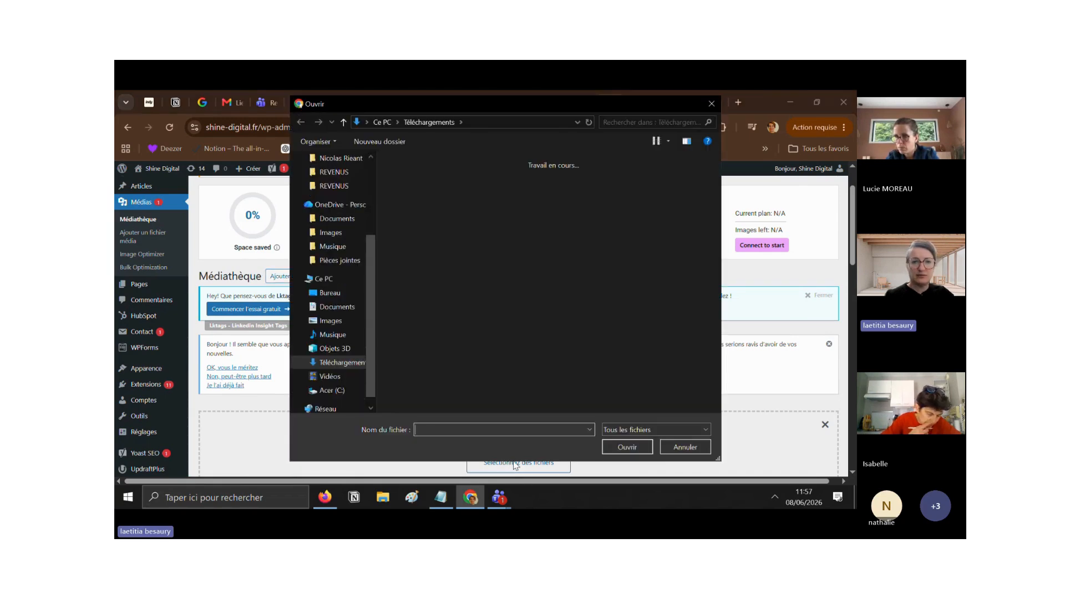
click(586, 187)
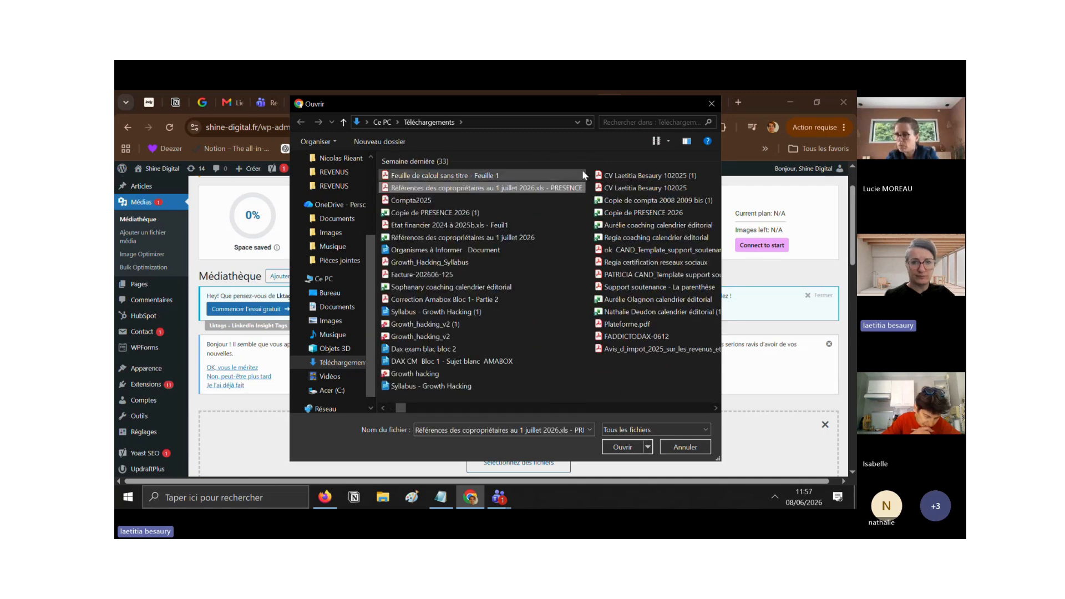
ctrl+click(467, 212)
ctrl+click(470, 239)
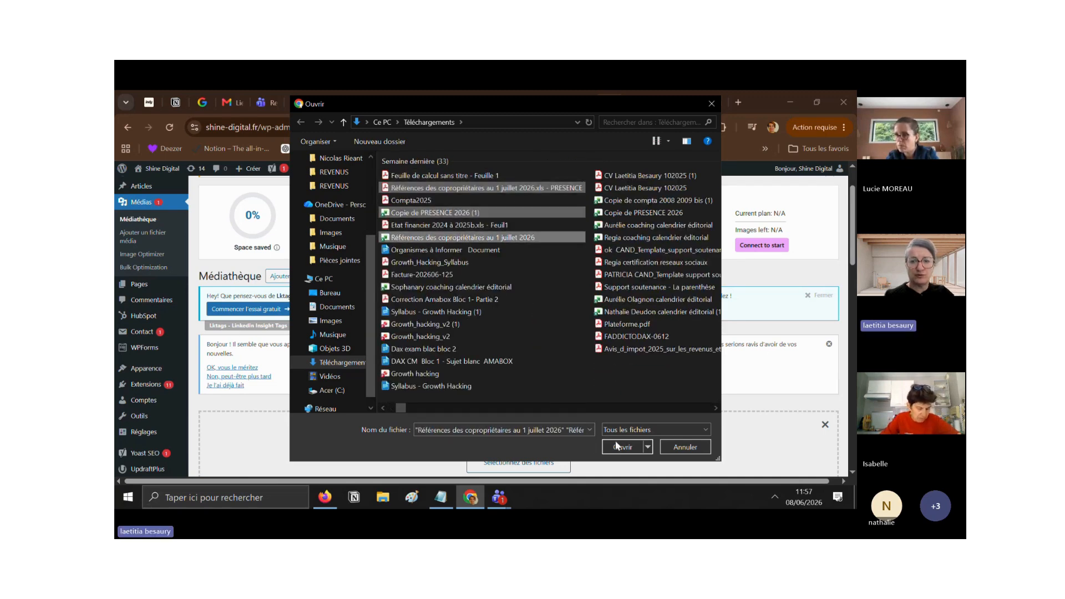
click(686, 448)
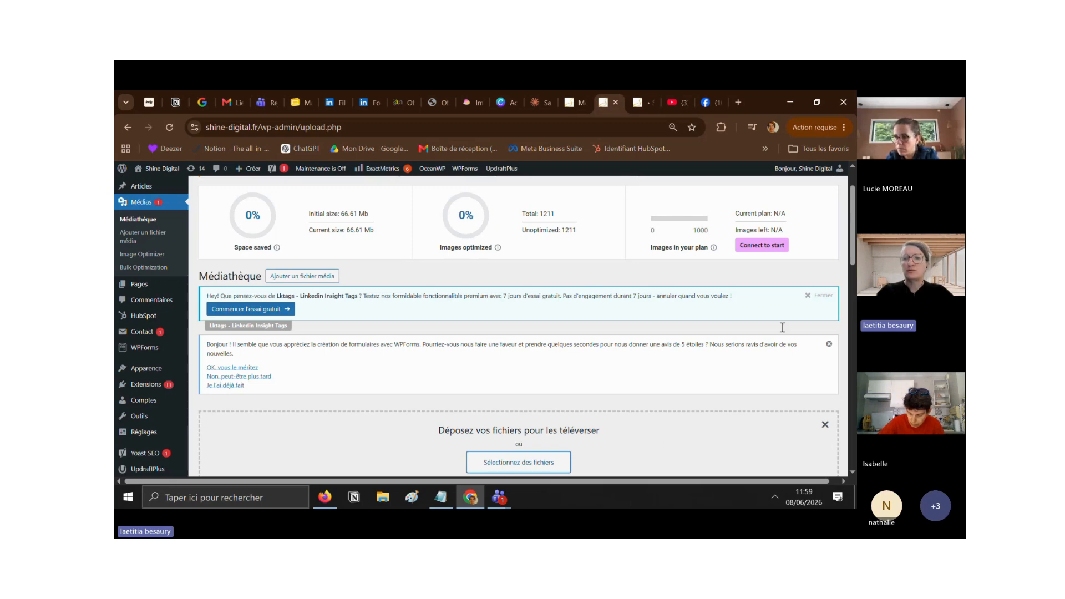
drag(855, 230, 856, 290)
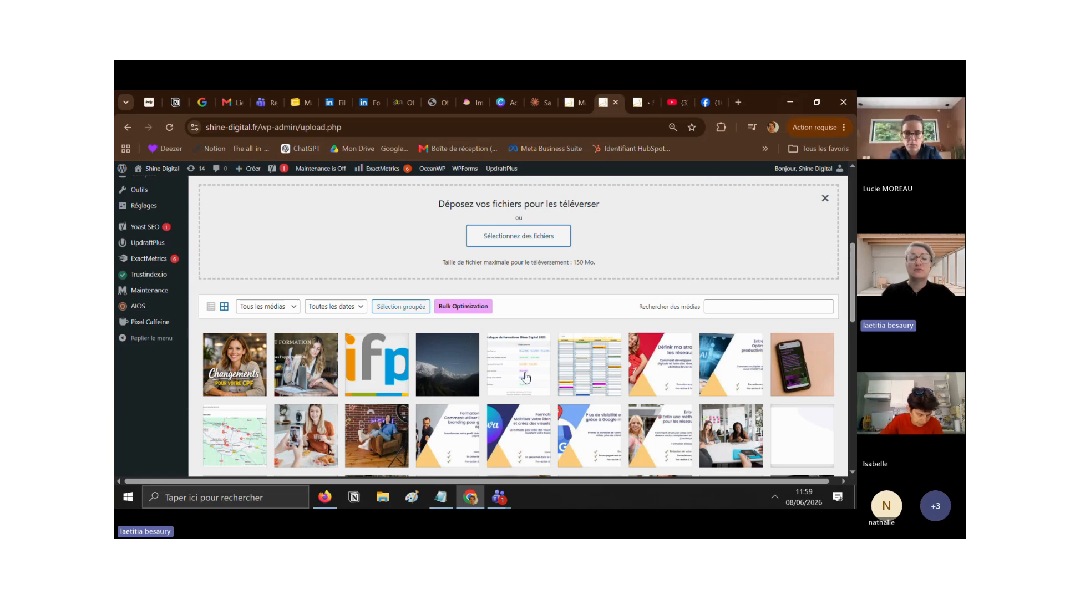
click(255, 499)
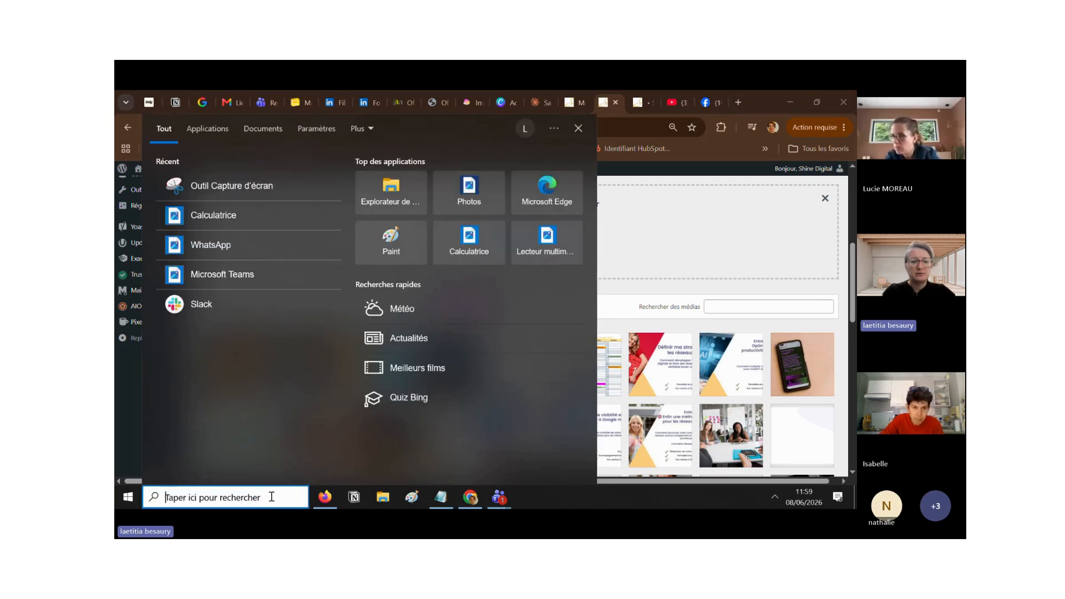
text(vie)
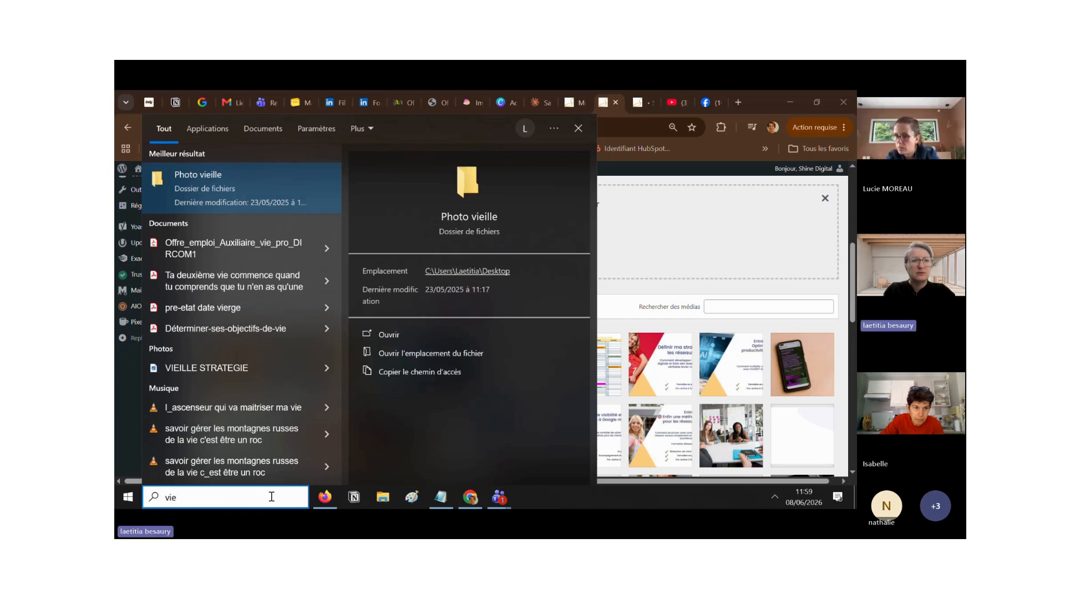
key(BackSpace)
key(BackSpace)
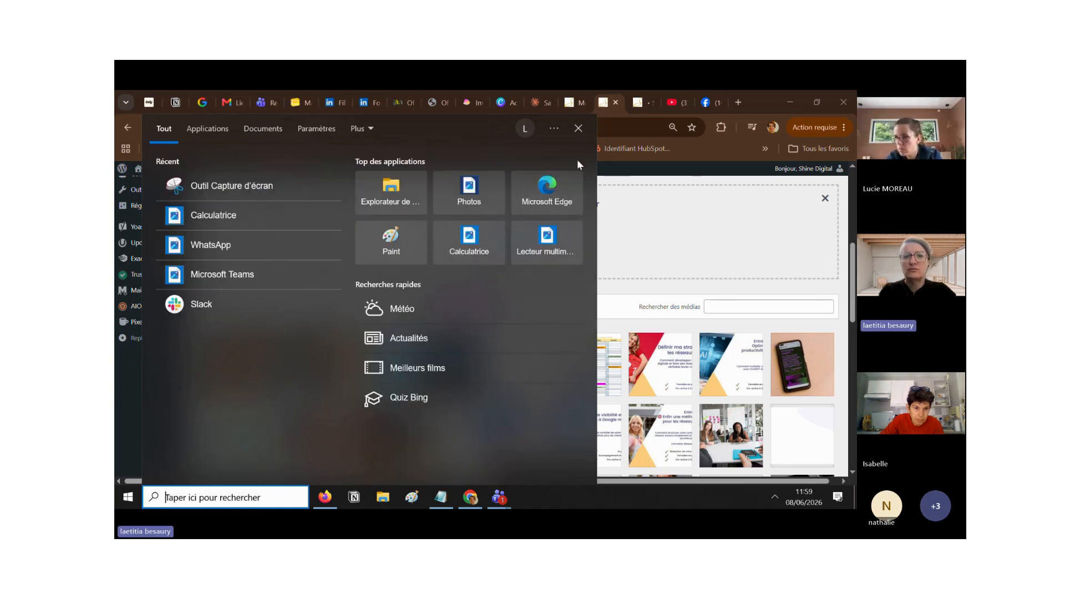
click(578, 129)
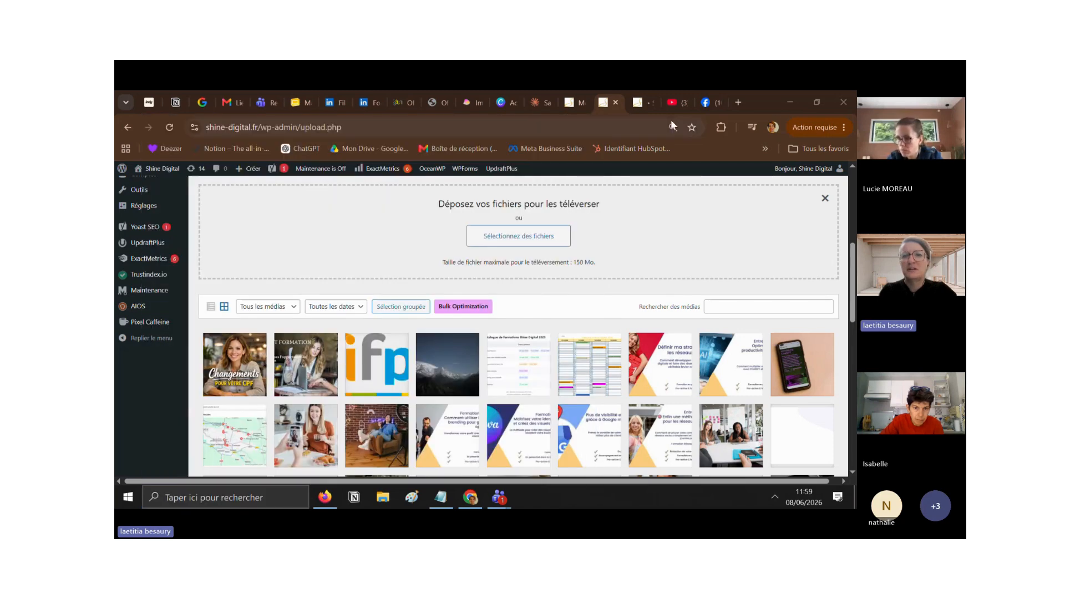
Step: Show the XnConvert shortcut on the Windows desktop and return to the WordPress media library in Chrome
click(790, 105)
click(790, 105)
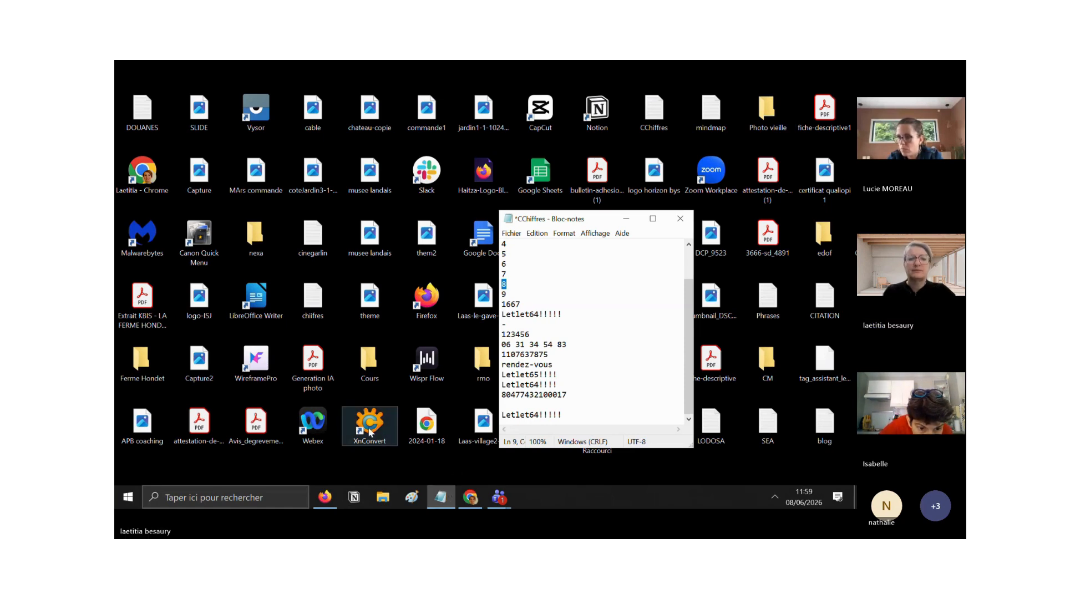
click(470, 497)
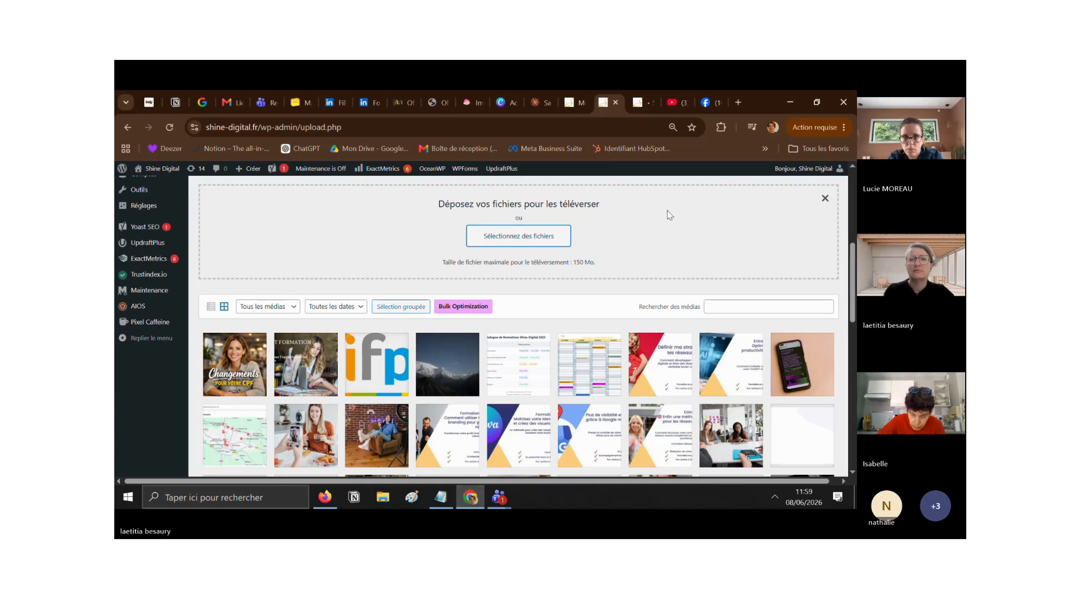
click(803, 188)
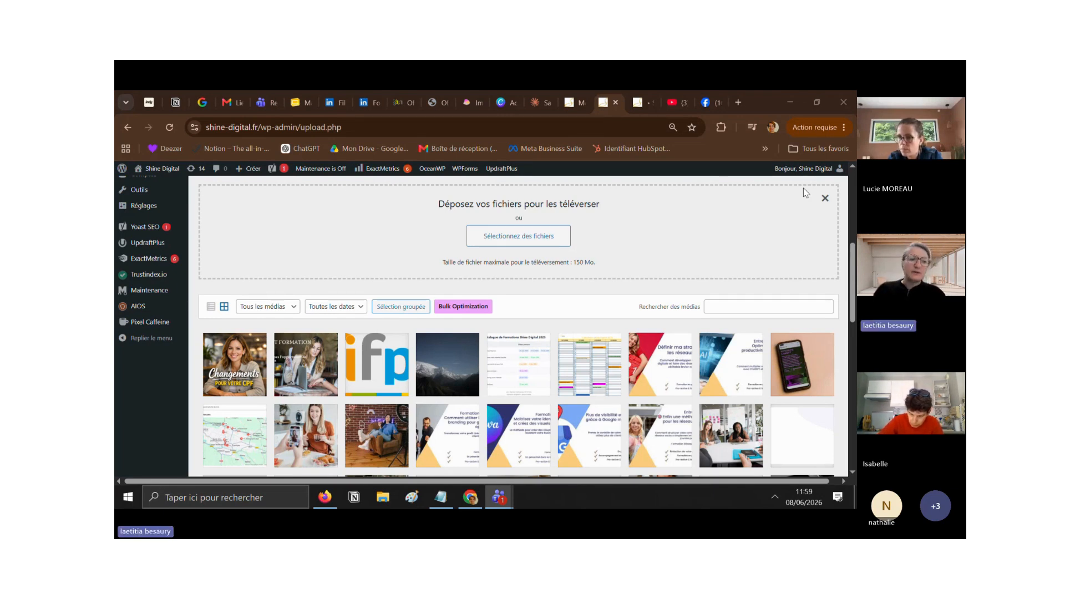
Step: Open the attachment details of the "Changements pour votre CPF" image and examine its file information, alternative text and title fields
click(240, 377)
click(239, 378)
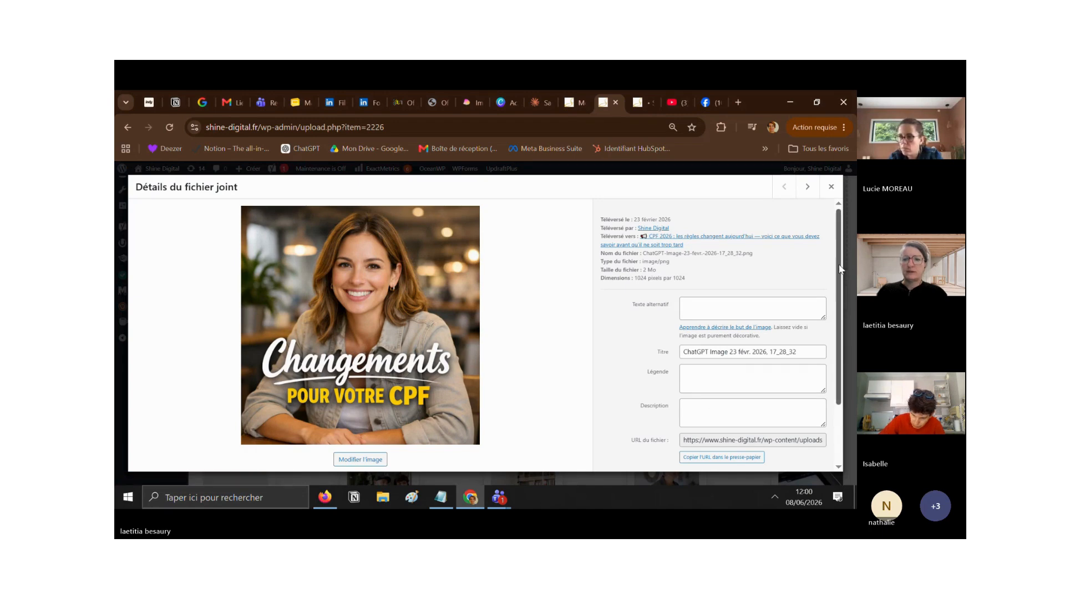
scroll(838, 320, down, 2)
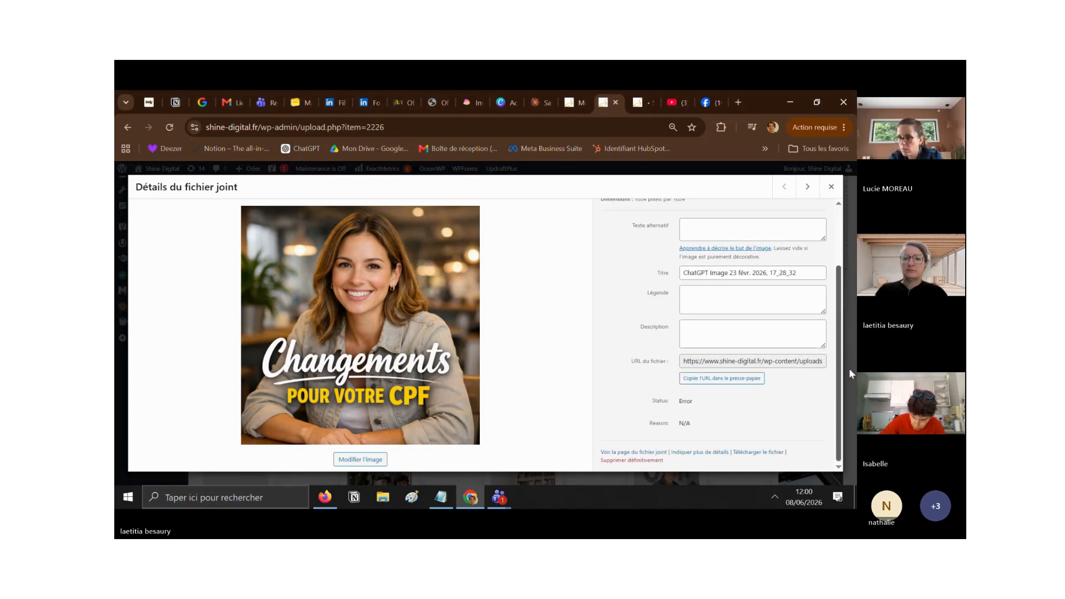
drag(838, 320, 837, 282)
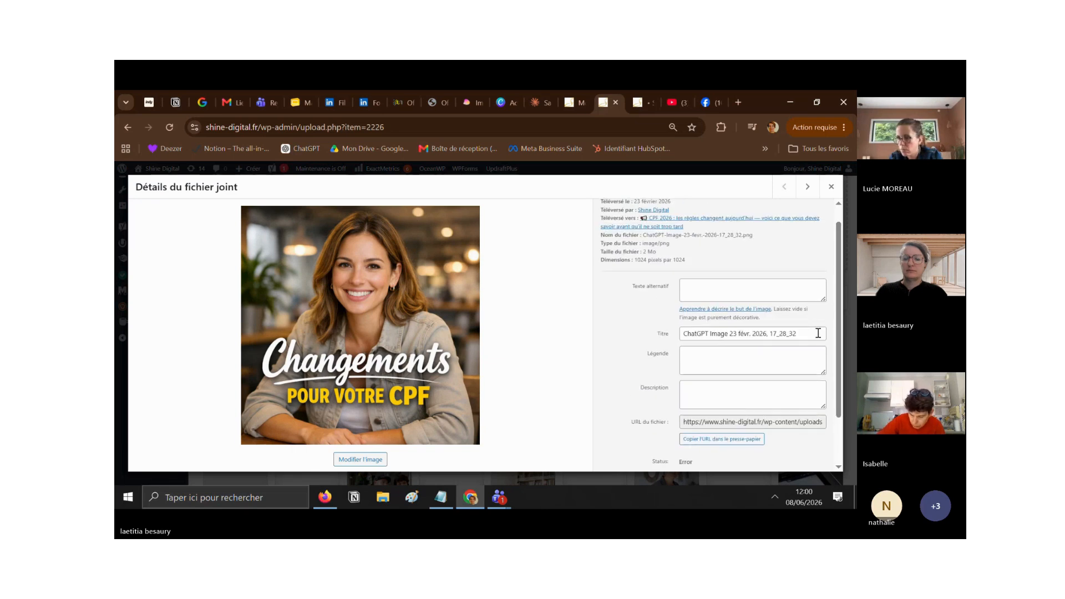
drag(804, 333, 683, 335)
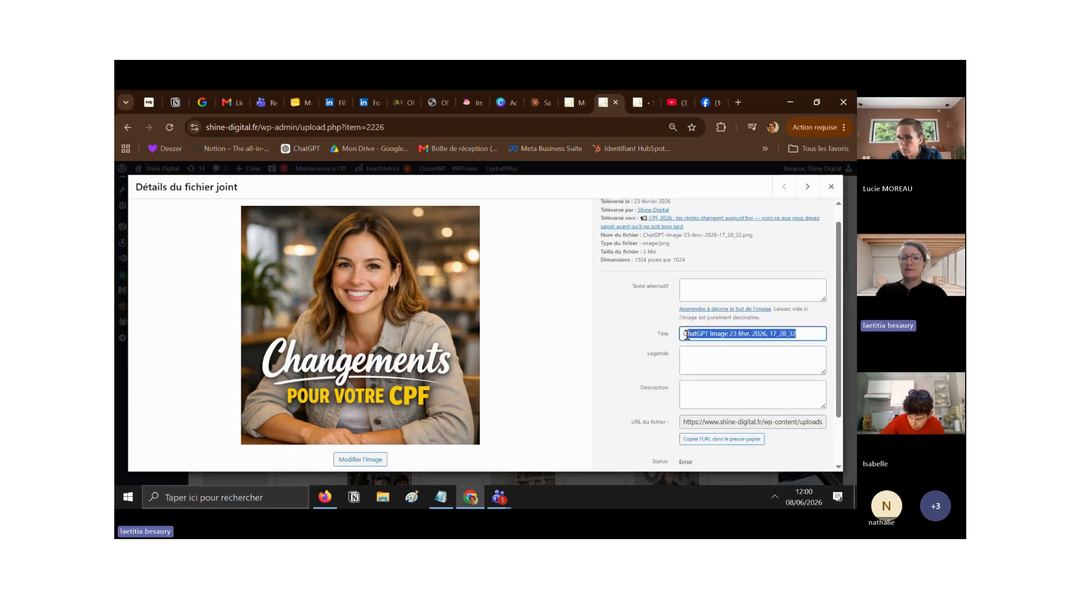
click(801, 332)
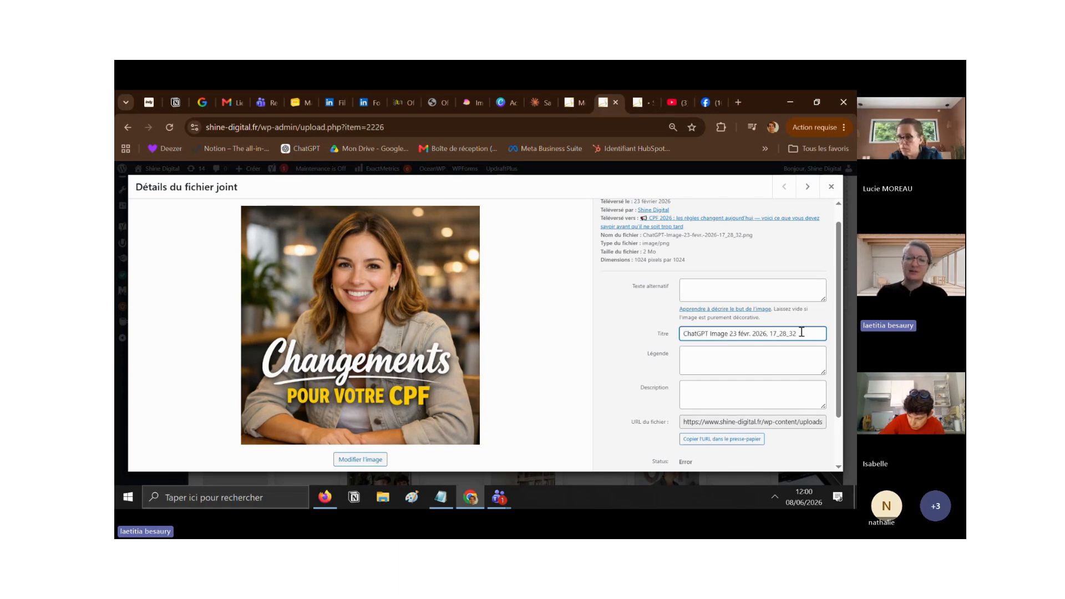
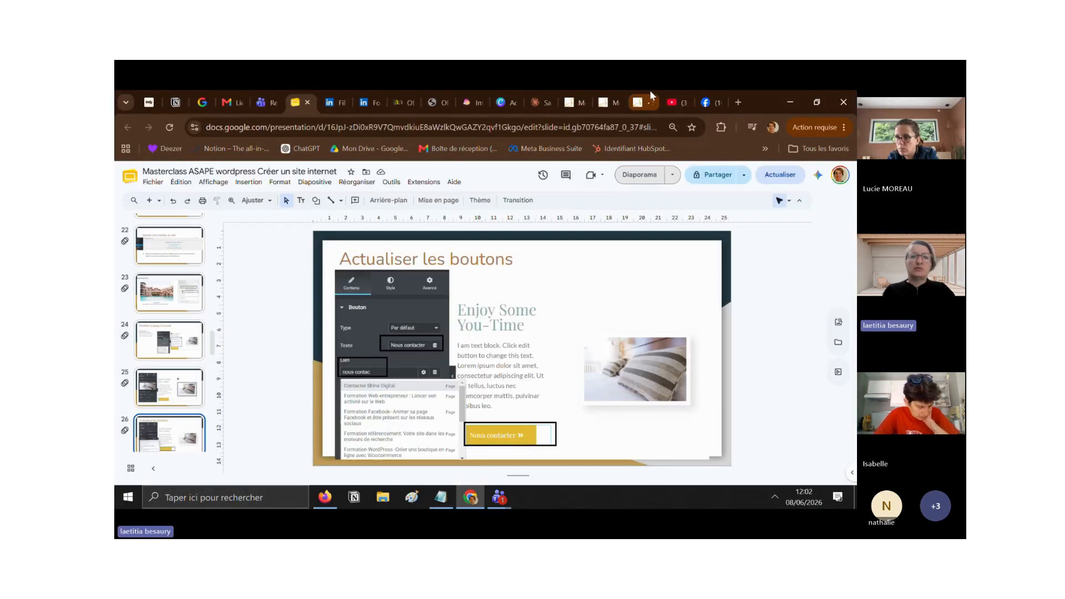
Step: Return to the A propos page in Elementor and open the settings of the image above the "Je réserve ma place" button
click(650, 90)
click(610, 90)
click(588, 90)
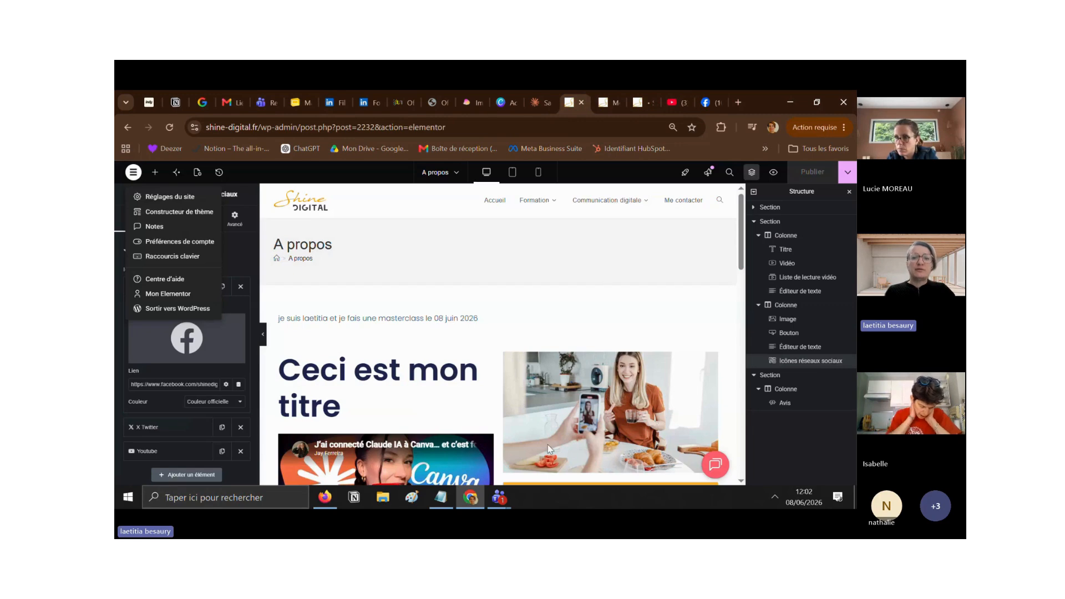
click(698, 305)
drag(742, 218, 742, 249)
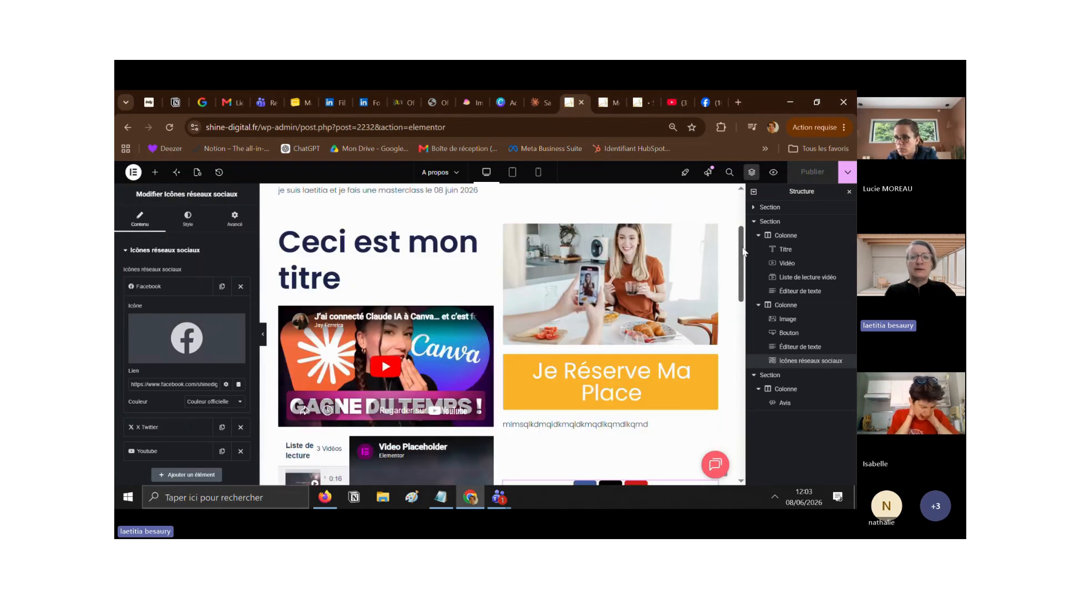
click(577, 293)
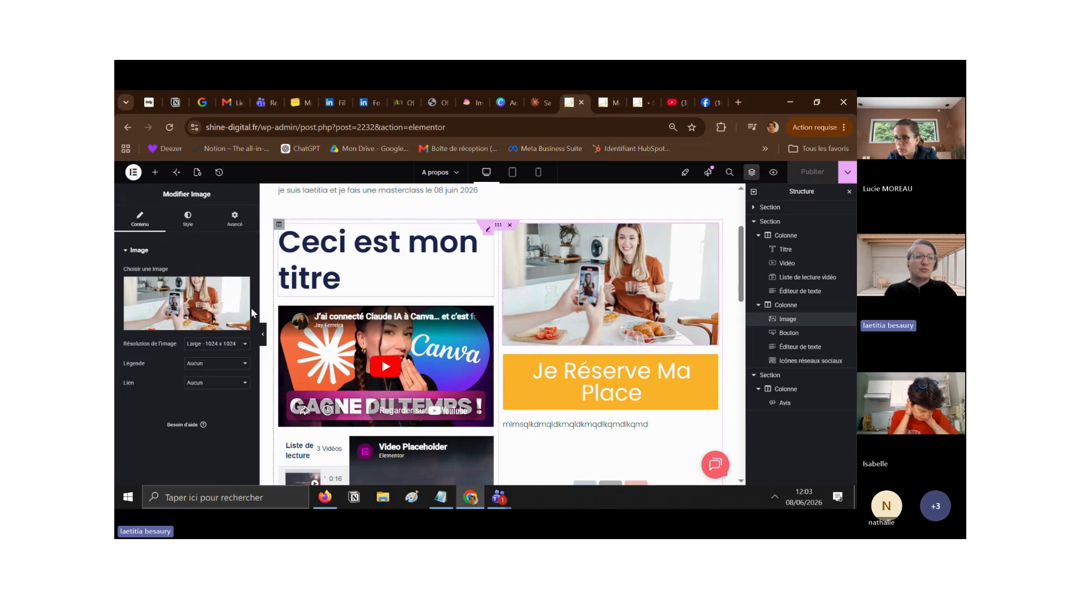
Step: Examine the text and link settings of the "Je réserve ma place" button
click(592, 381)
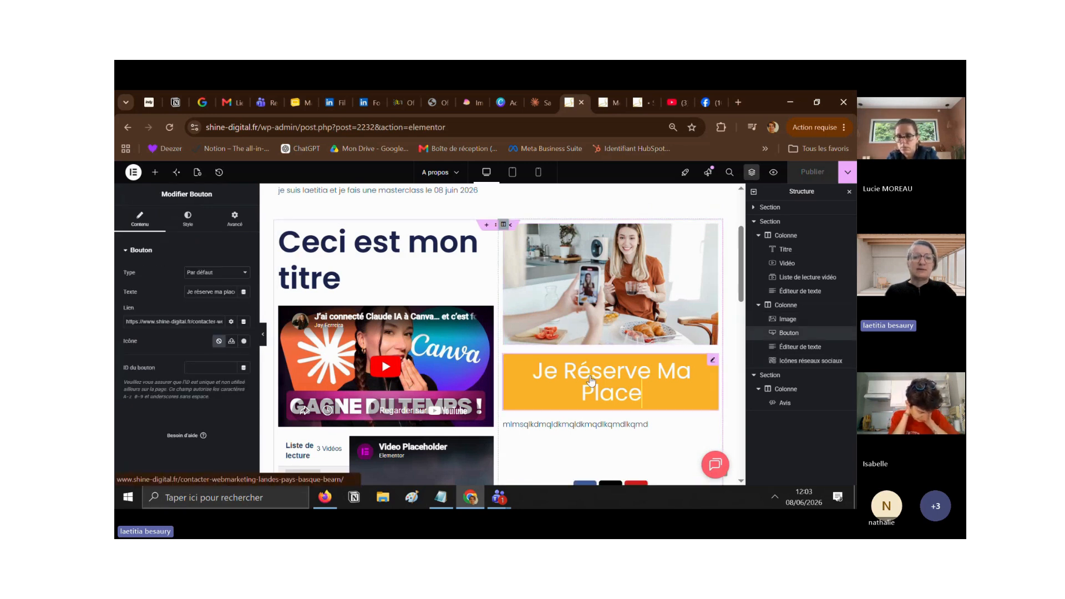
click(642, 392)
drag(187, 290, 243, 293)
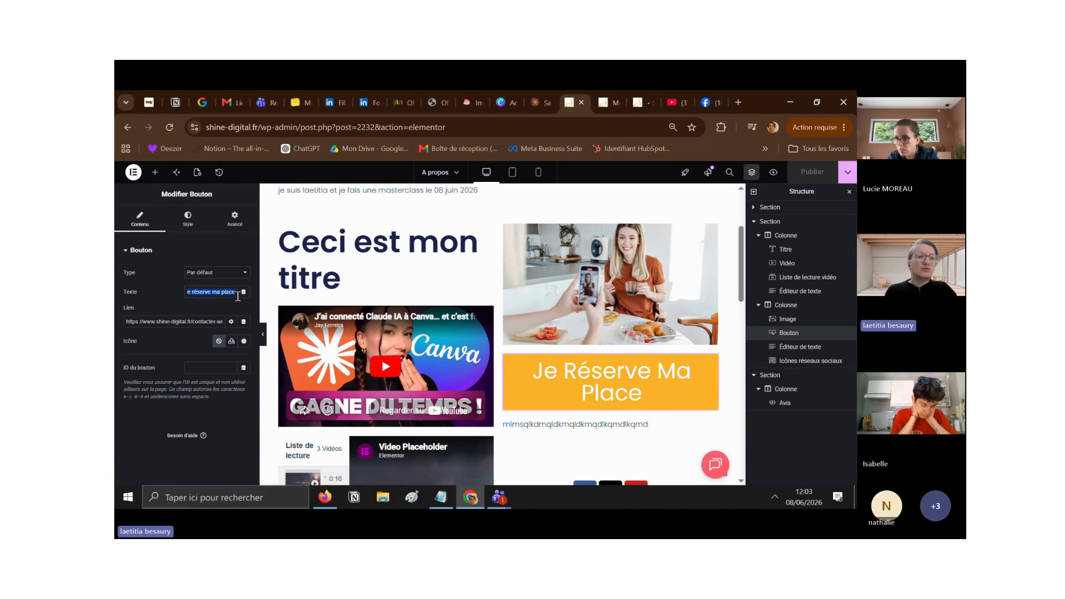
click(190, 322)
drag(138, 322, 238, 329)
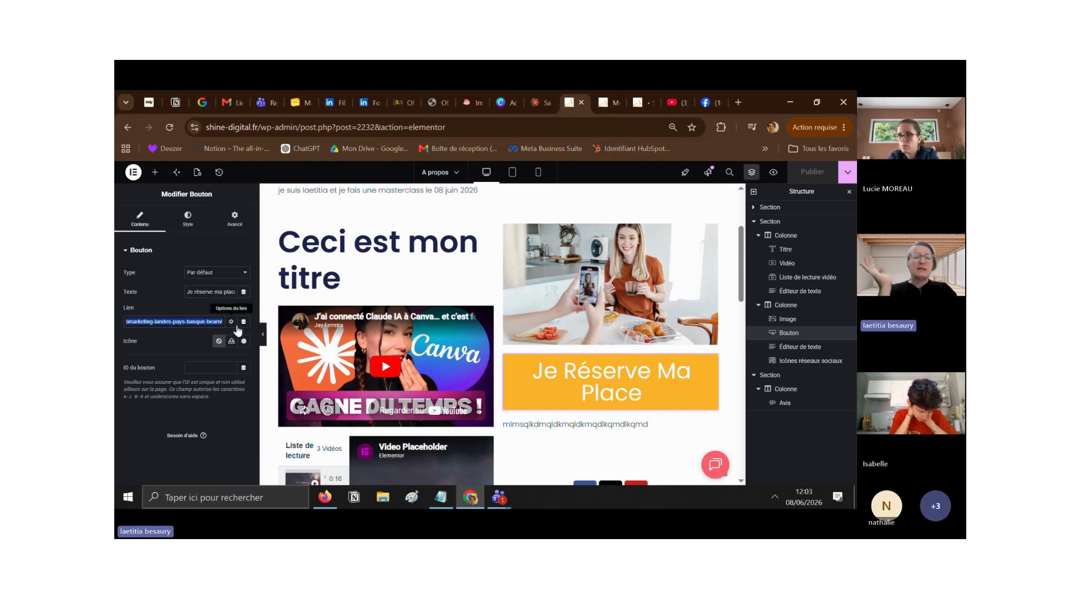
Step: Look through the image, heading and button settings, play and pause the embedded video, and view the heading's style options
click(564, 297)
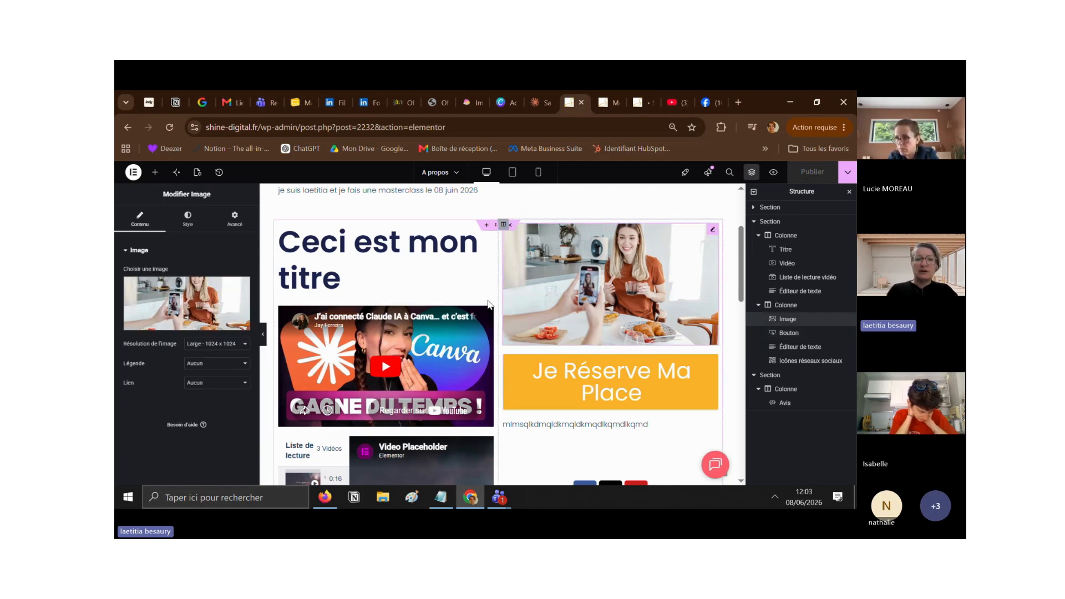
click(380, 269)
click(385, 367)
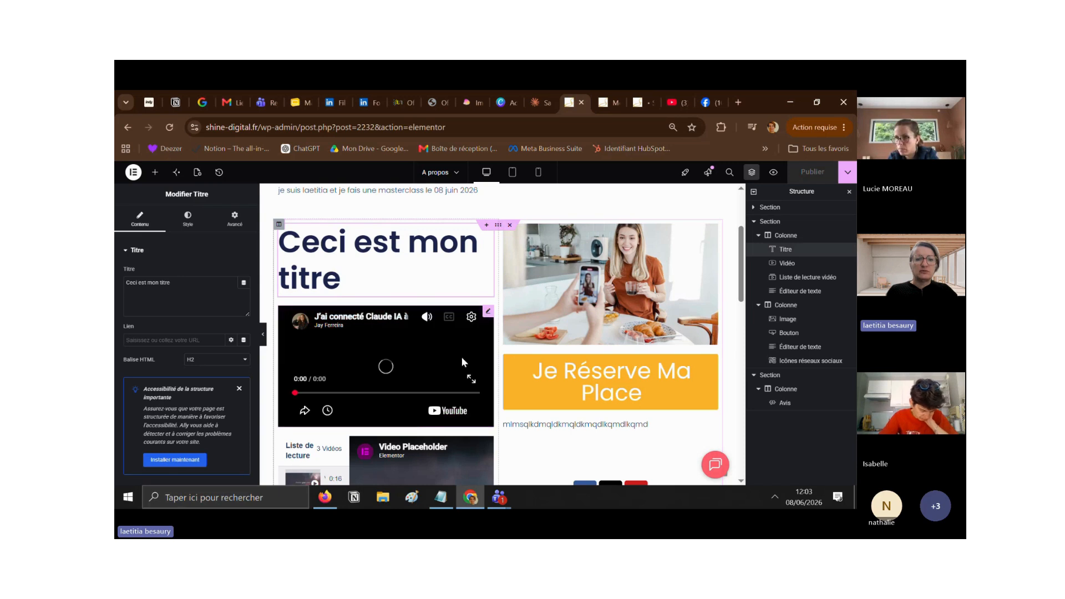
click(610, 383)
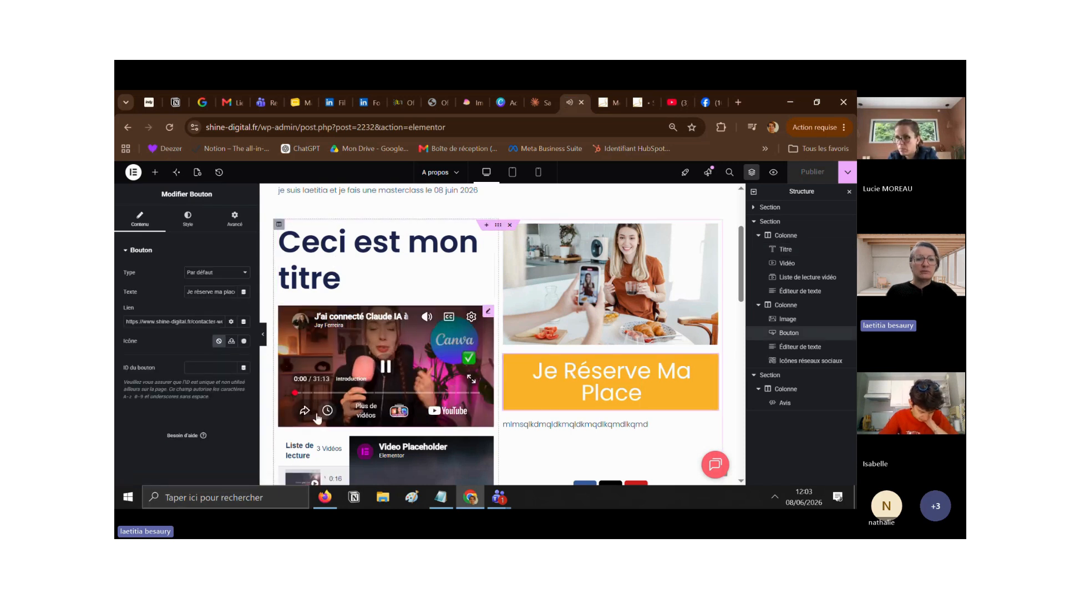
click(389, 370)
click(392, 273)
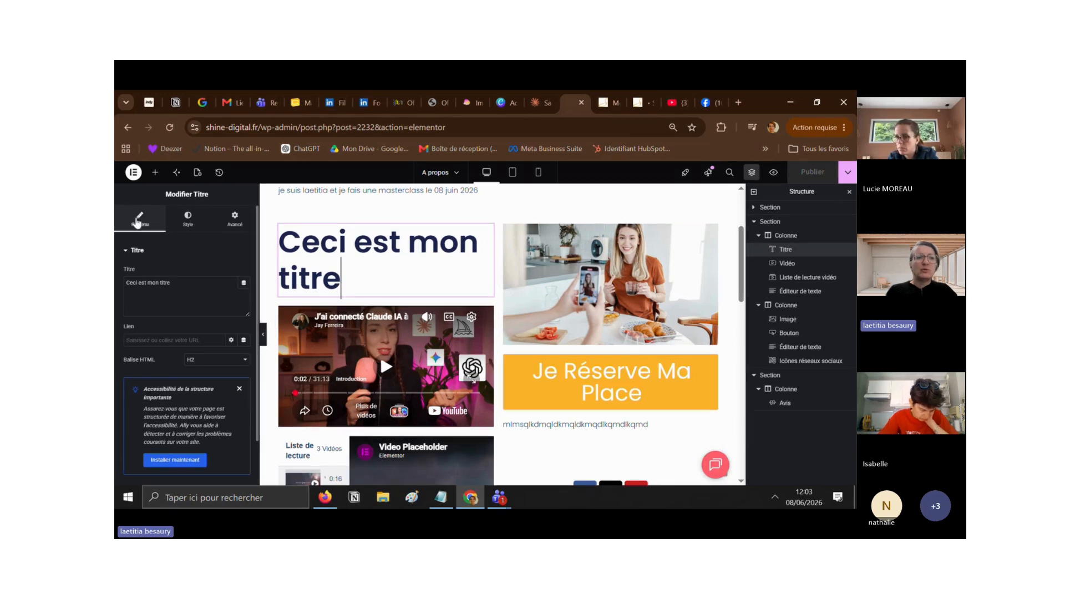
click(198, 223)
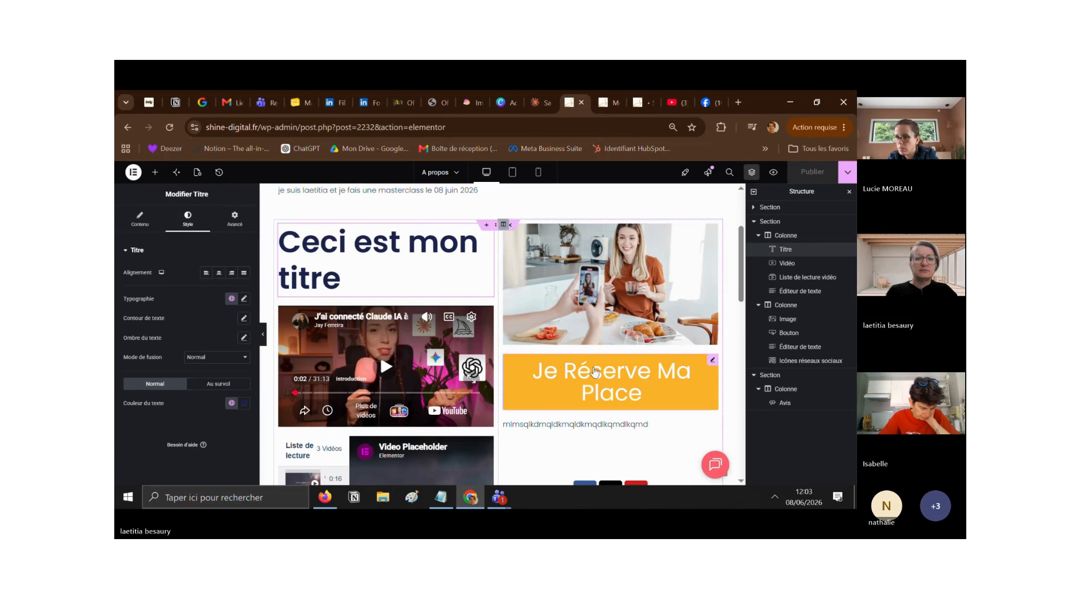
Step: Change the normal background colour of the "Je réserve ma place" button to near-black #040404
click(713, 360)
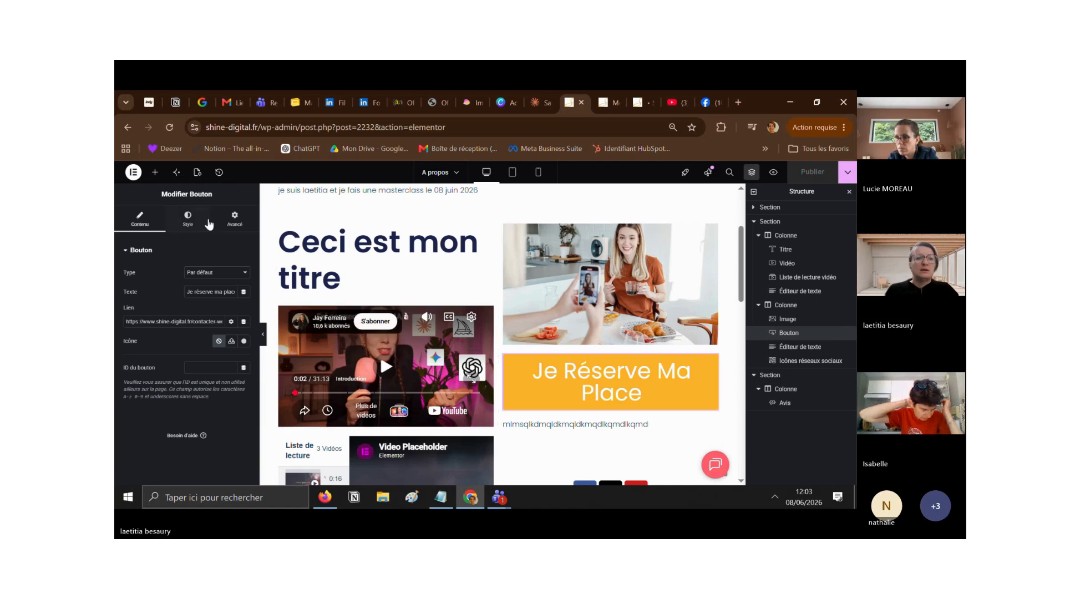
click(204, 222)
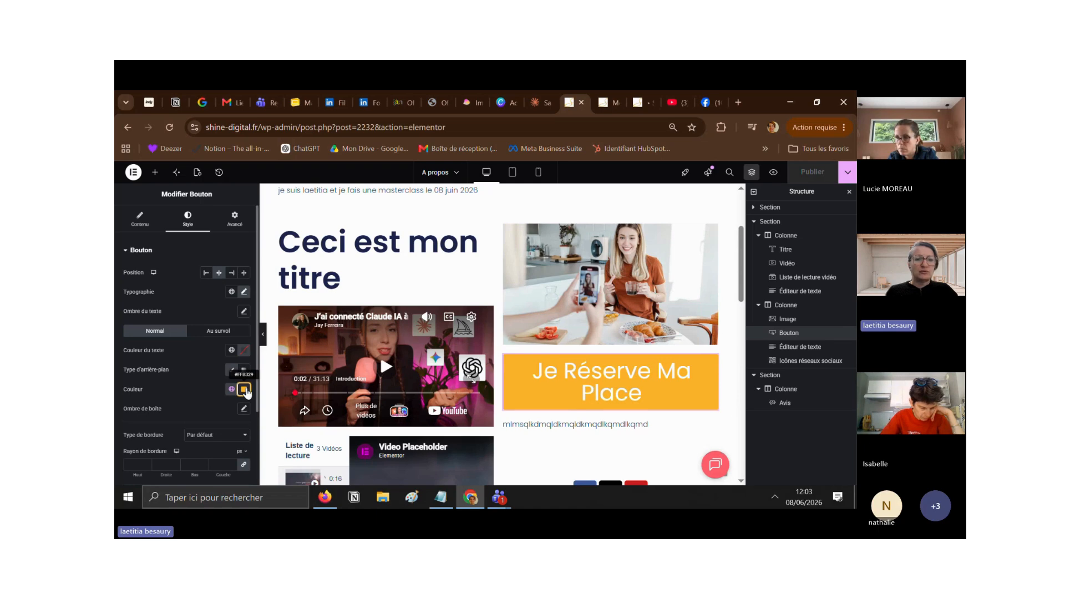
click(244, 390)
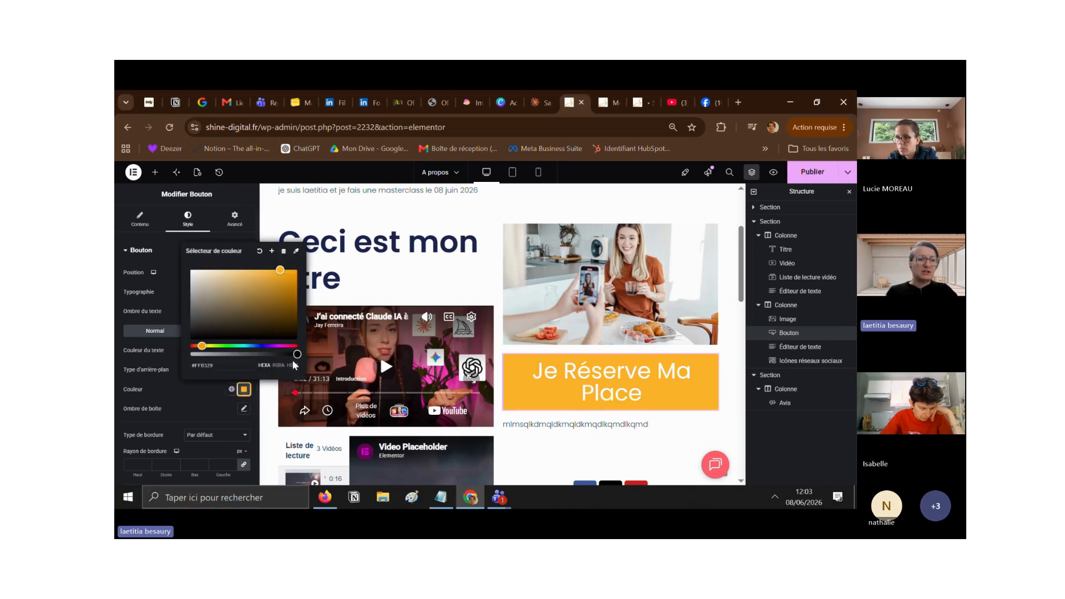
drag(281, 271, 230, 335)
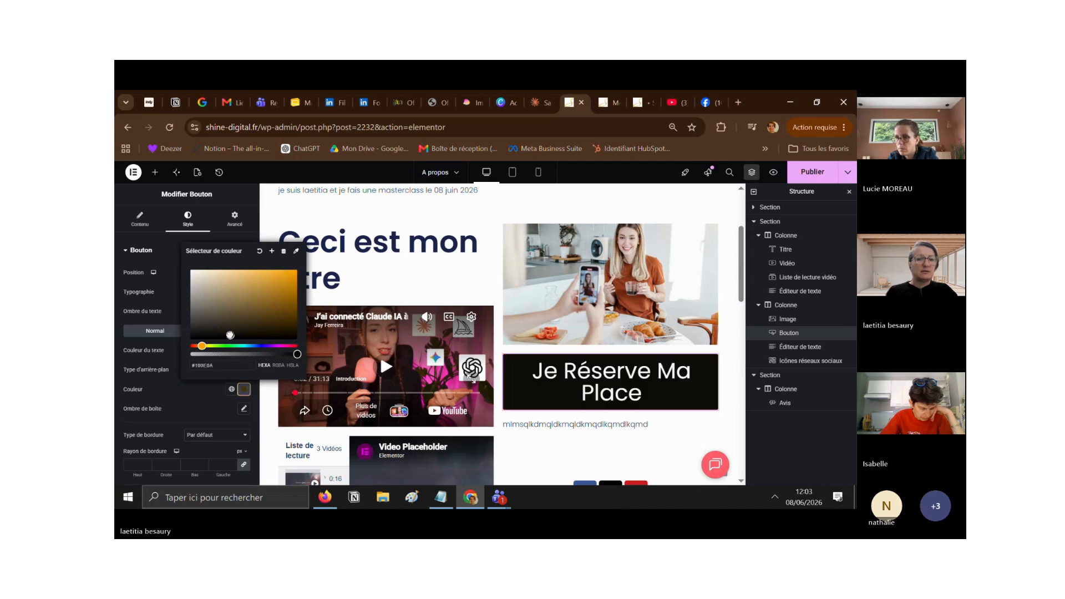
click(196, 339)
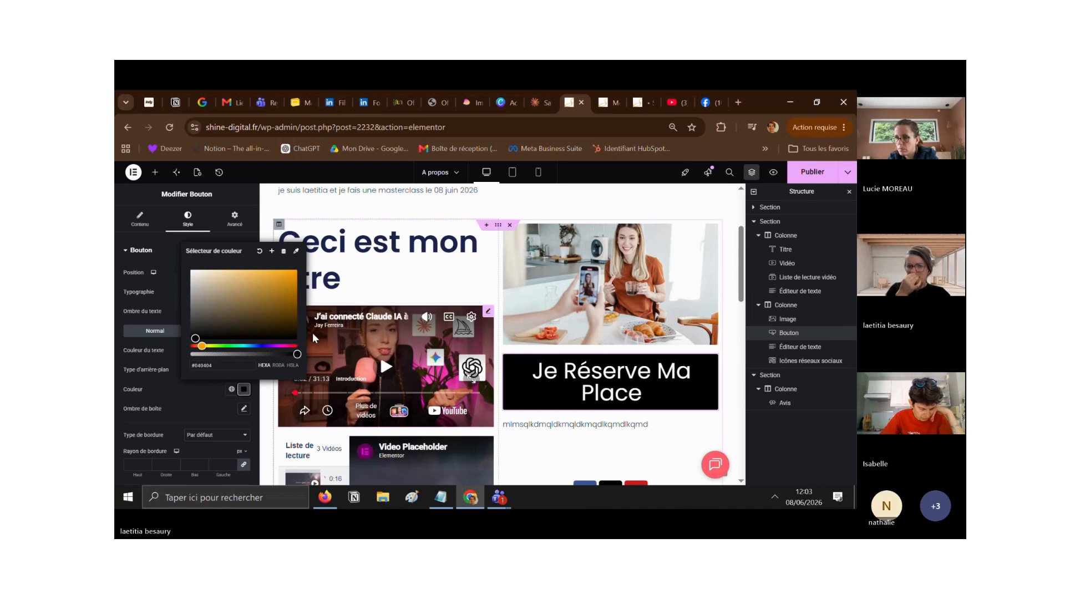
click(374, 239)
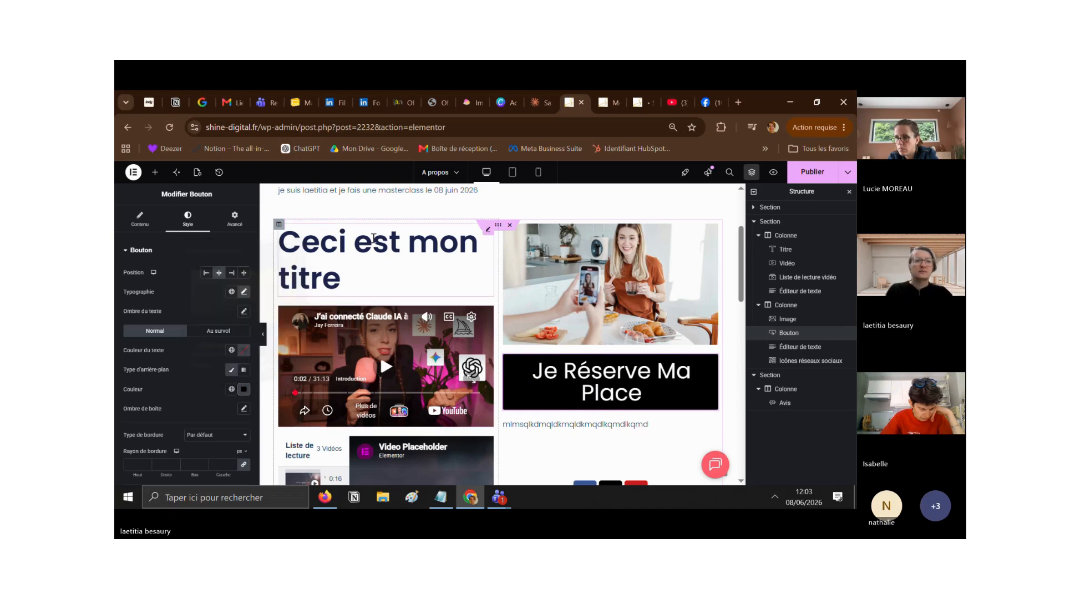
Step: Change the text colour of the "Ceci est mon titre" heading to an olive yellow
click(374, 238)
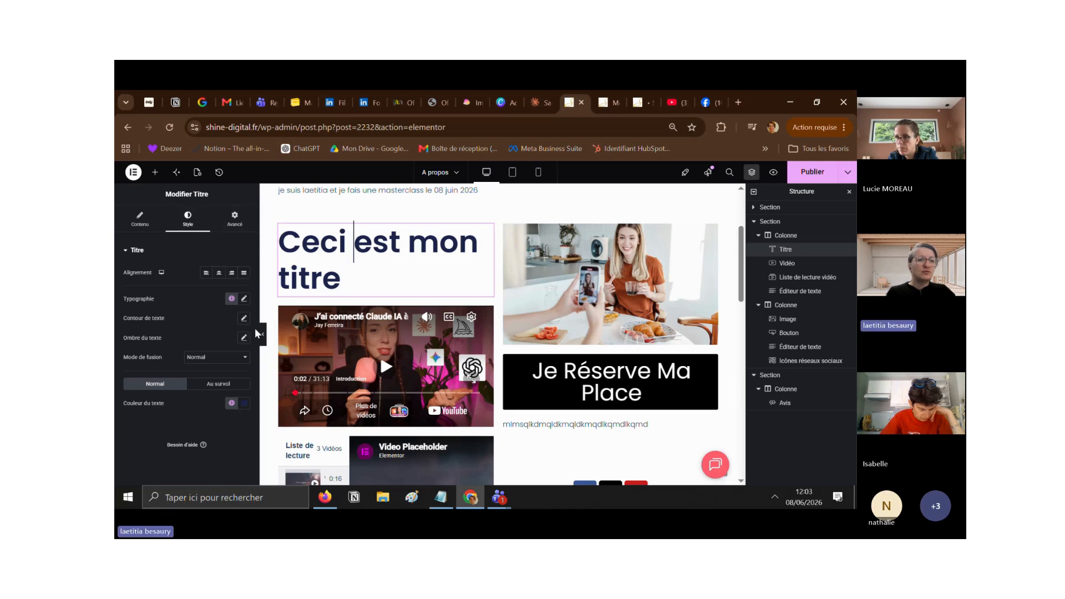
click(245, 405)
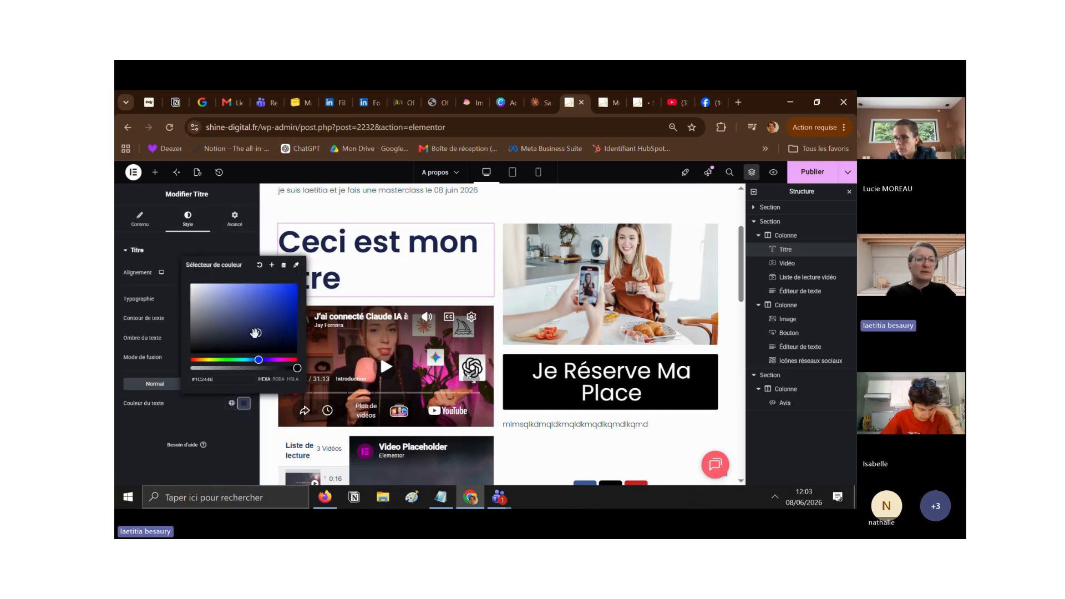
drag(258, 360, 208, 360)
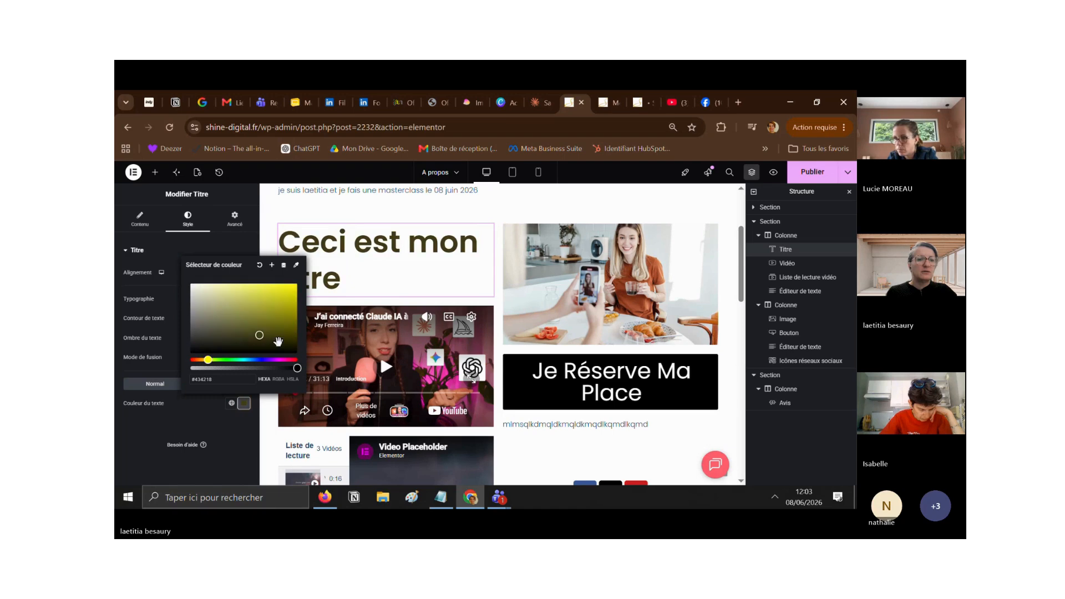
drag(262, 335, 282, 311)
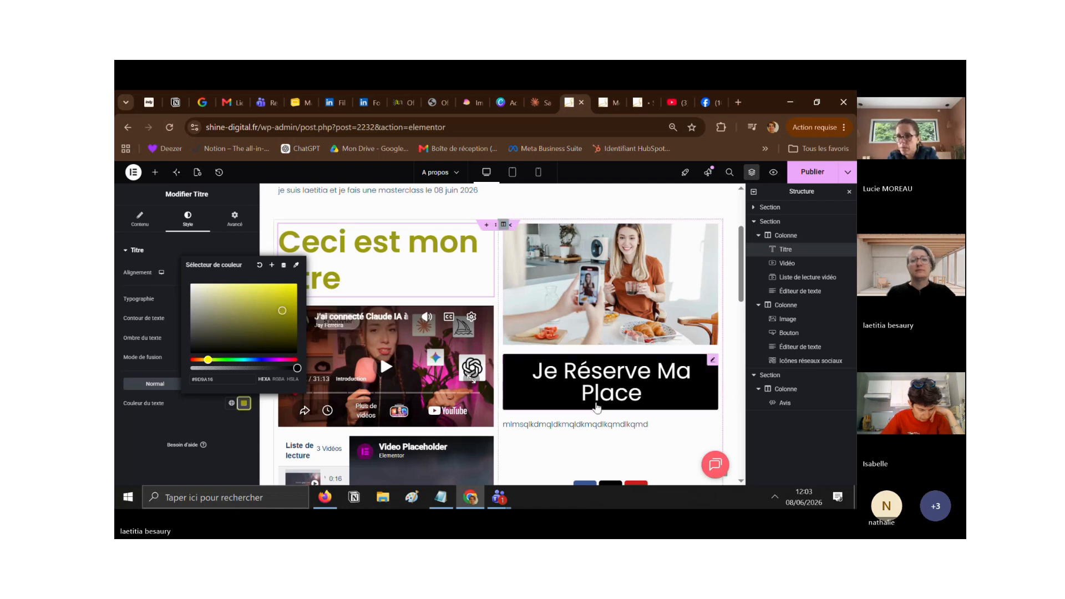
Step: View the advanced layout settings of the text block below the "Je réserve ma place" button
click(598, 422)
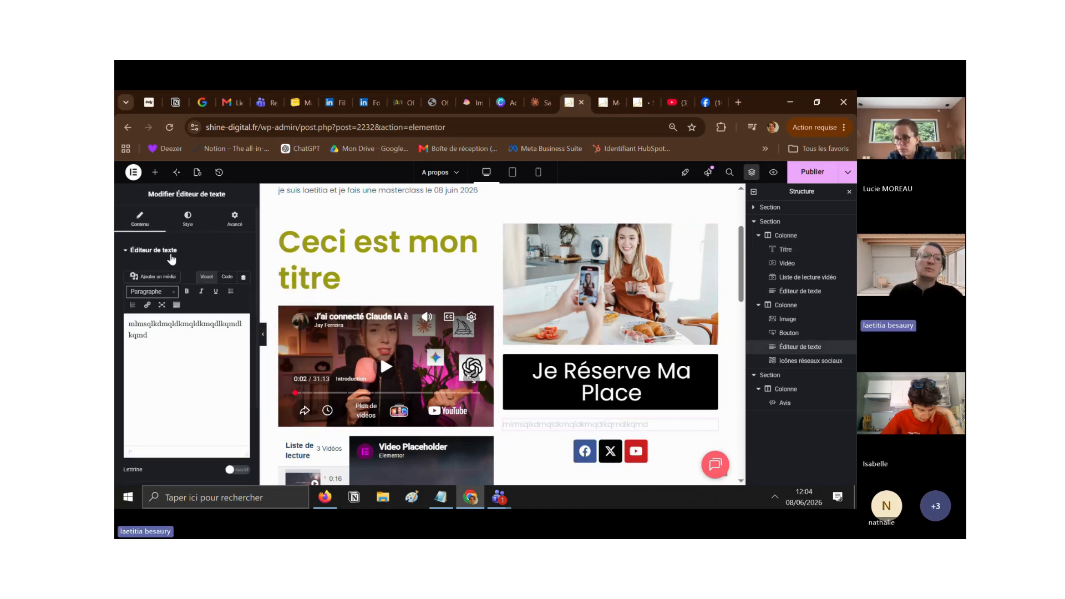
click(234, 233)
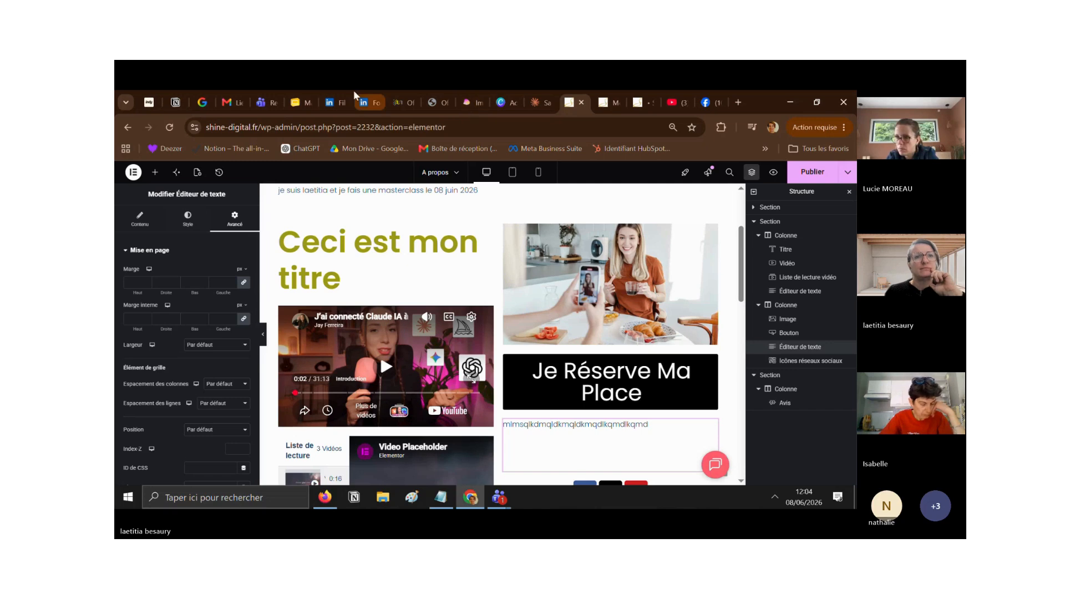
Step: Switch to the Google Slides masterclass deck and present the slides from "Actualiser les boutons" through "Ajouter une section"
click(305, 93)
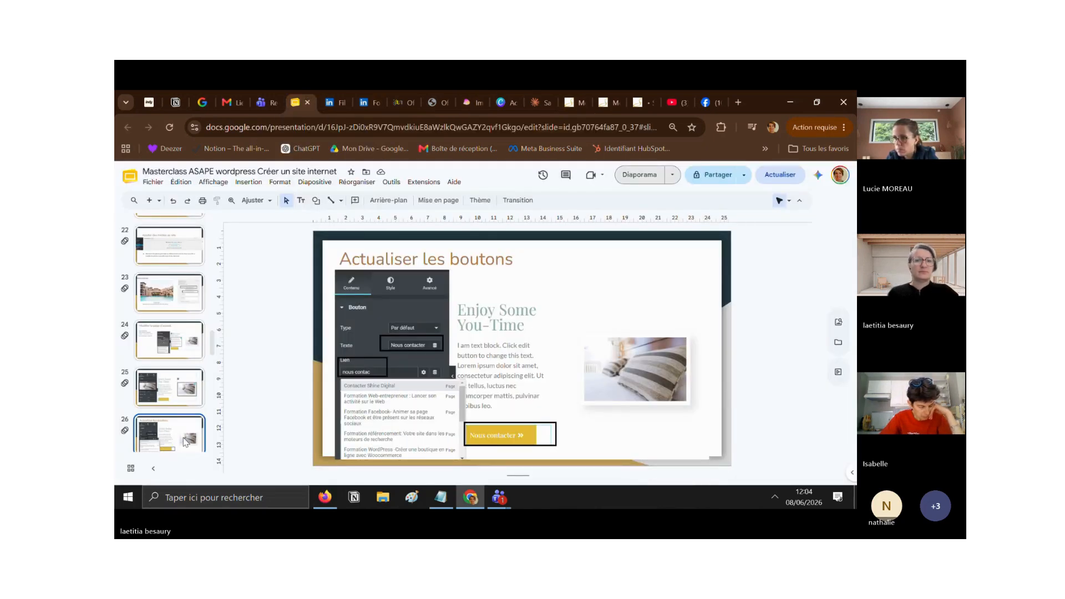
key(Down)
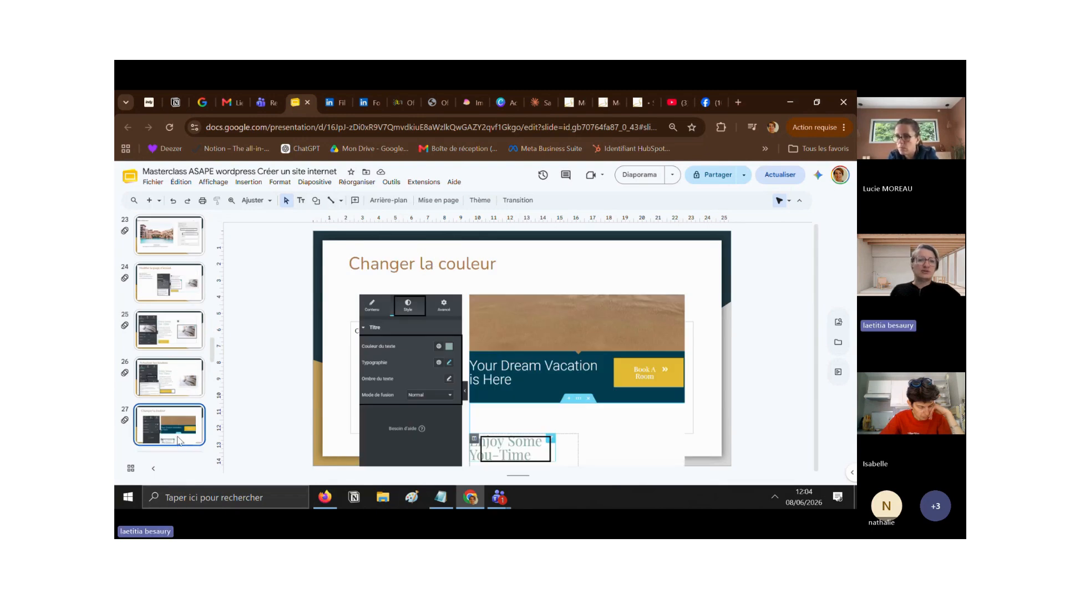
key(Down)
key(Up)
key(Up)
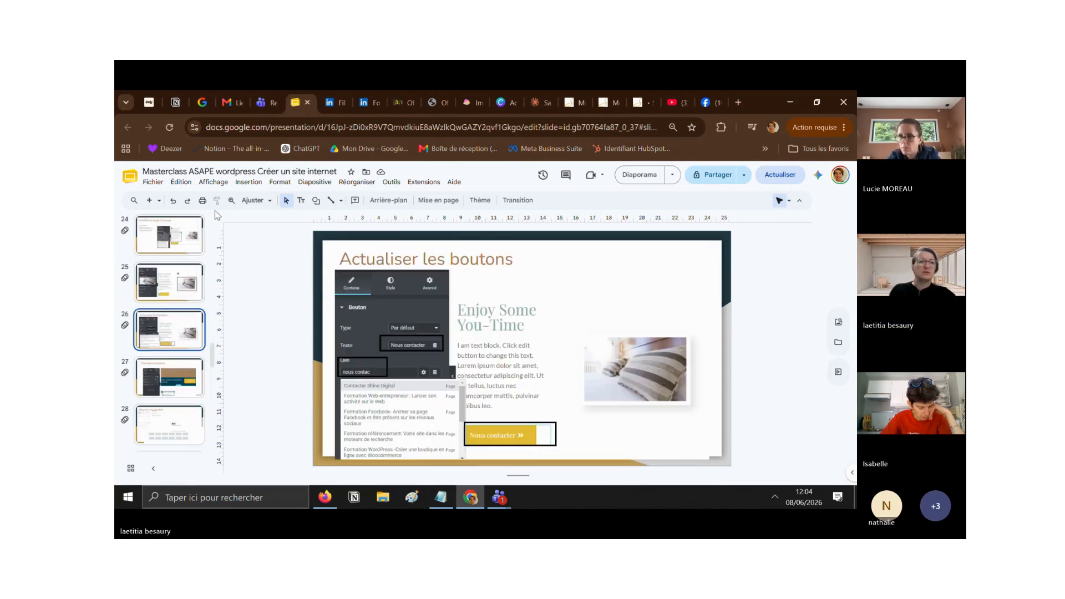
click(213, 182)
click(222, 220)
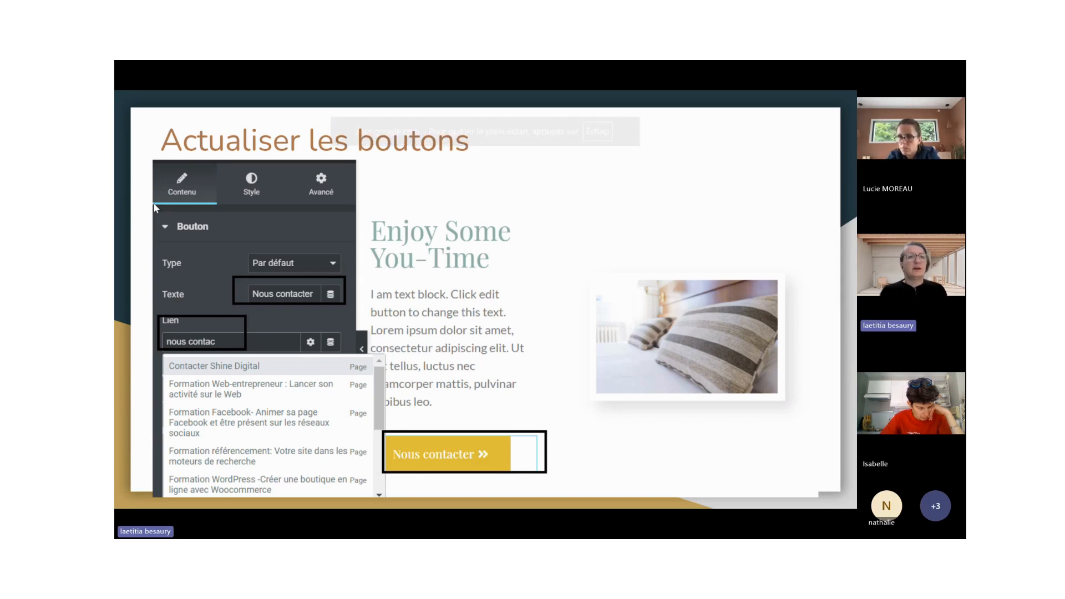
key(Right)
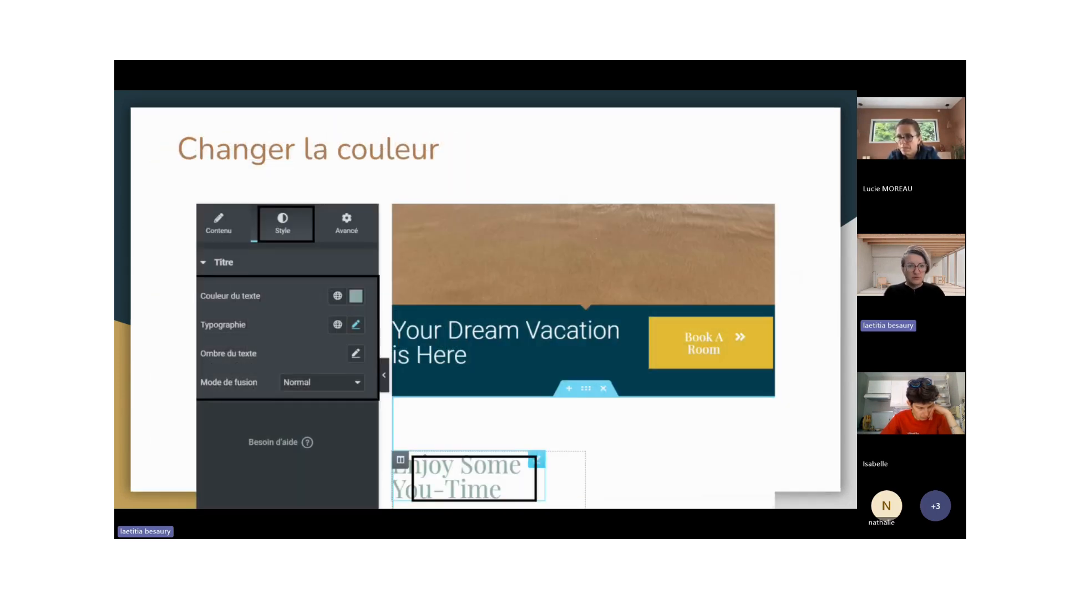
key(Right)
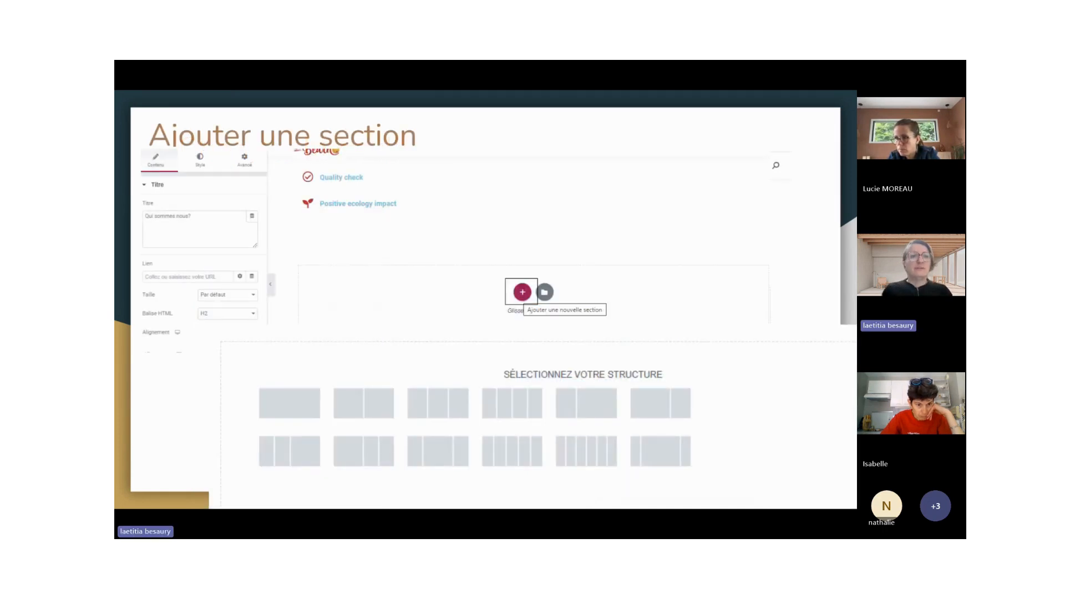
key(Right)
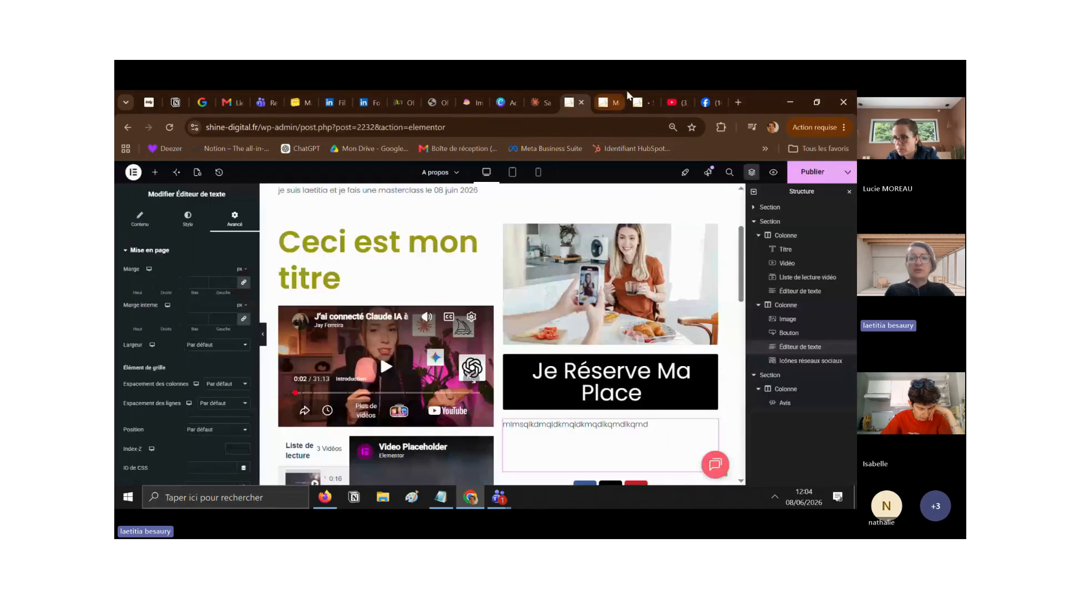
Step: Insert the light "About the company" block with a video from the template library at the end of the page and review it in place
scroll(537, 325, down, 10)
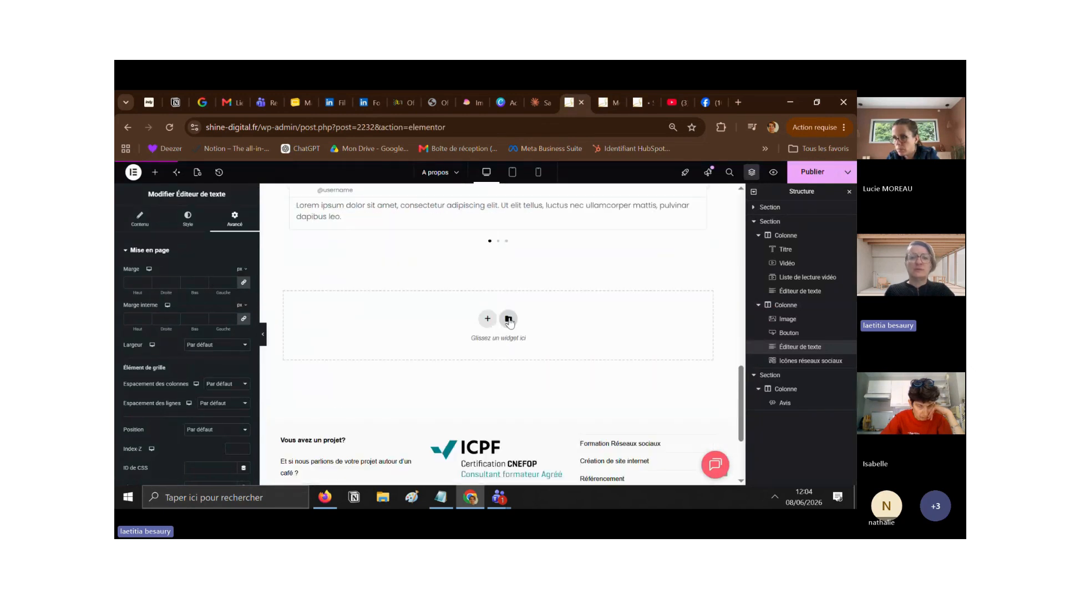
click(509, 320)
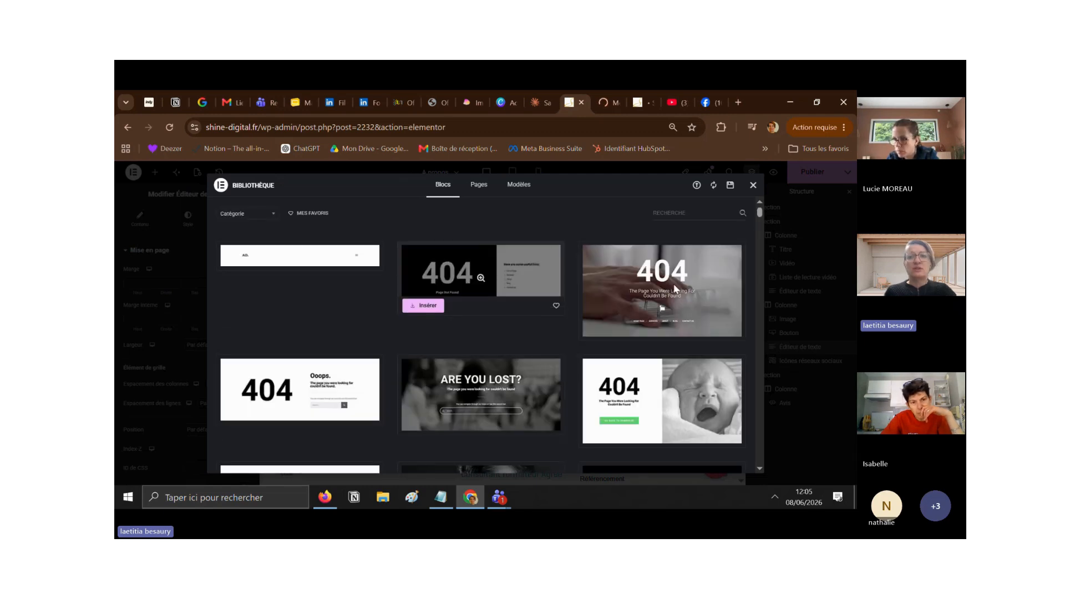
drag(761, 214, 762, 221)
mouse_move(726, 228)
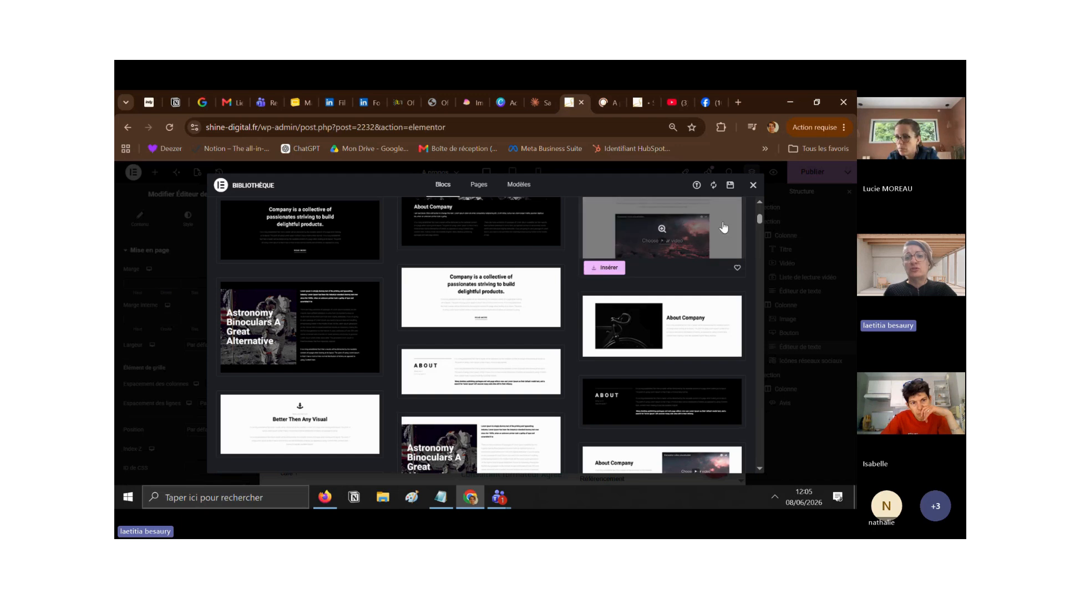
click(608, 269)
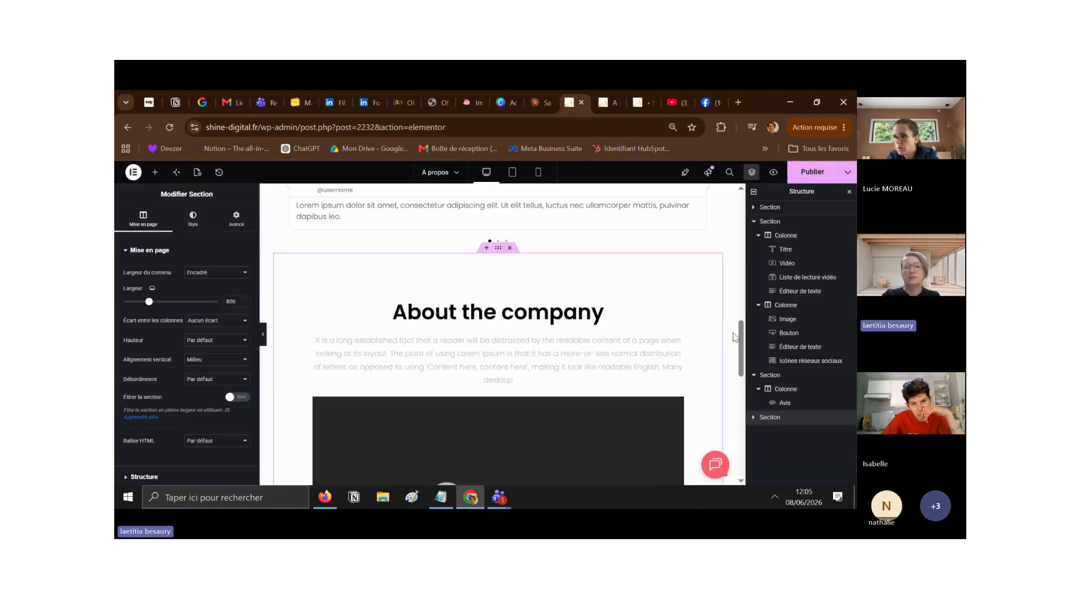
scroll(420, 323, up, 8)
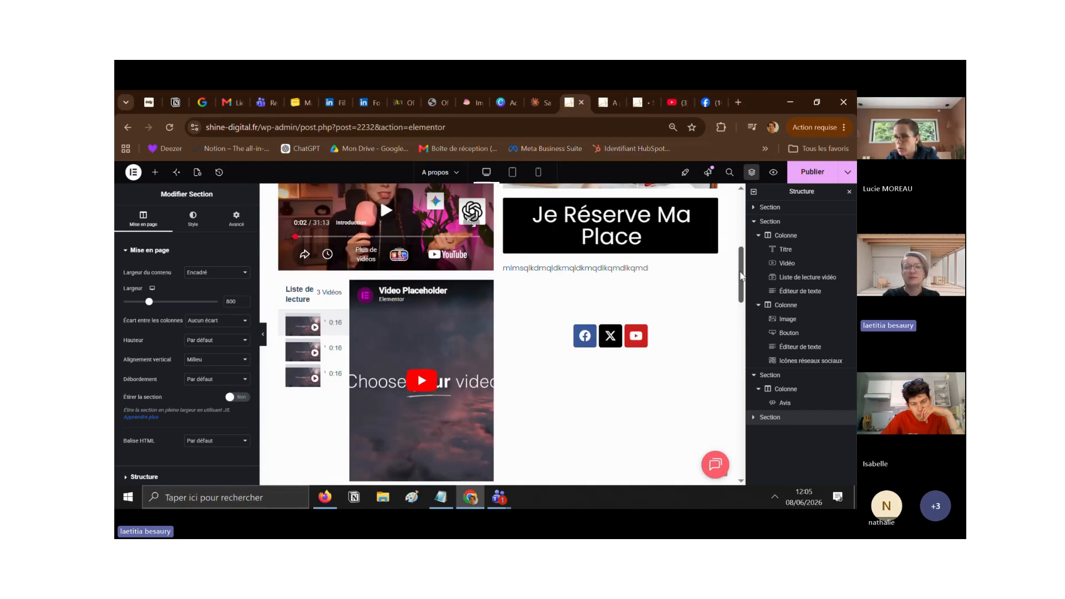
drag(740, 276, 760, 350)
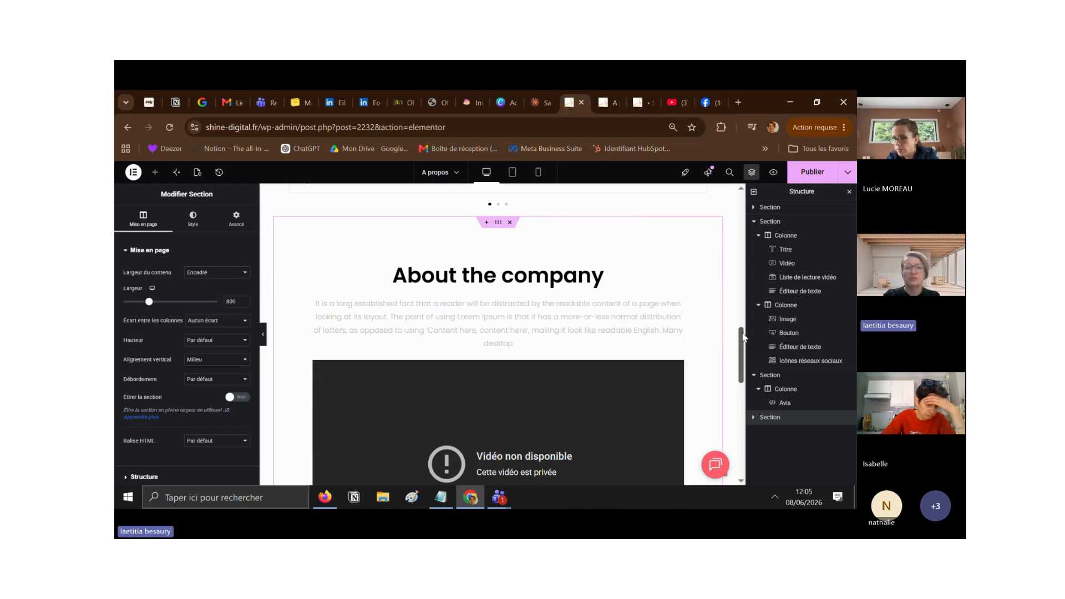
scroll(588, 357, down, 2)
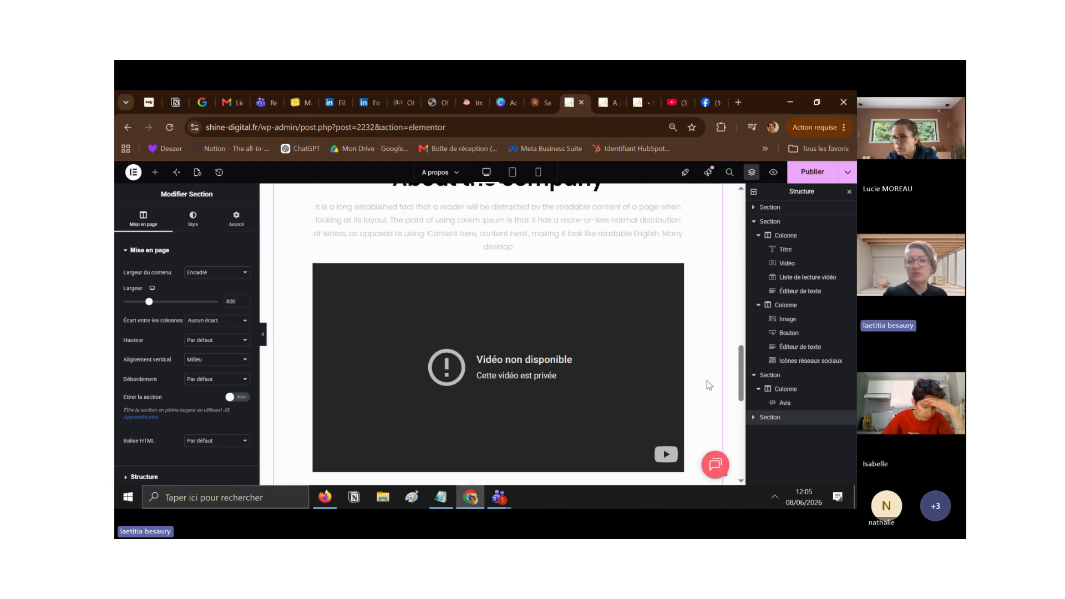
Step: Reopen the template library below the "About the company" section and browse its block and page templates
drag(742, 363, 747, 389)
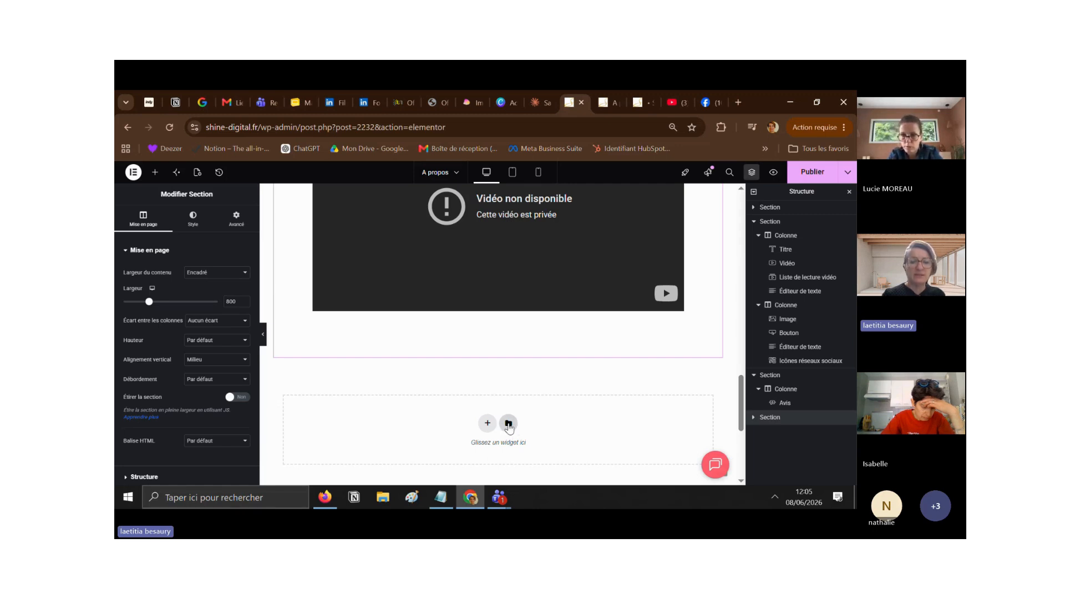
click(508, 425)
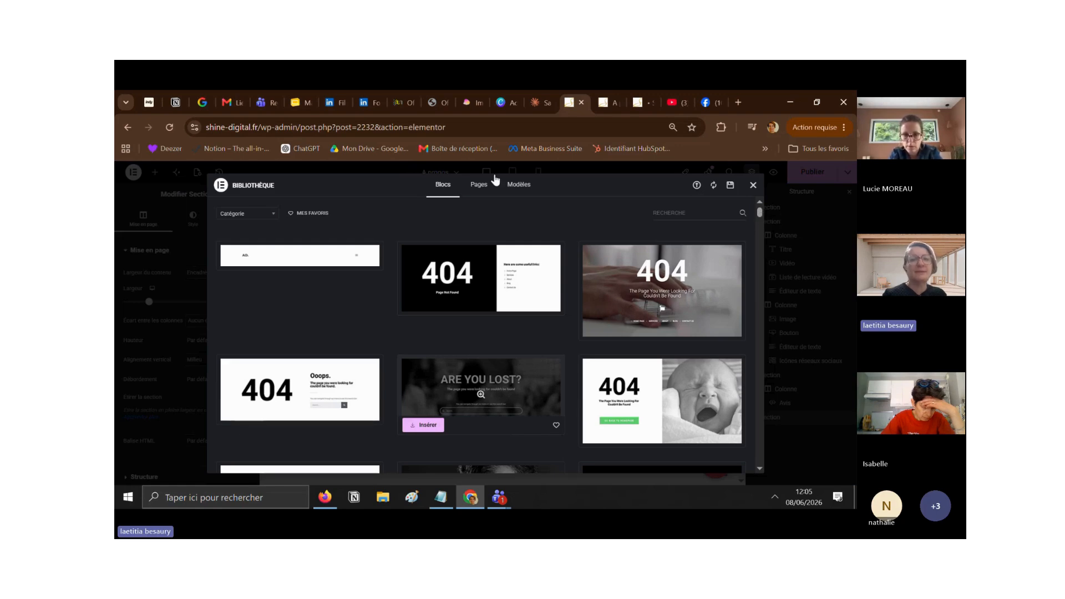
click(481, 183)
click(442, 184)
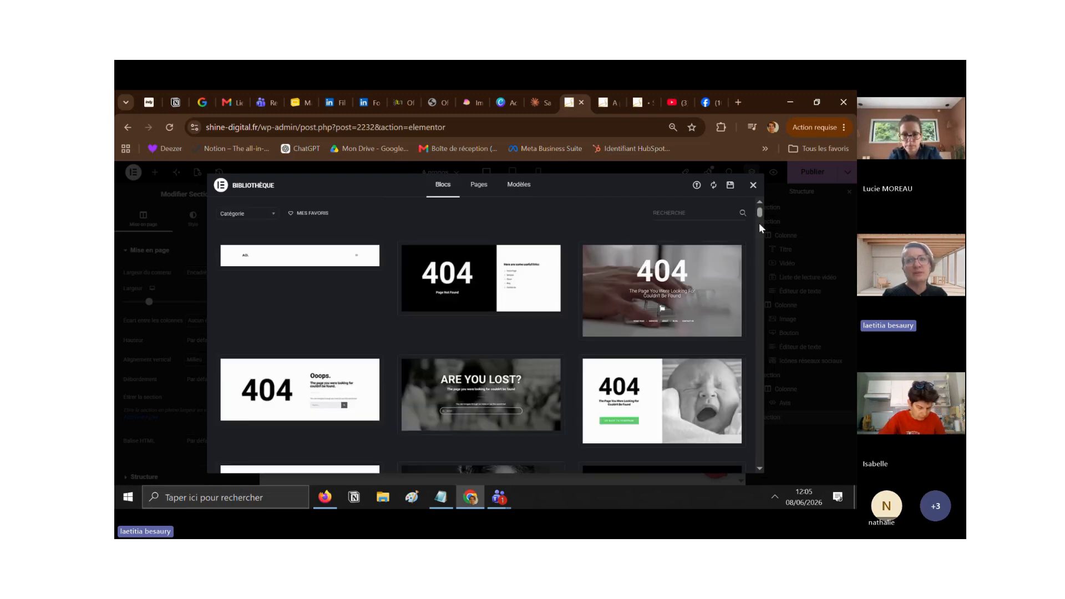
drag(760, 223, 772, 357)
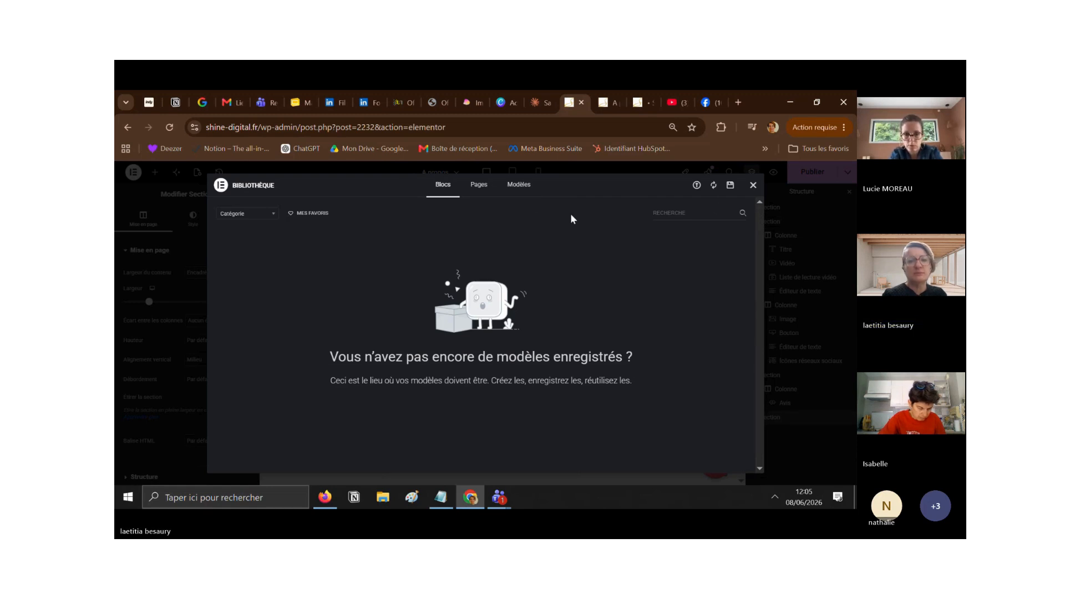
click(479, 185)
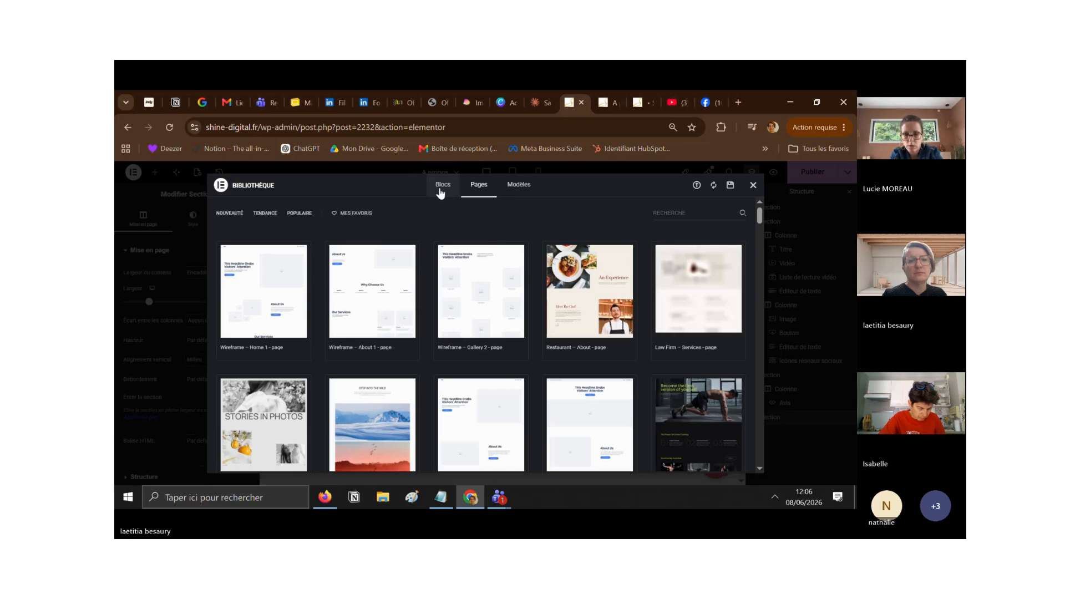
click(443, 185)
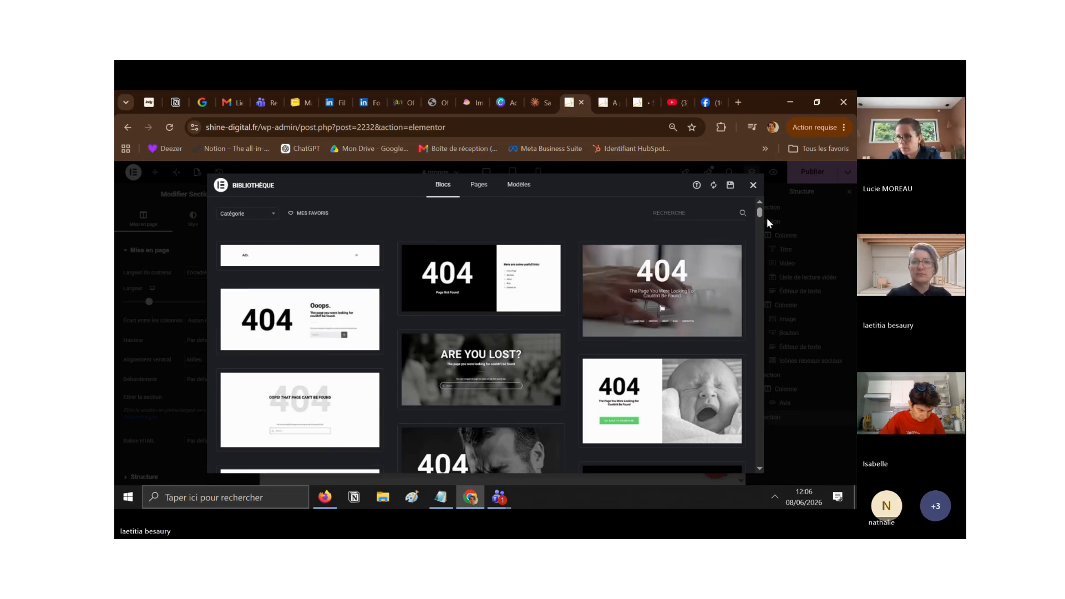
mouse_move(760, 213)
mouse_down()
mouse_move(772, 433)
mouse_move(761, 209)
mouse_up()
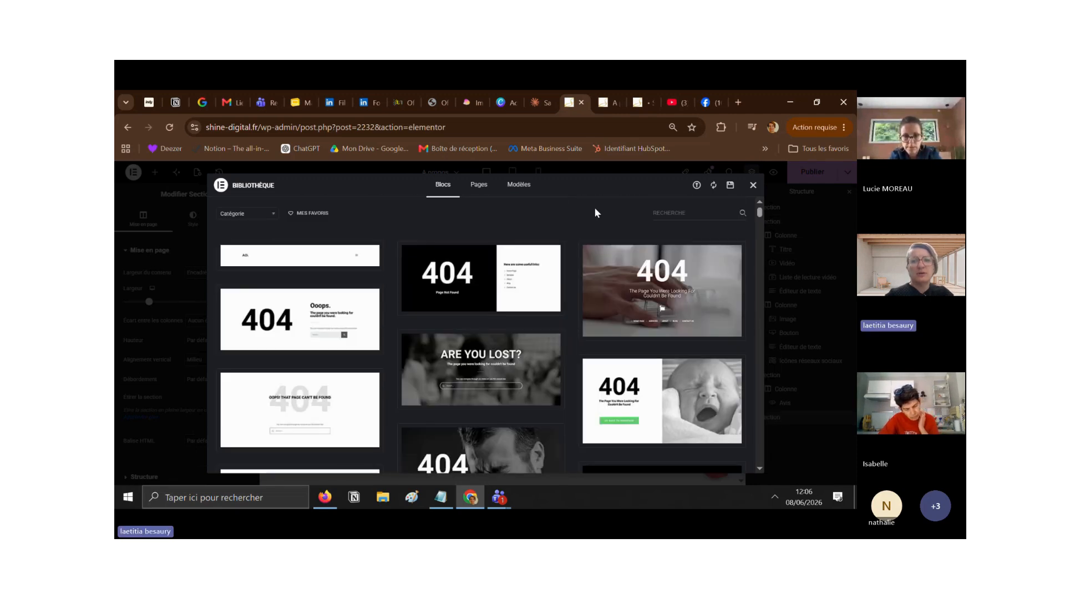
click(519, 185)
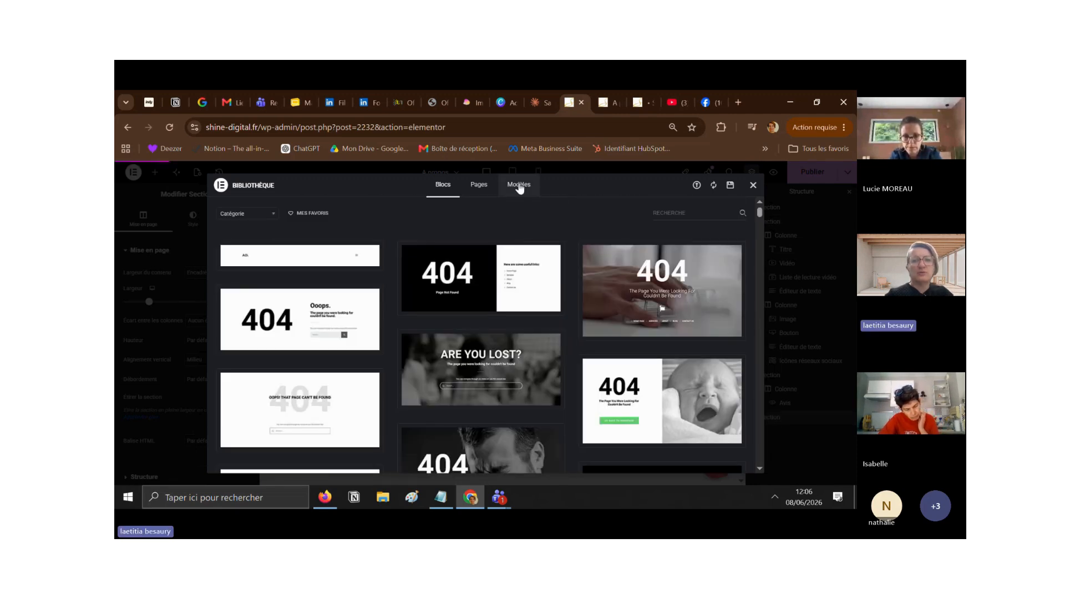
Step: Preview the "Wireframe – Contact 5" page template and examine its contact form, map and newsletter sections
click(477, 185)
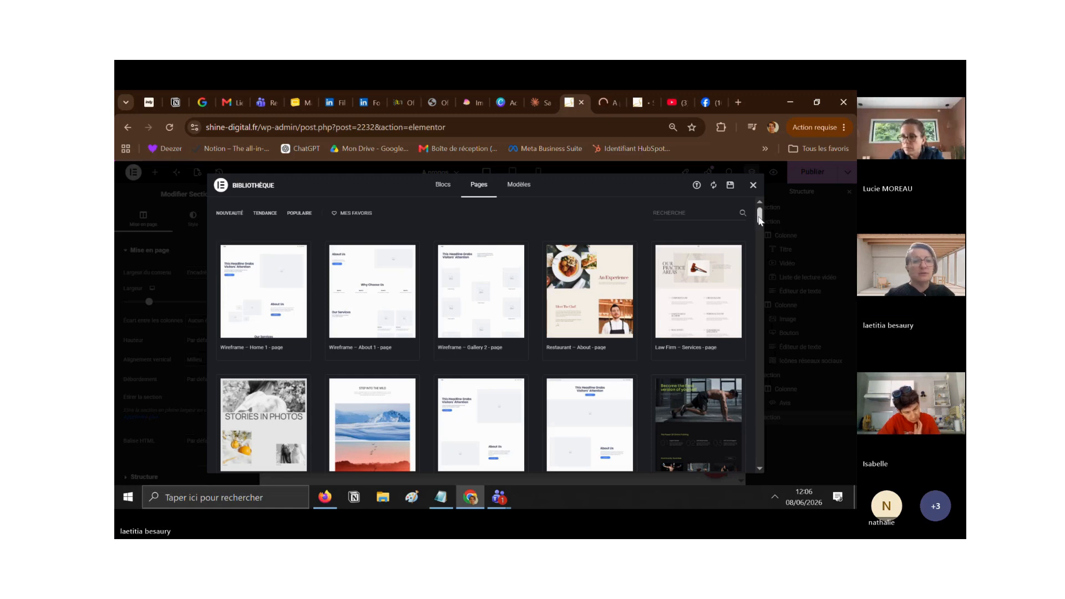
drag(759, 217, 761, 235)
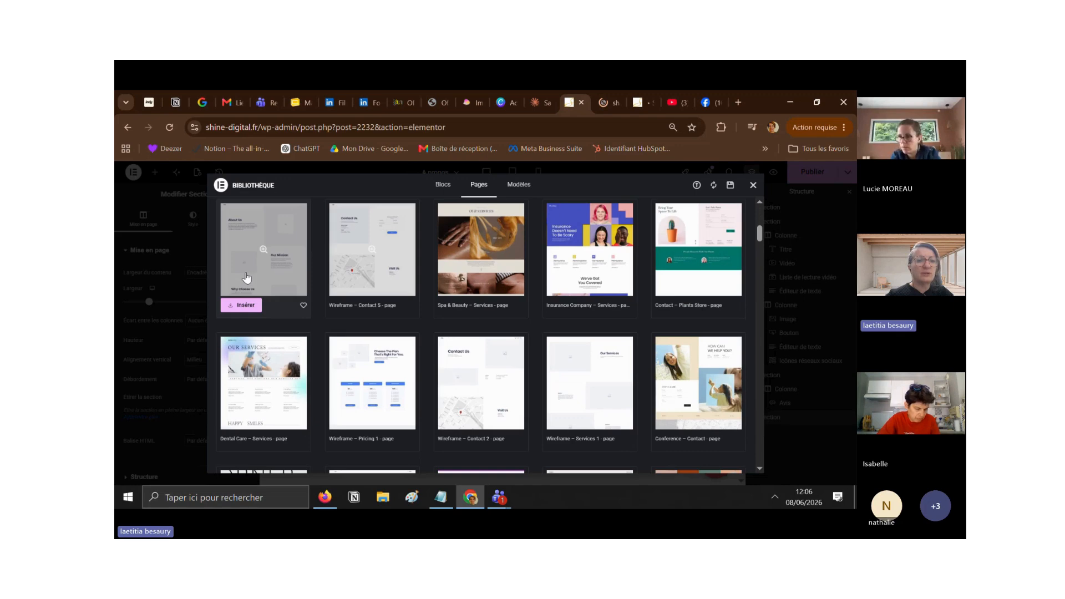
click(373, 263)
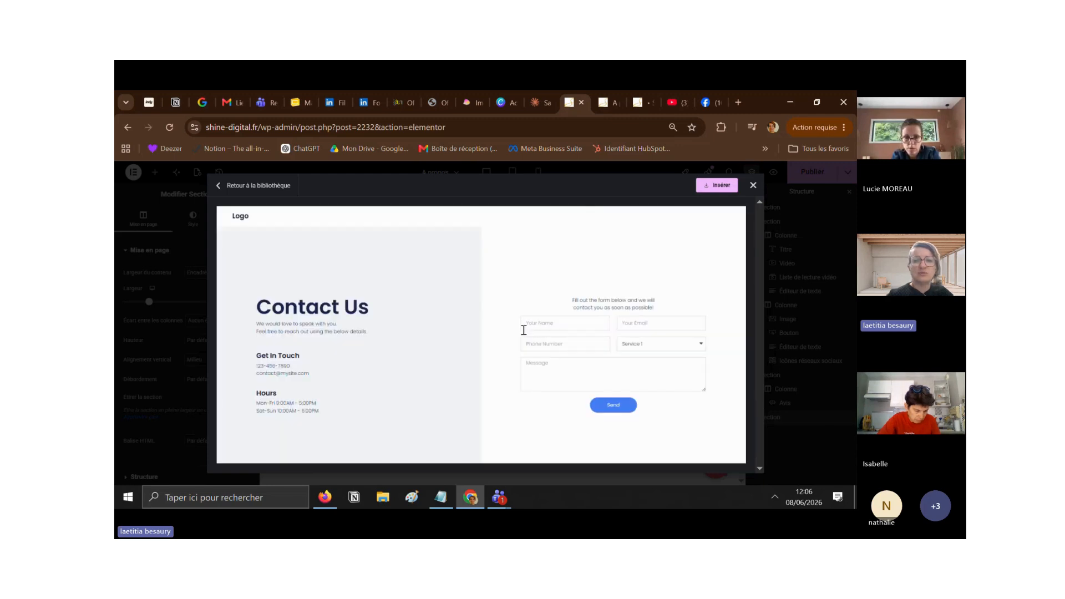
scroll(700, 253, down, 2)
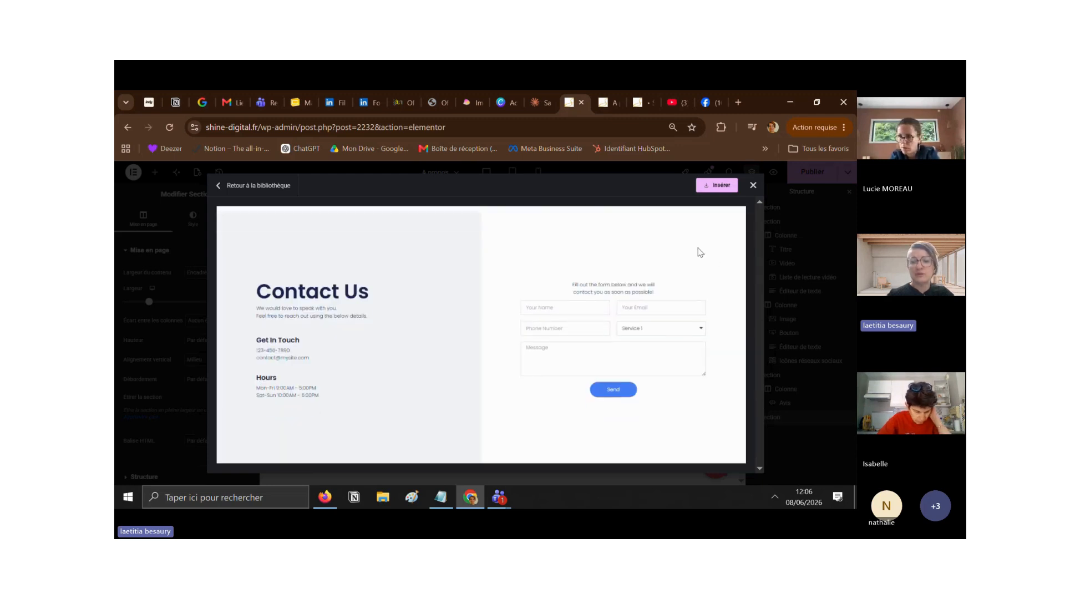
scroll(700, 253, down, 5)
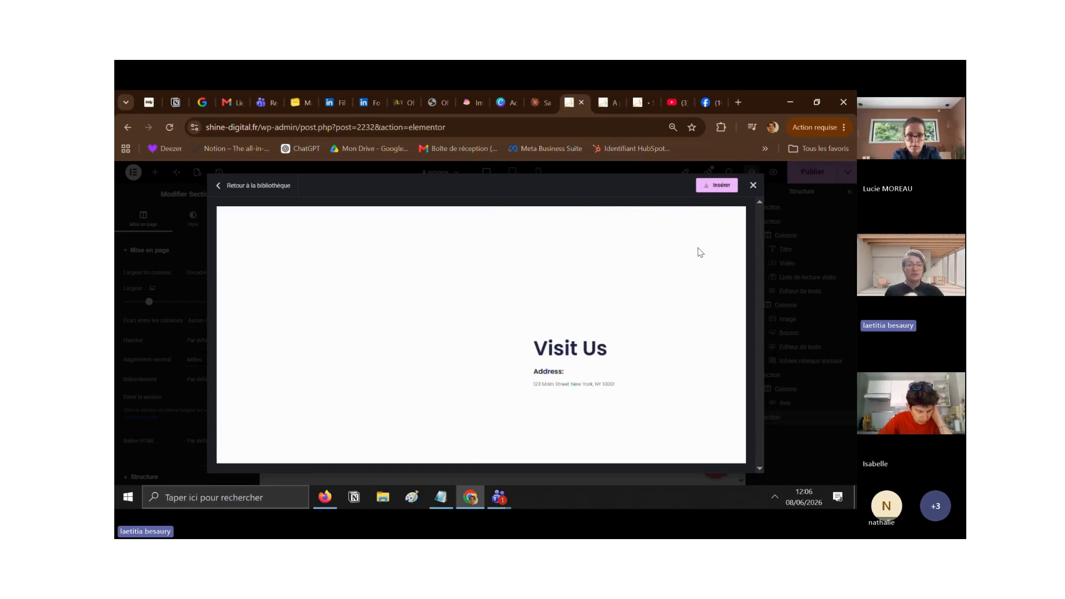
scroll(701, 253, down, 6)
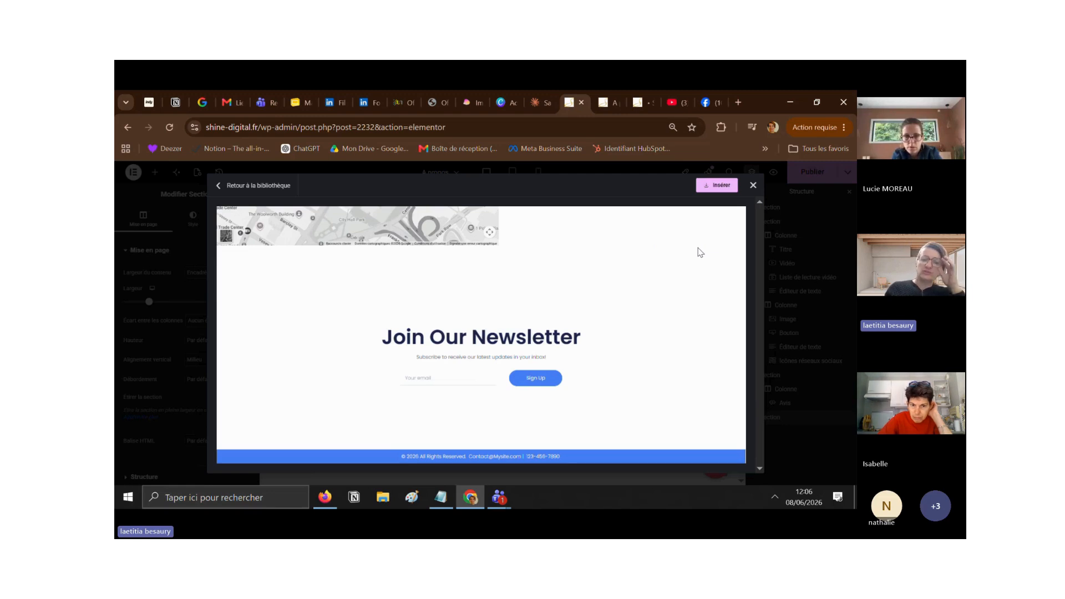
scroll(701, 252, up, 5)
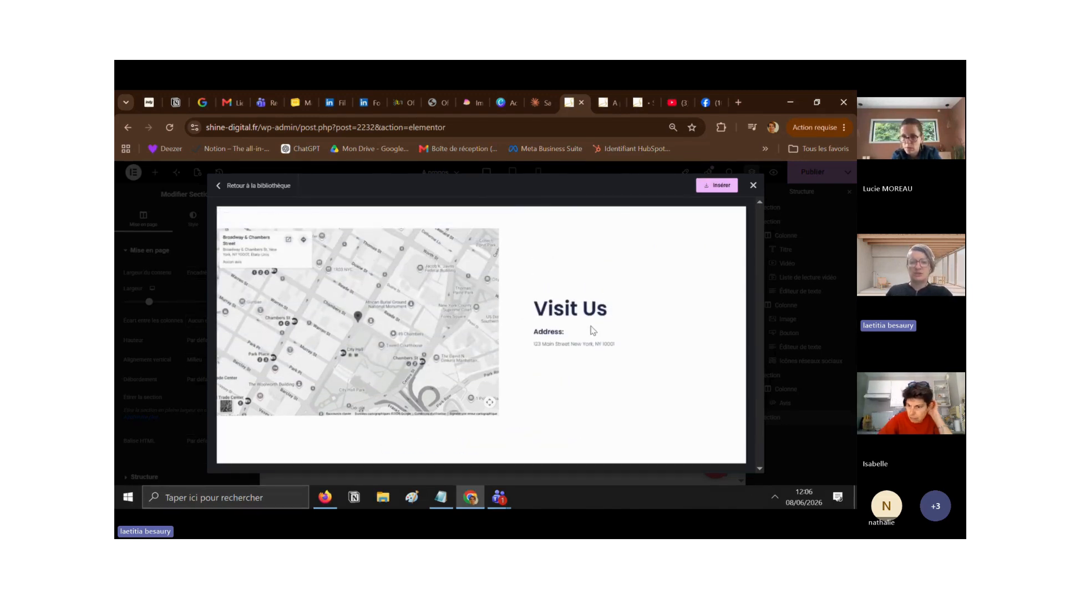
scroll(571, 312, up, 1)
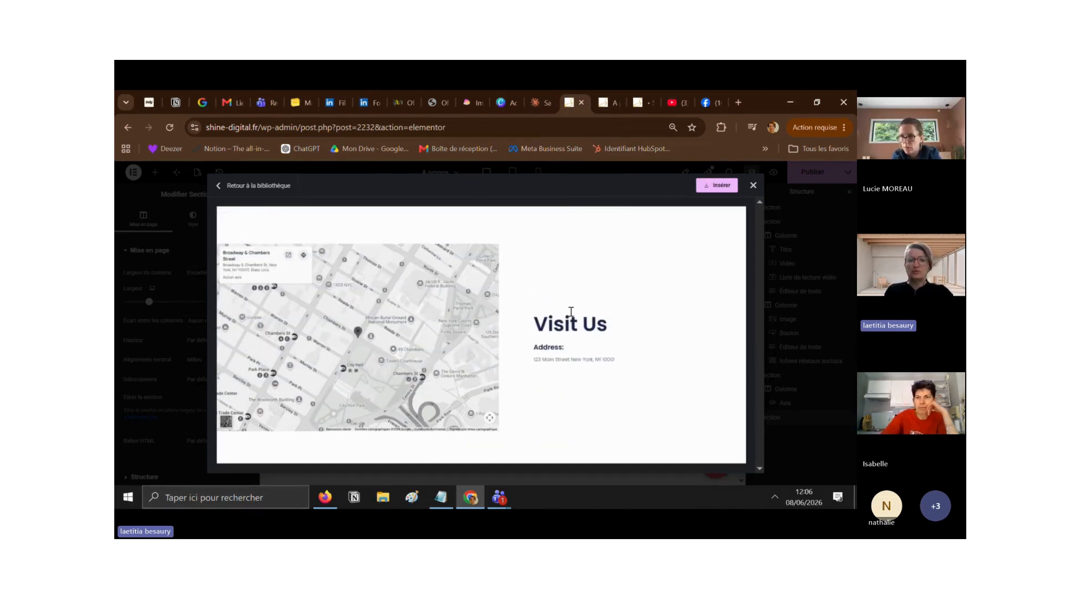
scroll(571, 311, up, 5)
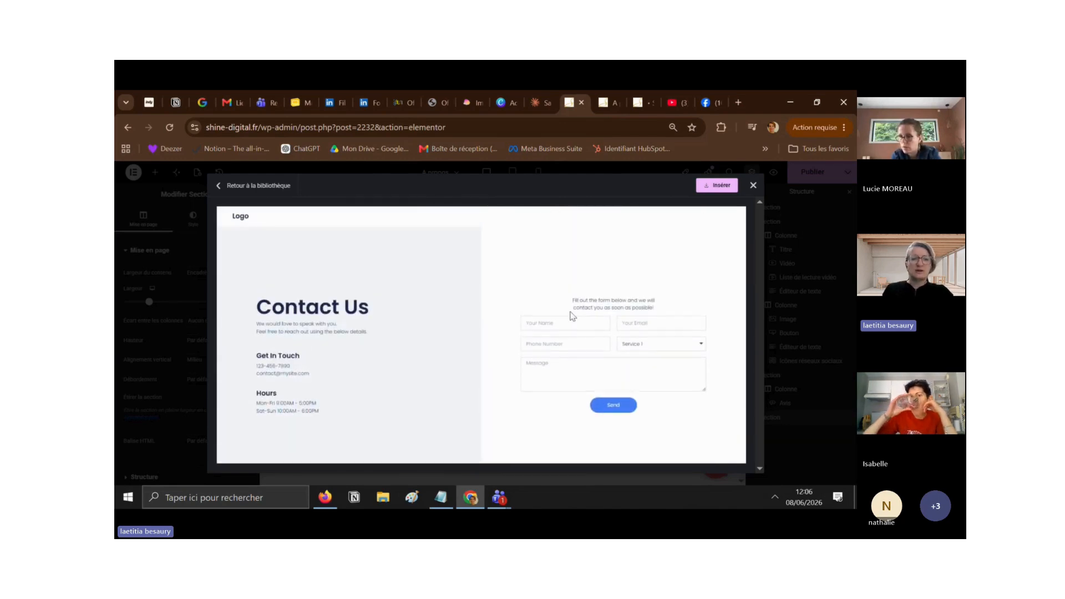
scroll(572, 314, down, 1)
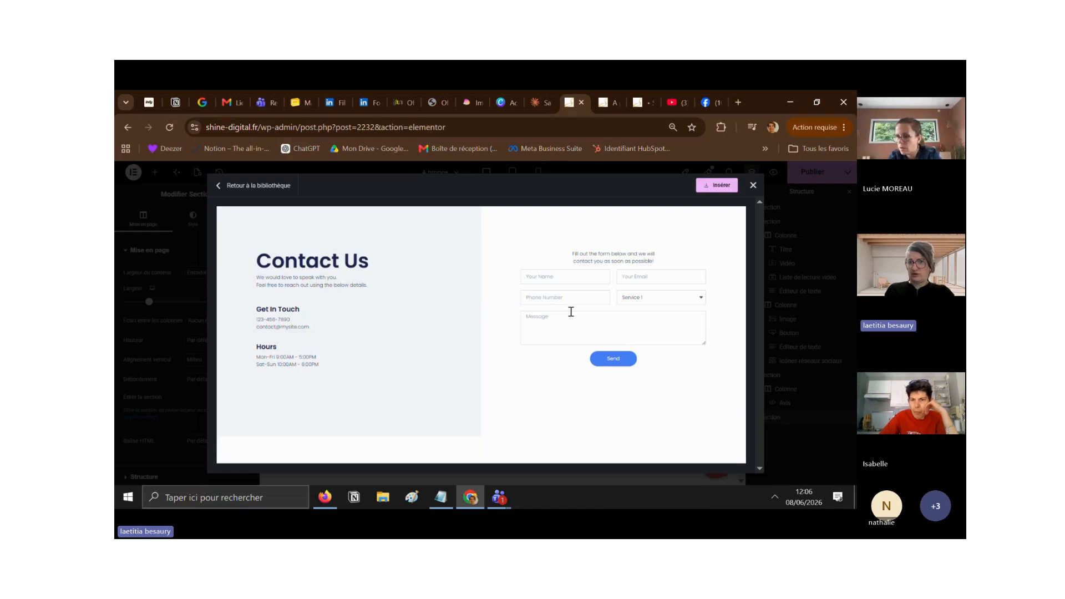
scroll(571, 312, up, 1)
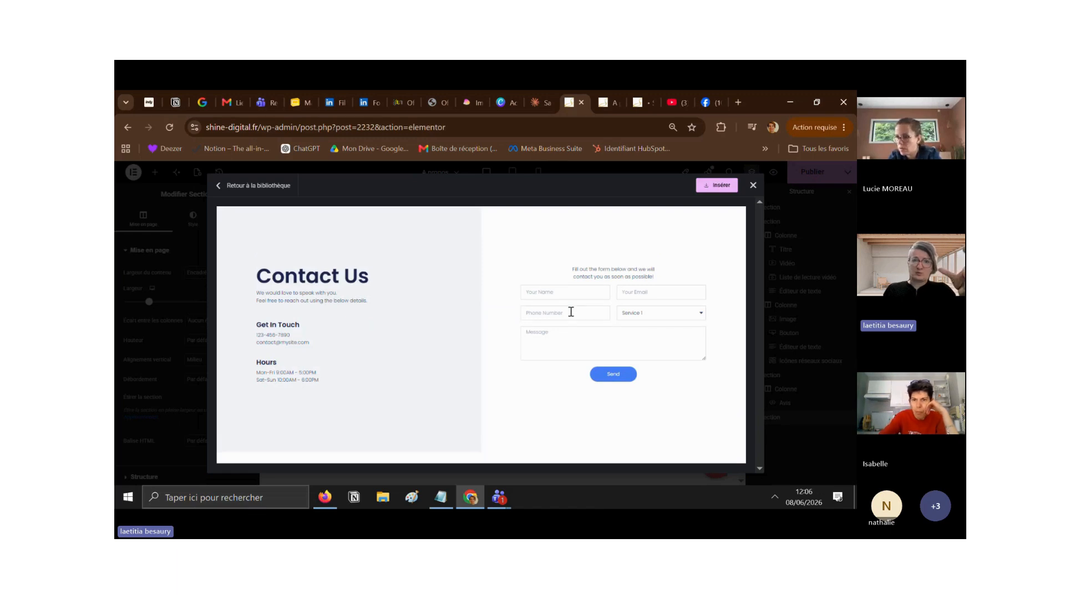
Step: Close the template preview, switch to the Google Slides masterclass deck and advance to the "Organiser le contenu" slide about creating a menu
click(753, 186)
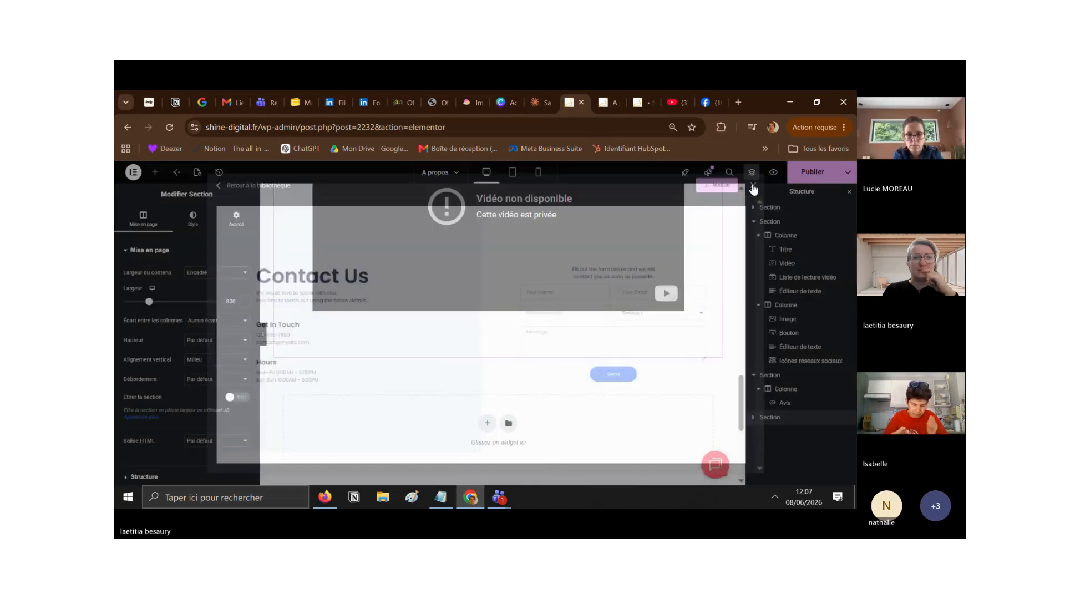
click(298, 101)
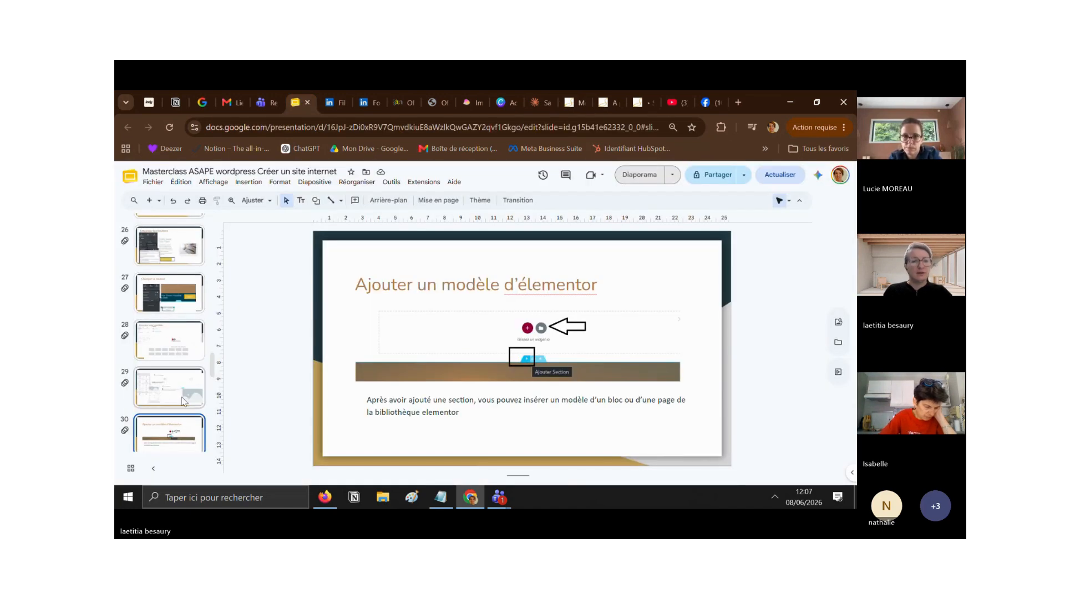
key(Down)
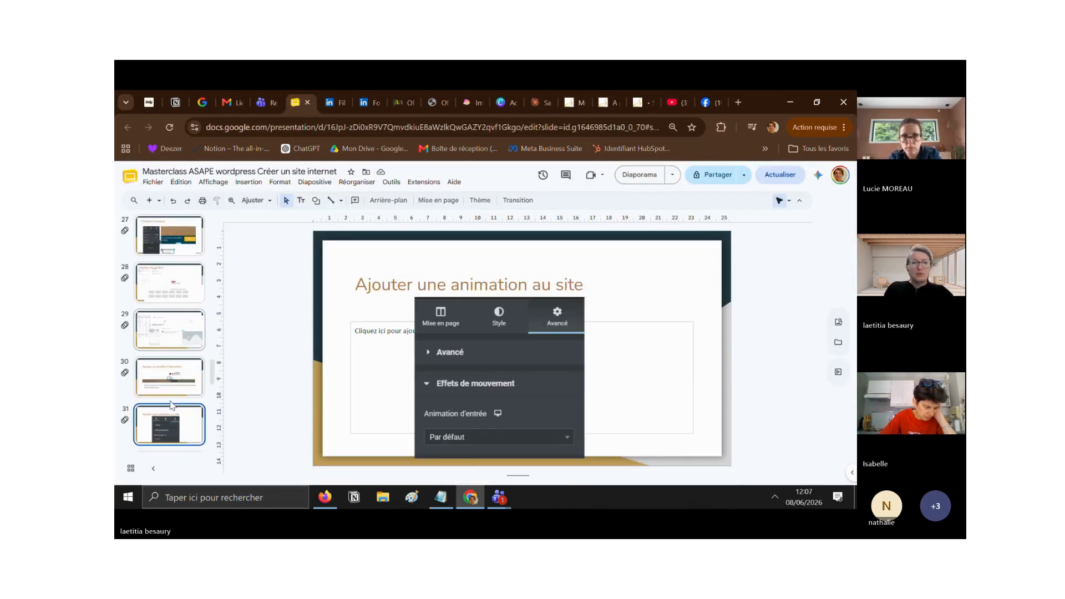
key(Down)
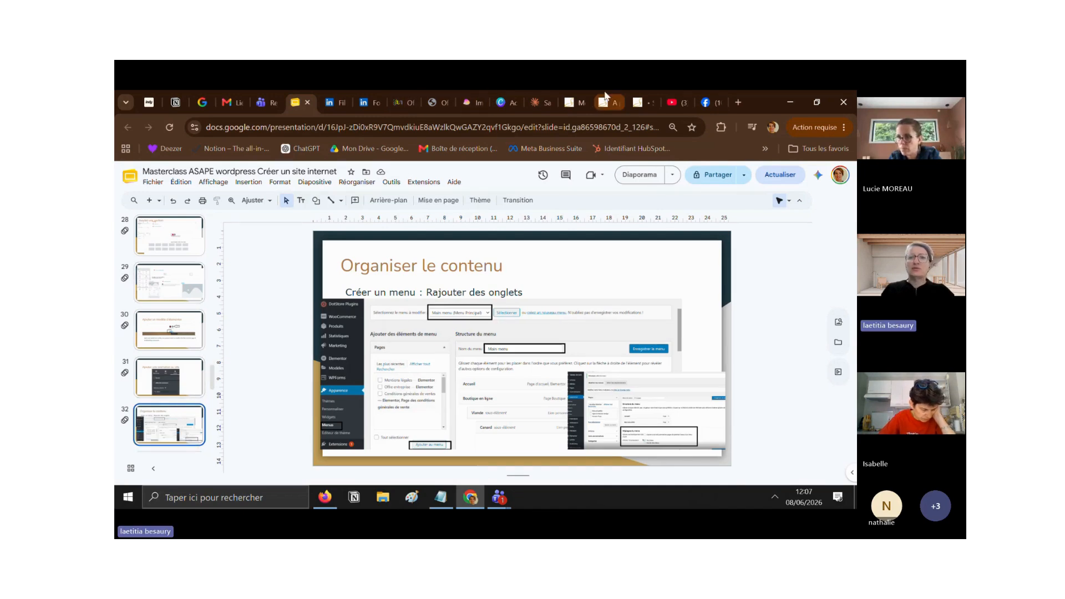
Step: Return to the "A propos" page preview in the browser and open the WordPress dashboard from it
click(640, 97)
click(610, 96)
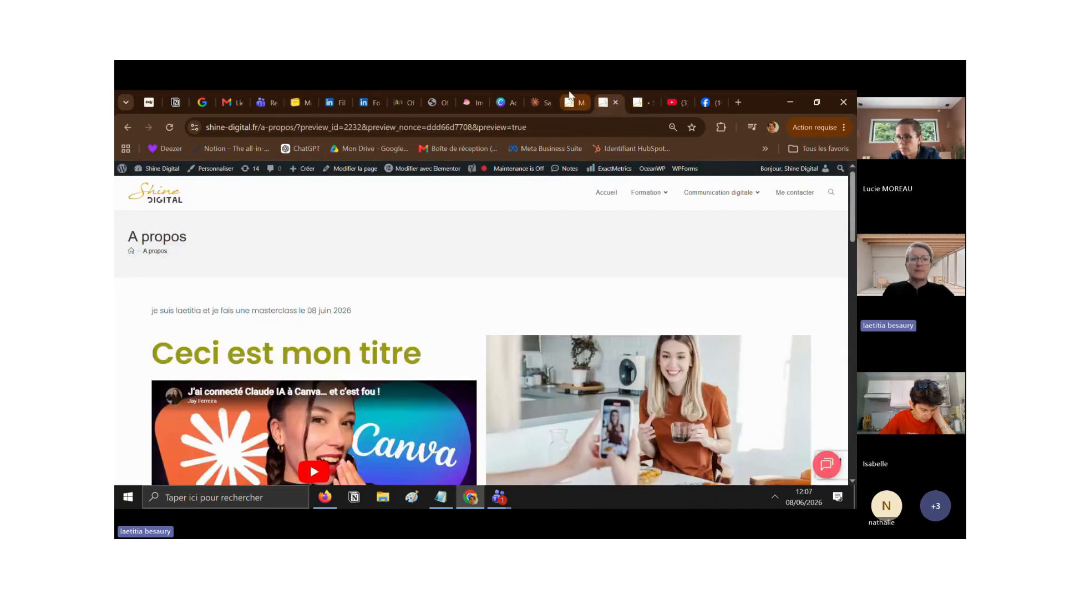
click(570, 98)
click(609, 102)
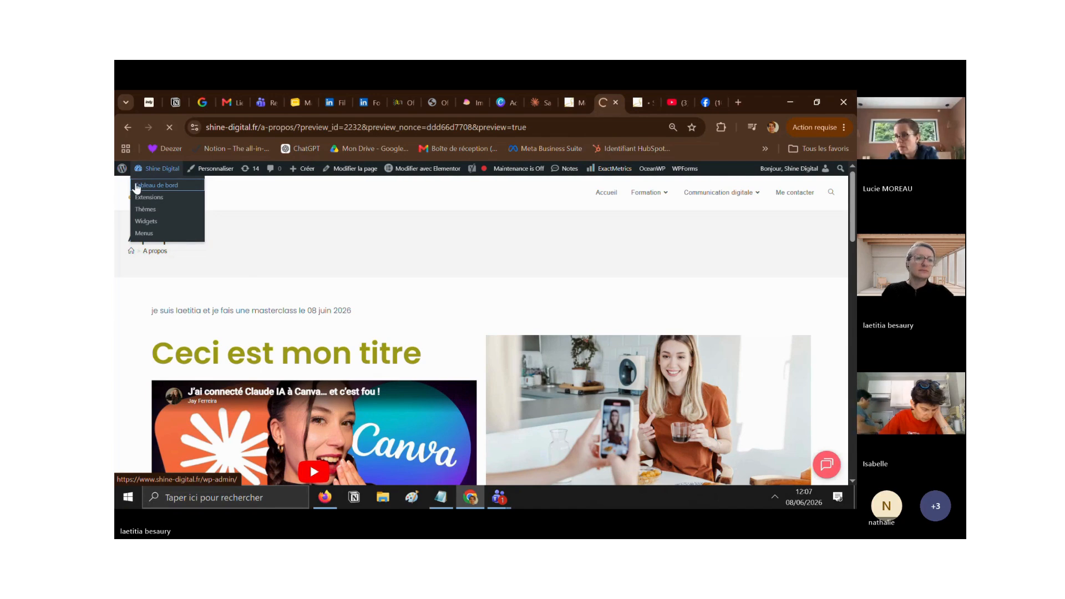
click(136, 187)
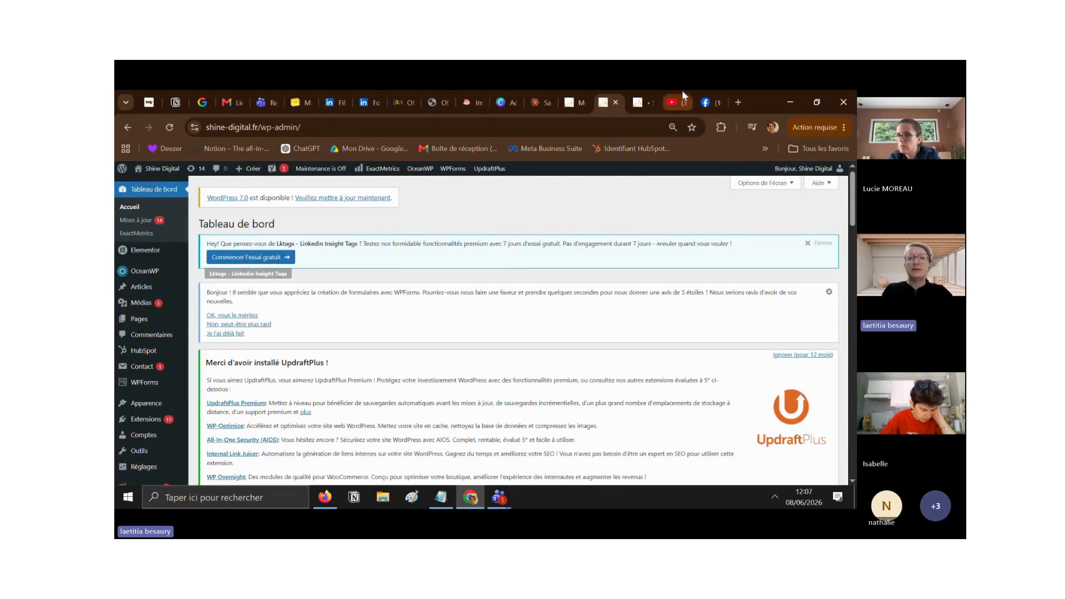
Step: On the public Shine Digital home page, examine the main navigation and its "Formation" and "Communication digitale" submenus
click(646, 99)
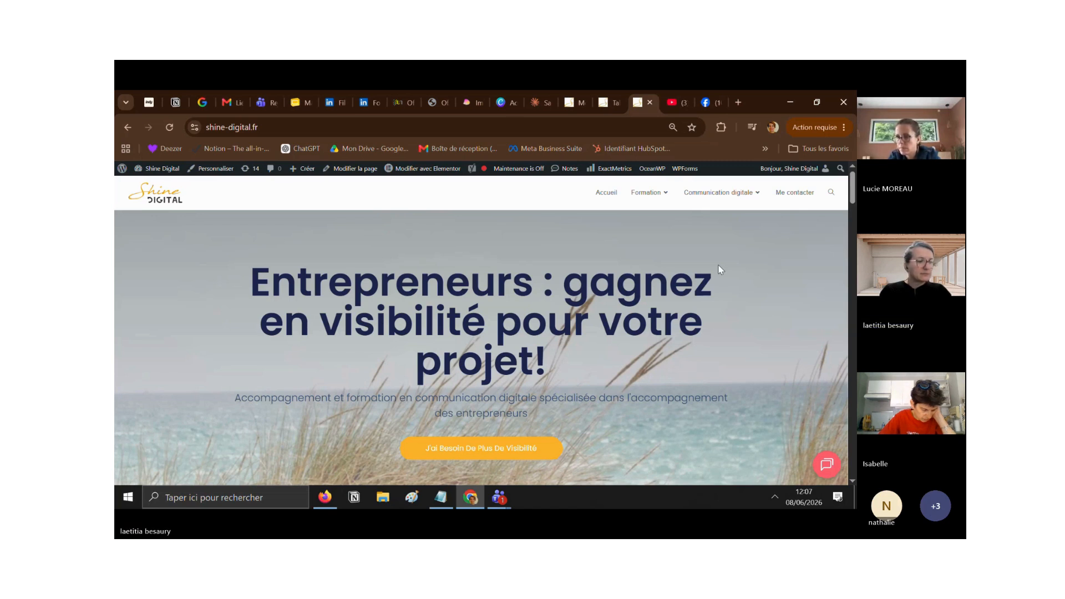
mouse_move(641, 191)
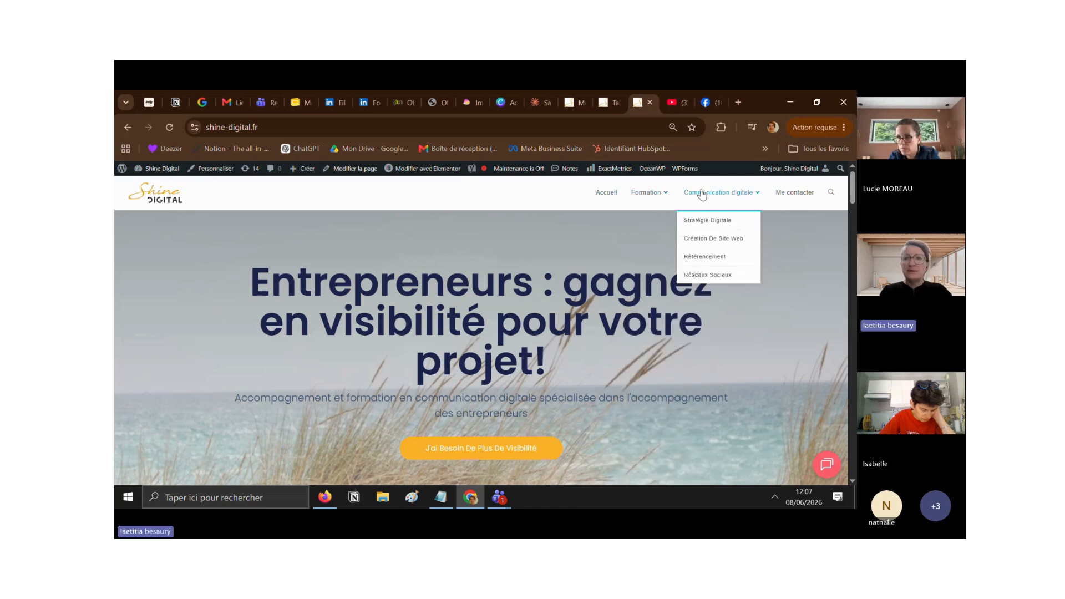
mouse_move(750, 194)
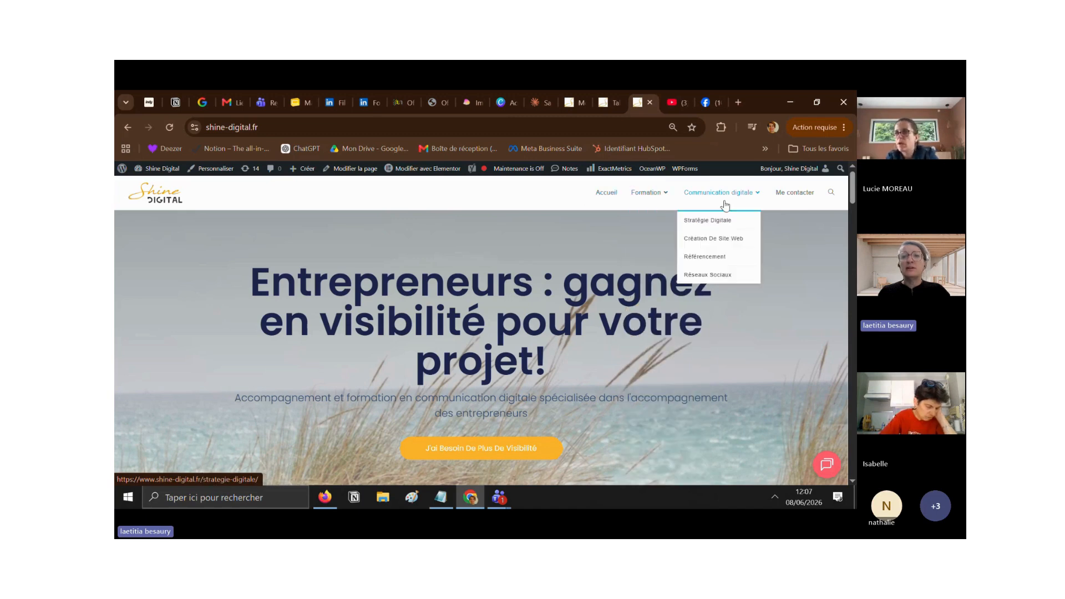
Step: Go back to the WordPress dashboard and open the Menus editor of the site's appearance settings
click(611, 103)
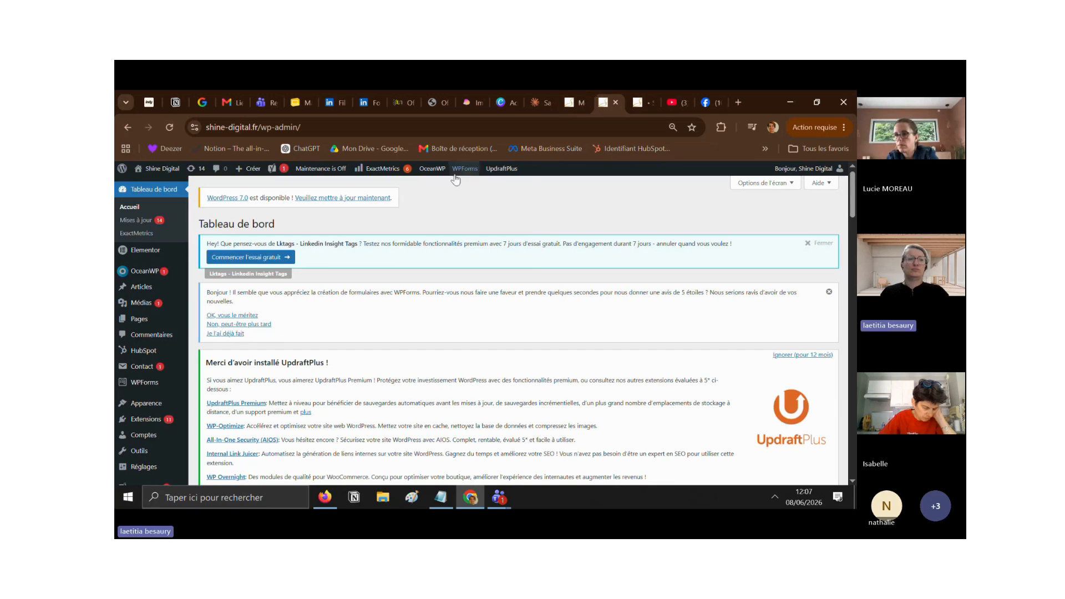
click(577, 95)
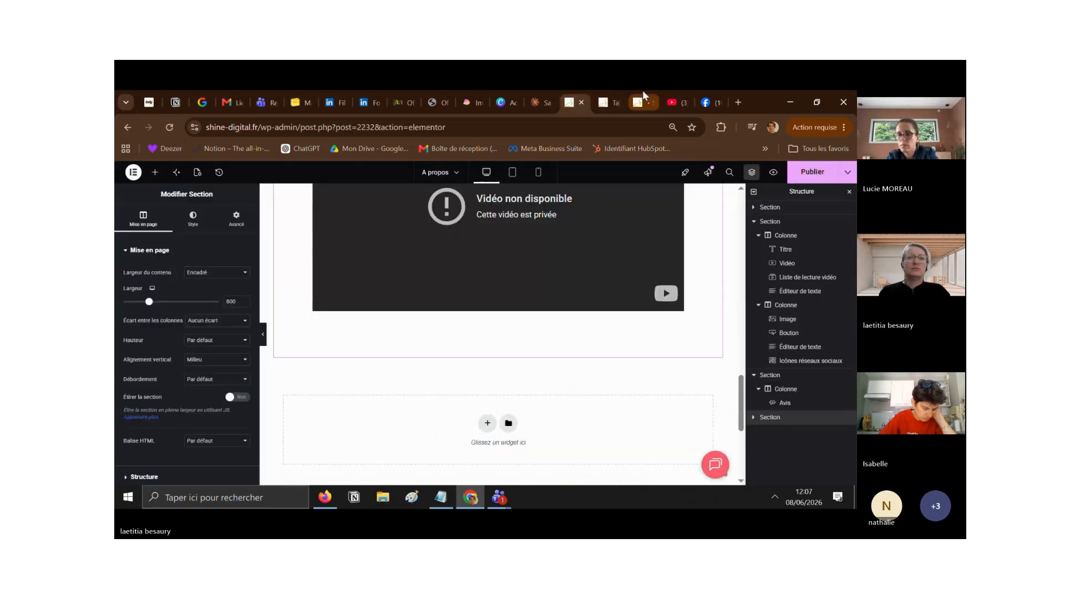
click(611, 97)
mouse_move(164, 405)
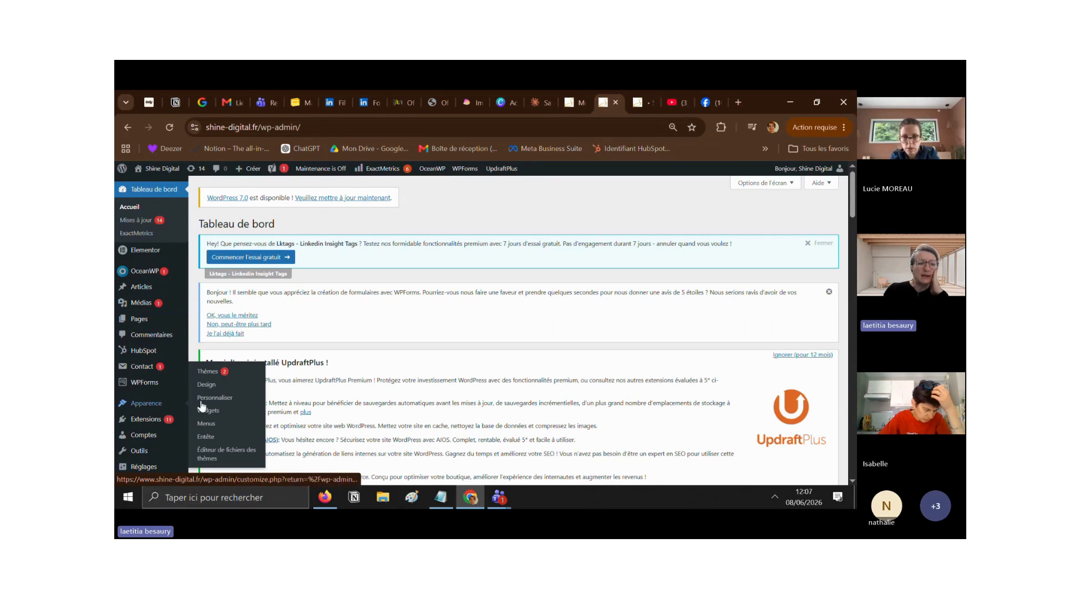
click(210, 425)
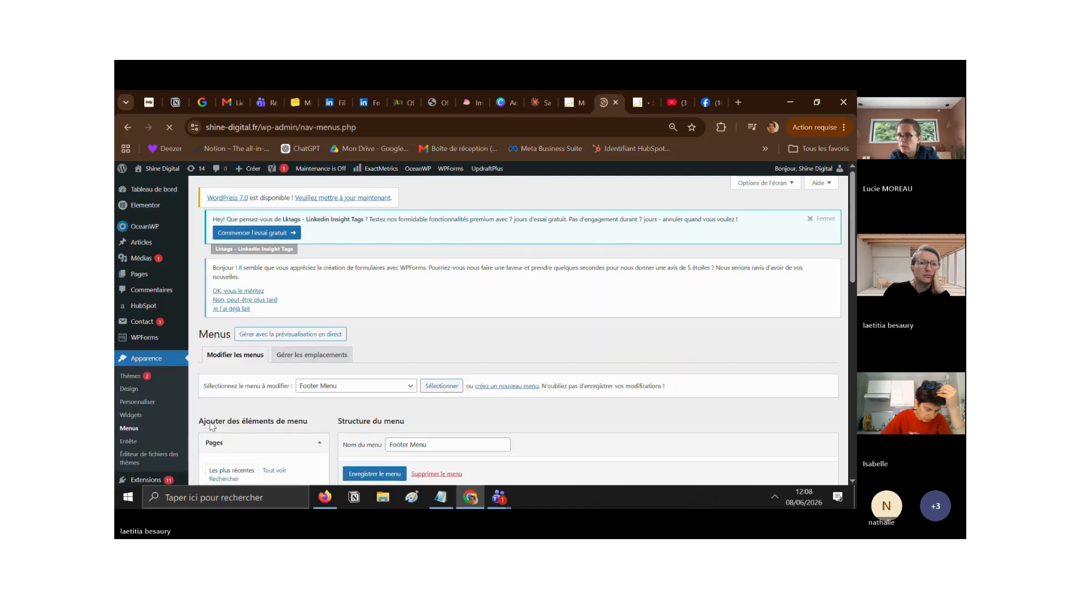
Step: Load the "Principal" menu for editing and look through its structure of items and sub-items
scroll(827, 287, down, 2)
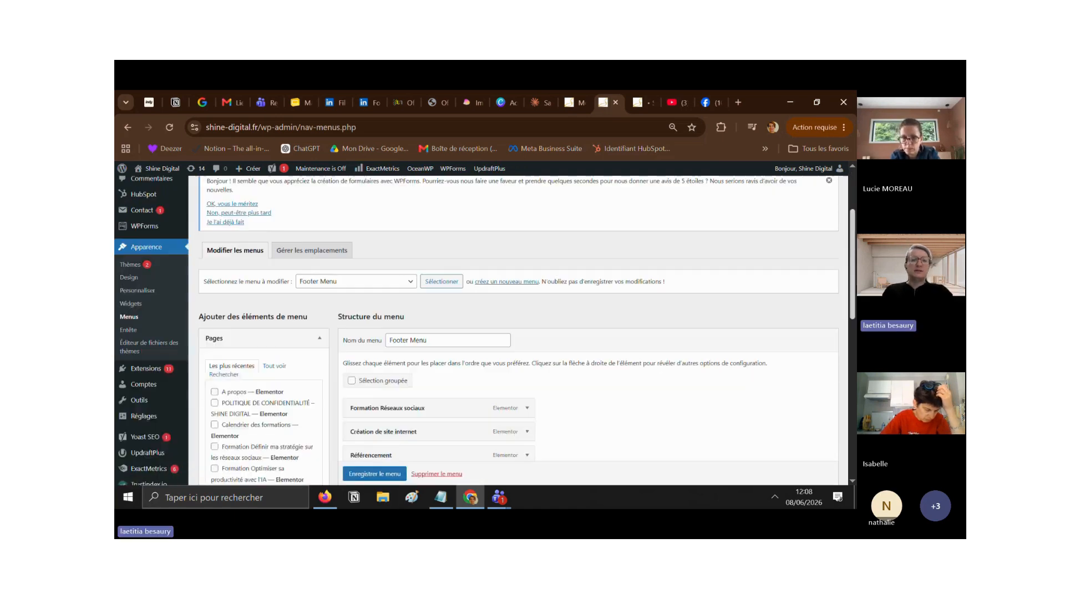
click(353, 268)
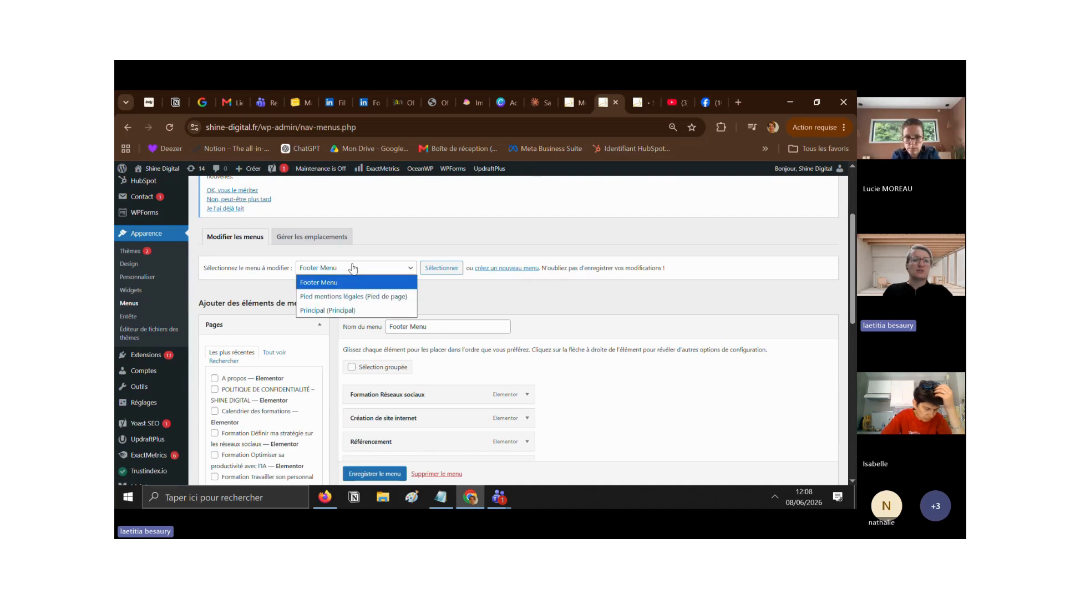
click(360, 311)
click(442, 268)
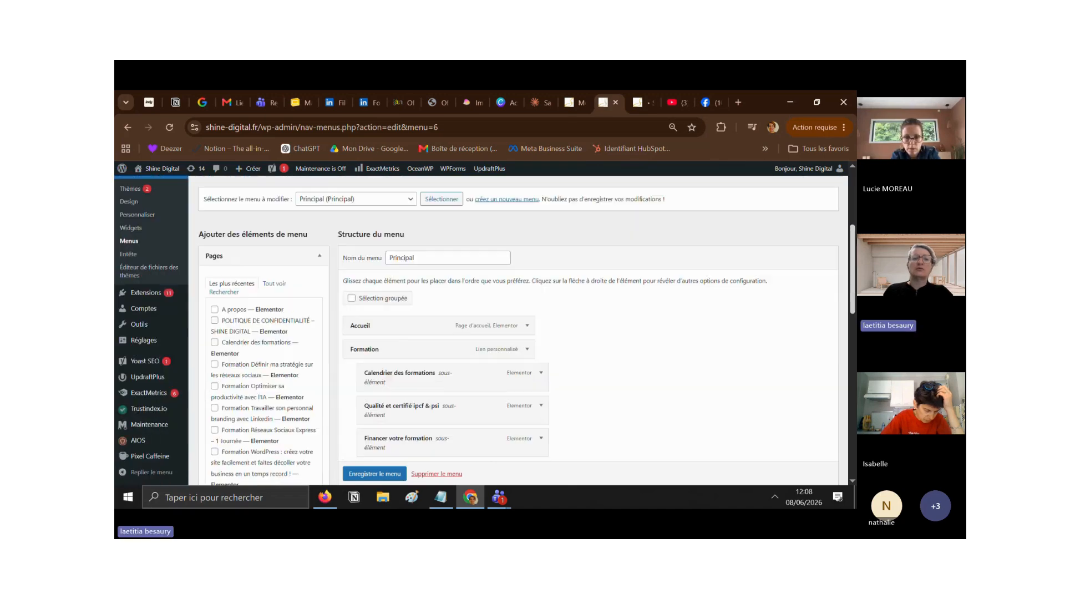
scroll(845, 321, down, 5)
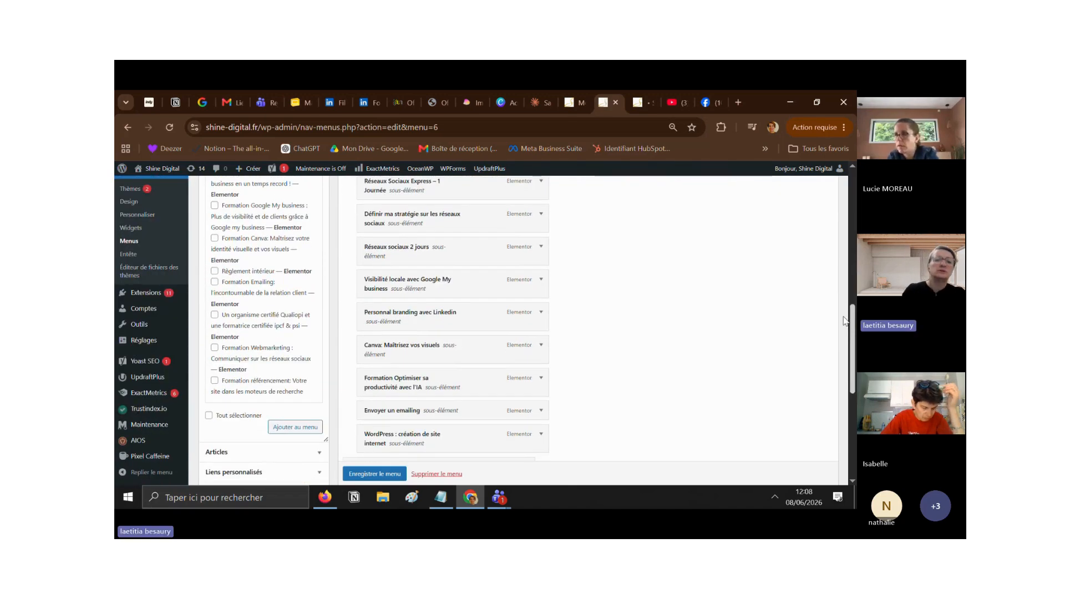
scroll(845, 320, down, 3)
scroll(419, 280, up, 8)
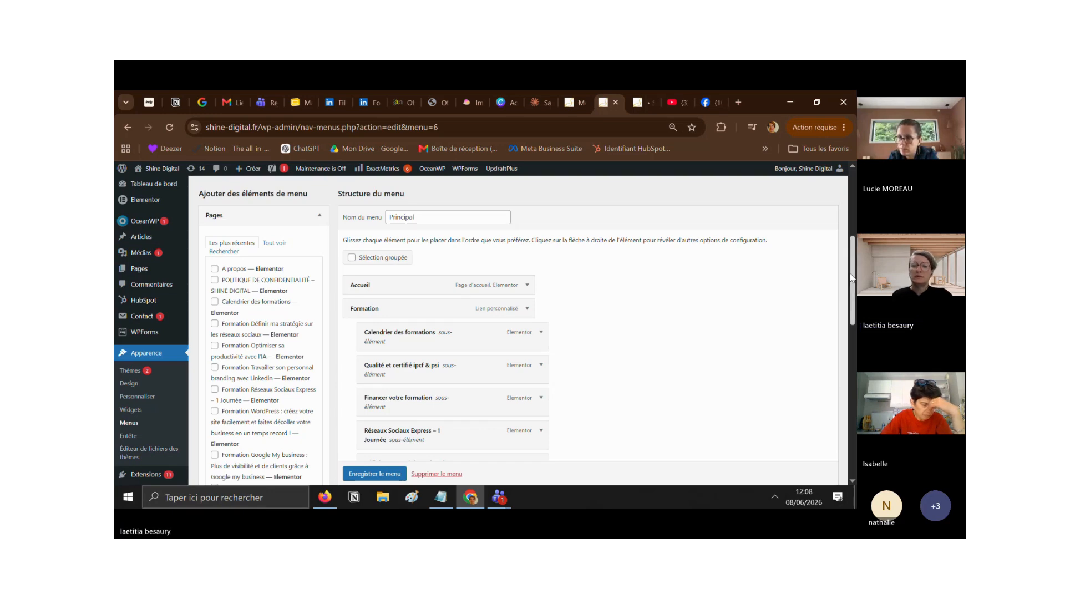
Step: Add the "A propos" page to the "Principal" menu
mouse_move(849, 282)
mouse_down()
mouse_move(855, 384)
mouse_move(854, 253)
mouse_move(854, 279)
mouse_up()
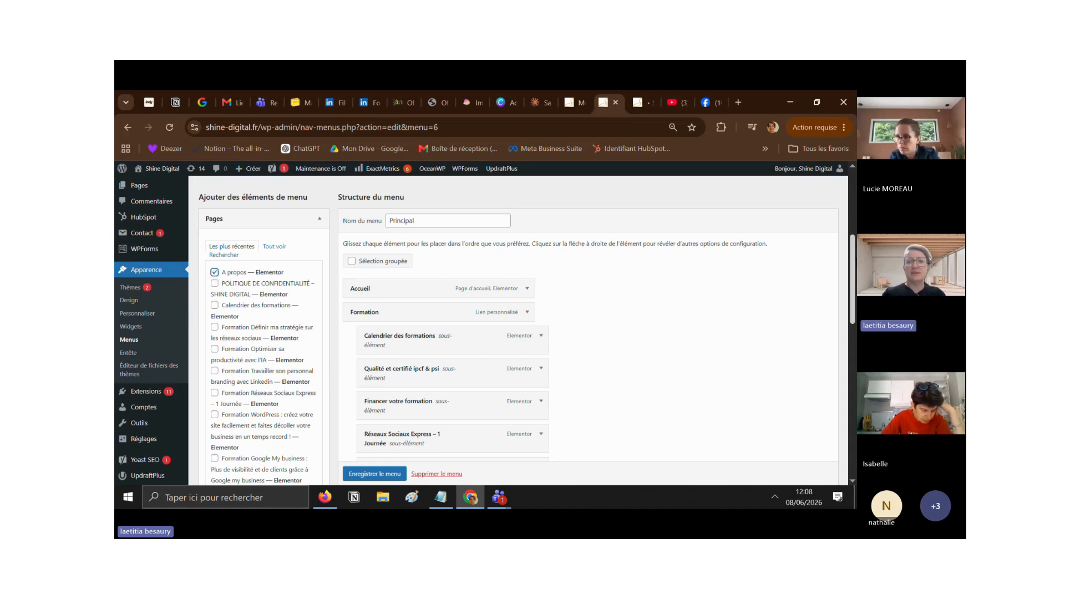
drag(855, 257, 855, 338)
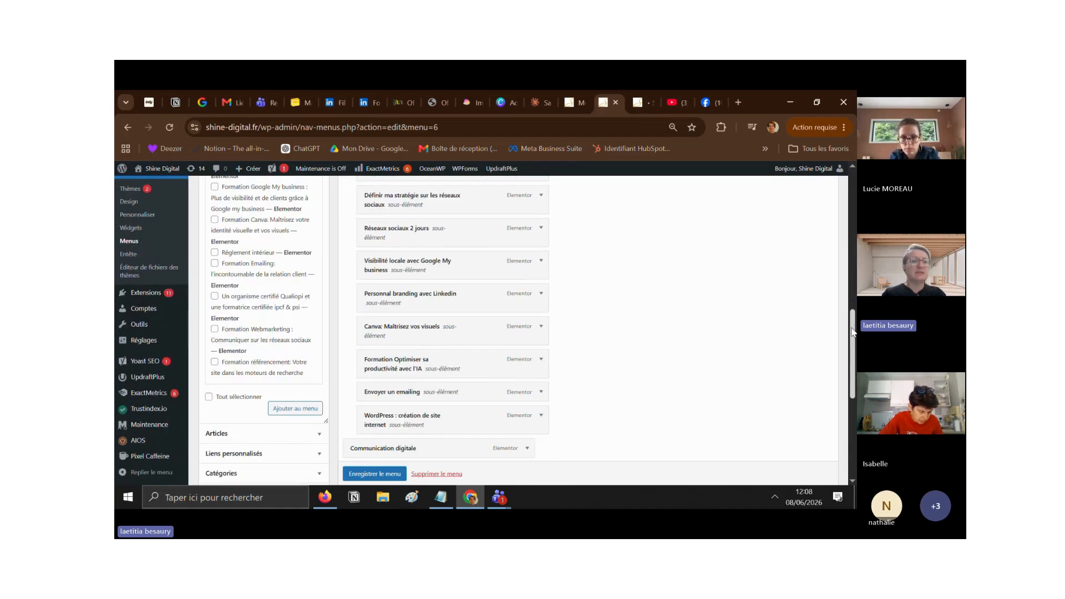
click(298, 408)
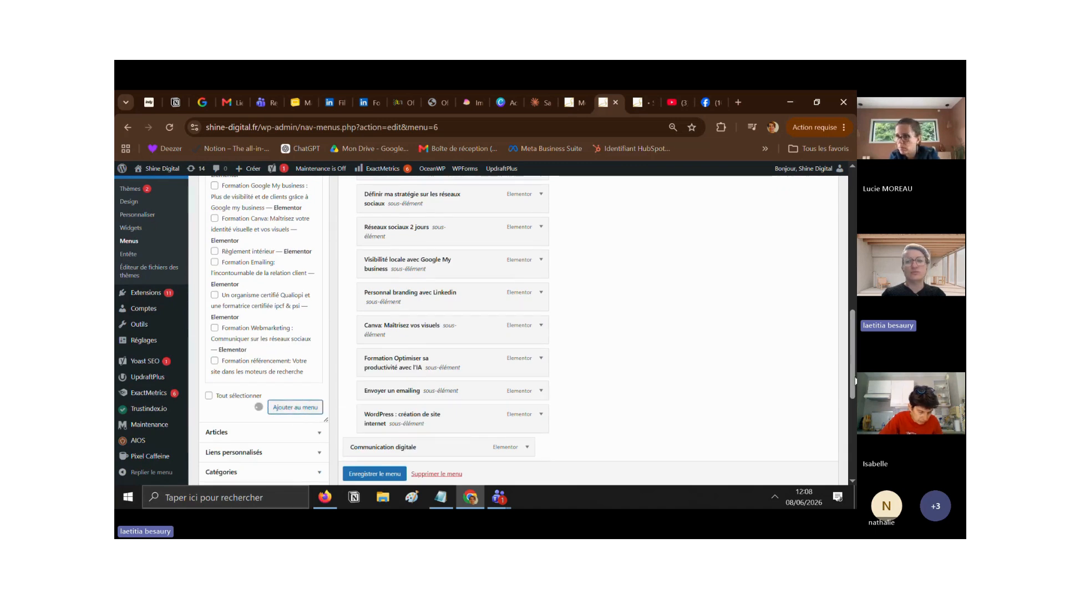
Step: Move the "A propos" item between "Accueil" and "Formation" in the menu structure and save the menu
drag(854, 356, 847, 401)
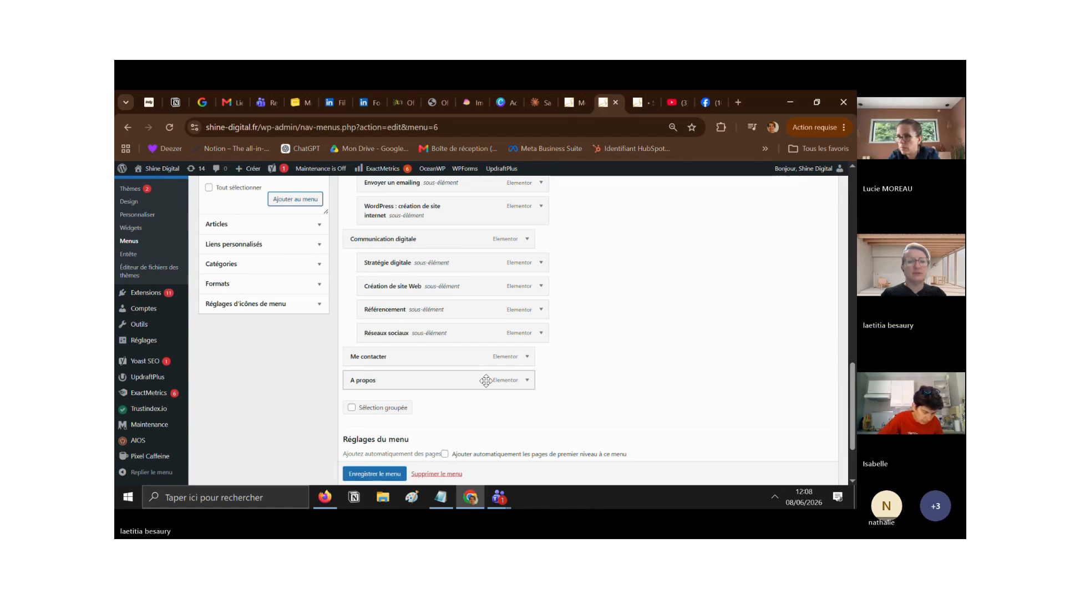
drag(486, 381, 485, 303)
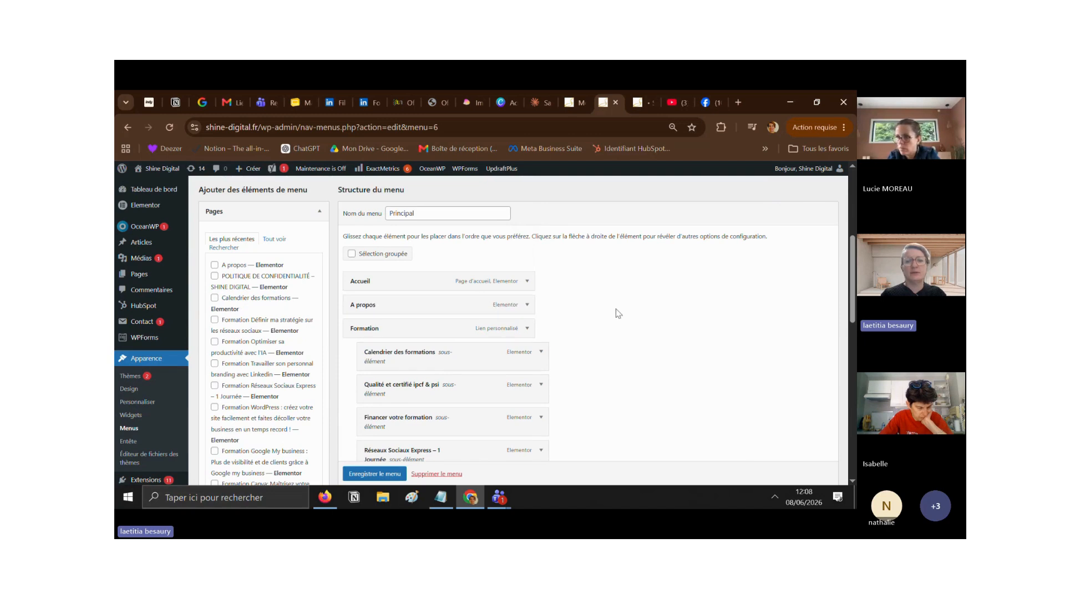
click(383, 474)
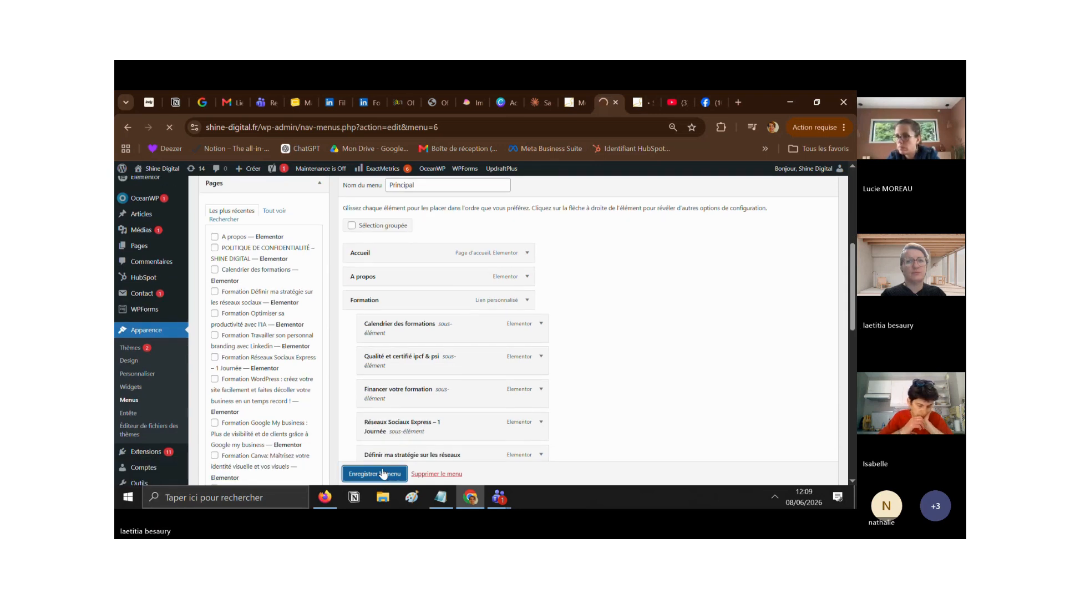
Step: Reload the public home page, open "A propos" from its navigation and review the published page
click(642, 100)
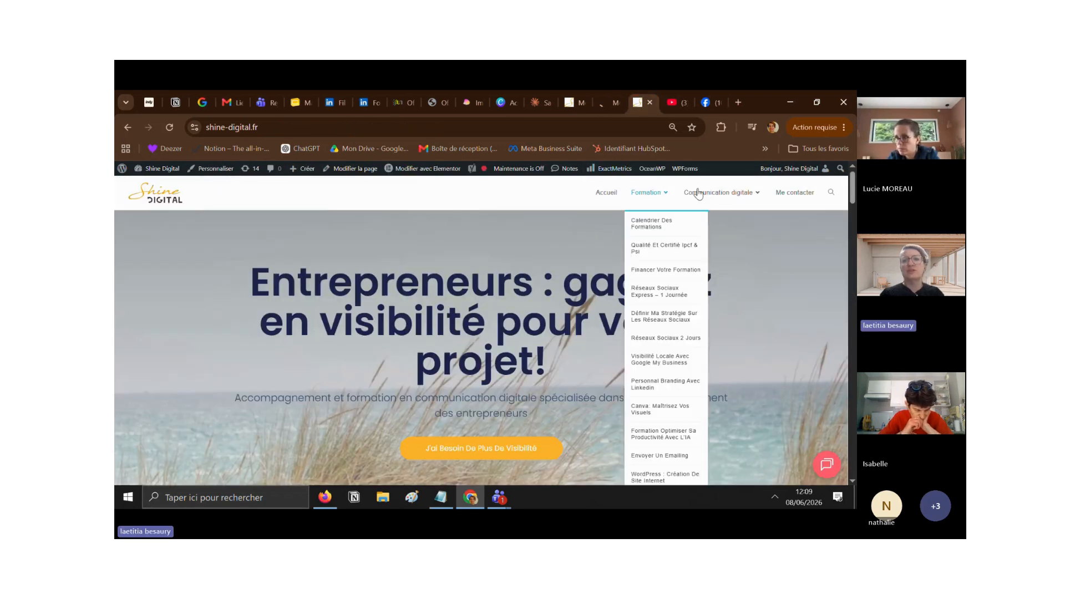
mouse_move(662, 189)
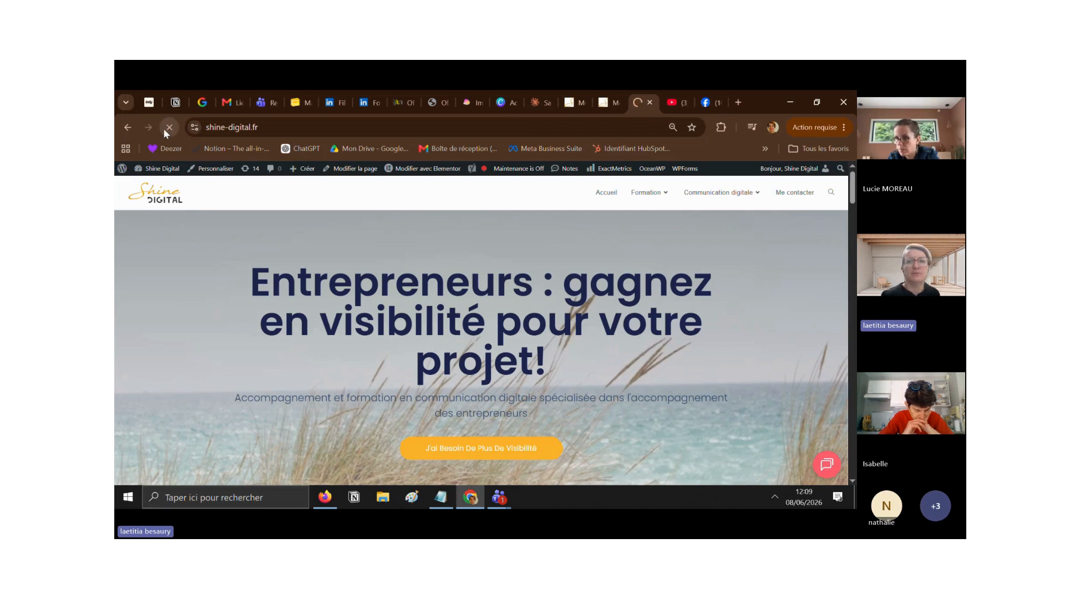
click(165, 131)
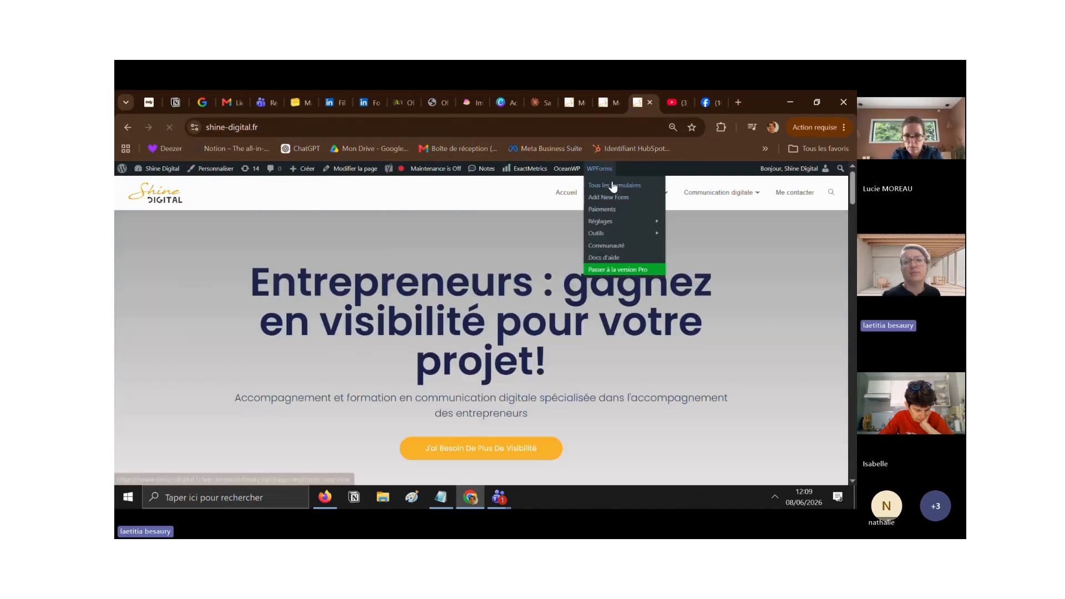
click(611, 199)
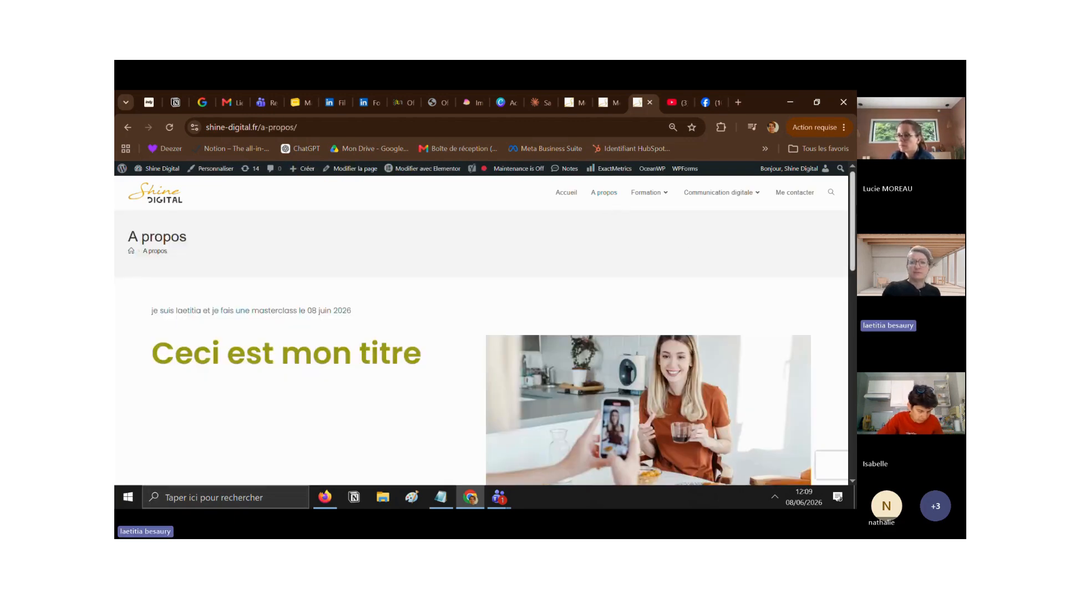
scroll(481, 330, down, 15)
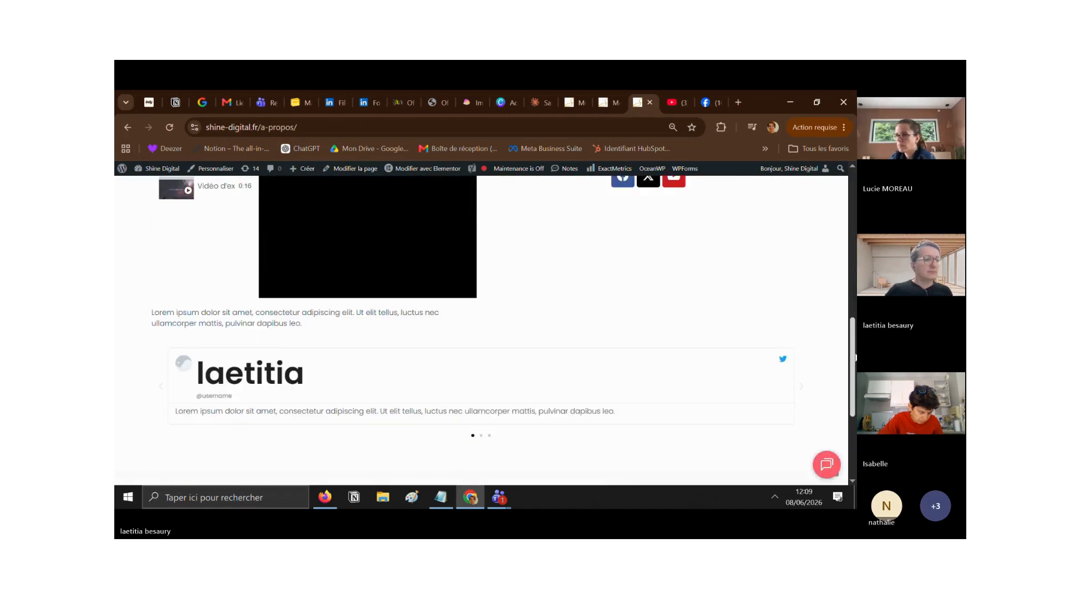
scroll(481, 330, up, 15)
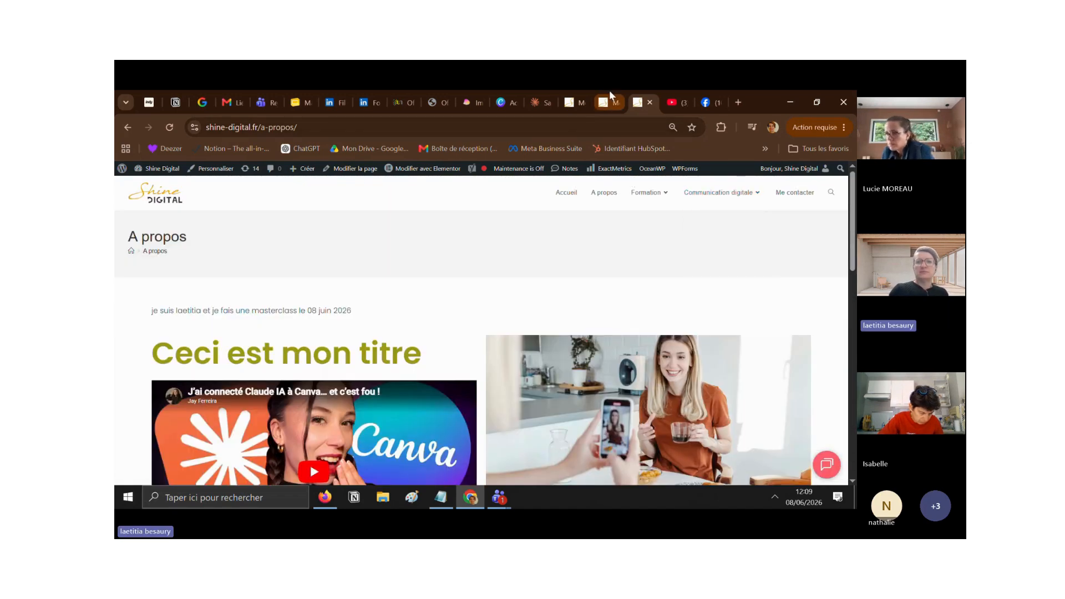
Step: Remove the "A propos" item from the "Principal" menu, save the menu, and return to the masterclass presentation in Google Slides
click(610, 94)
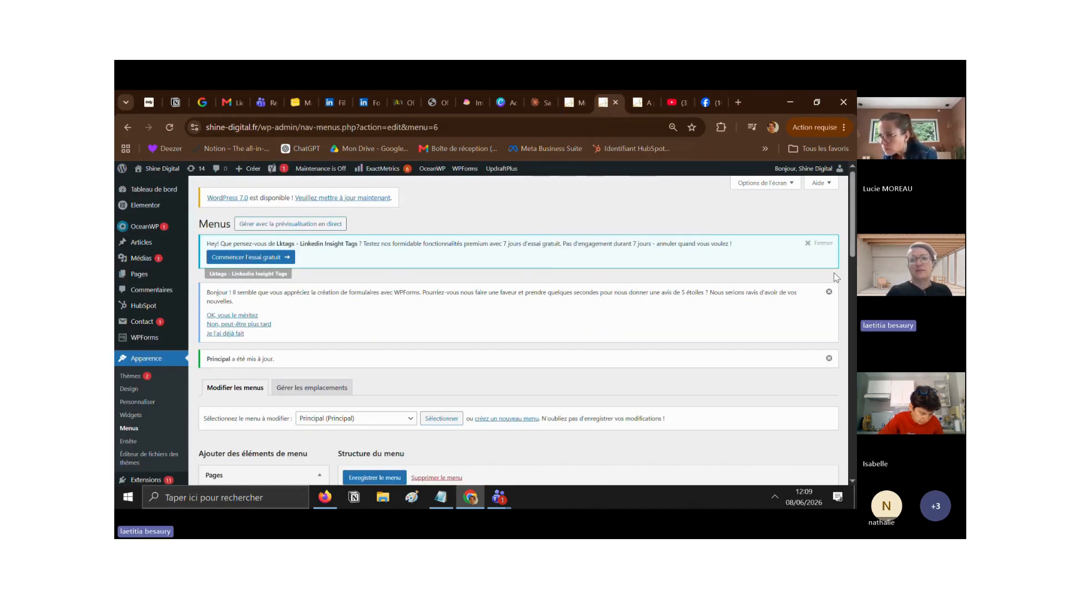
scroll(852, 259, down, 5)
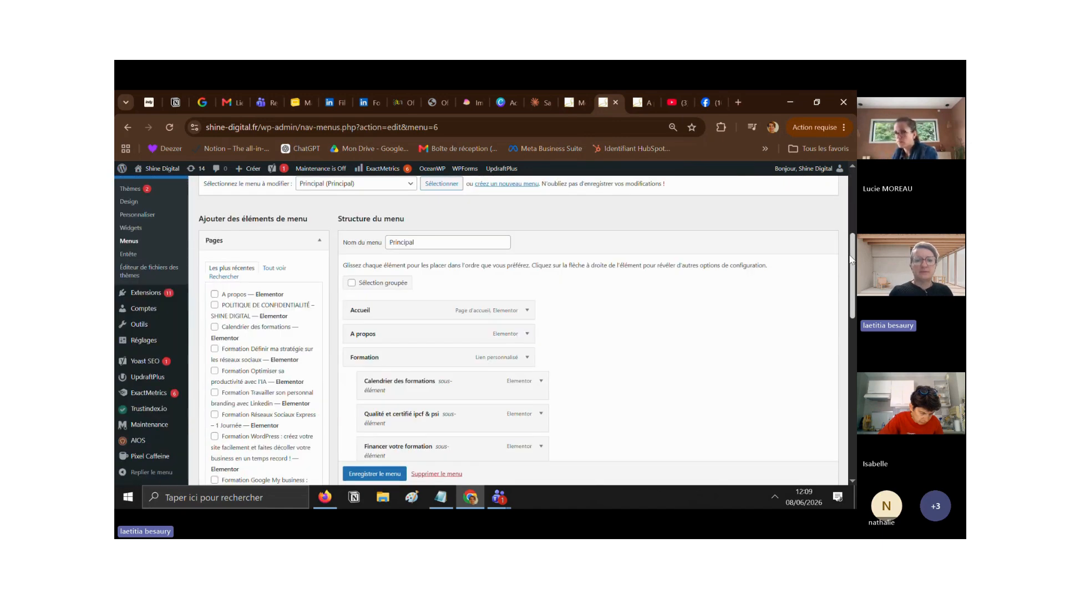
click(527, 334)
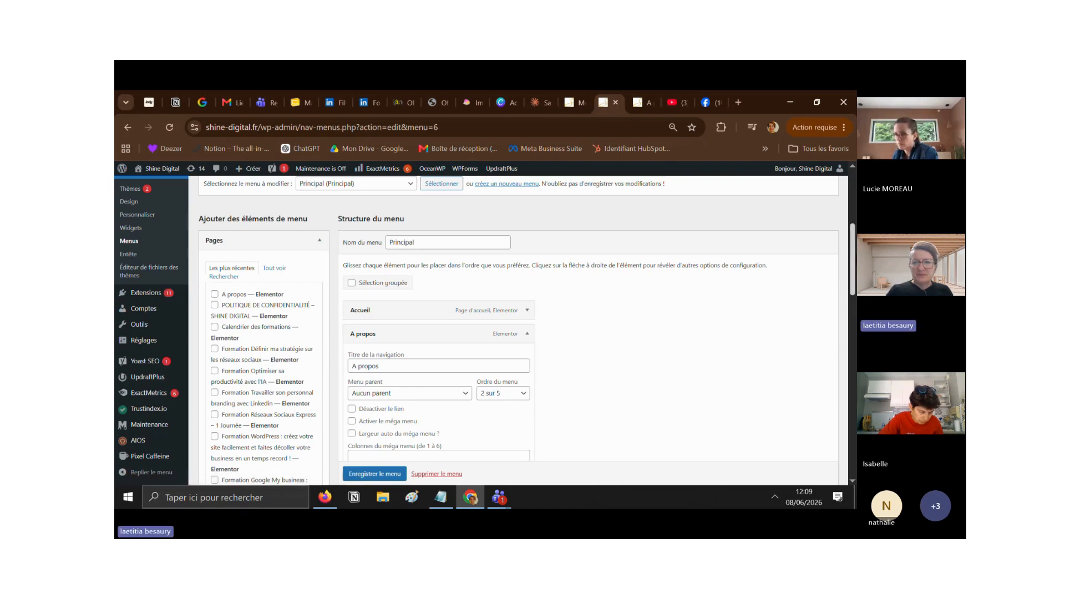
scroll(852, 255, down, 3)
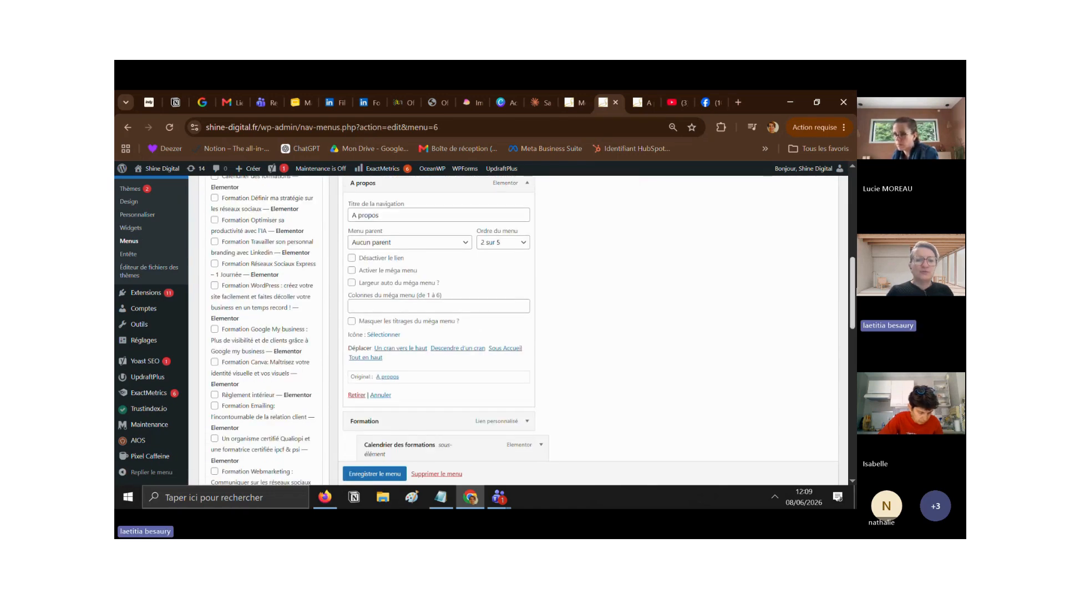
click(357, 385)
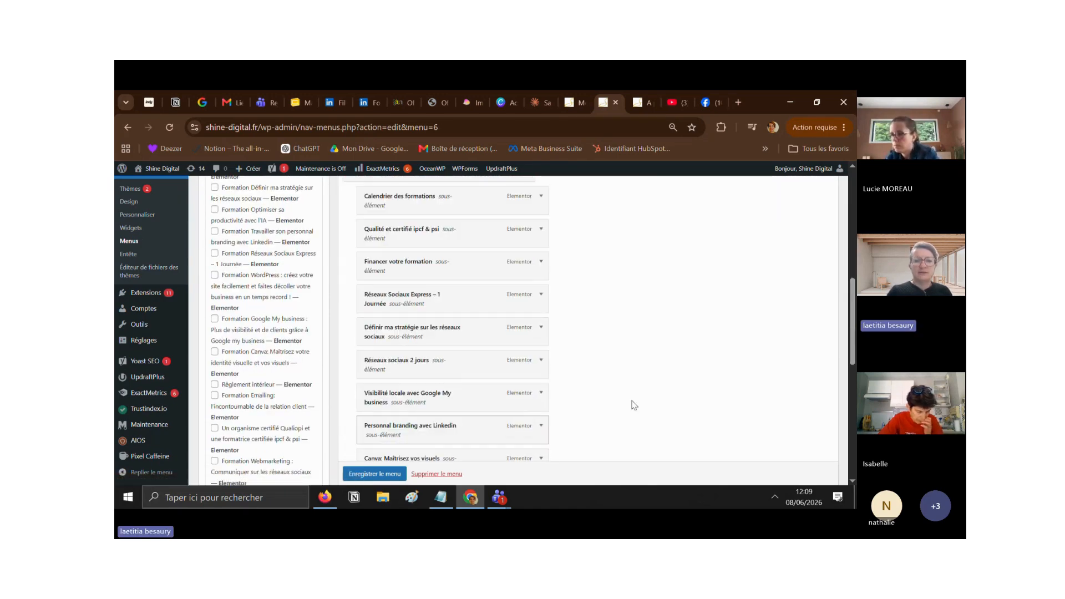
click(380, 474)
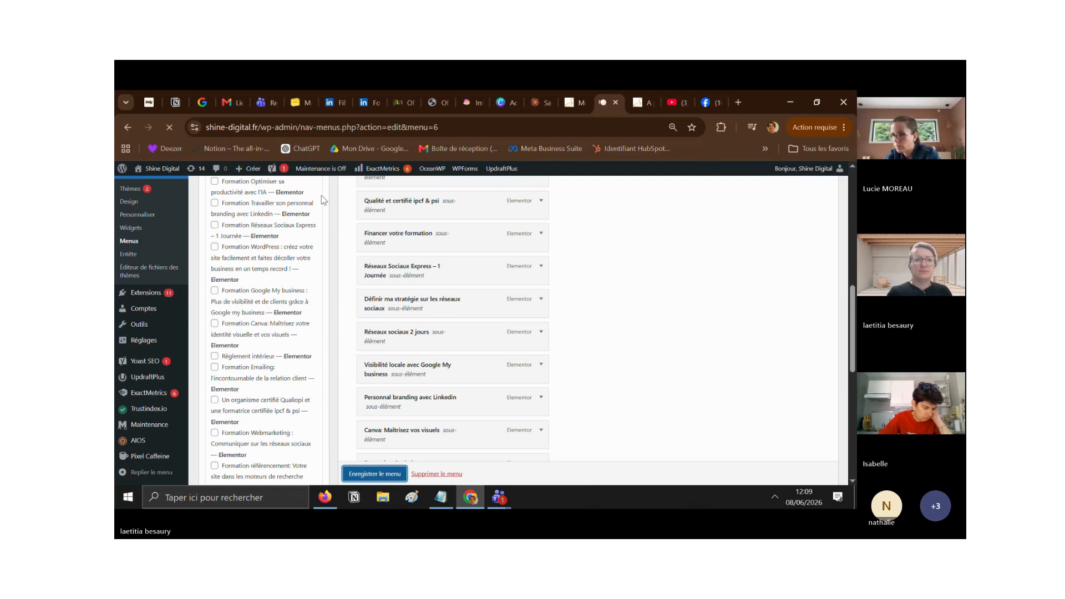
click(300, 93)
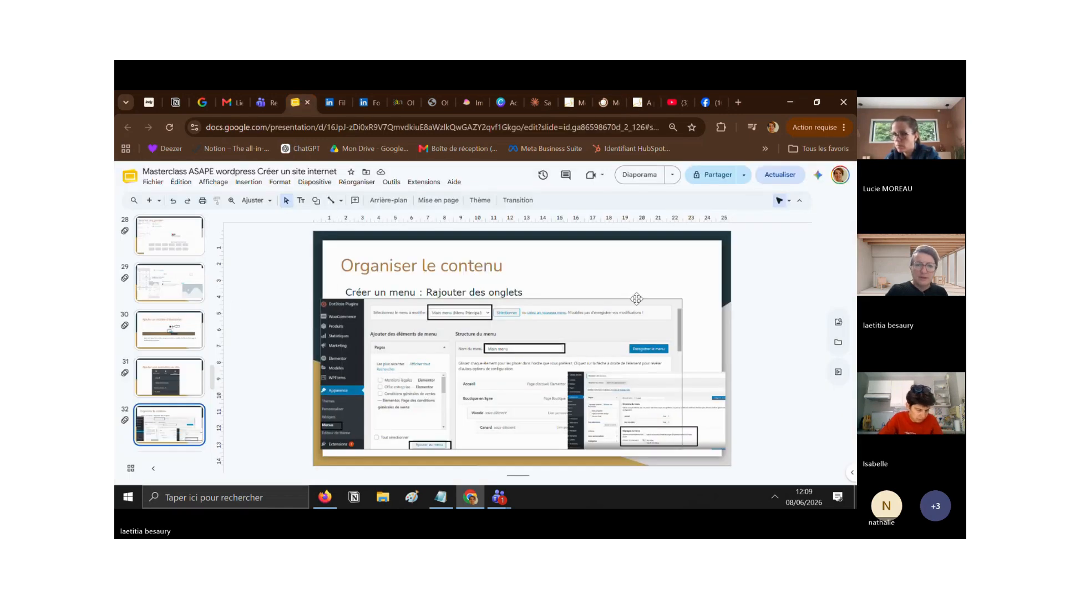
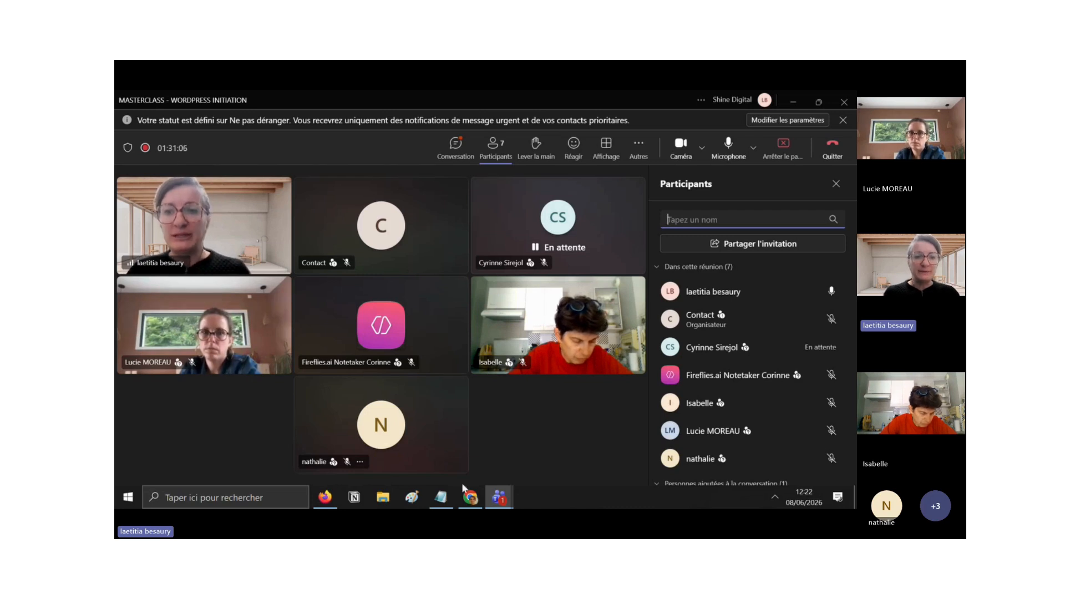
Step: Switch to Chrome, return to the "rgpd" extension search in the WordPress admin and close the open plugin details window
mouse_move(470, 500)
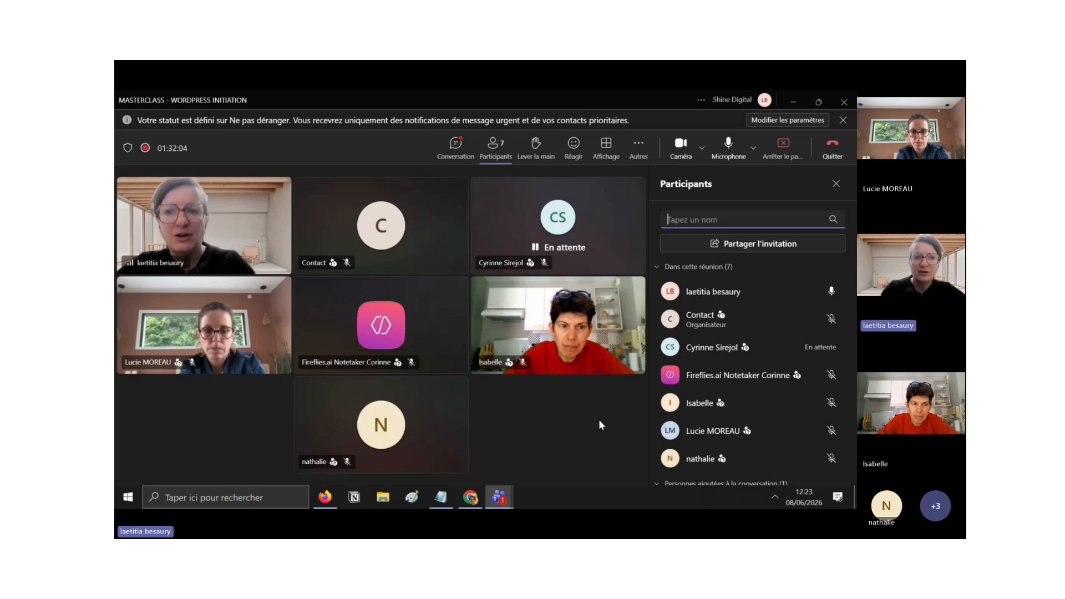
click(464, 499)
click(559, 94)
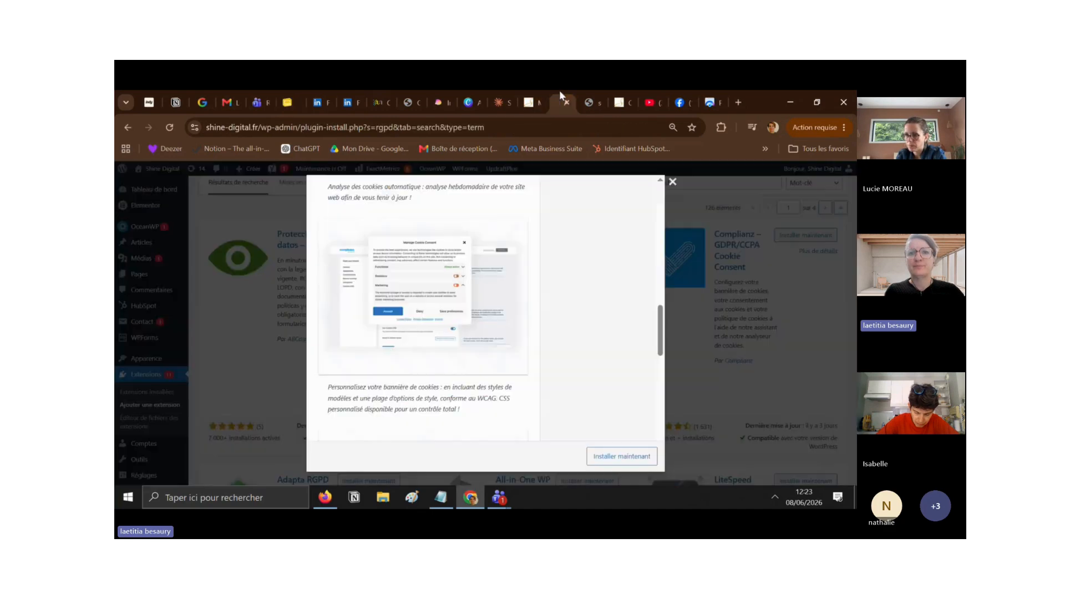
click(536, 96)
click(560, 102)
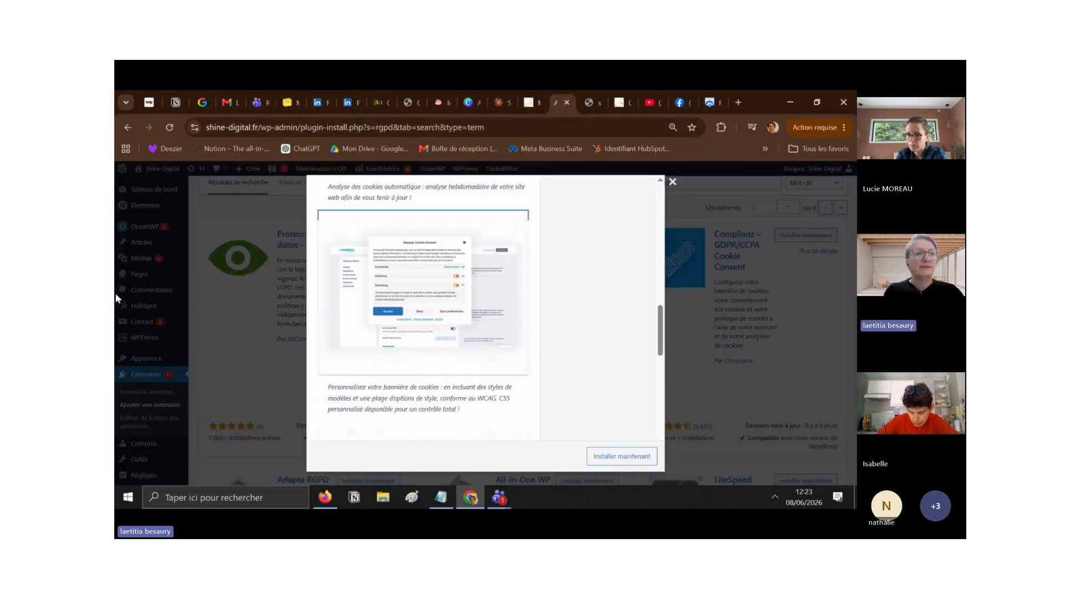
click(673, 183)
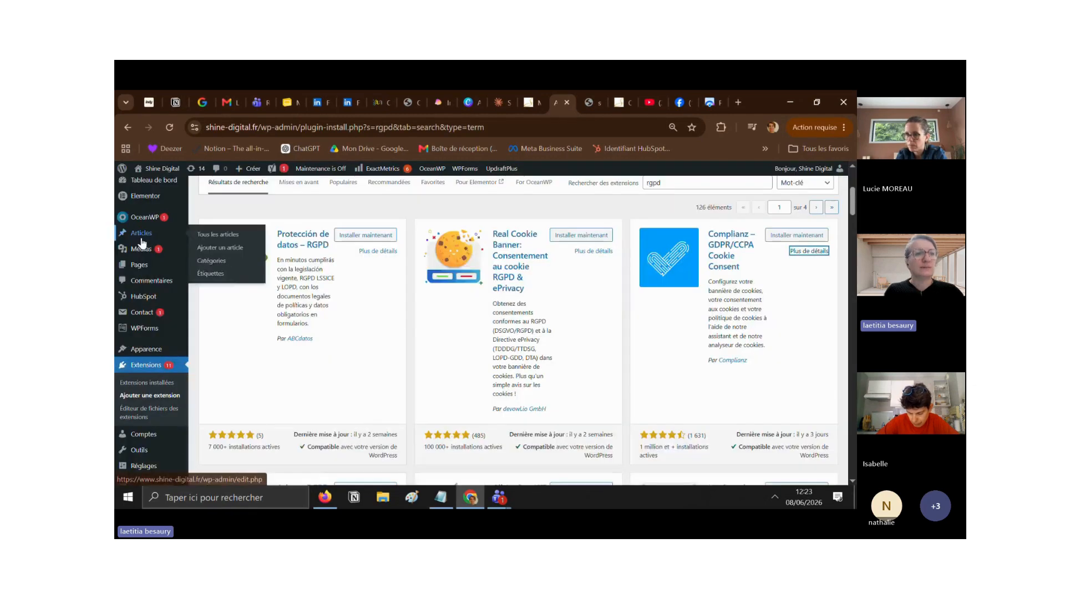
Step: Open the list of all articles in the WordPress admin and look through the published posts with their categories and dates
click(159, 234)
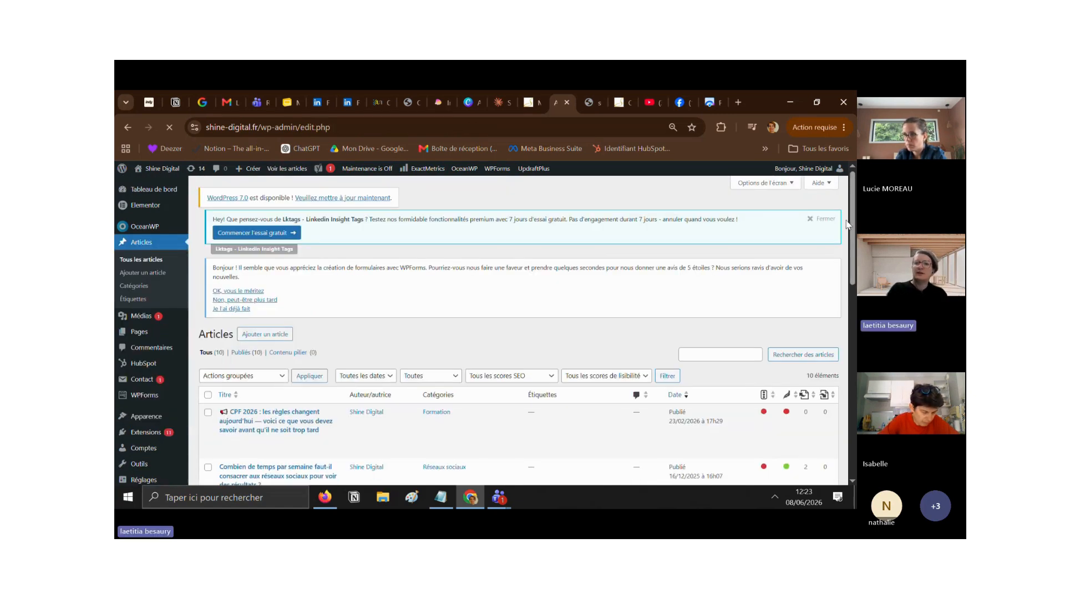
scroll(847, 224, down, 4)
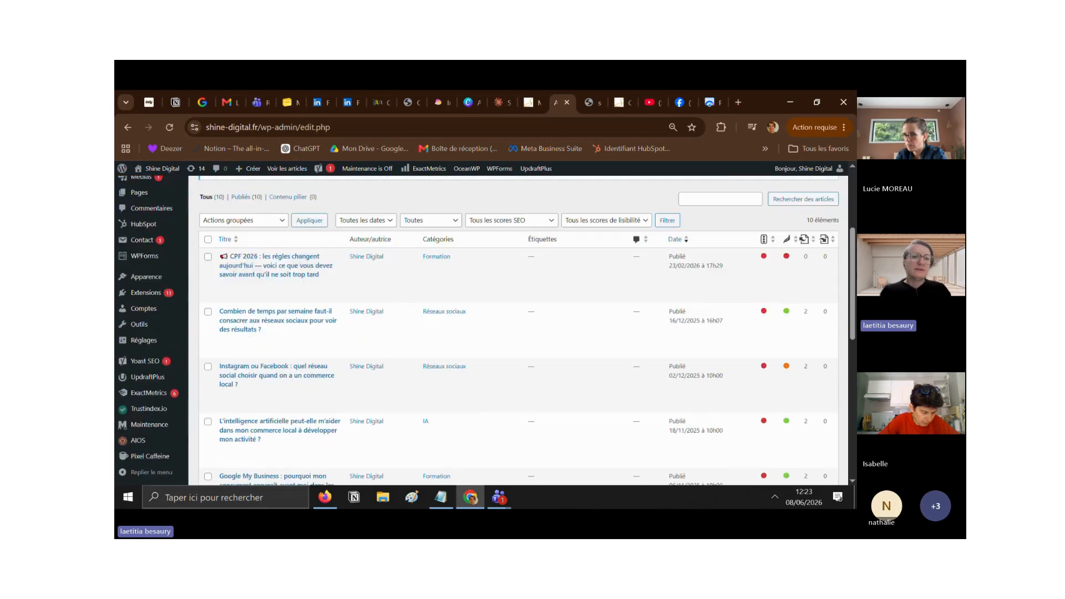
scroll(519, 330, down, 2)
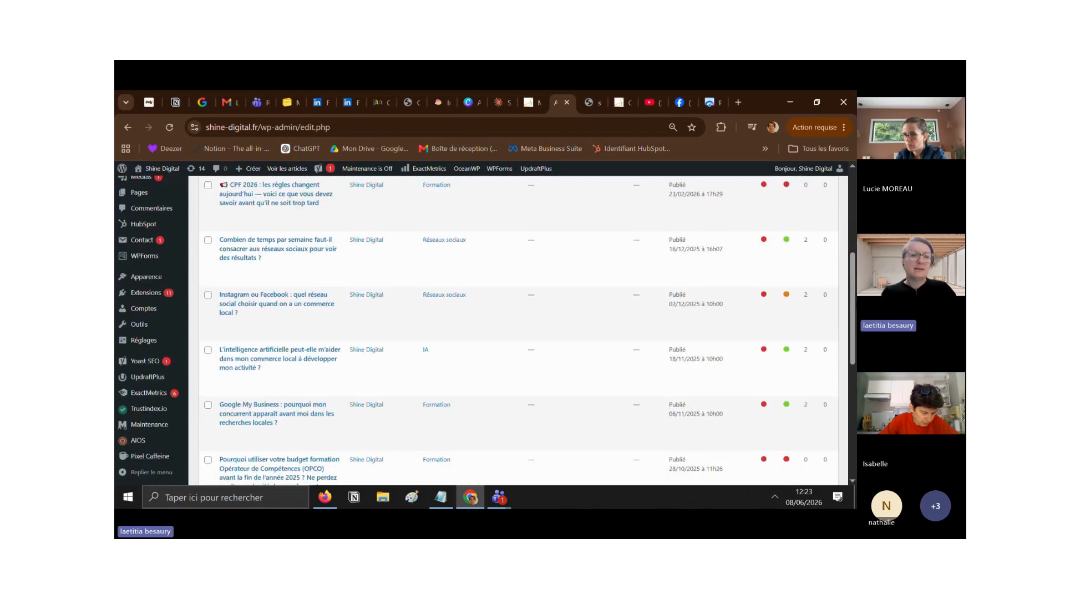
scroll(846, 325, down, 7)
scroll(846, 326, up, 5)
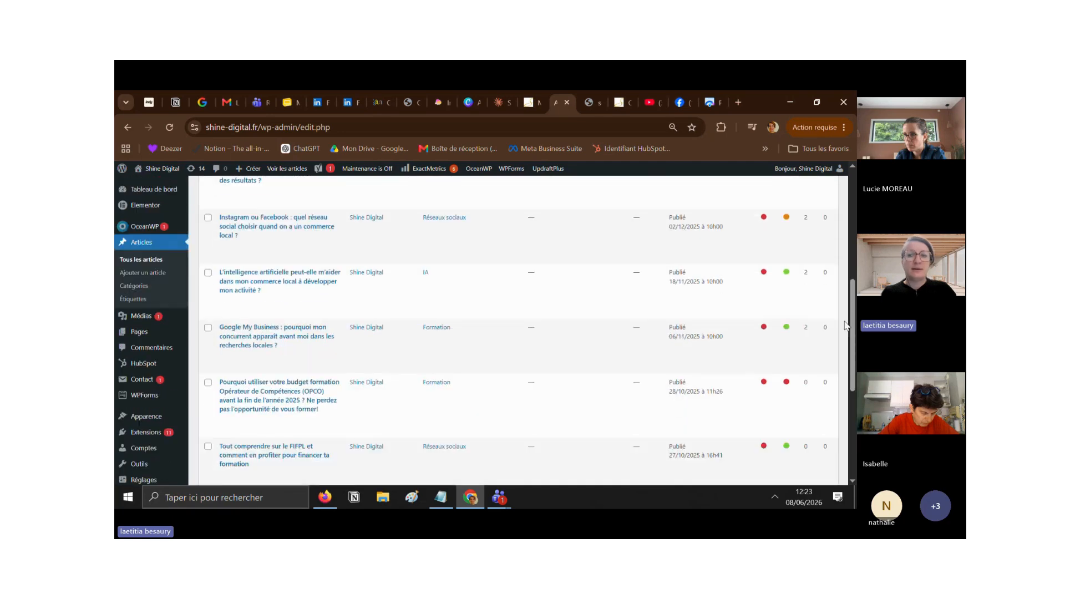
scroll(844, 325, up, 8)
scroll(837, 242, down, 1)
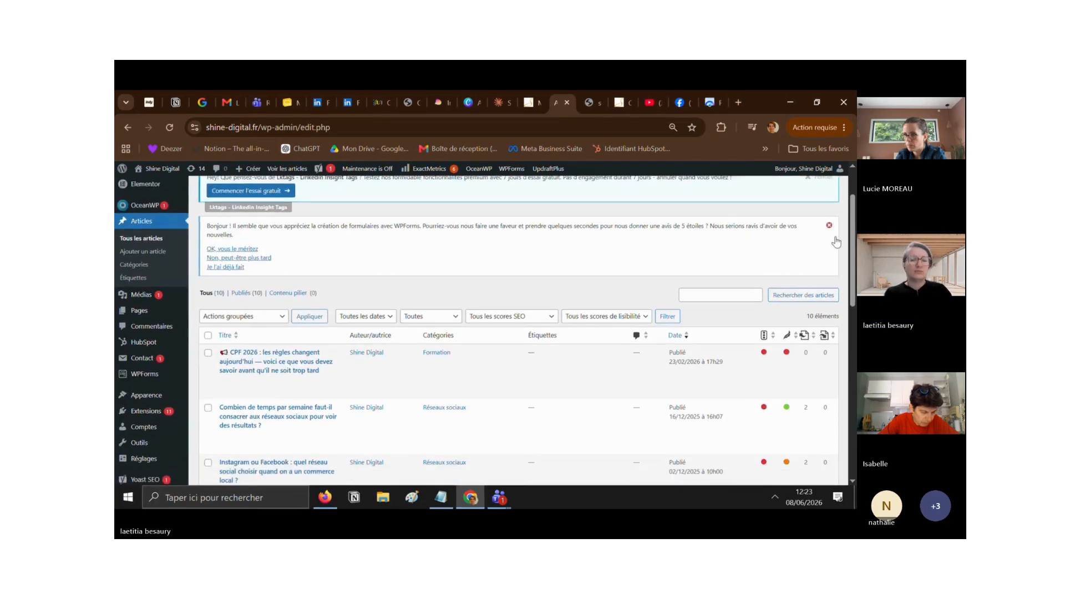
scroll(836, 243, up, 3)
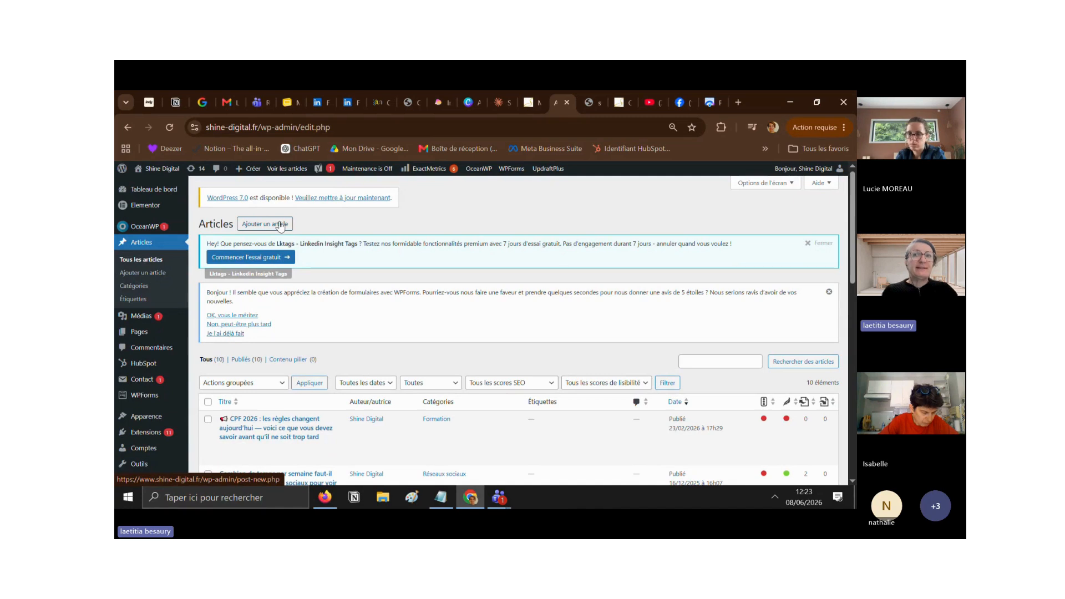
Step: Go from the public contact page to the site's home page and view the articles in its "Actualités" section
click(623, 102)
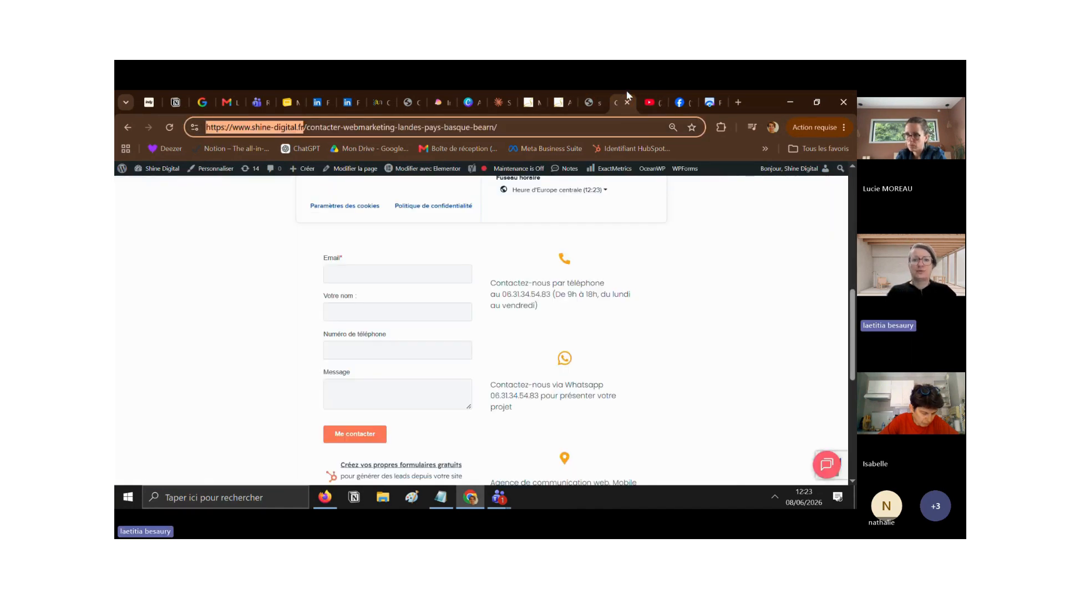
drag(853, 321, 853, 205)
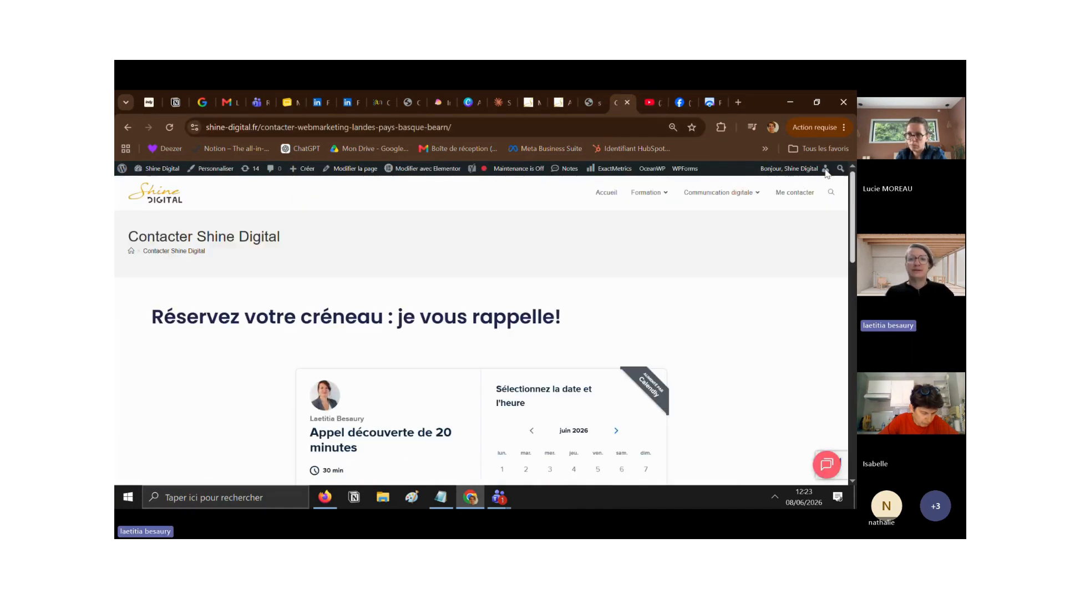
click(607, 193)
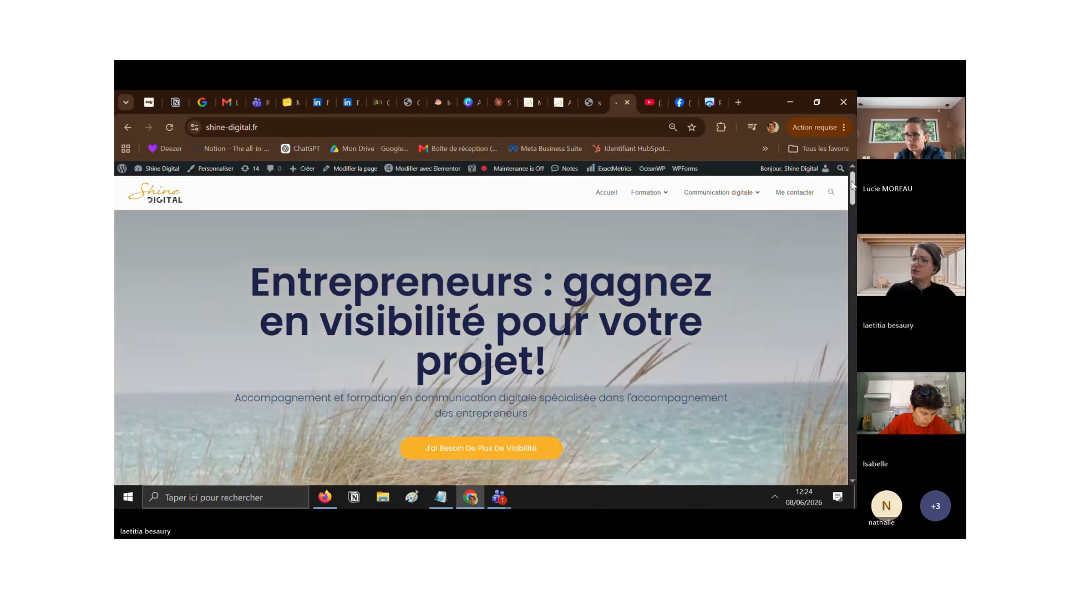
drag(854, 186, 854, 357)
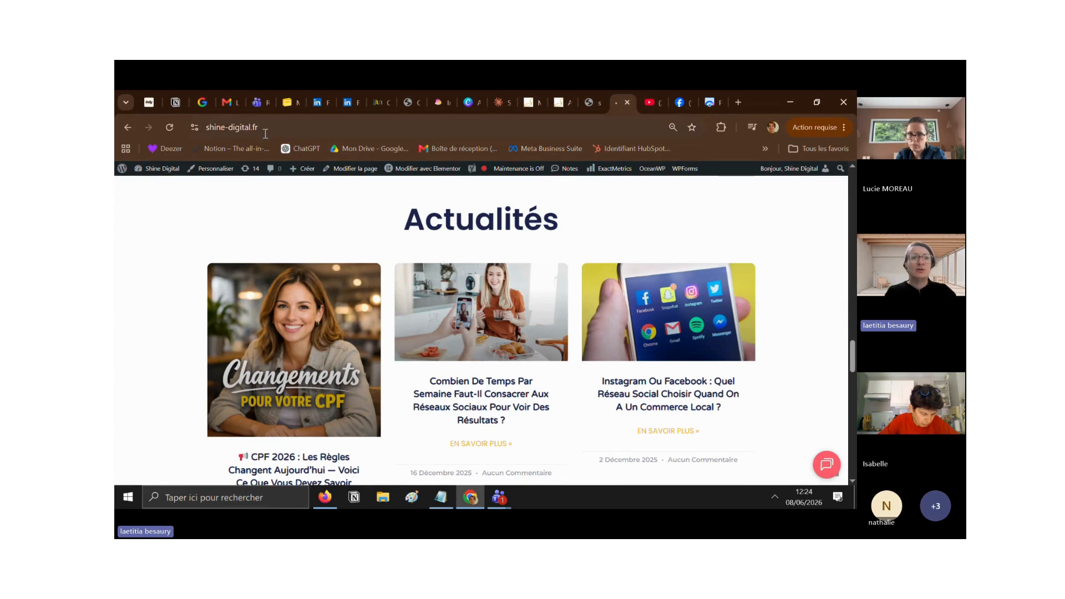
Step: Return to the "Merci !" slide of the masterclass presentation, then switch to the Teams meeting window
click(283, 109)
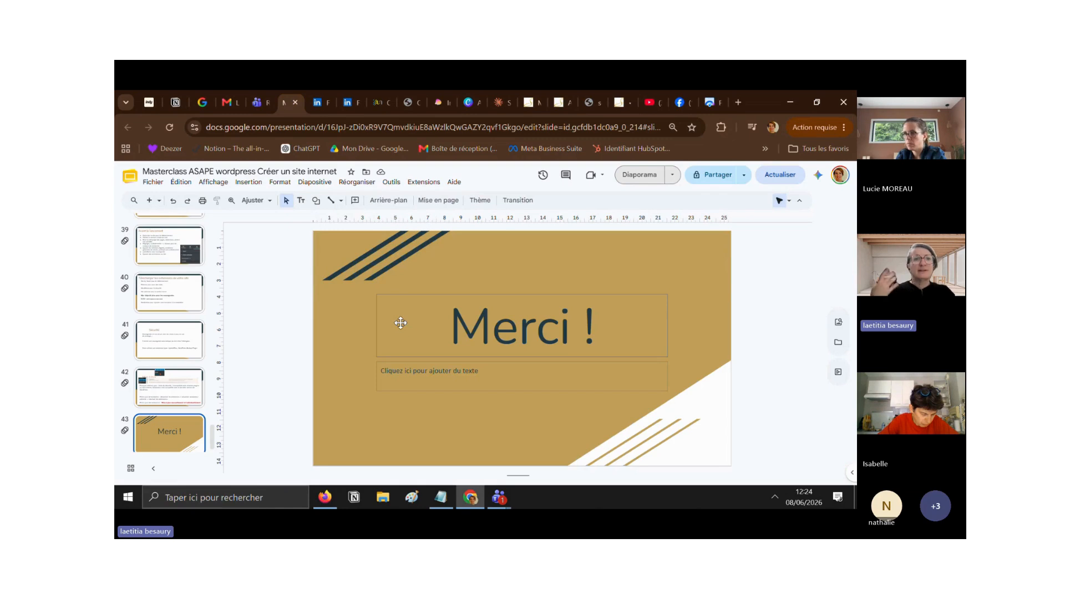
mouse_move(498, 502)
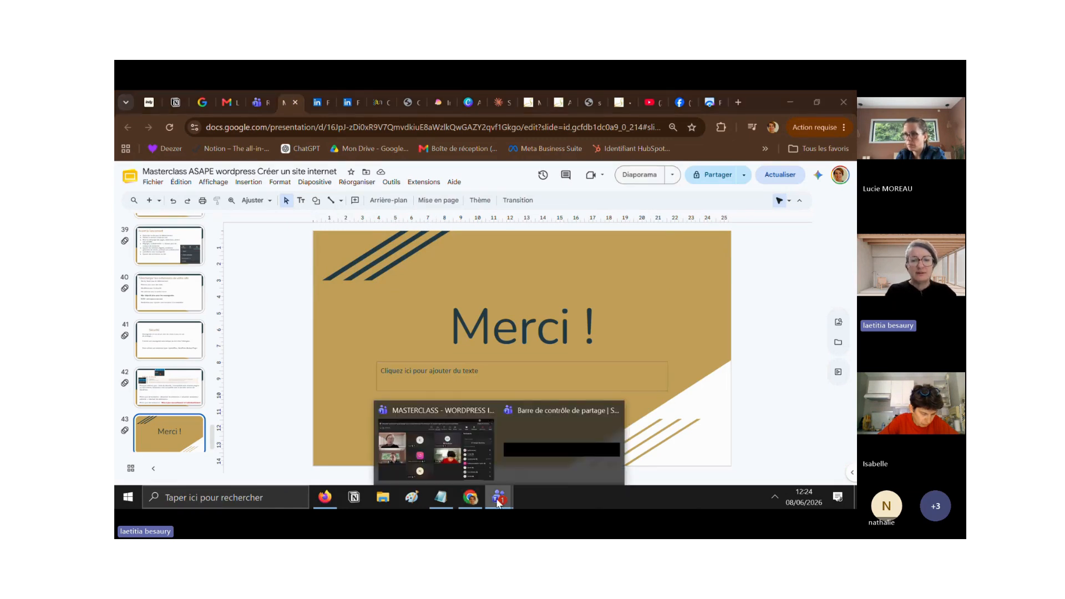
click(465, 457)
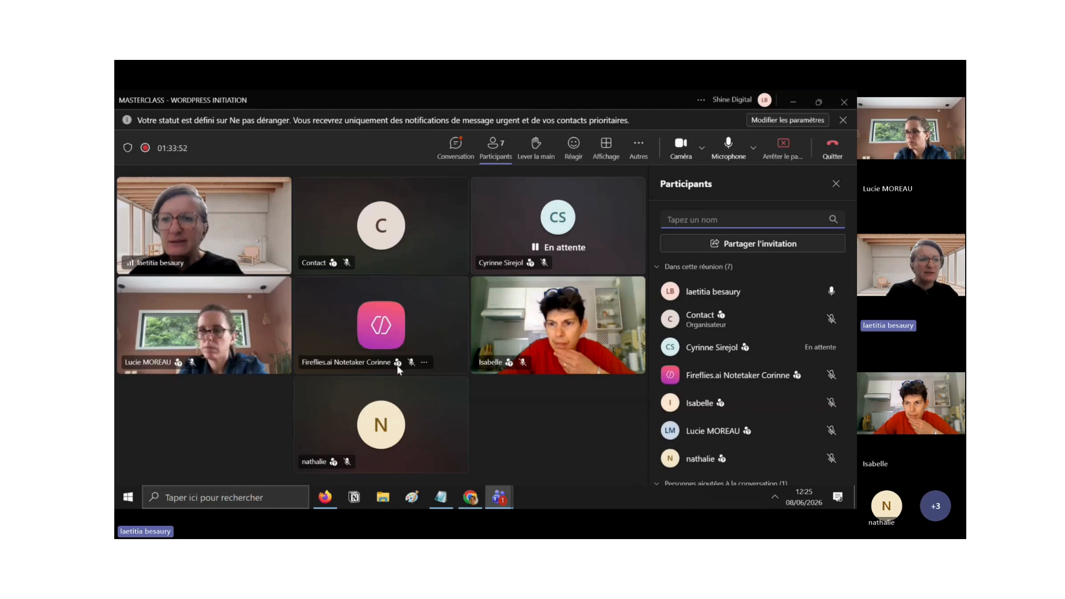
mouse_move(397, 363)
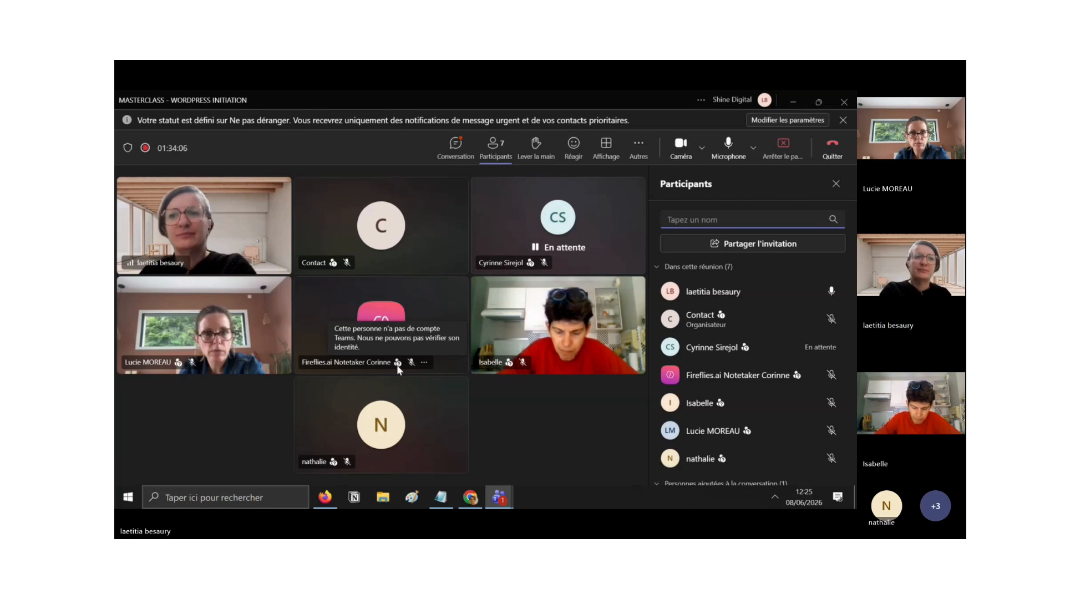
click(505, 416)
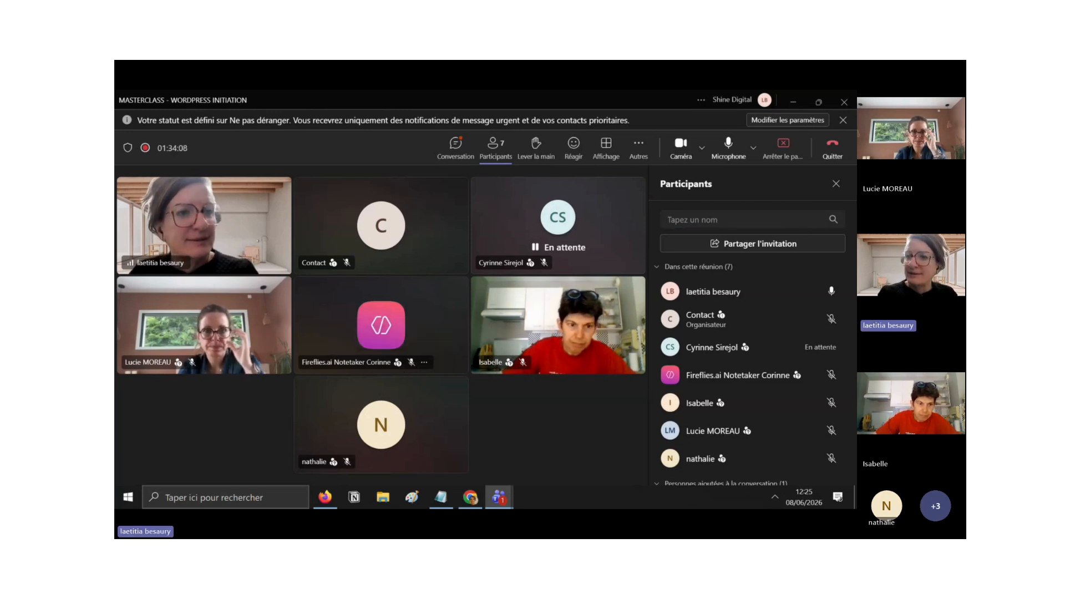